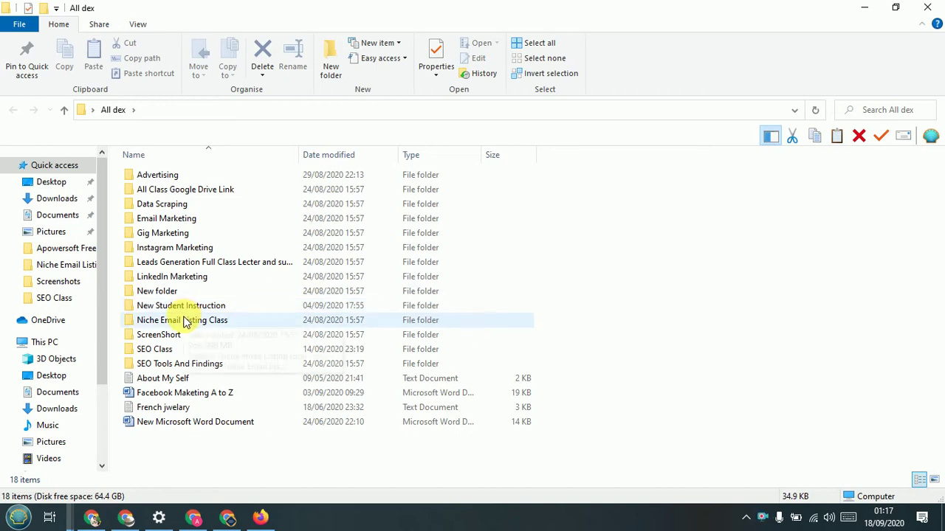
Open the KeyWord Research document from the SEO Class folder and dismiss the Document Recovery list.
mouse_move(185, 322)
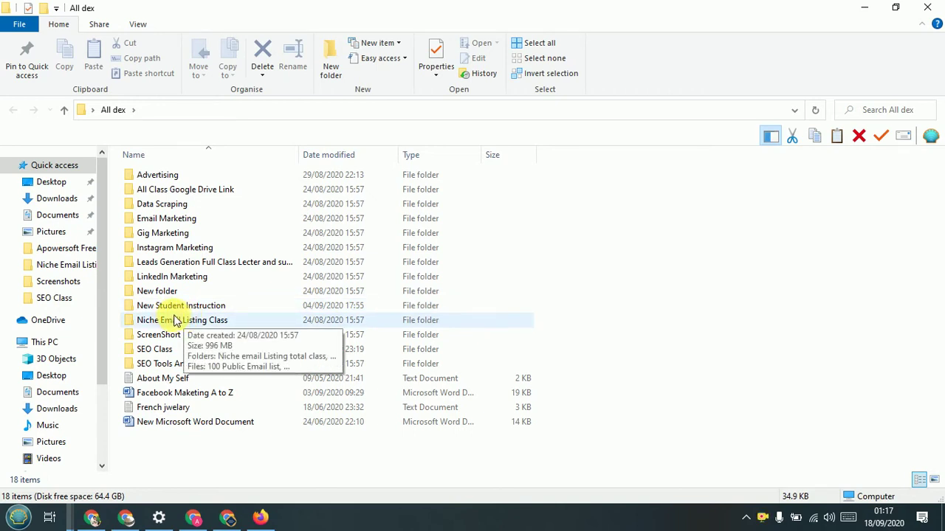
double_click(168, 356)
left_click(196, 177)
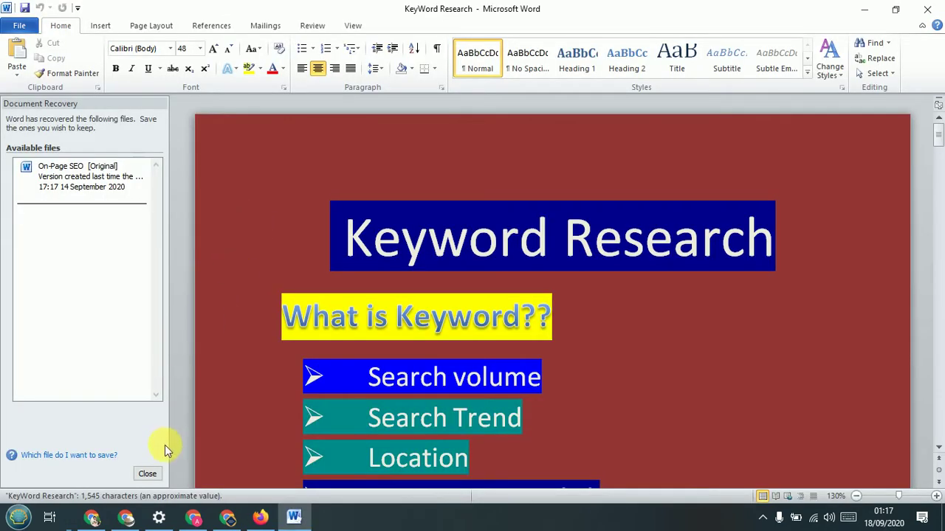
left_click(146, 473)
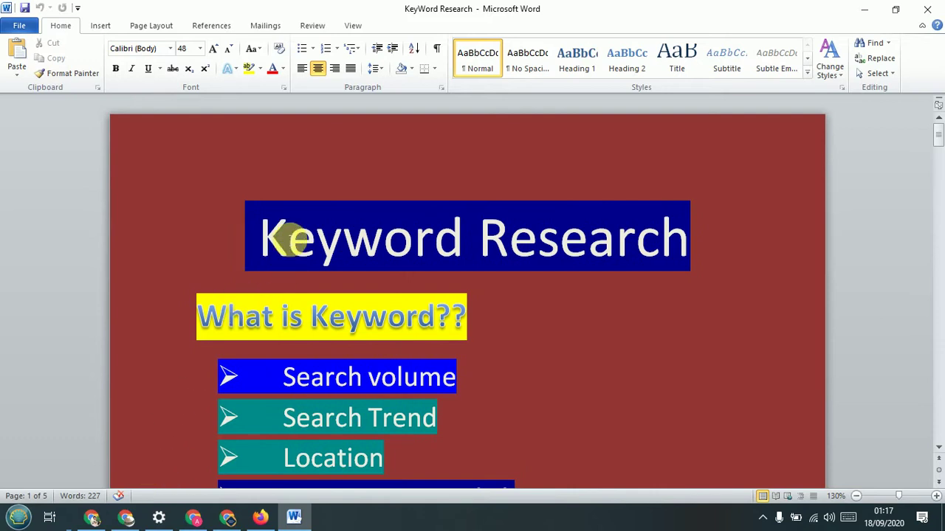
Read through the notes on keyword basics, niche, free and paid research tools, and types of keyword research.
scroll(292, 239, "down", 1)
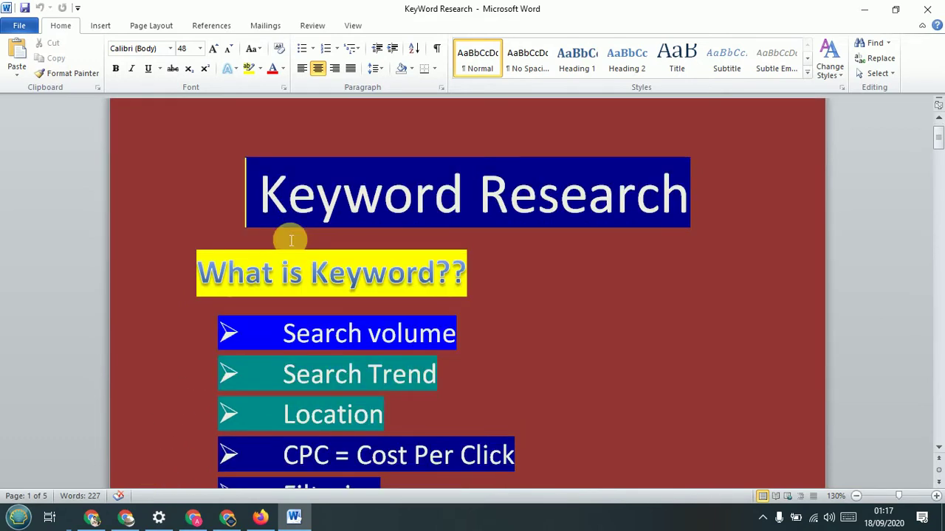
scroll(291, 243, "down", 1)
scroll(291, 247, "down", 3)
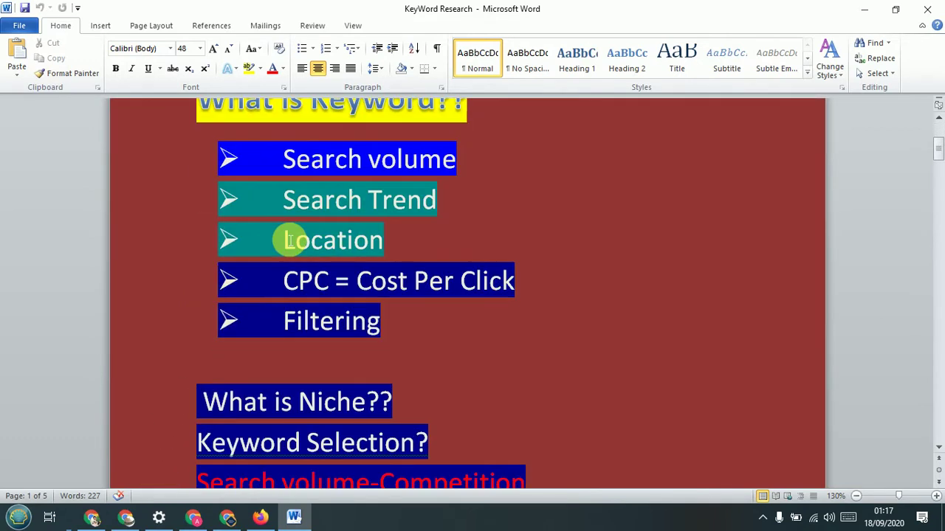
scroll(290, 240, "down", 2)
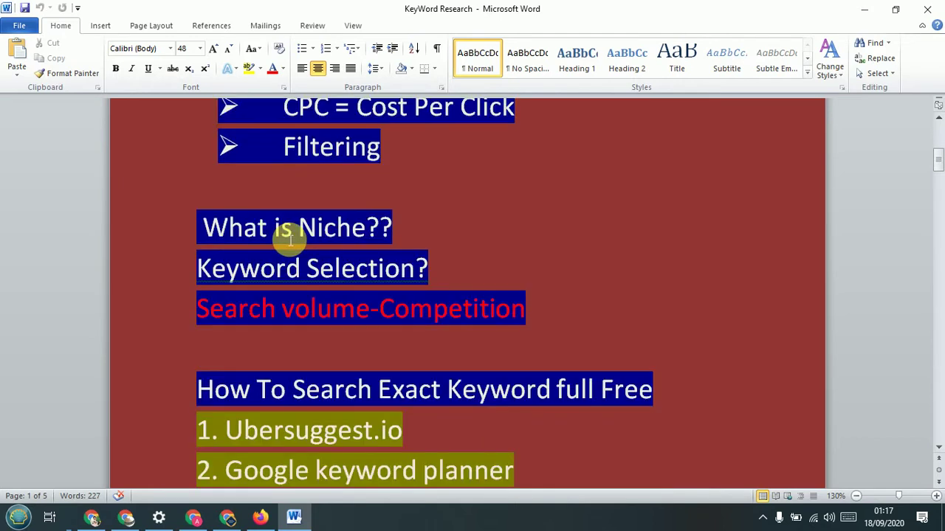
scroll(290, 240, "down", 8)
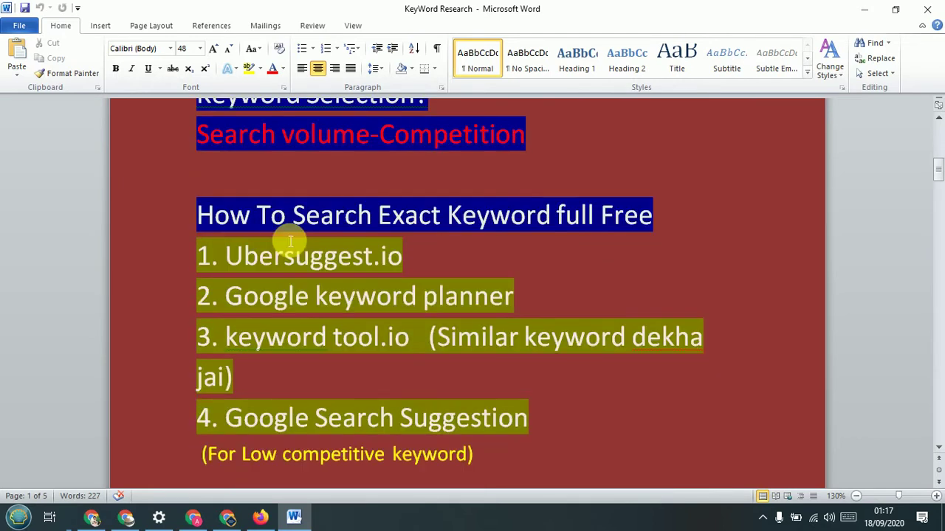
scroll(291, 240, "down", 10)
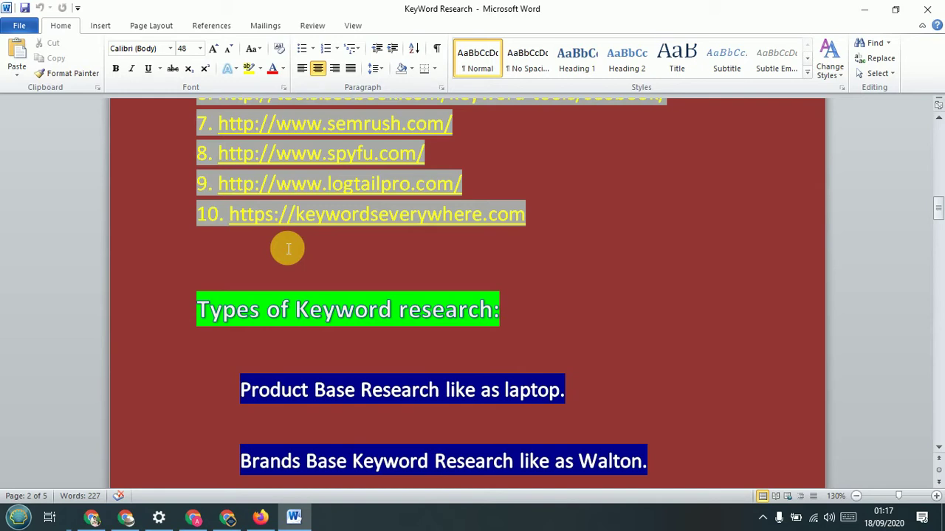
scroll(299, 297, "down", 10)
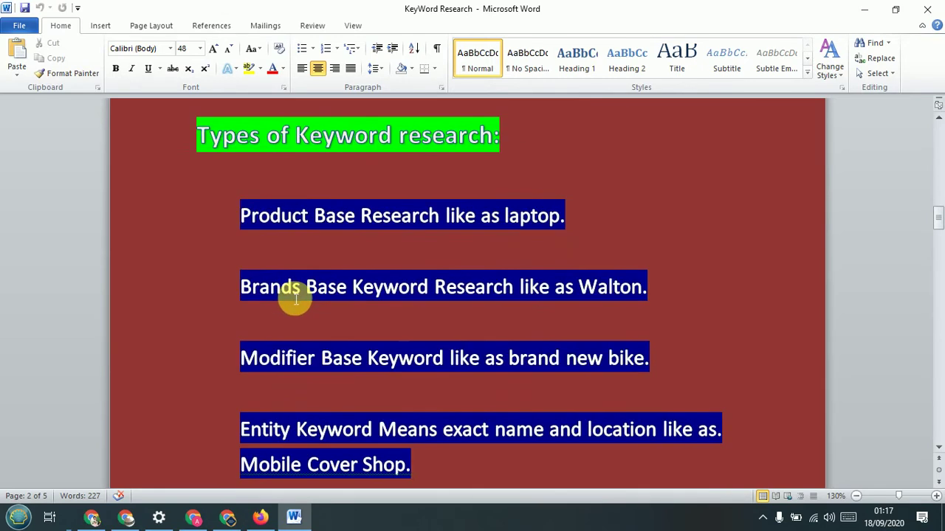
scroll(295, 301, "down", 8)
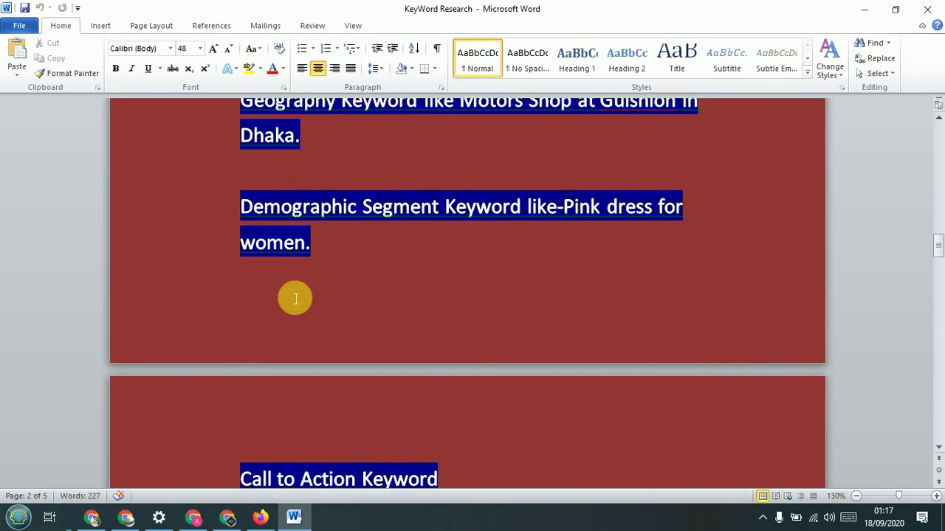
Review the notes on keyword price, research findings, keyword selection and how to generate keyword ideas.
scroll(295, 299, "down", 6)
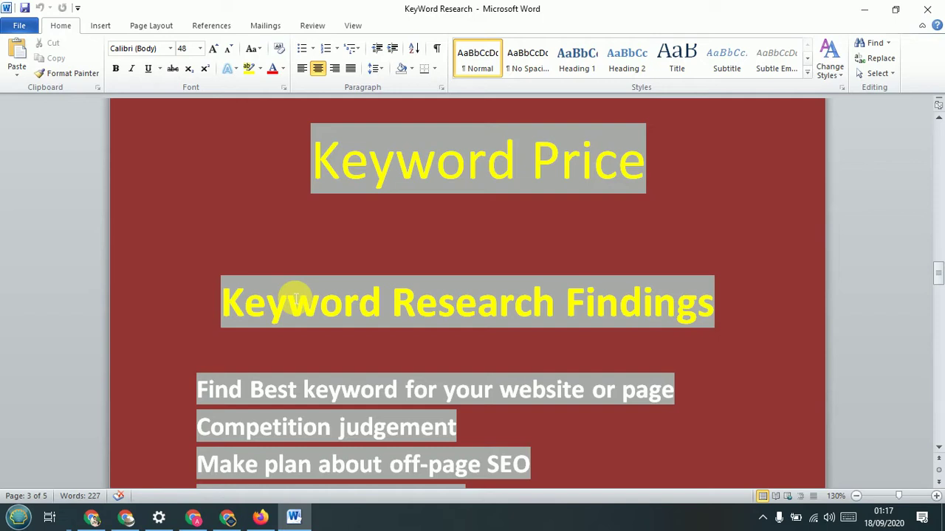
scroll(294, 298, "down", 2)
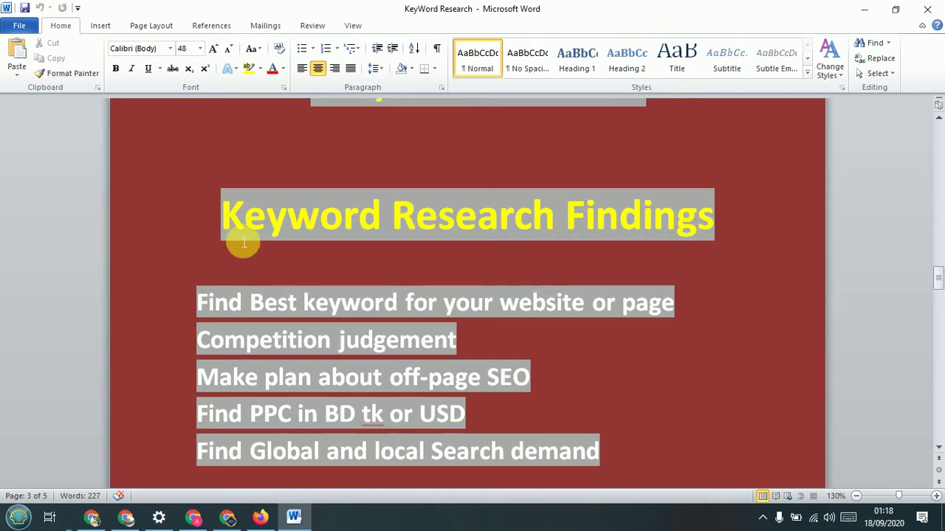
scroll(243, 243, "down", 3)
scroll(245, 241, "down", 1)
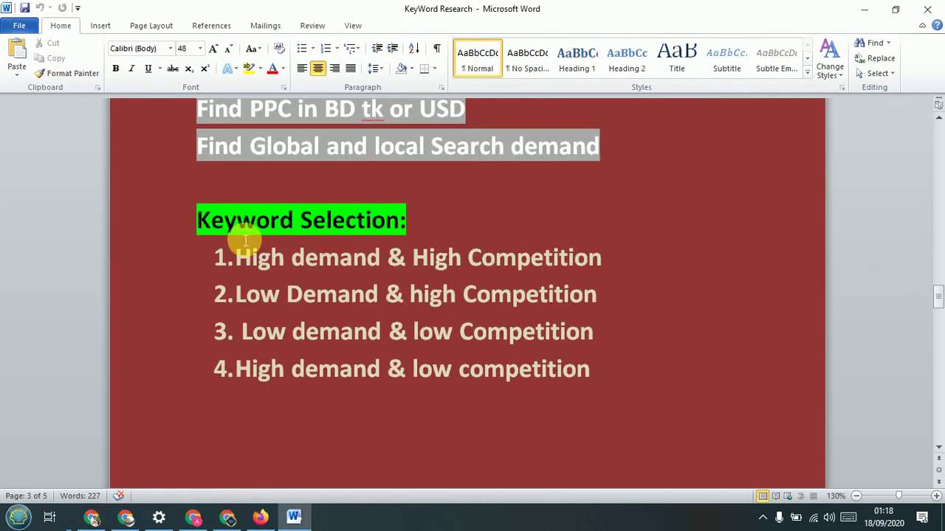
scroll(245, 242, "down", 4)
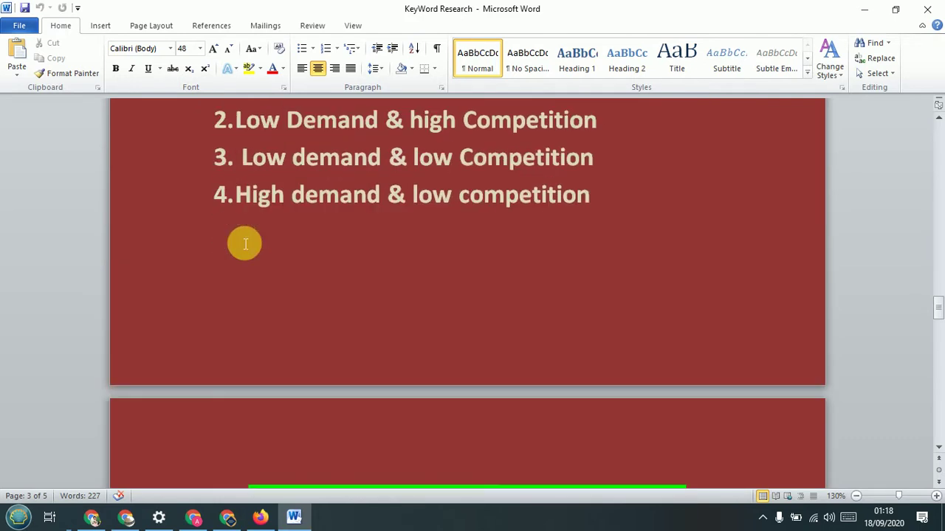
scroll(245, 244, "down", 7)
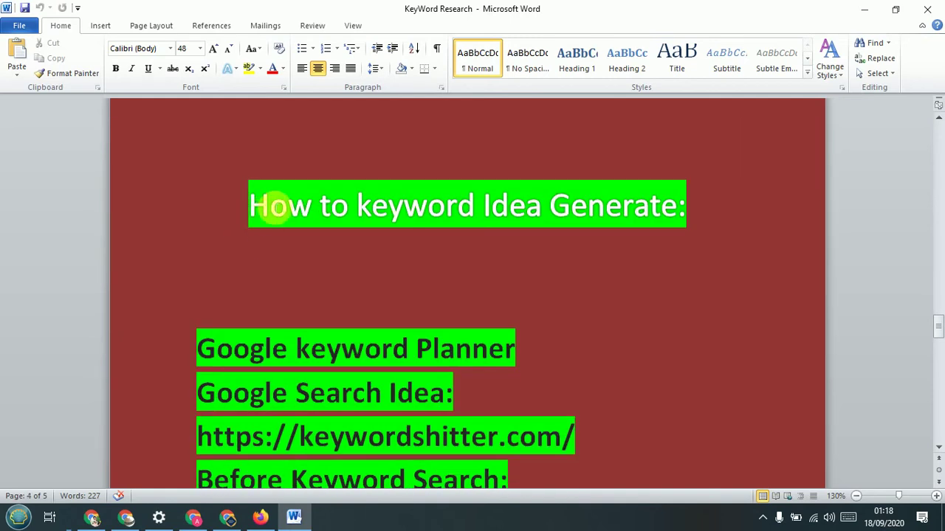
scroll(207, 302, "down", 1)
scroll(207, 303, "down", 1)
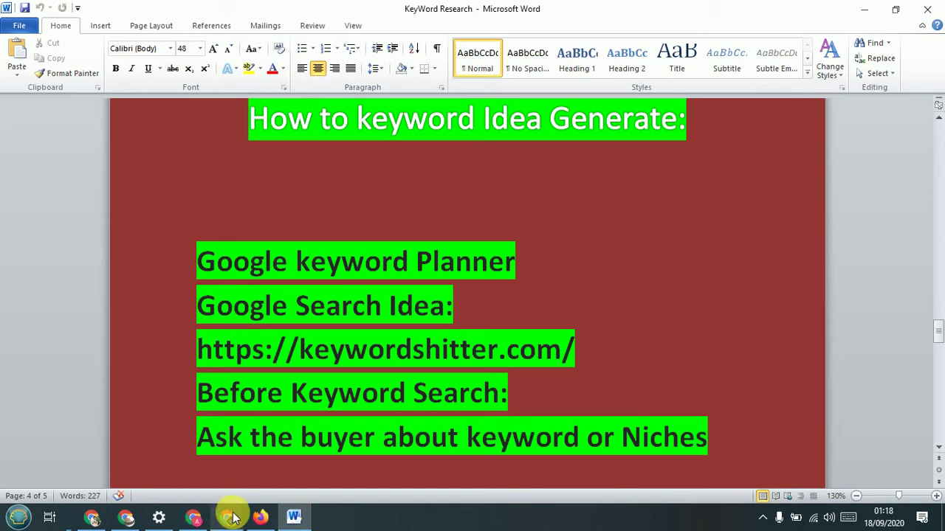
Switch to Firefox and replace the Facebook page with a blank new tab ready for a search.
left_click(197, 516)
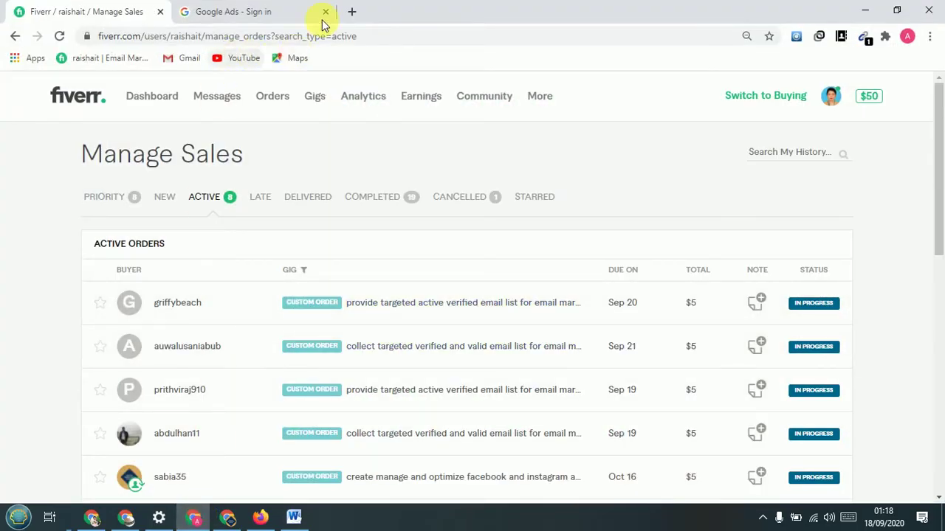
left_click(864, 10)
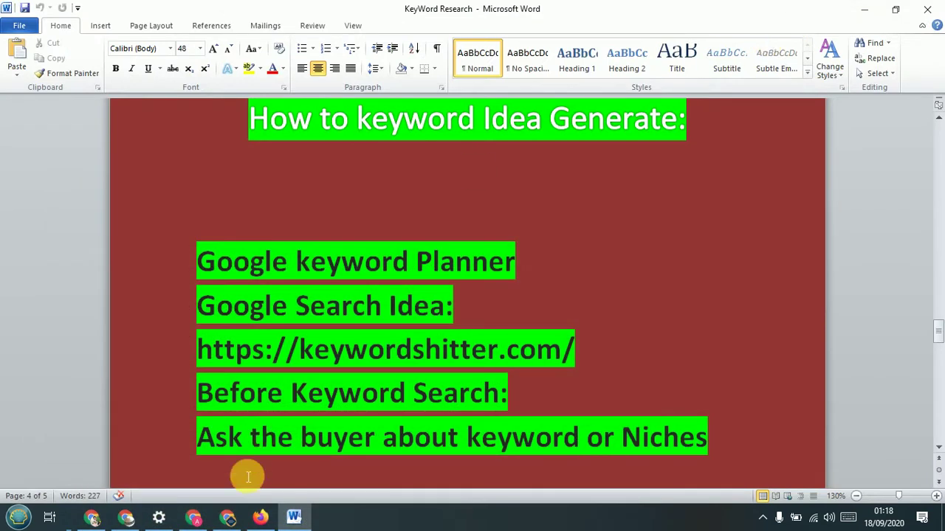
left_click(260, 516)
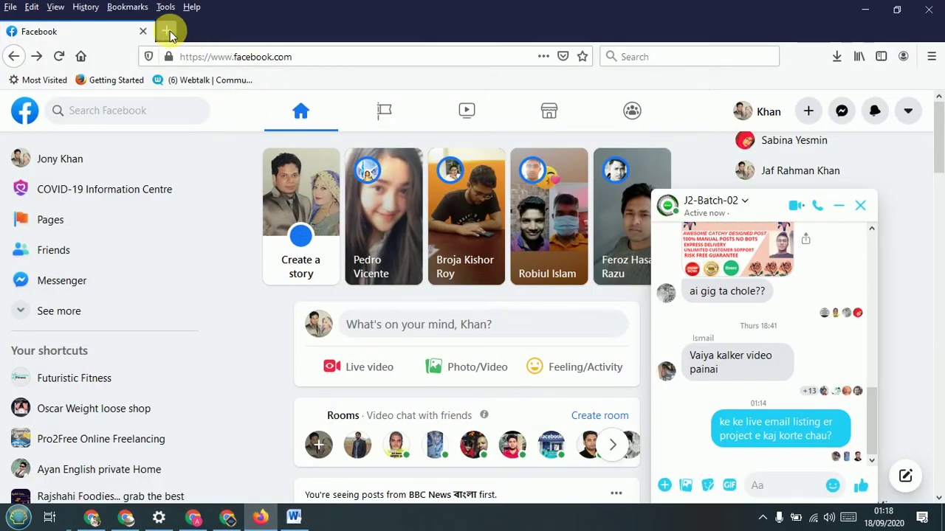
left_click(166, 31)
left_click(142, 32)
left_click(218, 59)
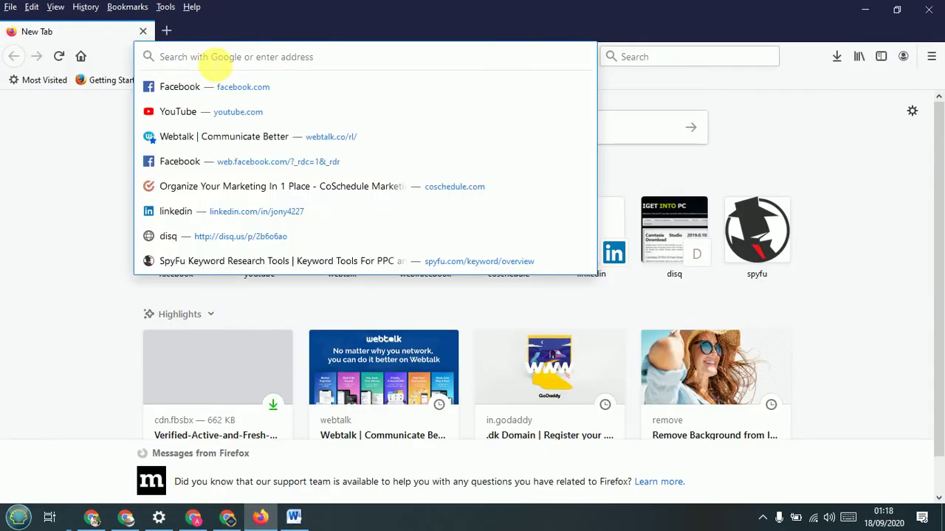
type("w")
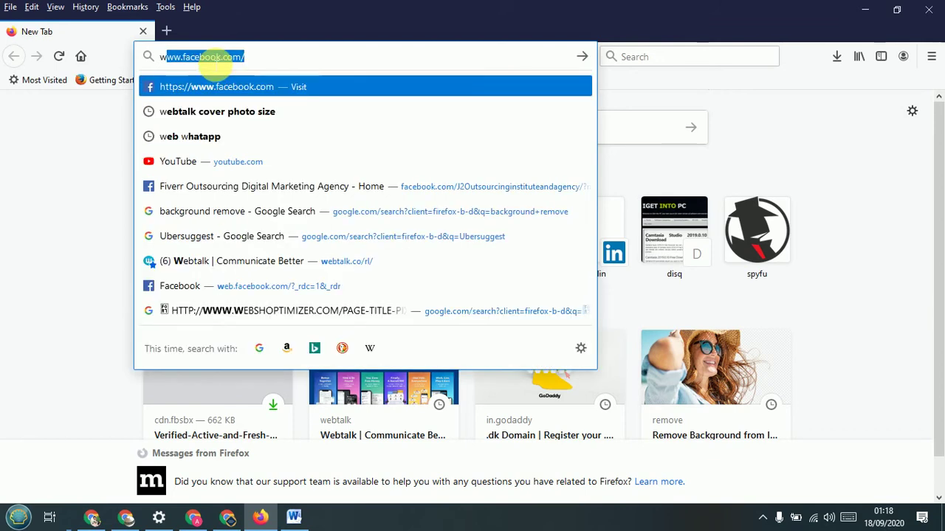
type("eightlo")
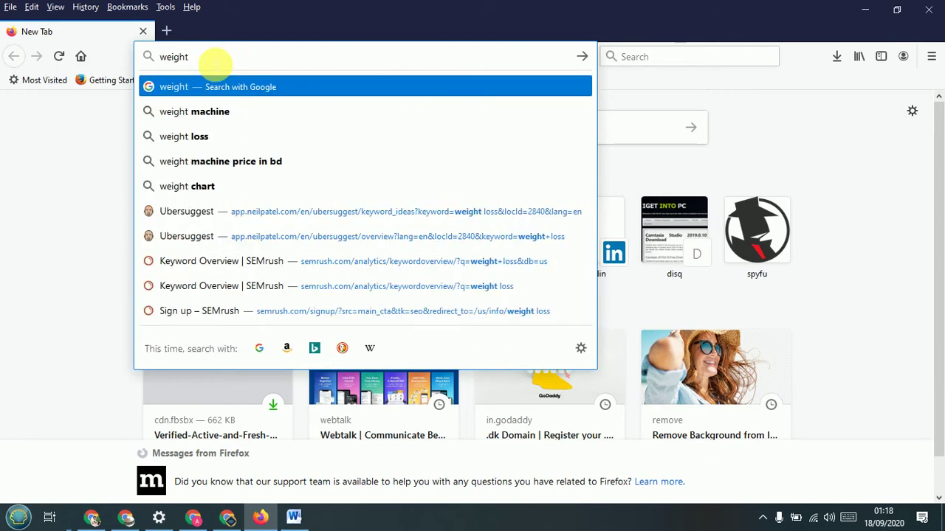
key("BackSpace")
key("BackSpace")
type("lo")
key("BackSpace")
key("BackSpace")
key("BackSpace")
key("BackSpace")
key("BackSpace")
key("BackSpace")
key("BackSpace")
key("BackSpace")
key("BackSpace")
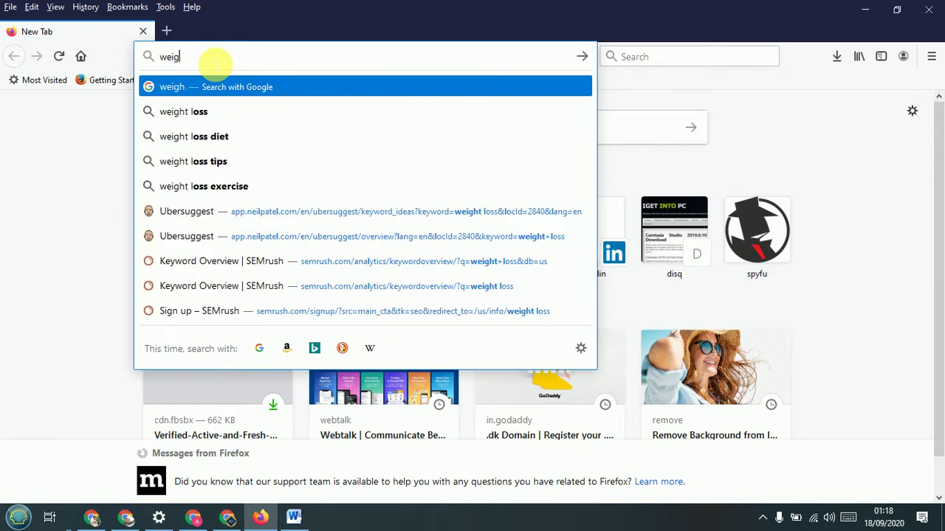
type("oney")
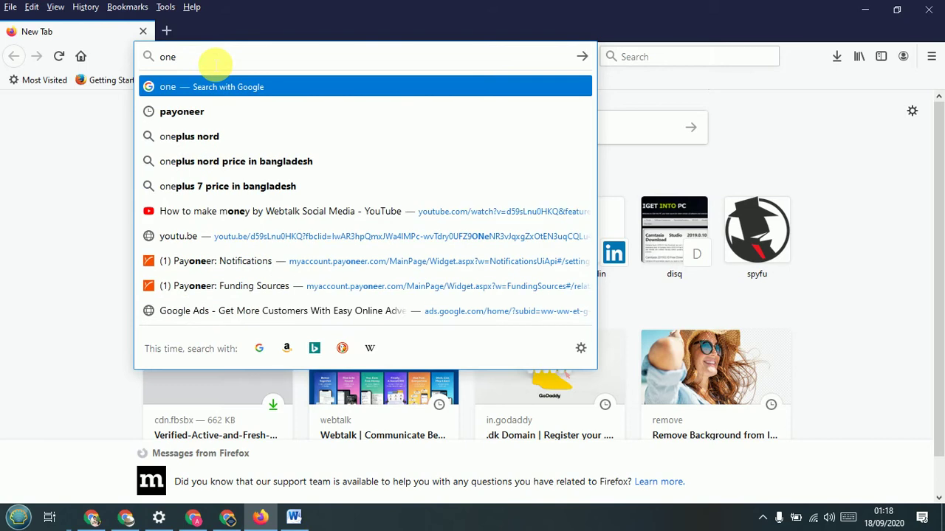
key("BackSpace")
key("BackSpace")
key("BackSpace")
key("BackSpace")
key("BackSpace")
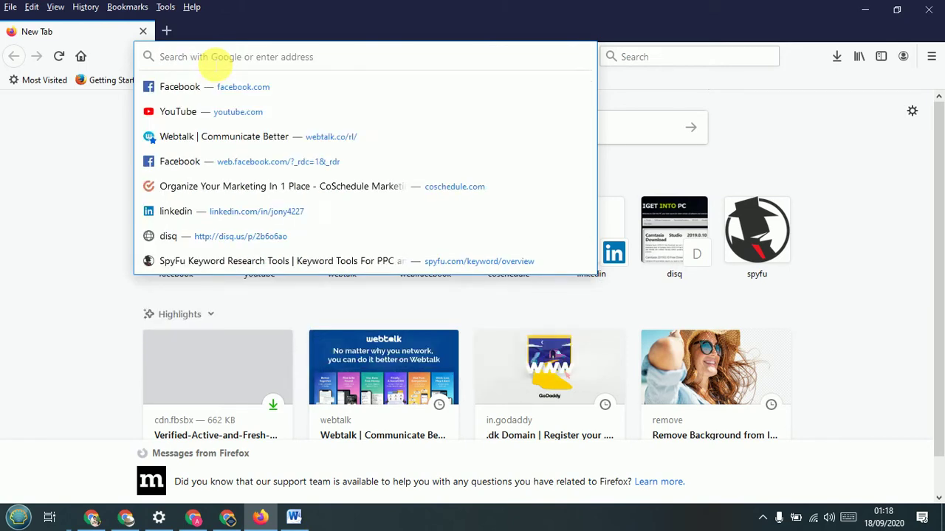
Search Google for "money making".
type("money ma")
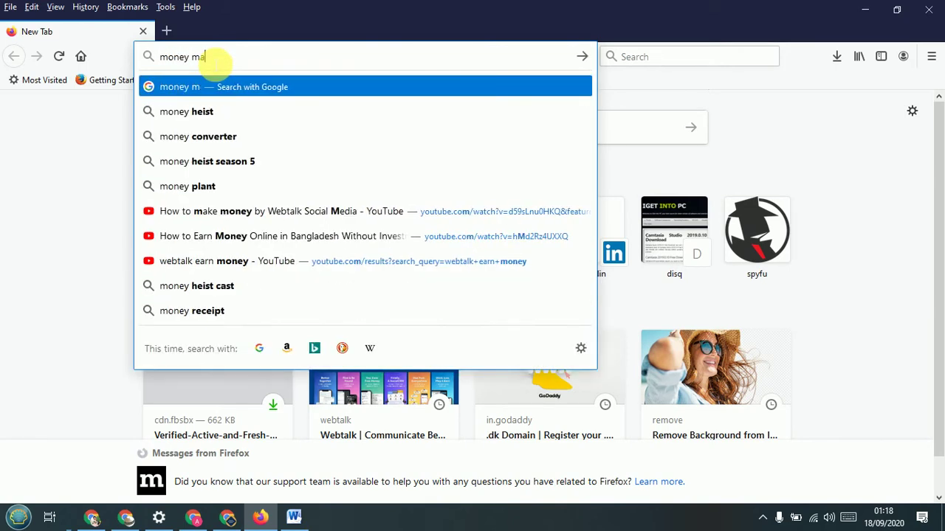
type("king")
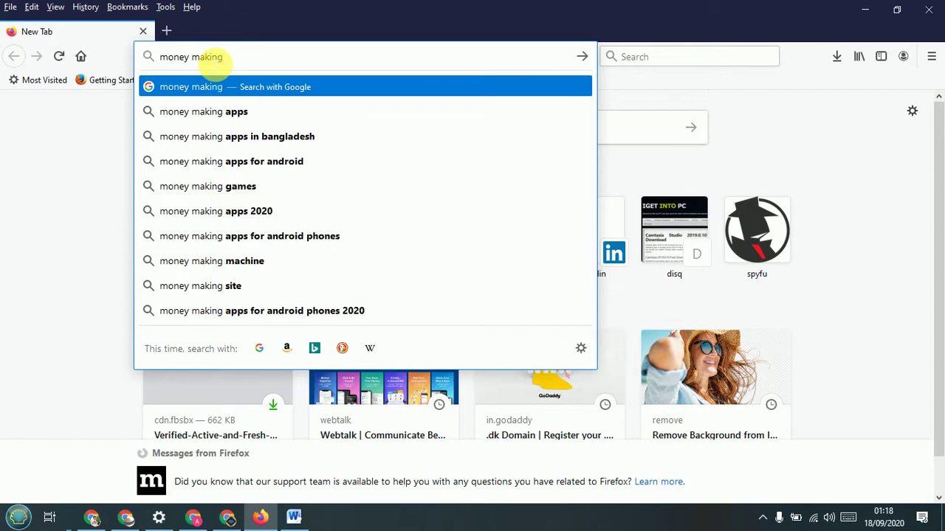
key("Return")
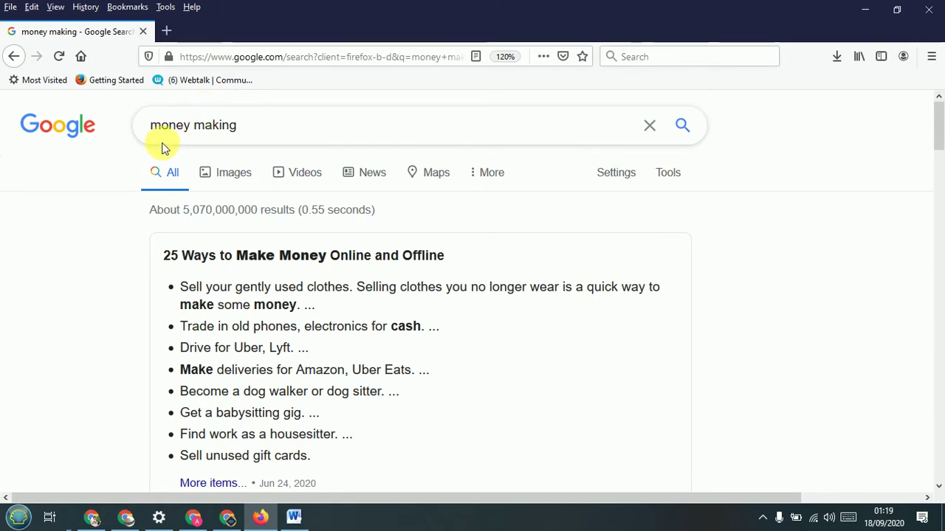
Examine the Google results for "money making" down to the related searches at the end of the page.
scroll(162, 147, "down", 3)
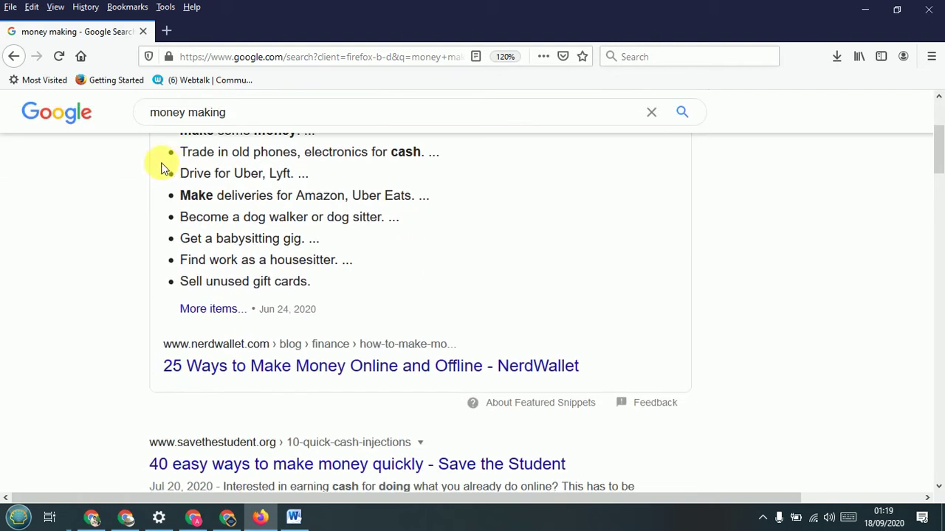
scroll(164, 166, "up", 2)
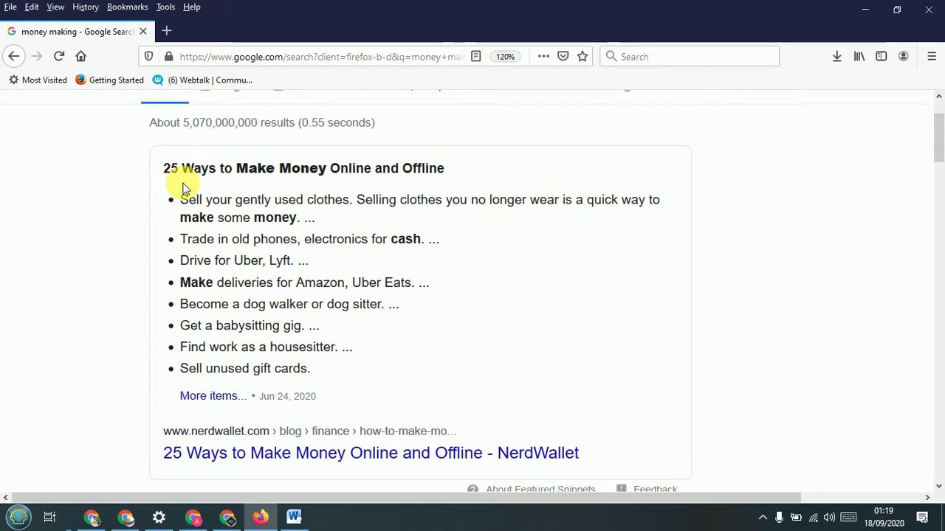
scroll(185, 188, "down", 8)
scroll(186, 188, "down", 15)
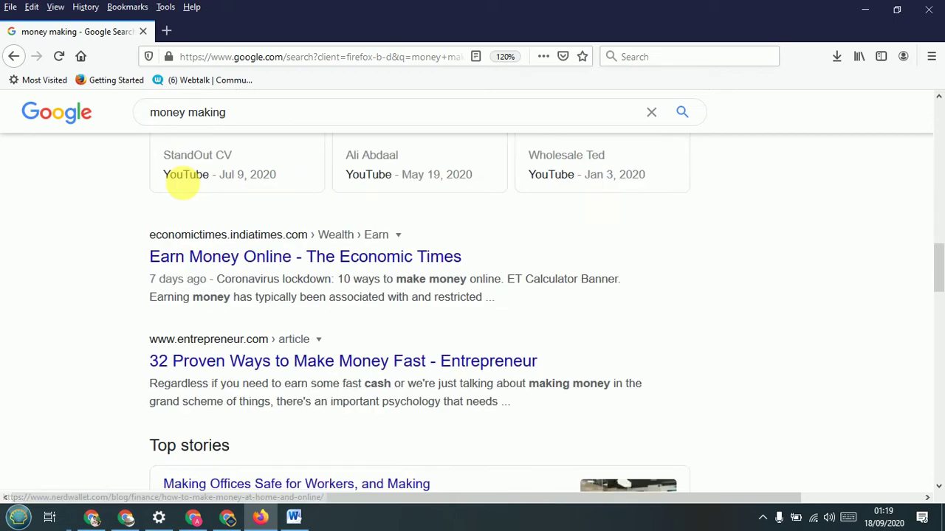
scroll(186, 190, "up", 3)
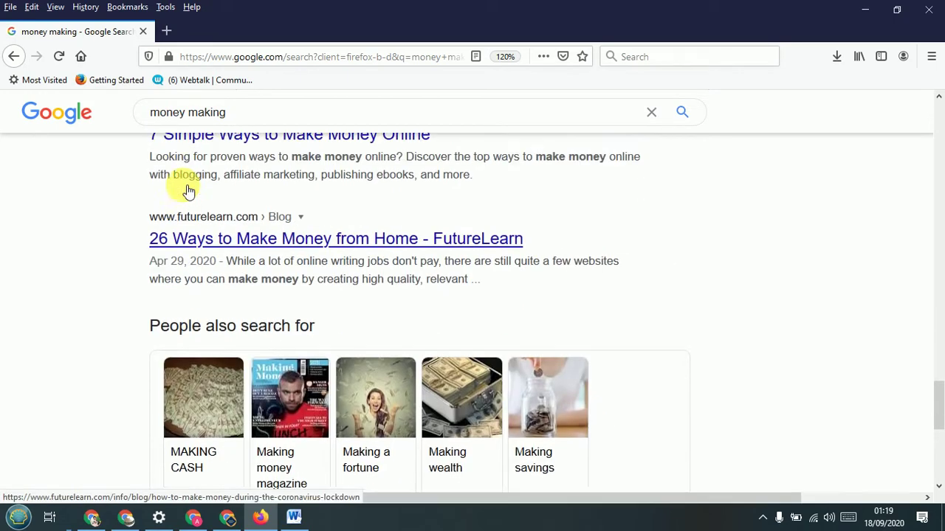
scroll(202, 200, "down", 5)
scroll(201, 201, "down", 3)
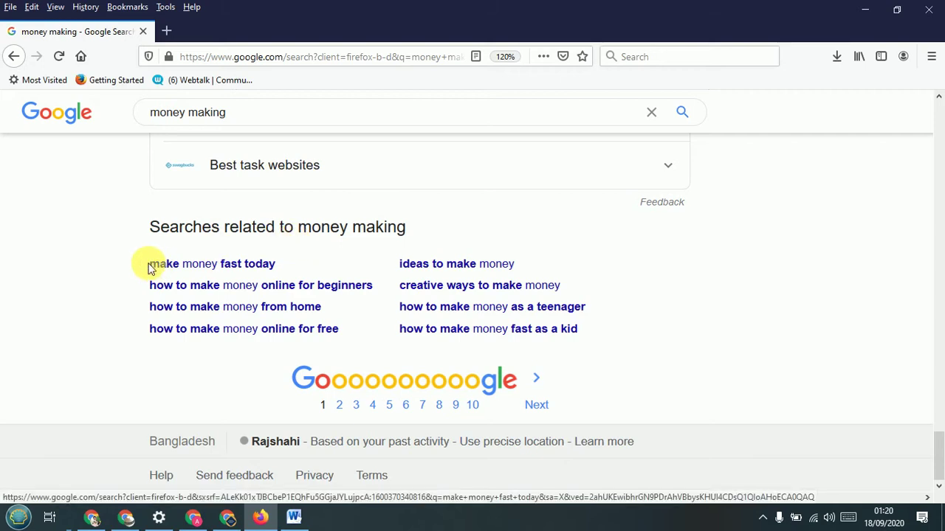
Highlight the suggestions under "Searches related to money making" to point out the keyword ideas.
left_click_drag(150, 267, 219, 291)
left_click(76, 293)
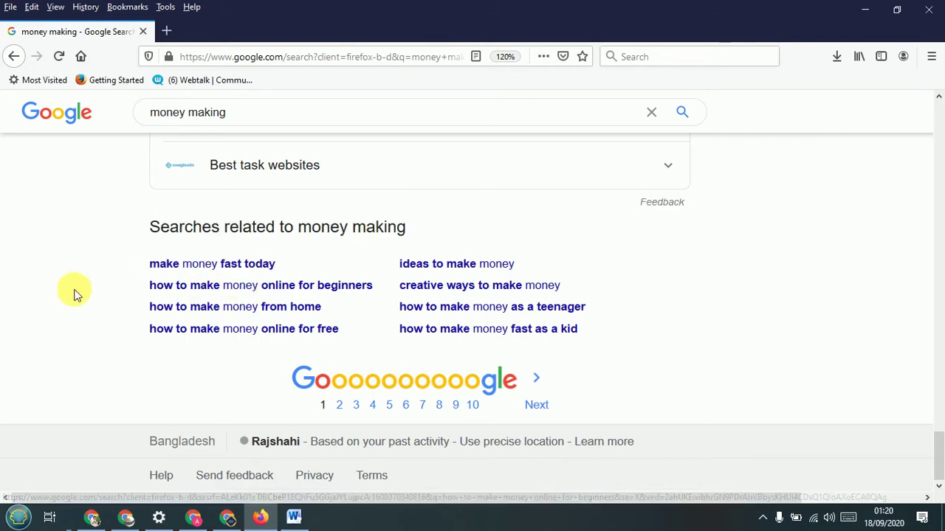
left_click_drag(559, 329, 201, 328)
left_click_drag(146, 263, 206, 292)
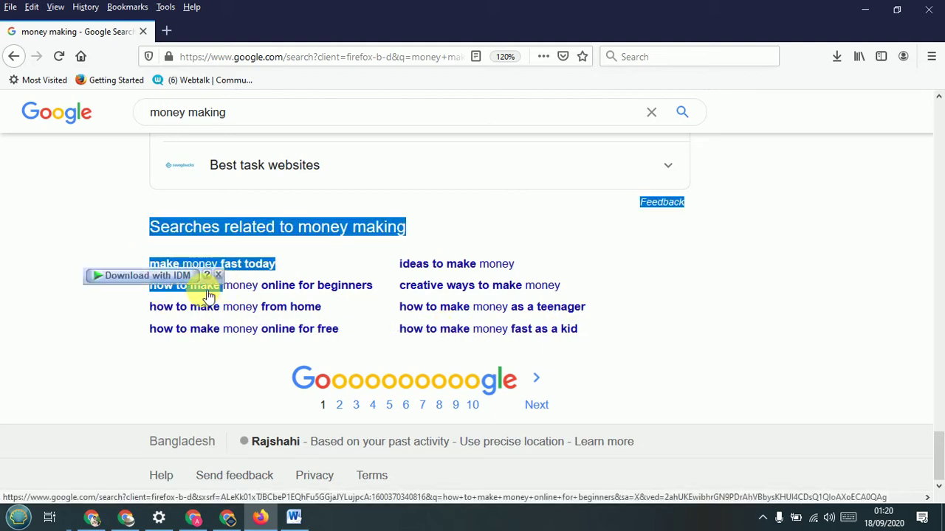
Copy the block of suggestions under "Searches related to money making" on the Google results page.
left_click(205, 297)
left_click_drag(354, 334, 295, 329)
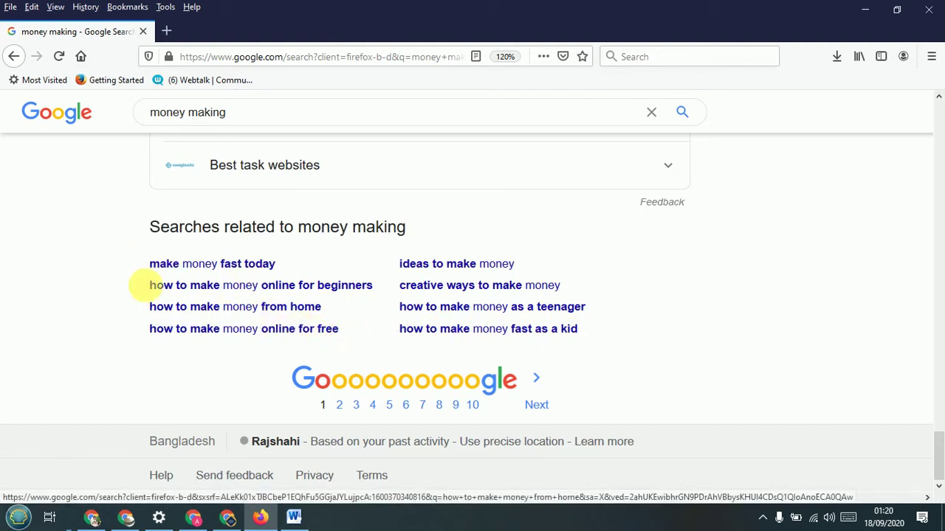
left_click_drag(164, 279, 590, 333)
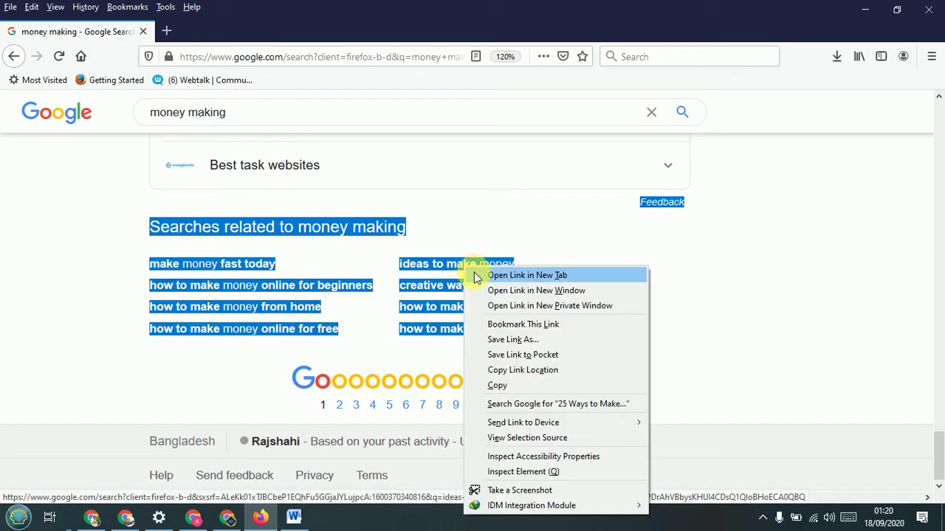
left_click(493, 385)
Open the New Text Document (2) file from the desktop in Notepad and replace its contents with the copied Google suggestions.
left_click(865, 9)
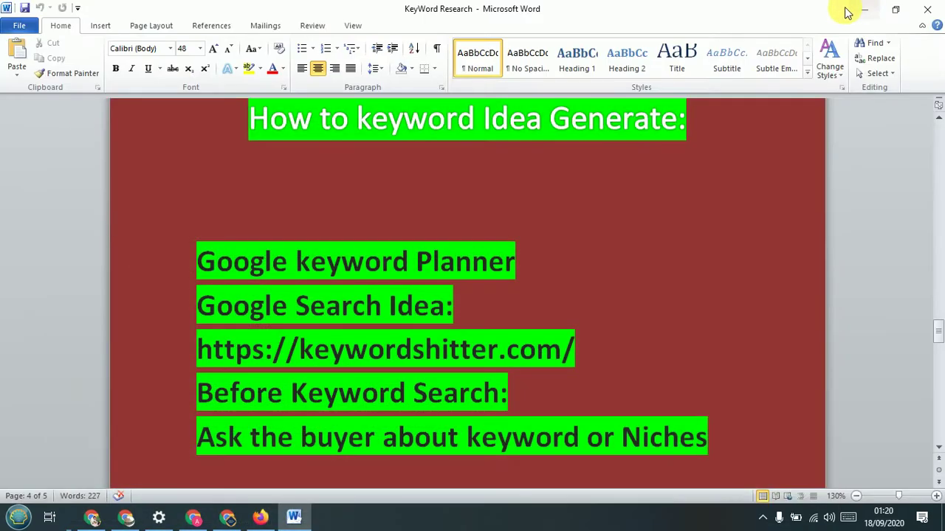
left_click(863, 10)
left_click(864, 10)
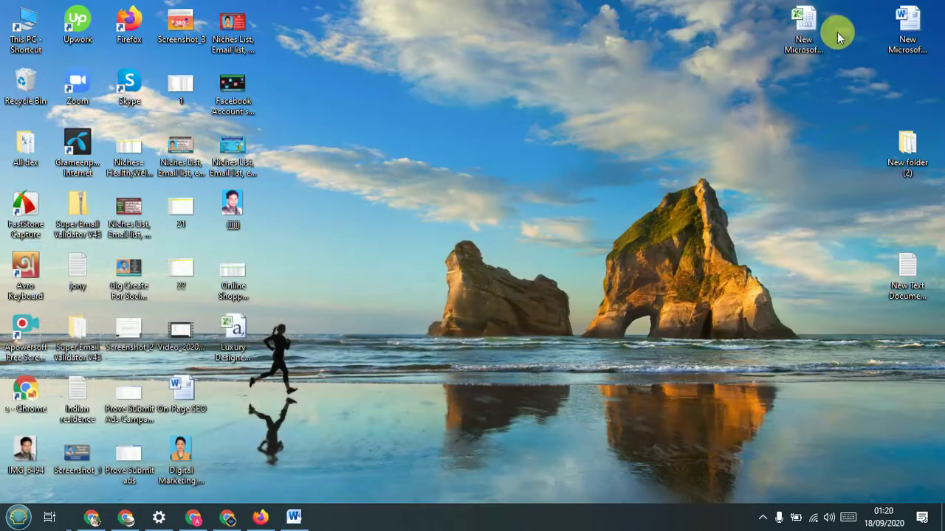
double_click(914, 288)
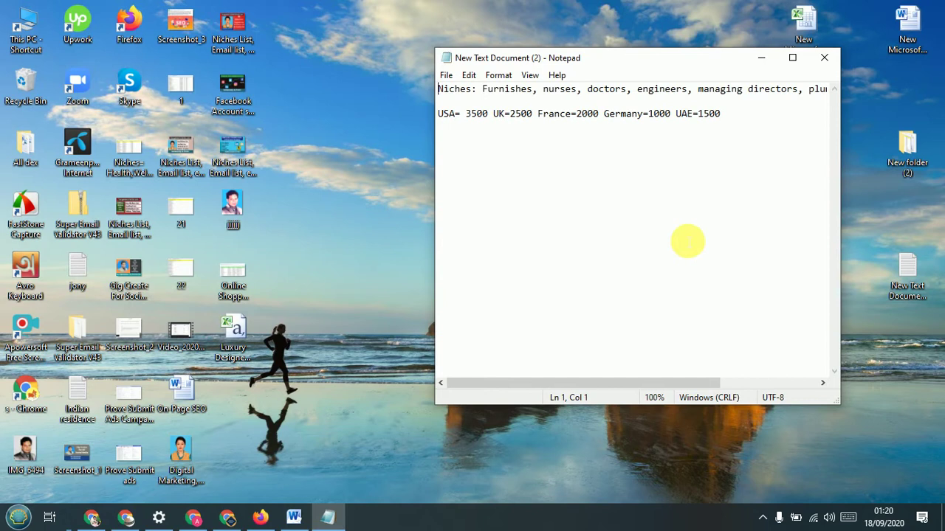
key("ctrl+a")
key("ctrl+v")
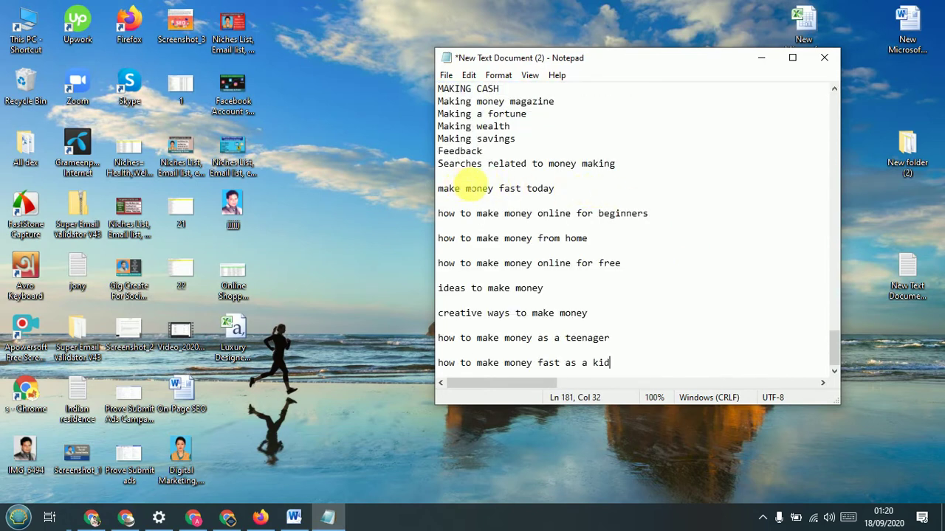
Delete the pasted block that runs from below "People also search for" through the "Searches related to money making" heading.
scroll(471, 180, "up", 15)
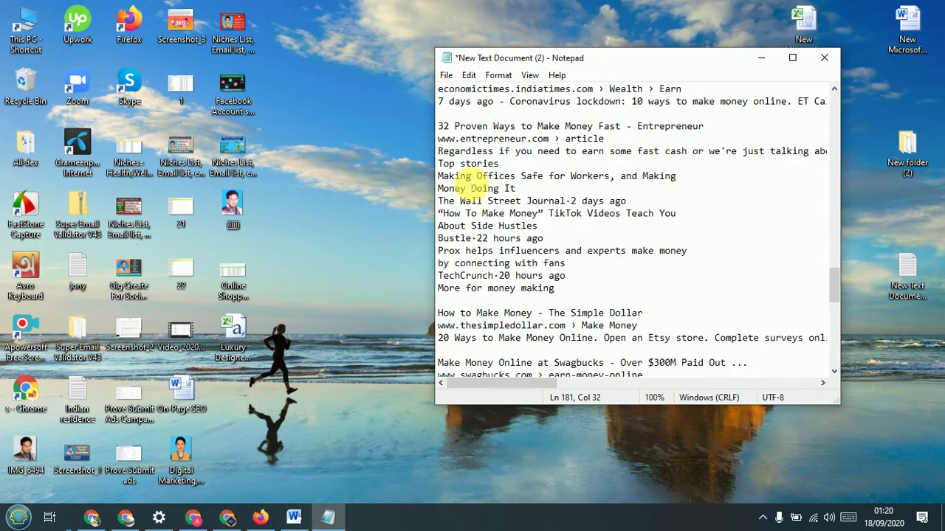
scroll(471, 180, "up", 15)
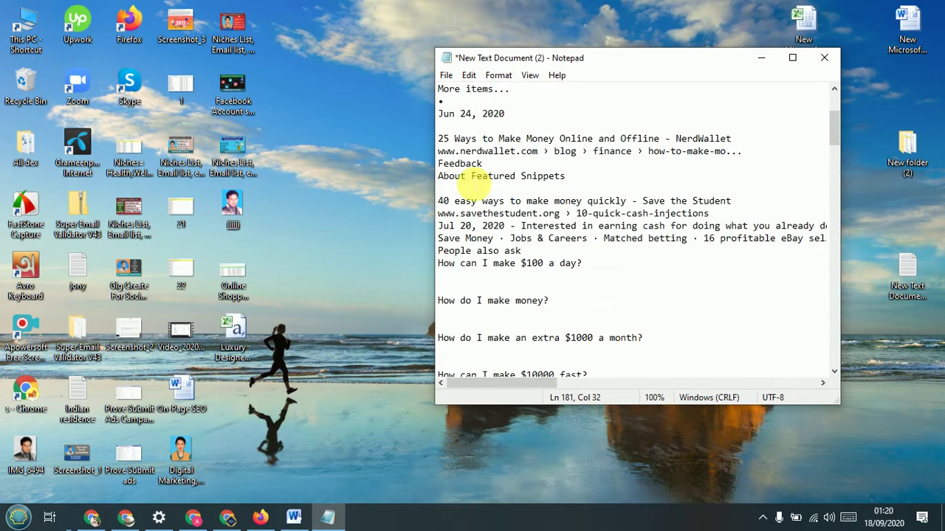
scroll(476, 180, "up", 4)
key("ctrl+a")
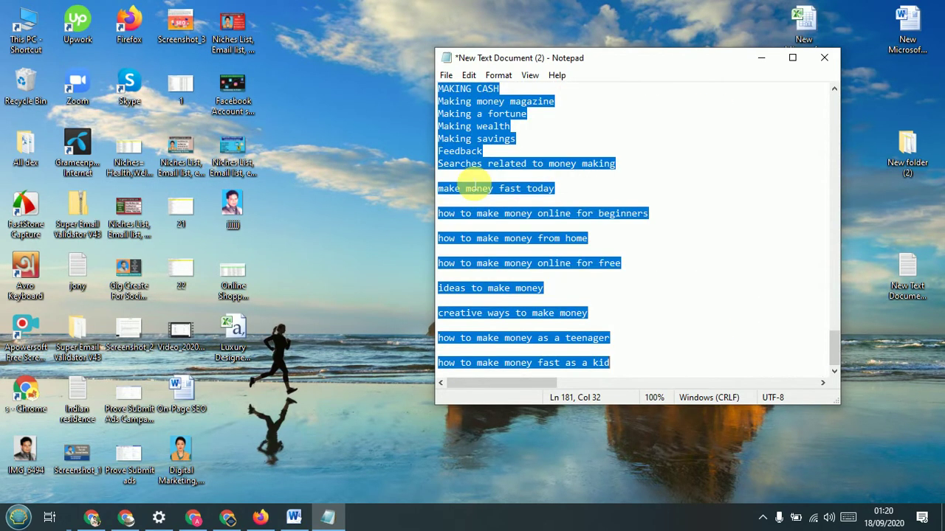
key("Right")
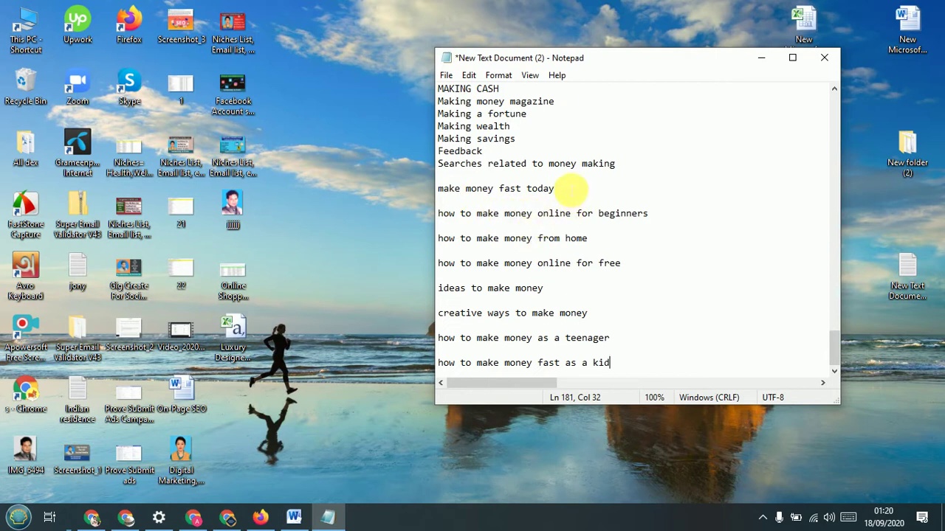
left_click_drag(630, 165, 438, 89)
key("Delete")
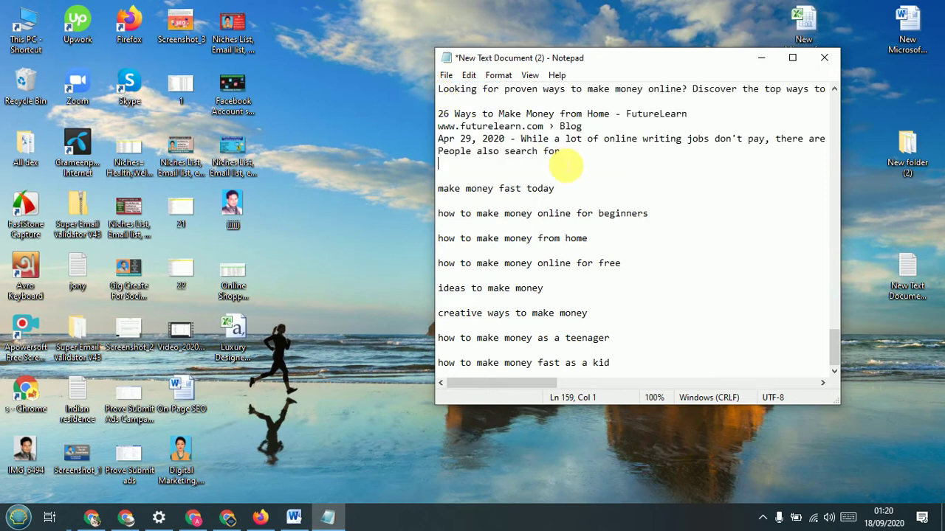
Delete all remaining search result text above "how to make money online for beginners", including the "make money fast today" line.
left_click_drag(568, 191, 389, 58)
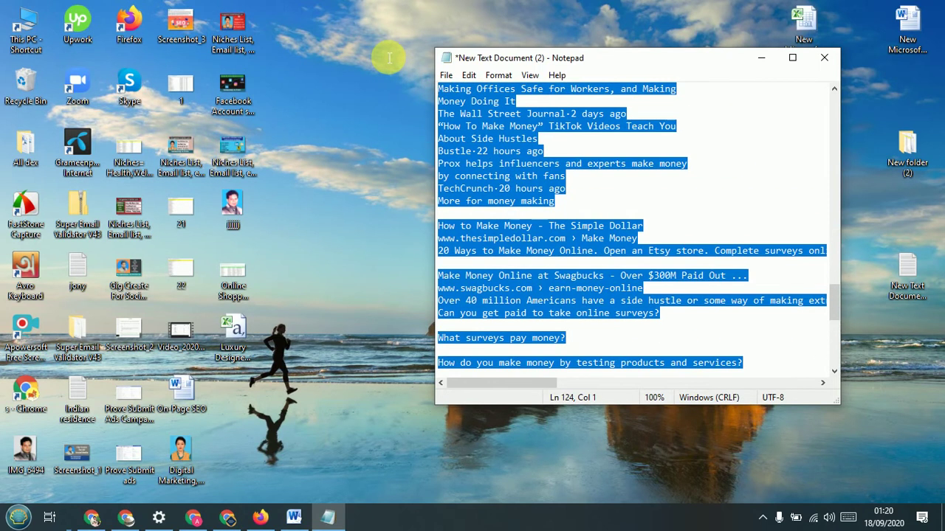
key("Delete")
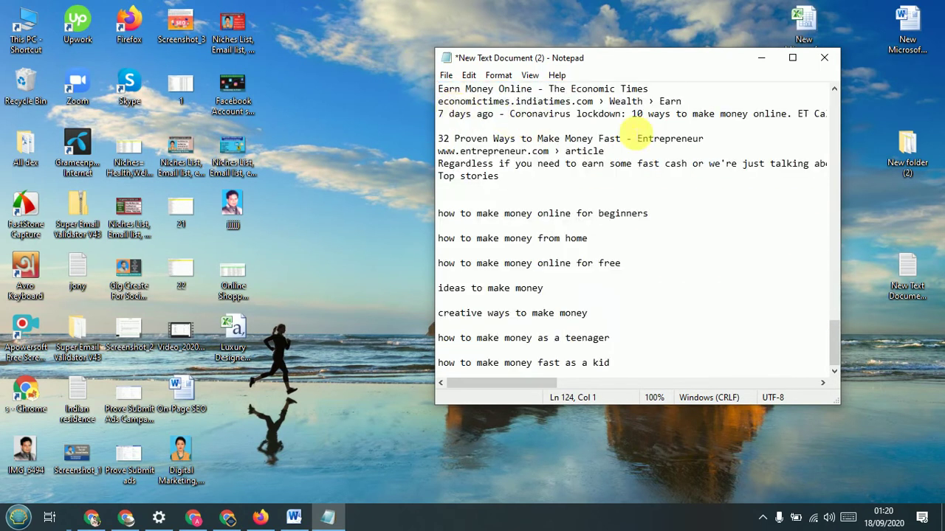
left_click_drag(516, 189, 406, 70)
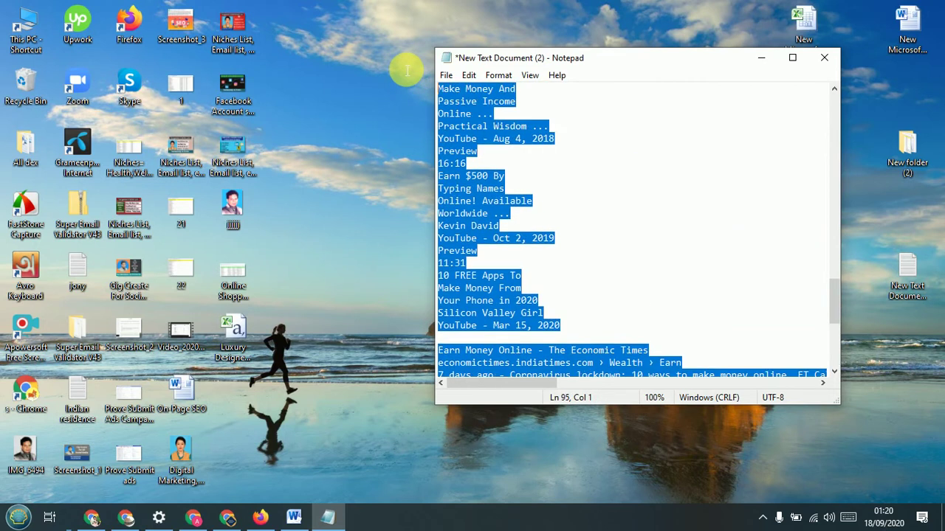
key("Delete")
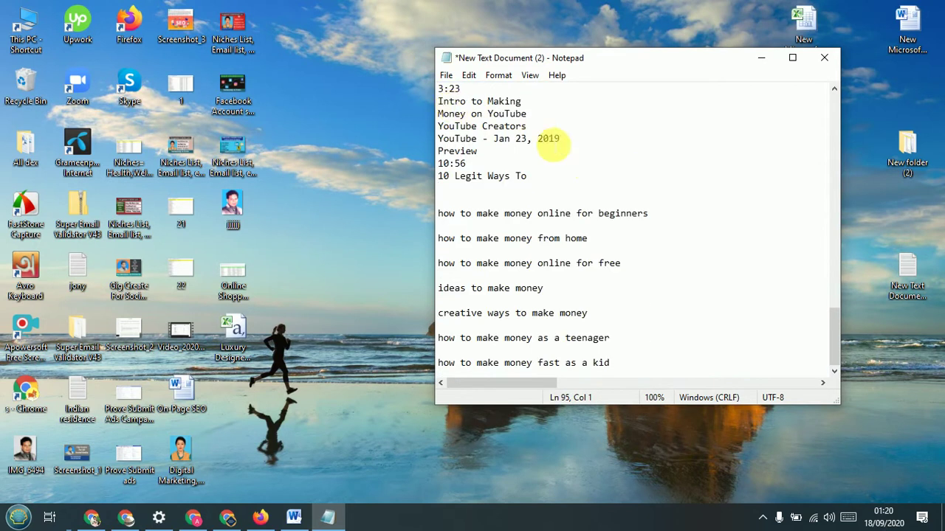
left_click(572, 178)
left_click_drag(522, 175, 421, 69)
key("Delete")
key("Delete")
key("Delete")
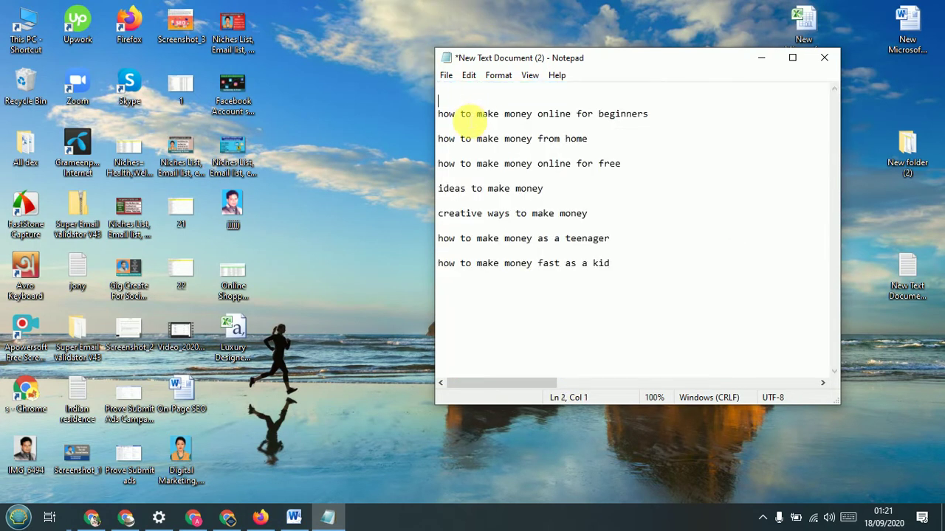
Remove the blank lines between the keyword suggestions so they form one continuous list.
key("Down")
key("End")
key("Delete")
key("Down")
key("Delete")
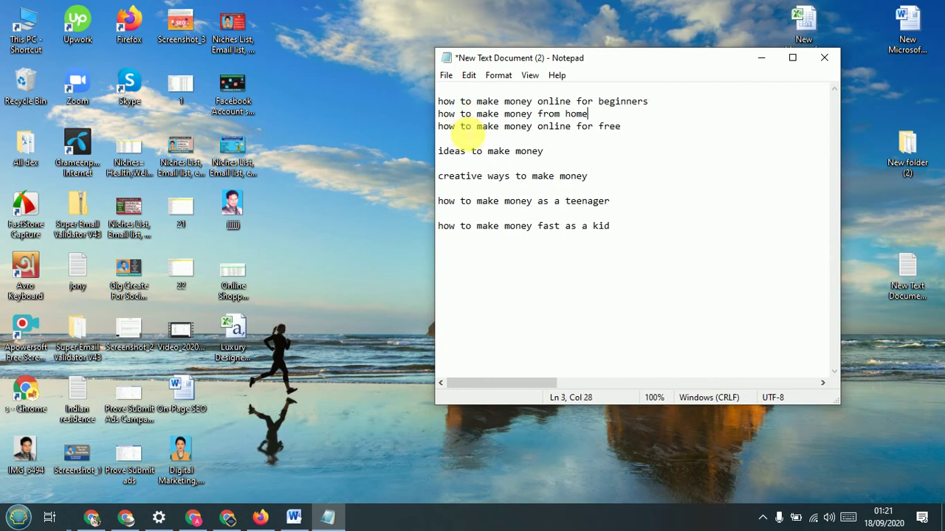
key("Delete")
key("End")
key("Delete")
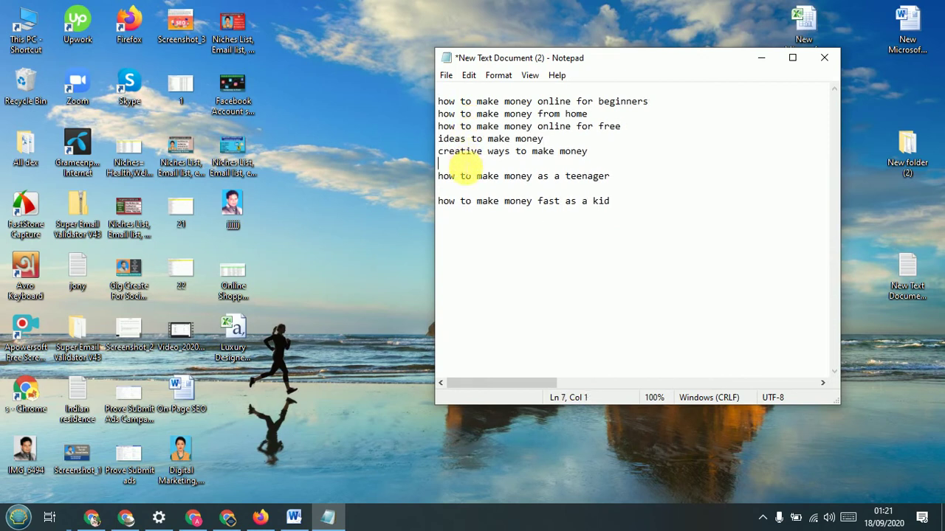
key("Delete")
key("End")
key("Delete")
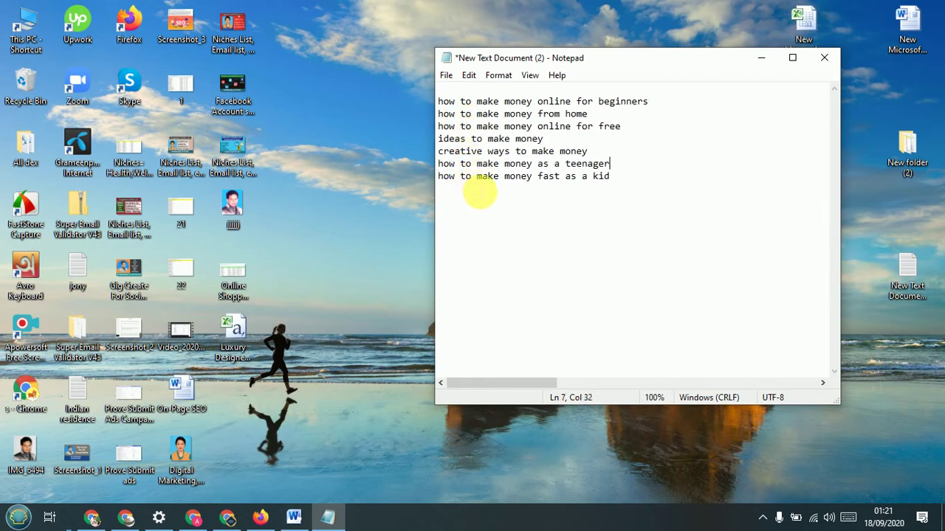
left_click(293, 516)
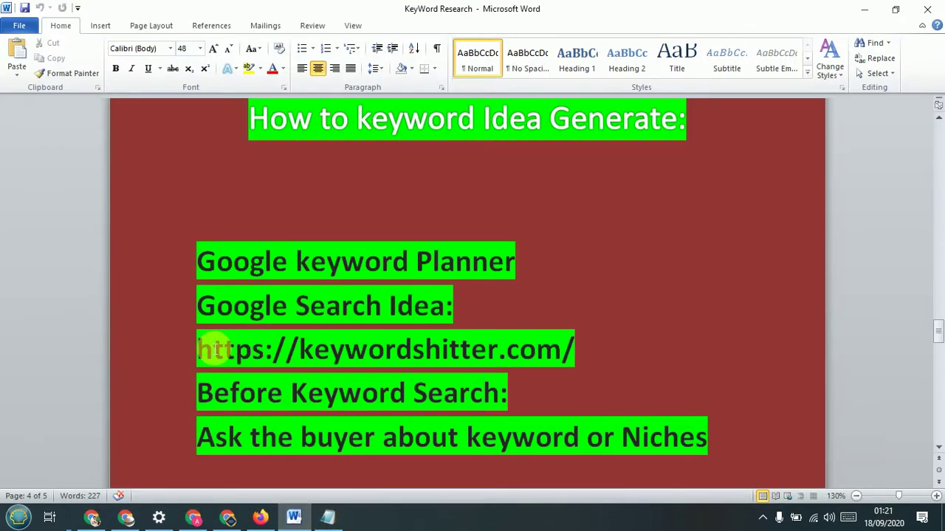
left_click_drag(199, 350, 570, 353)
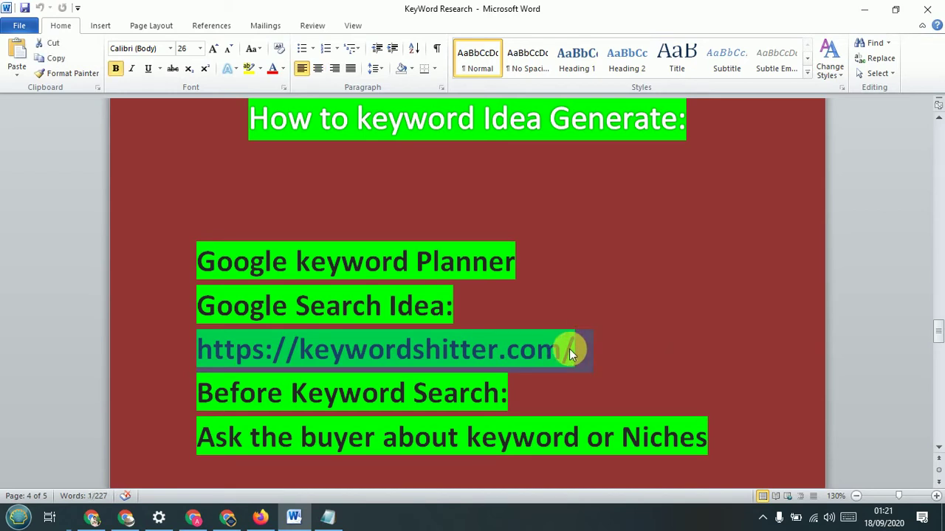
scroll(433, 351, "down", 2)
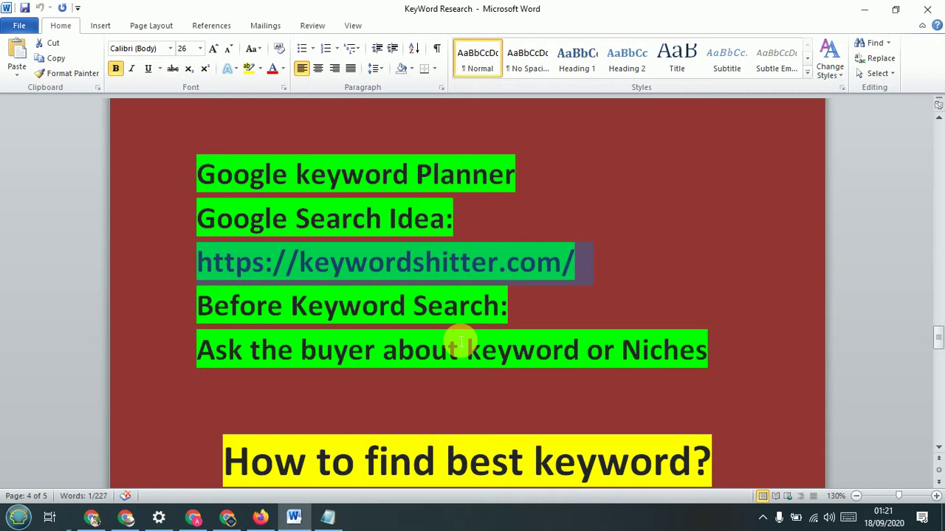
left_click(326, 521)
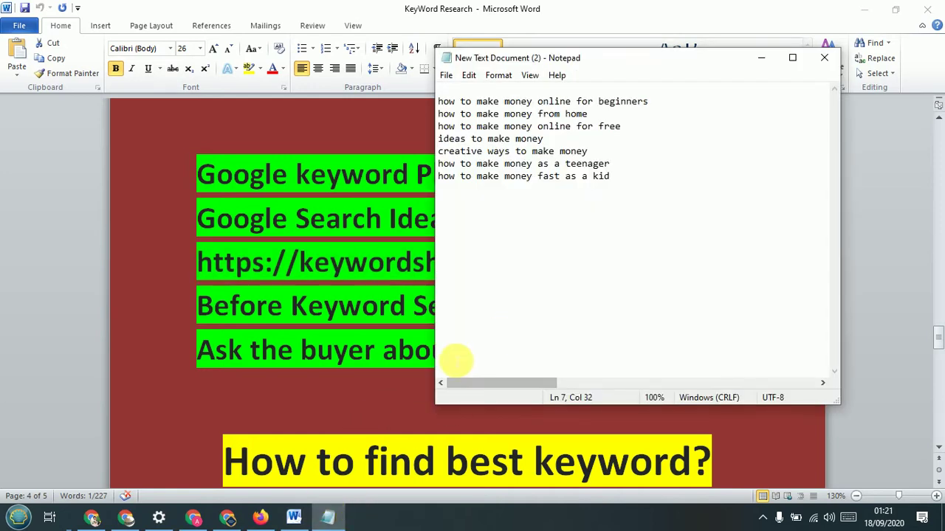
left_click(260, 519)
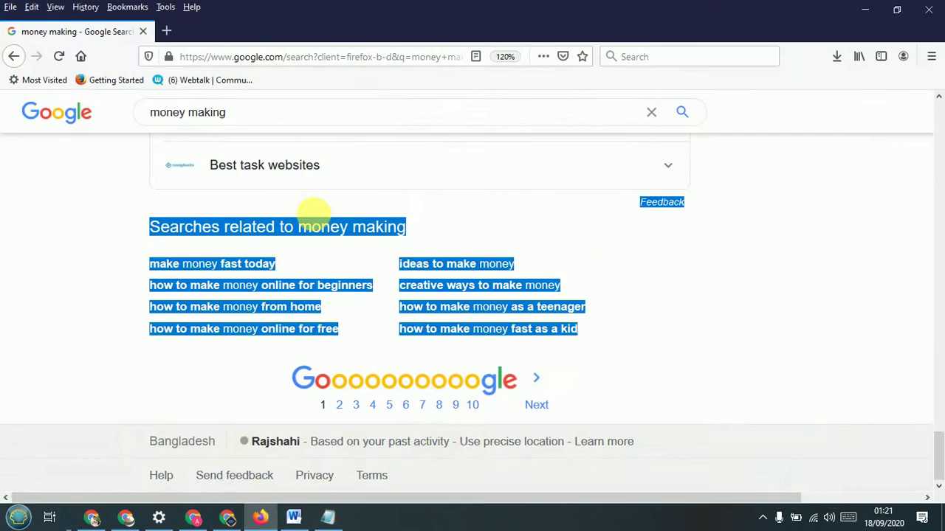
left_click(169, 34)
left_click(249, 57)
key("ctrl+v")
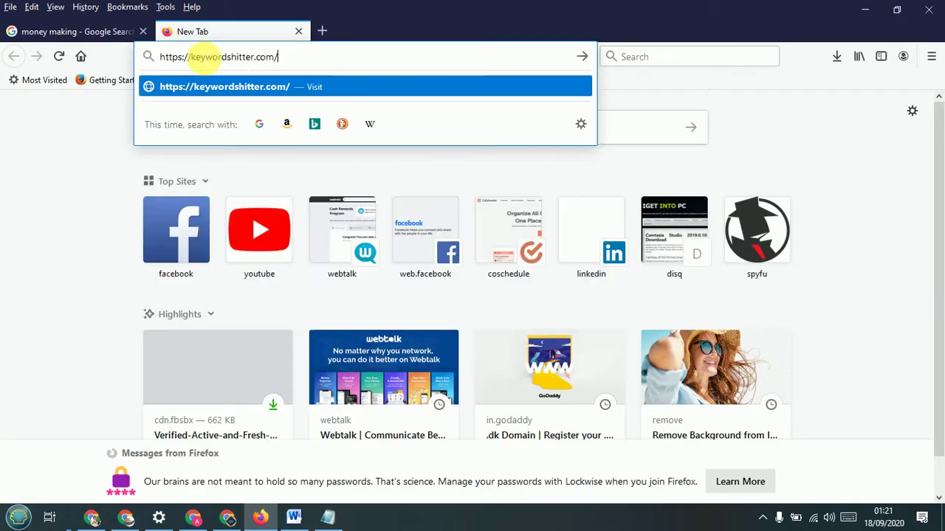
key("Return")
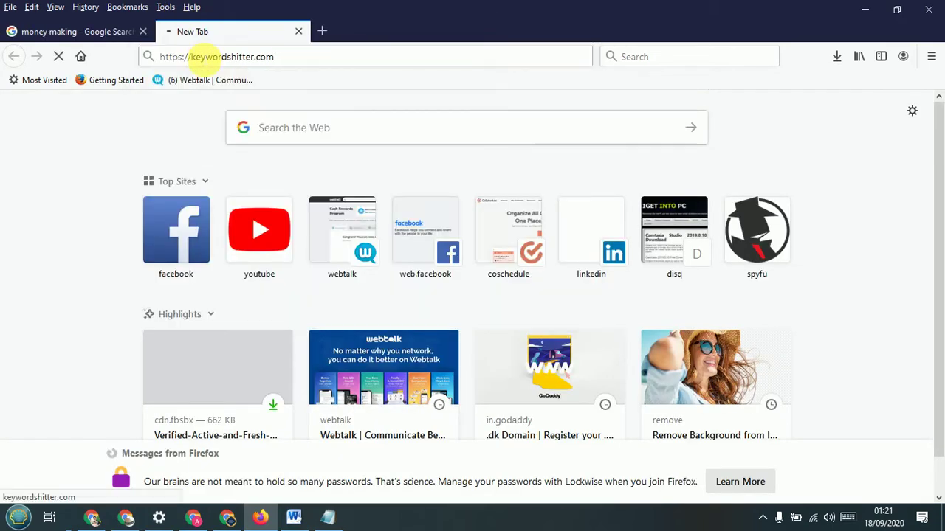
Copy "money making" from the Google search, enter it as the seed keyword in Keyword Shitter and start generating keywords.
left_click(102, 34)
triple_click(192, 112)
key("ctrl+c")
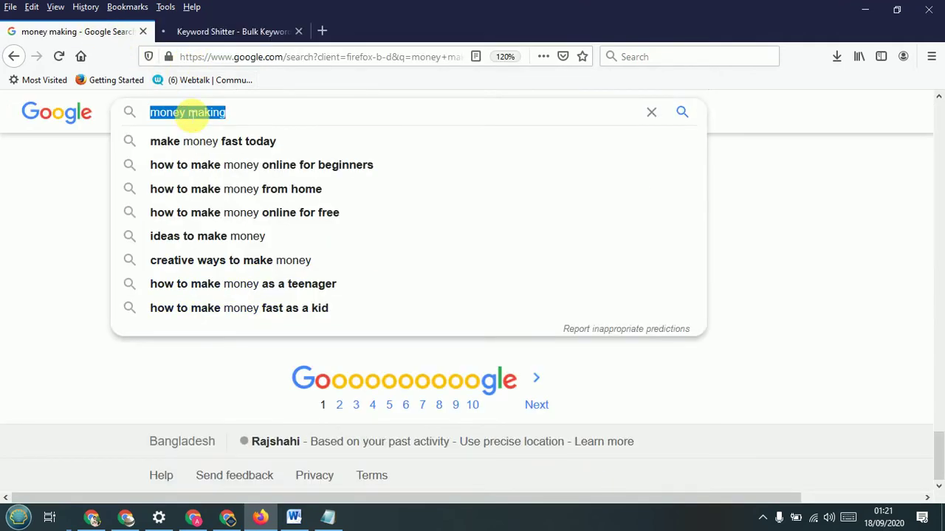
left_click(234, 30)
left_click(78, 295)
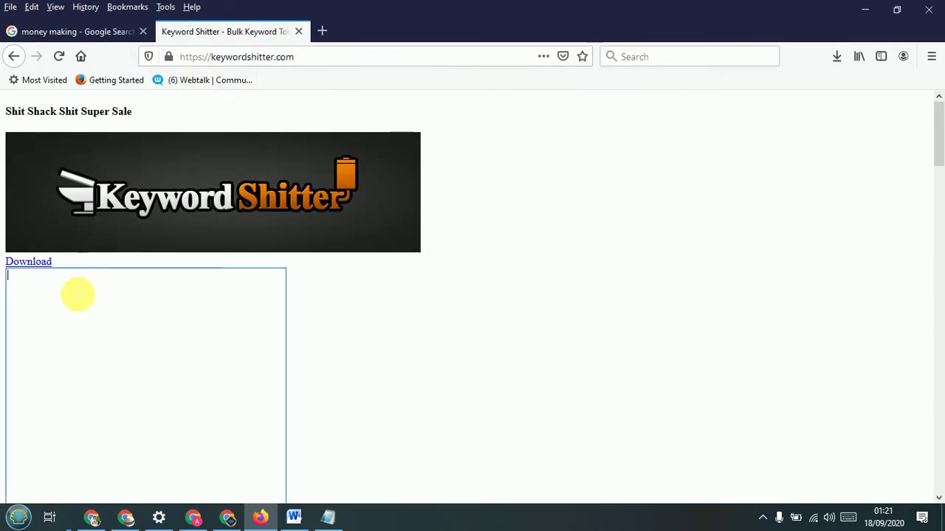
key("ctrl+v")
scroll(188, 255, "down", 5)
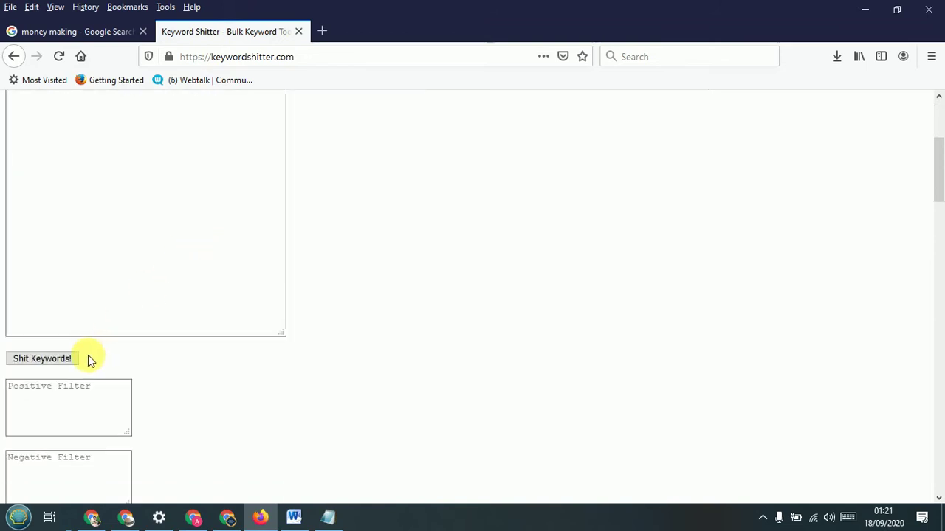
left_click(42, 359)
Look through the keywords being generated for "money making" and stop the job.
scroll(131, 226, "up", 2)
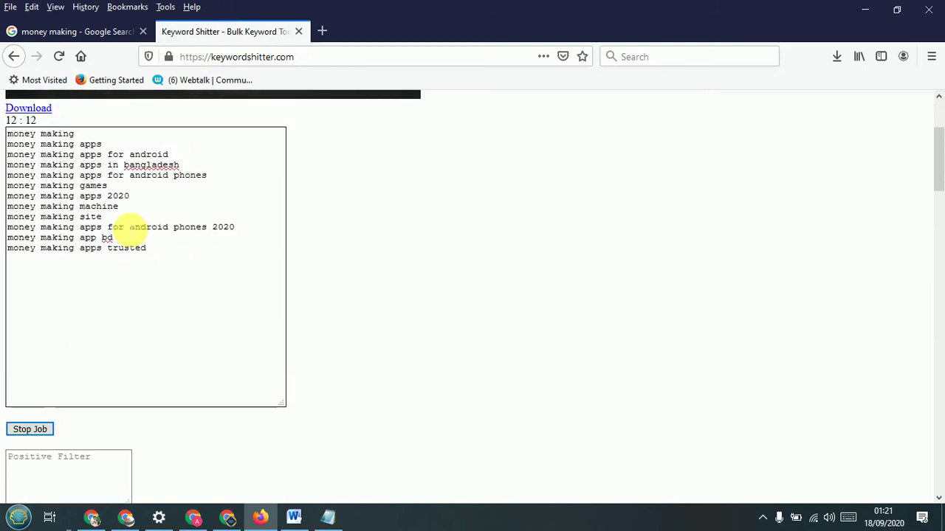
scroll(181, 253, "down", 2)
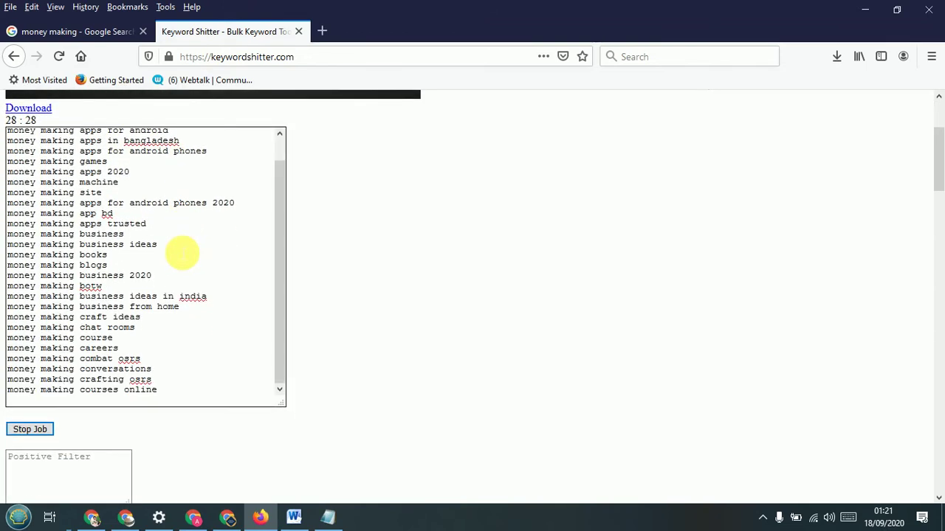
scroll(181, 253, "down", 4)
scroll(177, 249, "up", 5)
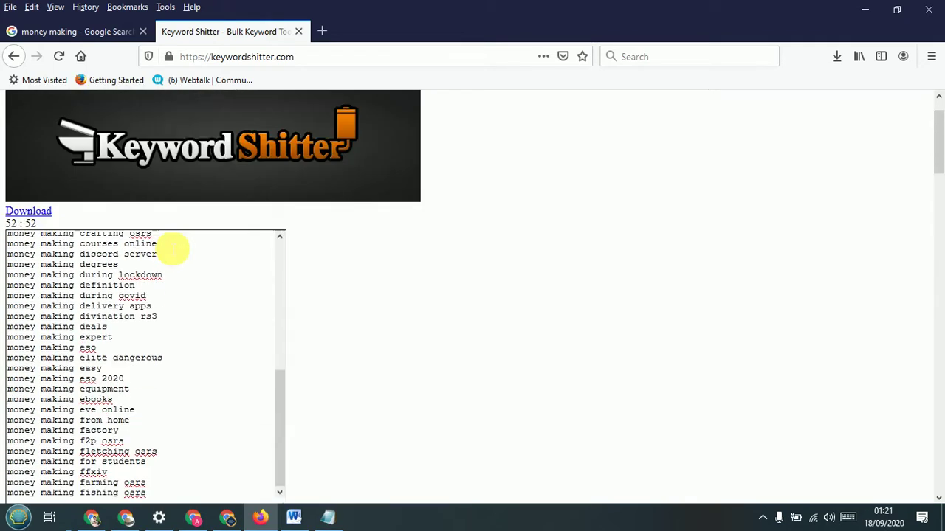
scroll(173, 250, "up", 1)
scroll(96, 313, "down", 5)
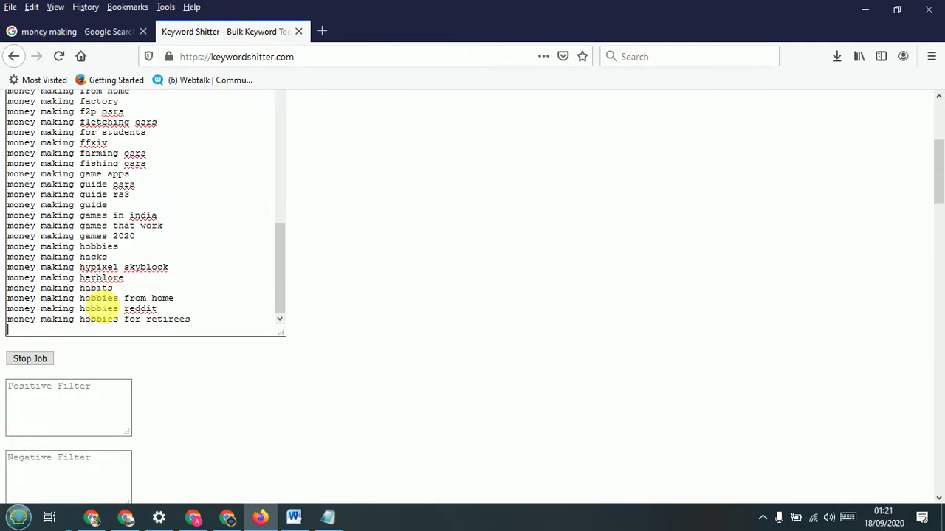
left_click(30, 359)
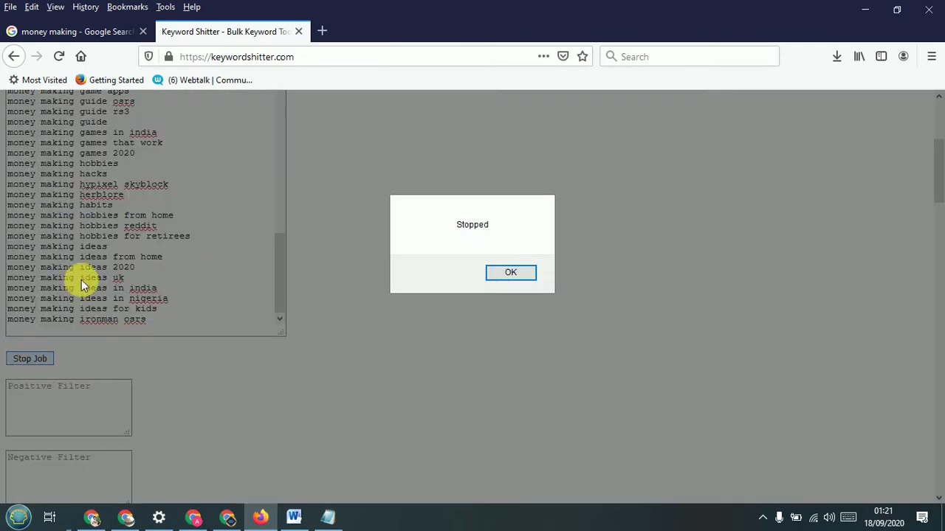
left_click(495, 278)
scroll(152, 230, "up", 5)
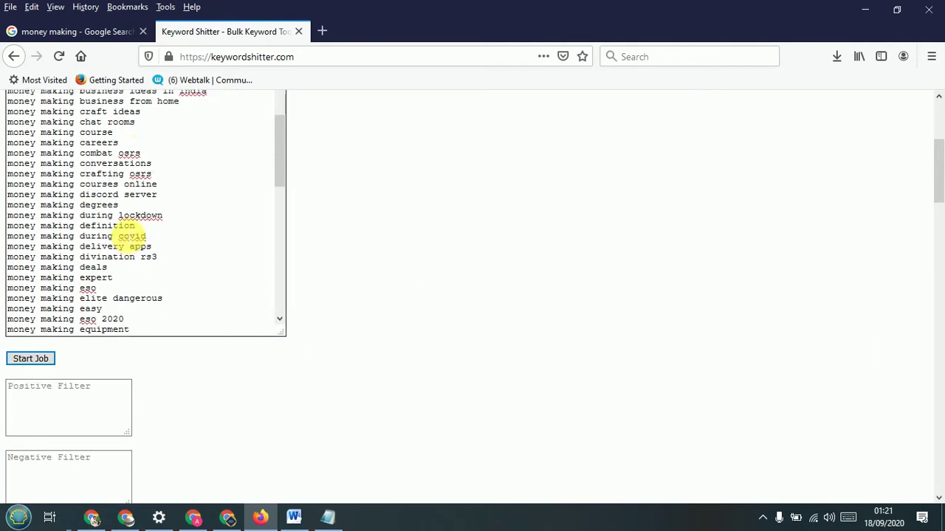
Copy the generated keywords from "money making apps for android" through "money making job apps" in the Keyword Shitter results.
scroll(126, 236, "up", 6)
scroll(120, 229, "down", 2)
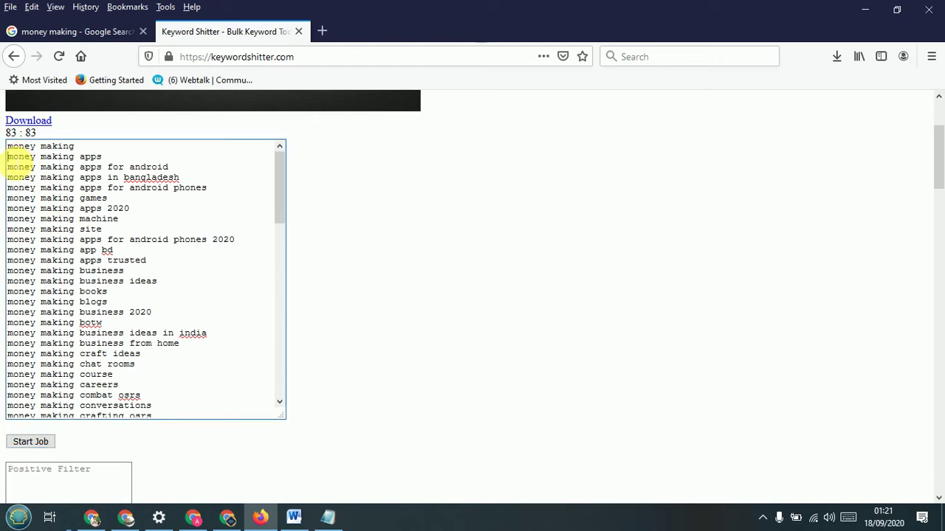
left_click(17, 172)
left_click_drag(14, 174, 179, 414)
key("ctrl+c")
scroll(66, 268, "down", 14)
scroll(158, 309, "down", 3)
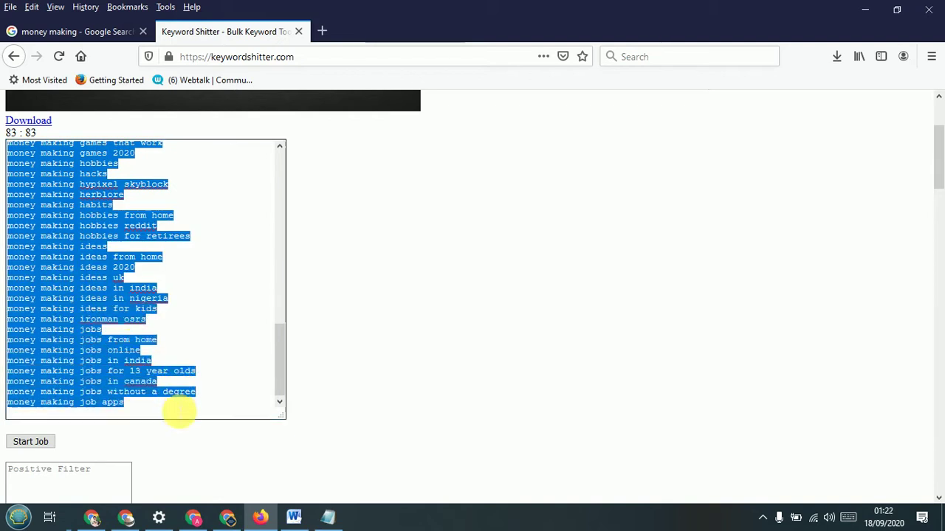
Switch to Notepad, paste the copied keywords below "how to make money fast as a kid" and save the text file.
left_click(325, 516)
key("Return")
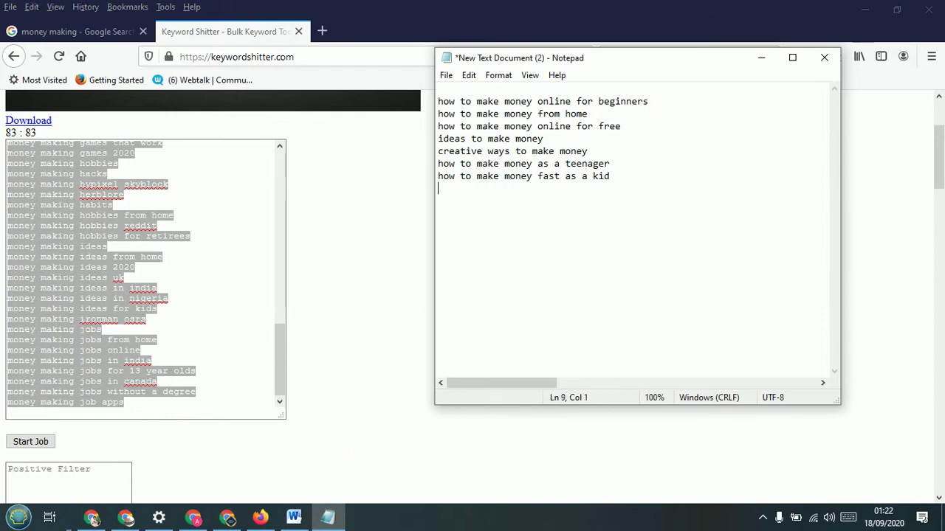
key("ctrl+v")
key("ctrl+s")
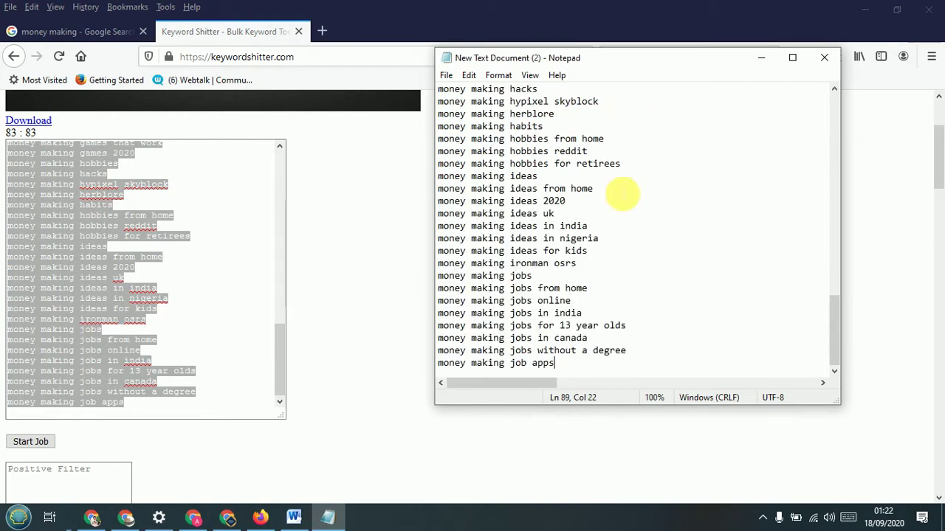
scroll(622, 199, "up", 20)
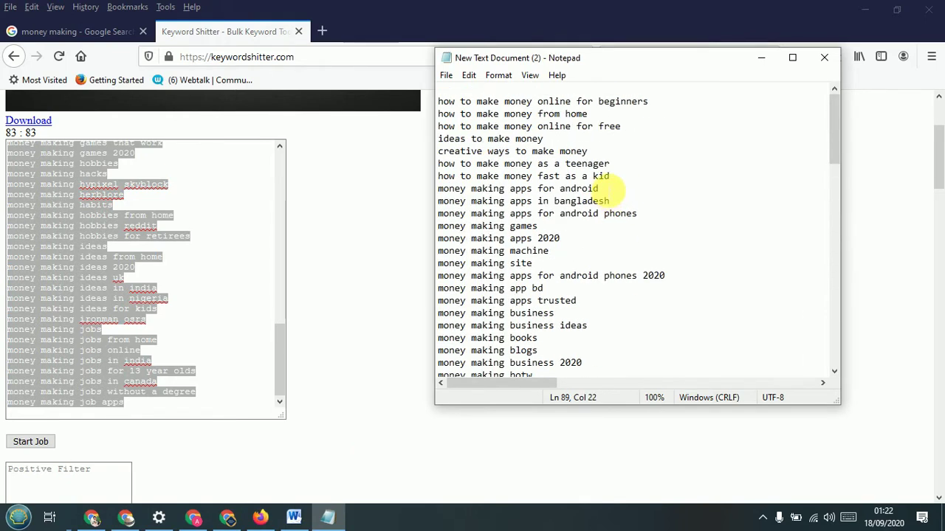
scroll(614, 191, "down", 20)
scroll(607, 193, "down", 6, "ctrl")
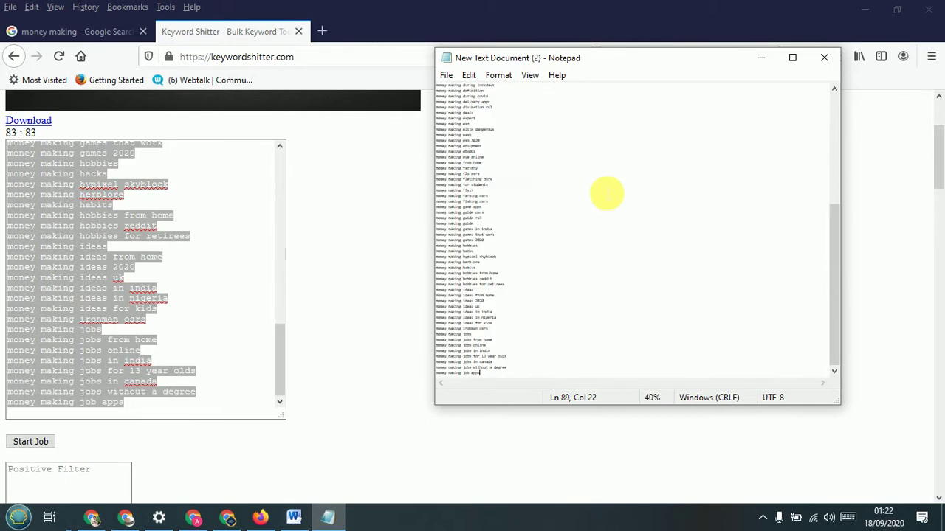
scroll(607, 194, "up", 10, "ctrl")
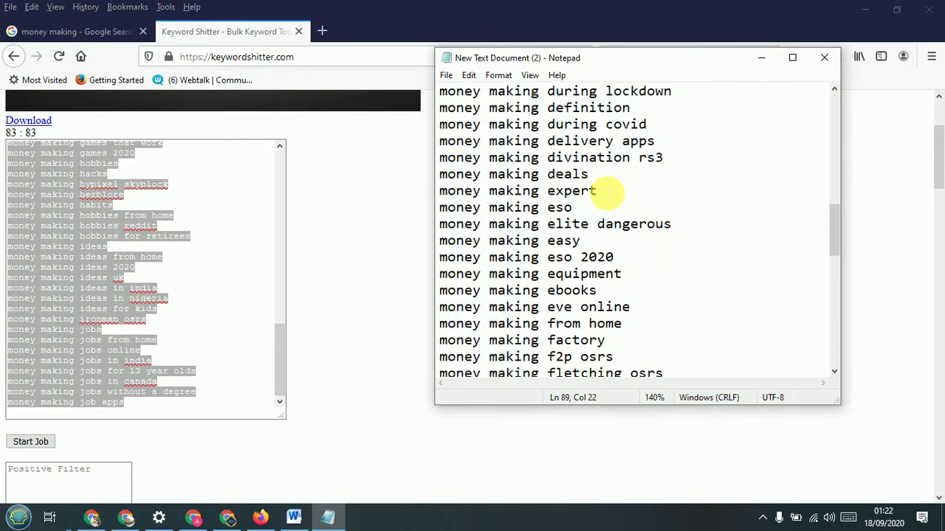
left_click(760, 57)
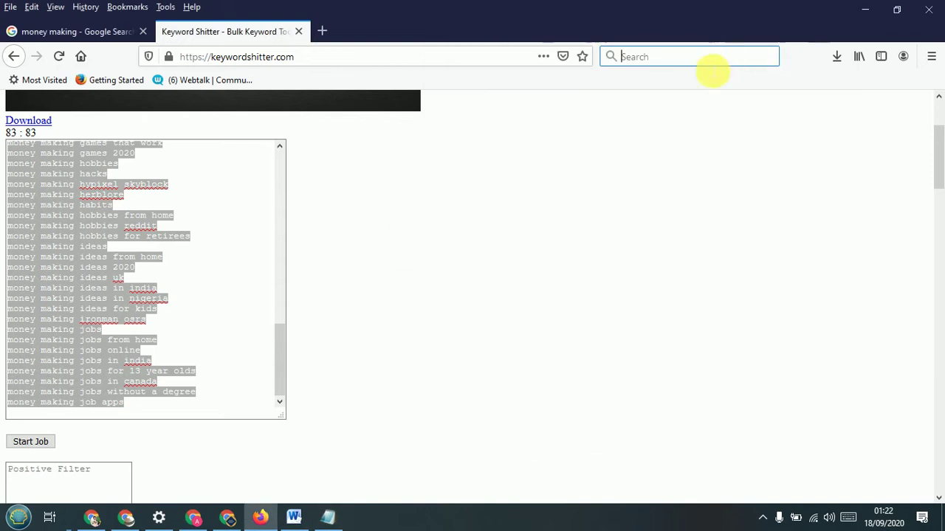
Close the Keyword Shitter page, switch to the KeyWord Research document in Word and copy "keyword tool.io" from the tool list.
left_click(299, 31)
left_click(299, 517)
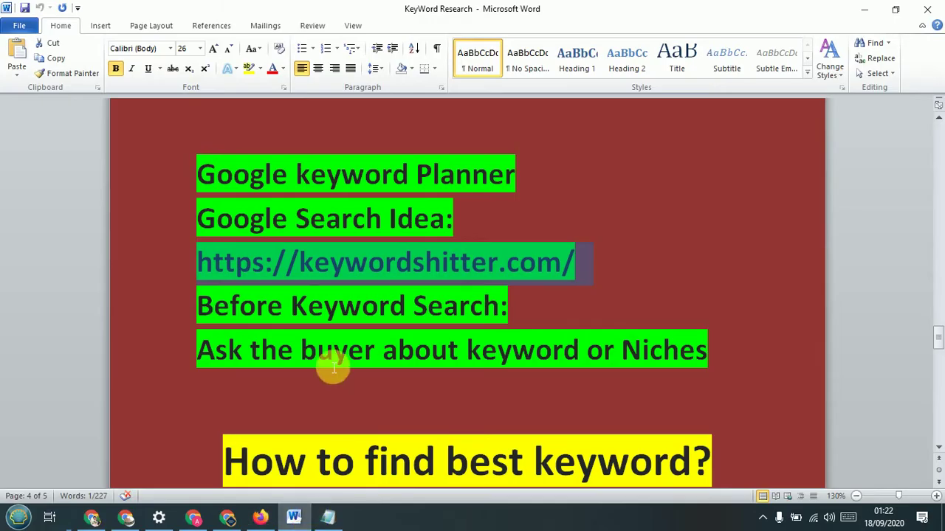
scroll(333, 369, "up", 15)
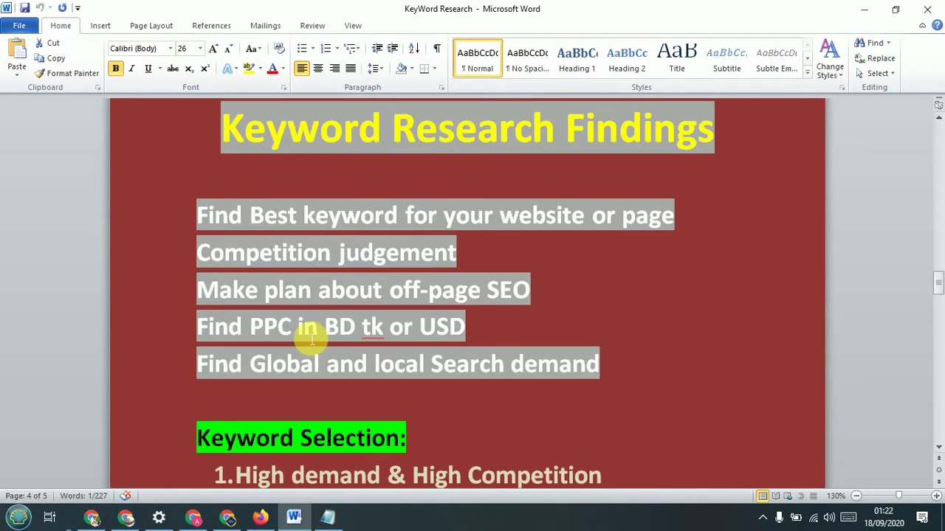
scroll(313, 338, "up", 20)
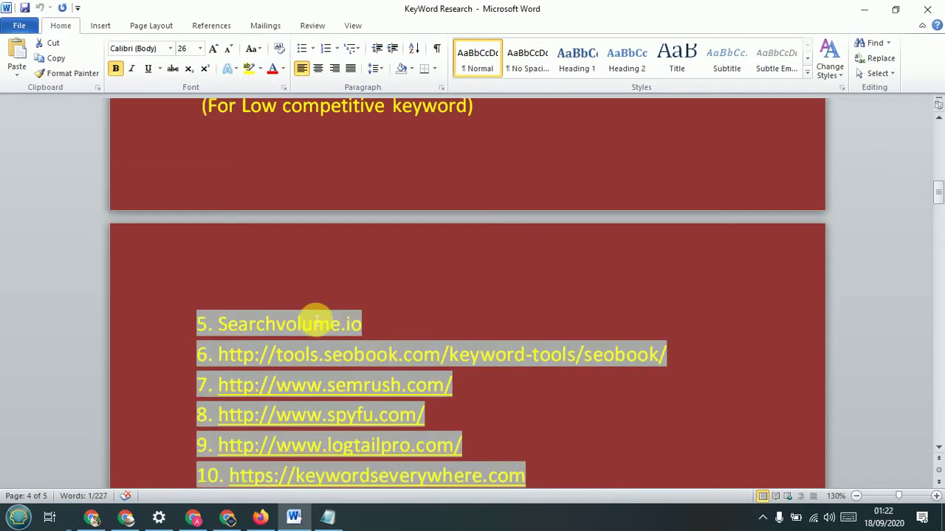
scroll(316, 317, "down", 3)
scroll(303, 302, "up", 1)
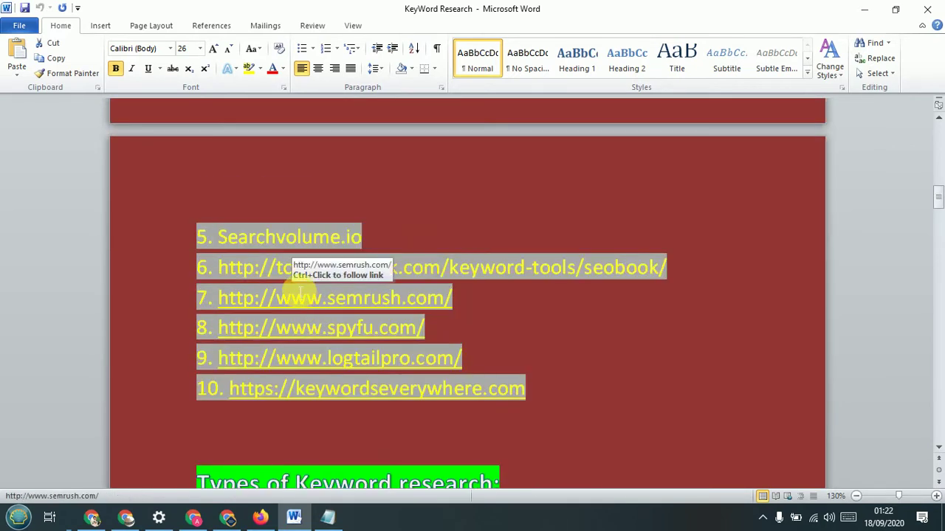
scroll(301, 291, "up", 5)
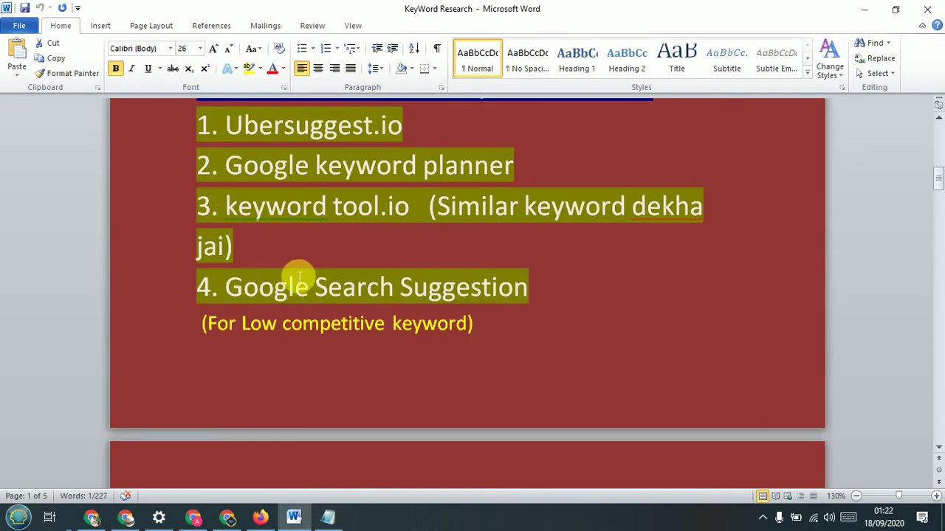
left_click_drag(226, 208, 411, 220)
key("ctrl+c")
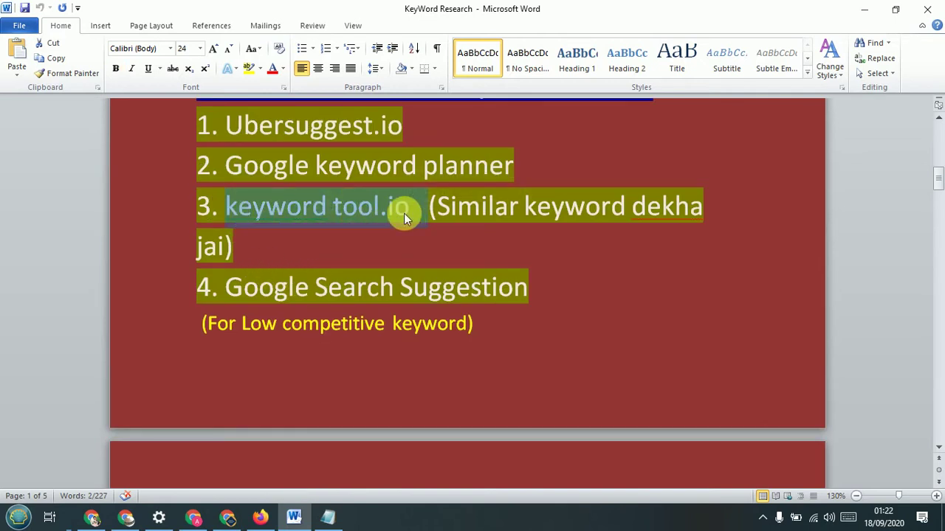
Switch to Firefox, search for "keyword tool.io" in a new tab and open the keywordtool.io result.
left_click(260, 519)
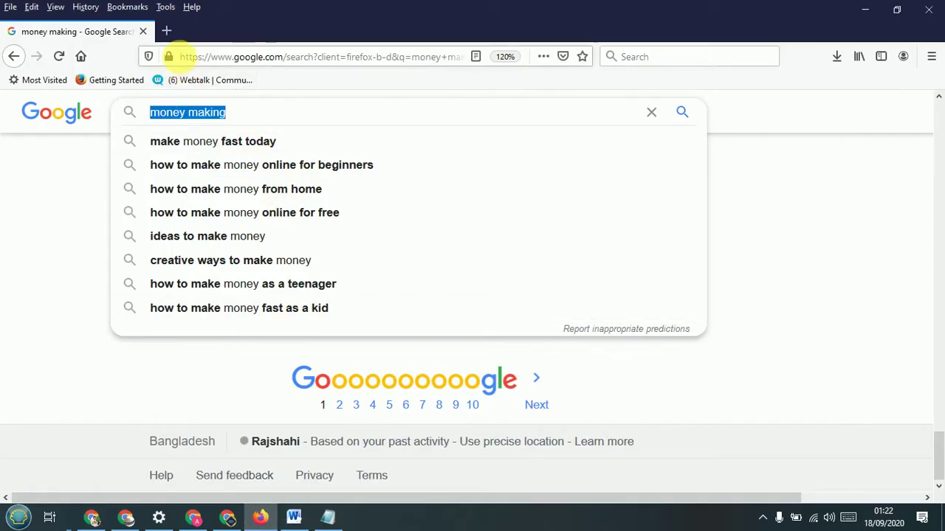
left_click(165, 31)
left_click(211, 56)
key("ctrl+v")
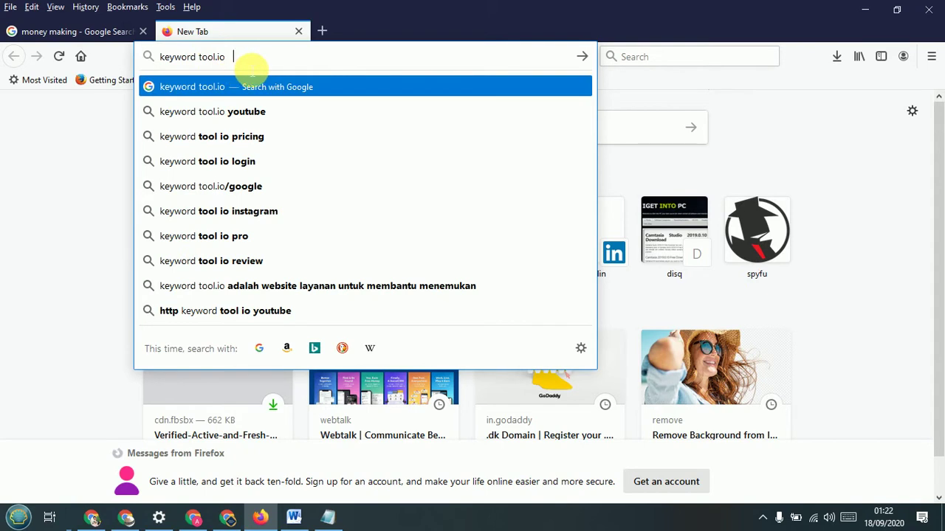
key("Return")
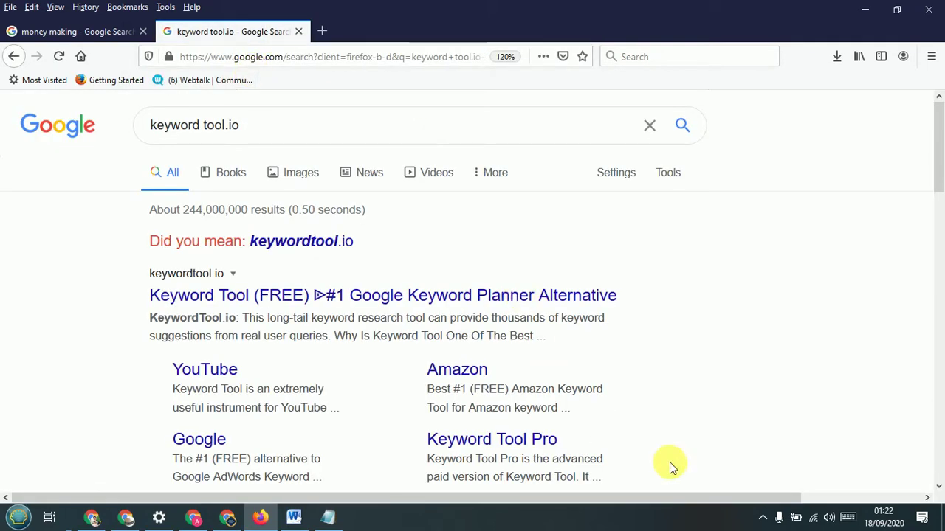
left_click(763, 518)
left_click(761, 520)
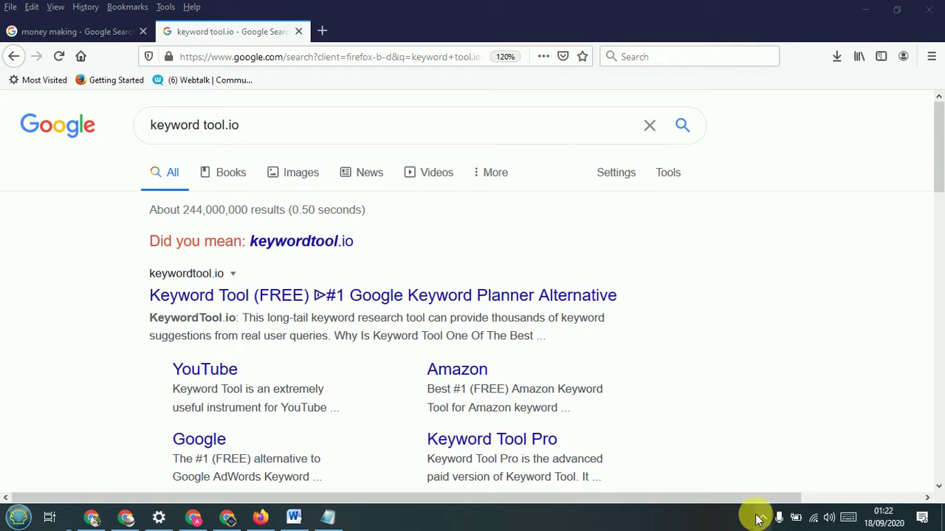
left_click(341, 296)
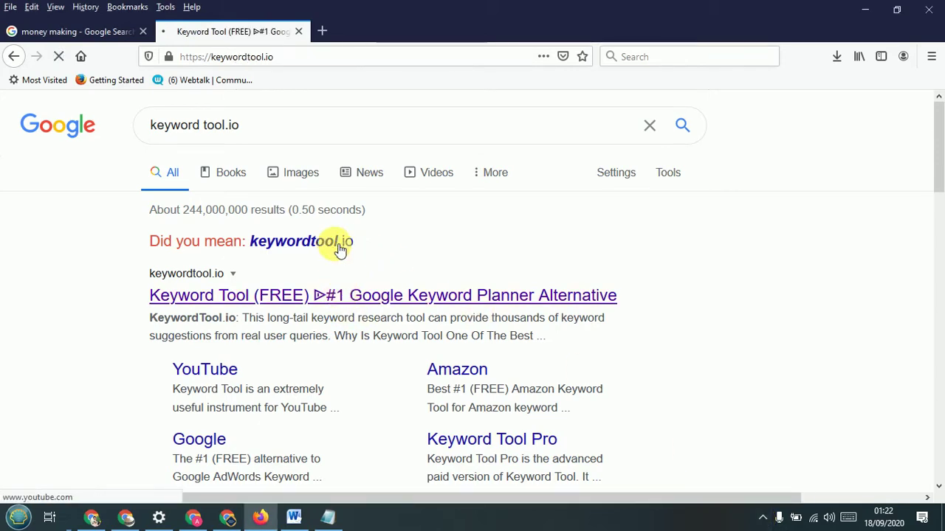
Enter "money making" from the Google search as the Keyword Tool keyword and set the country and language to United States / English.
left_click(101, 31)
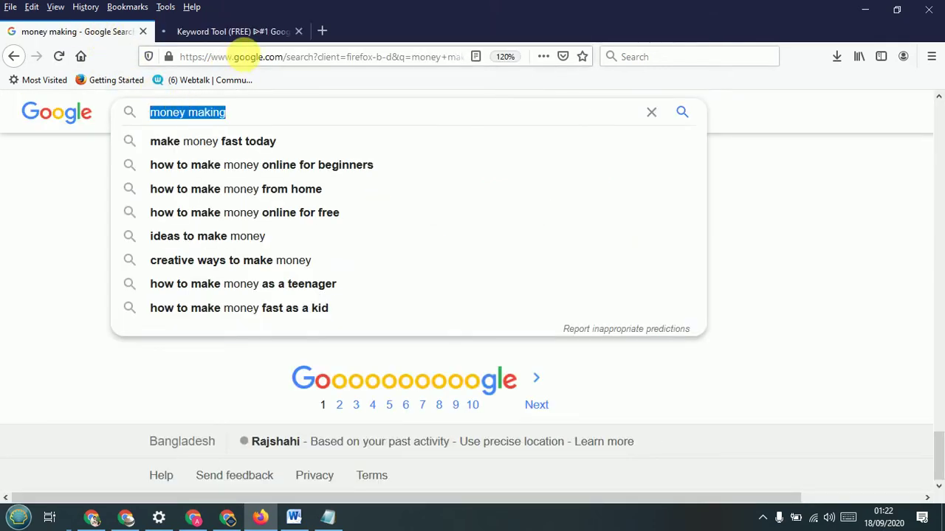
left_click(216, 31)
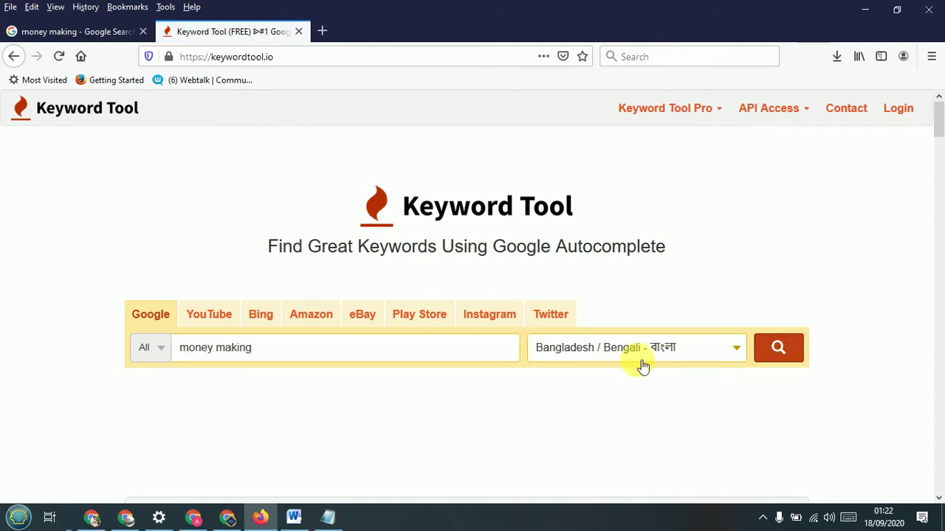
left_click(721, 358)
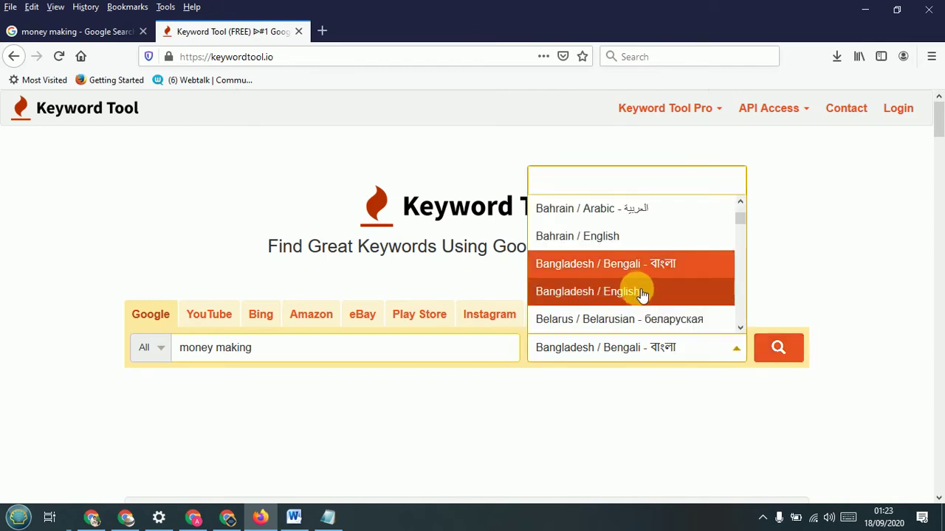
scroll(638, 292, "down", 1)
scroll(641, 294, "down", 2)
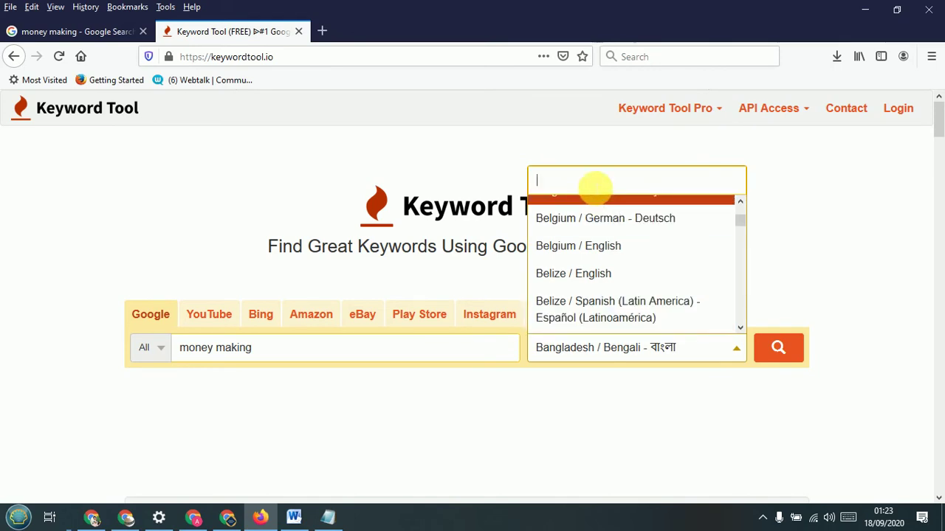
type("usa")
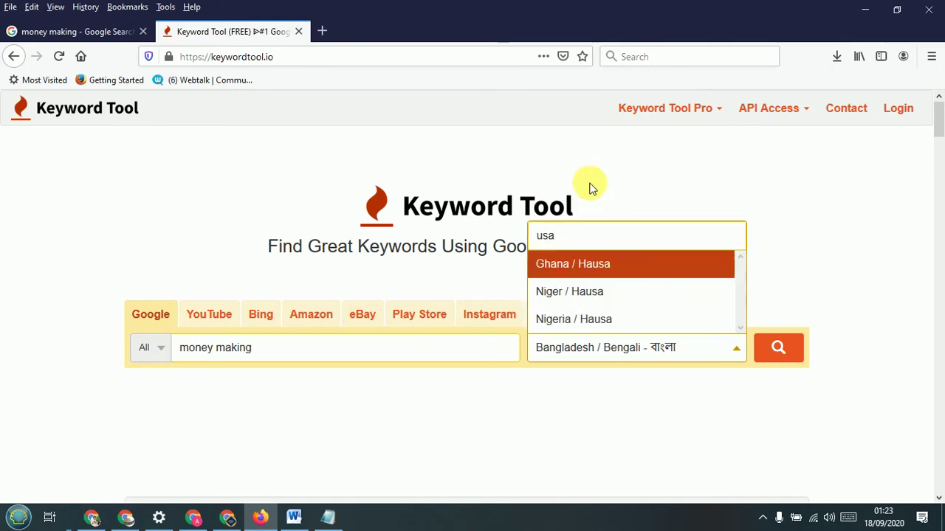
key("BackSpace")
key("BackSpace")
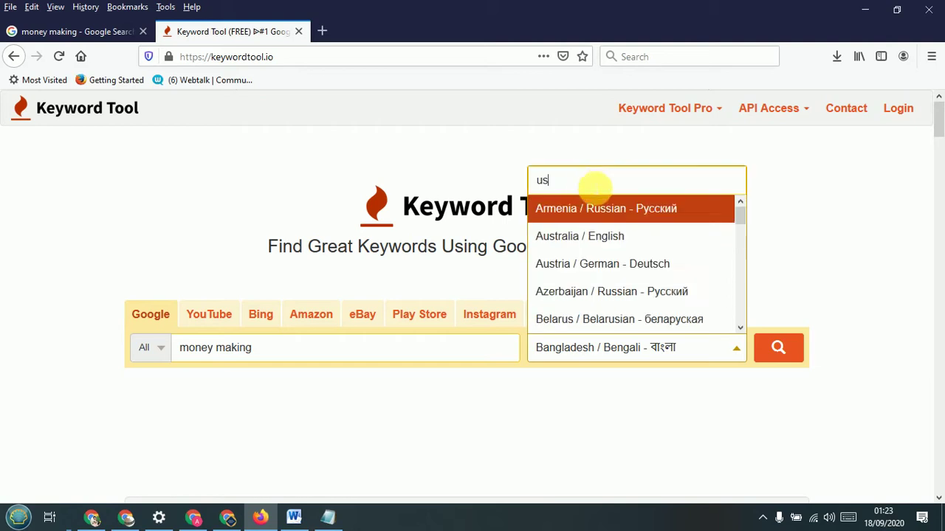
type("nited")
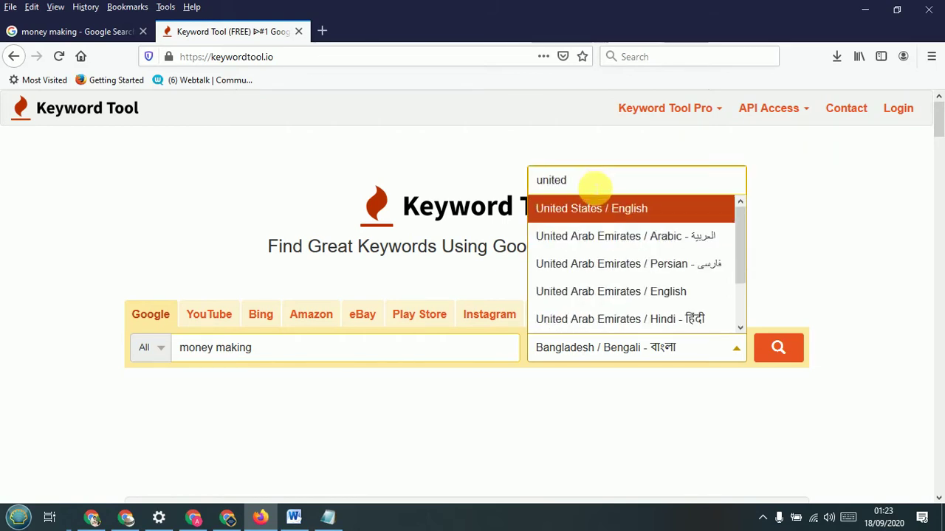
left_click(594, 208)
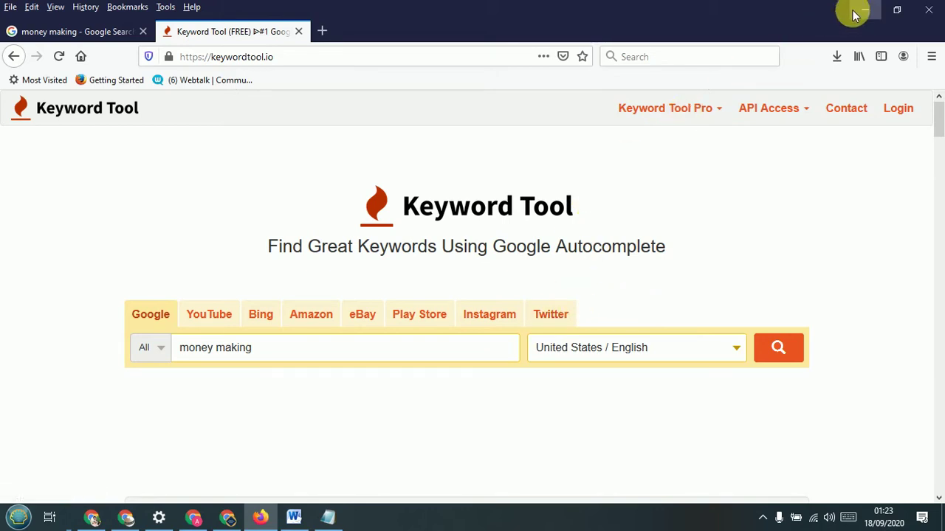
left_click(762, 517)
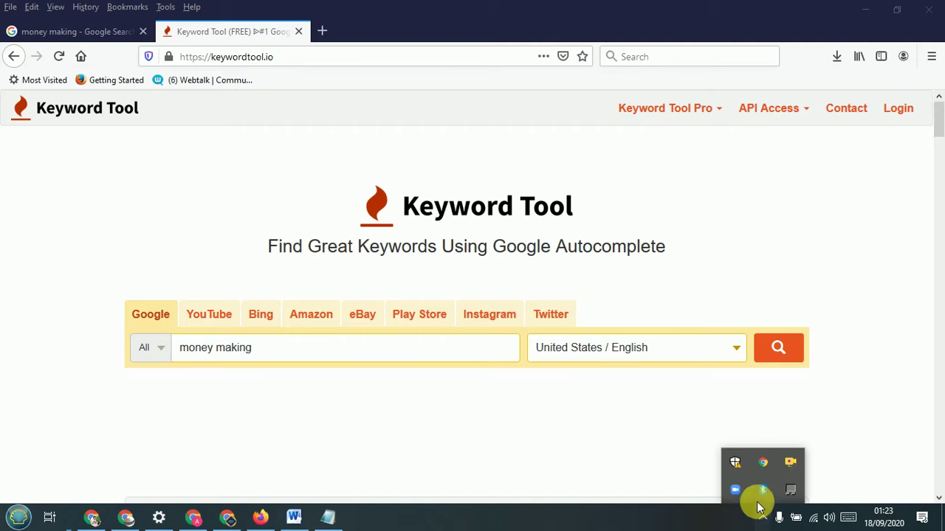
left_click(788, 464)
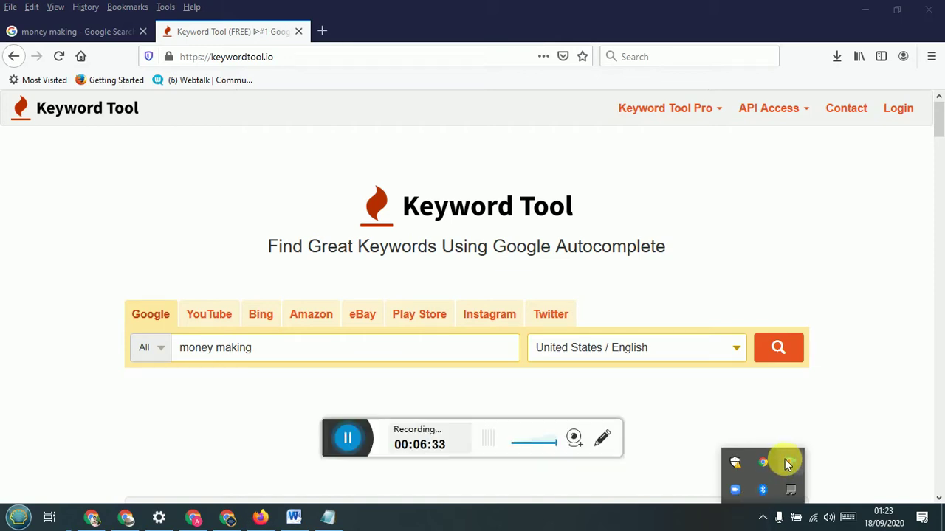
left_click(352, 437)
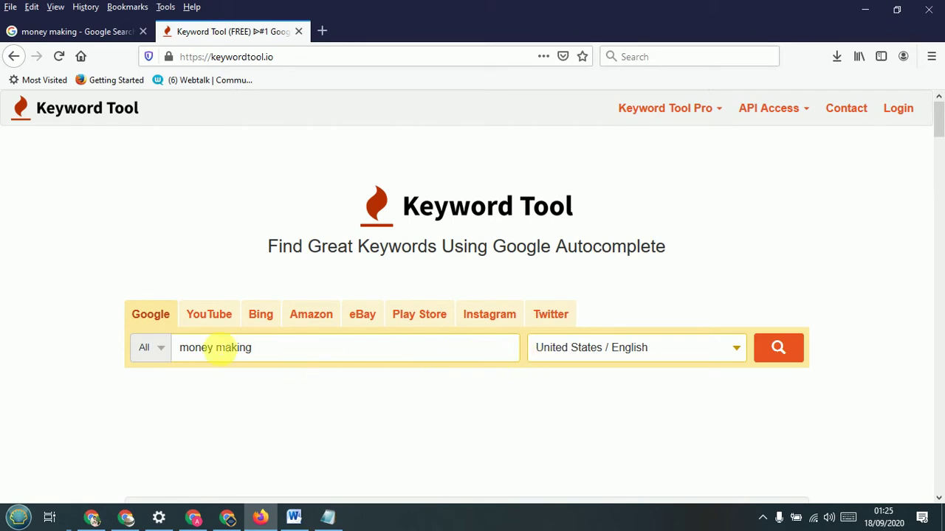
Run the Google keyword search for "money making" and look through the keyword suggestions.
left_click(792, 354)
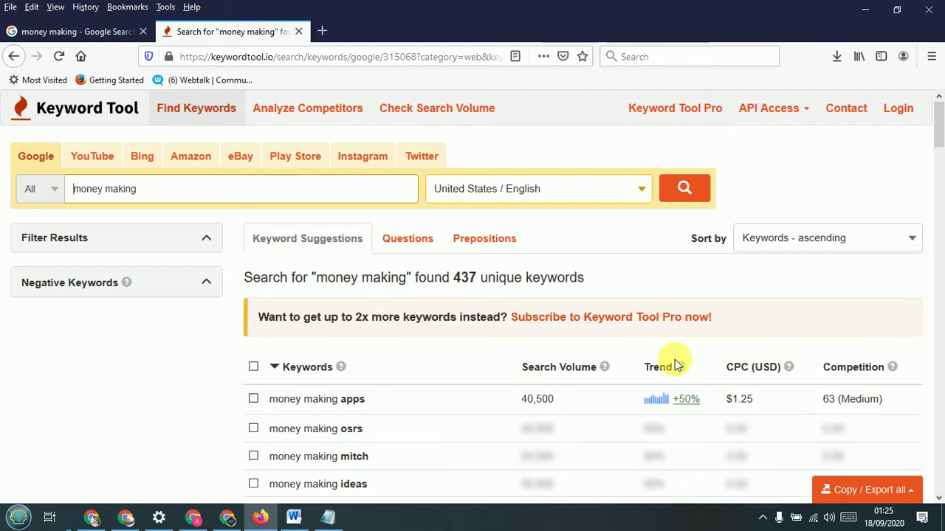
scroll(624, 354, "down", 2)
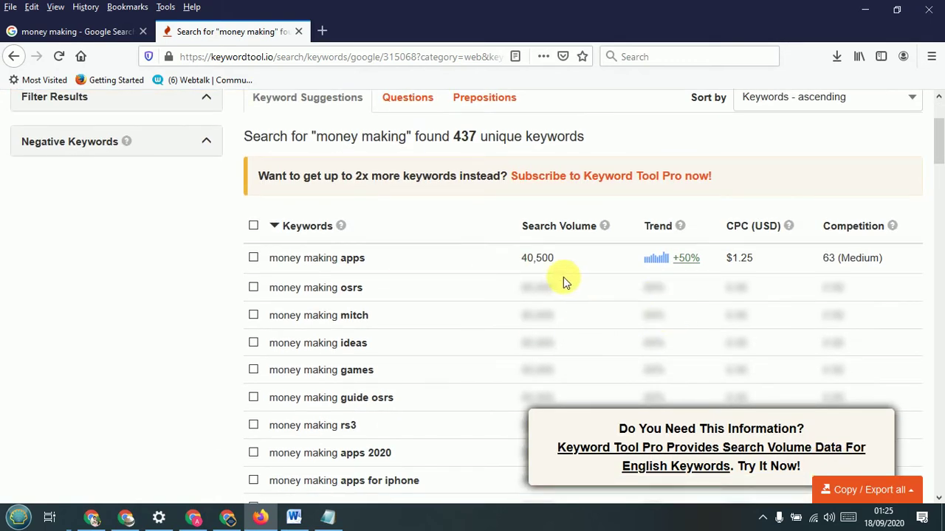
scroll(260, 257, "down", 2)
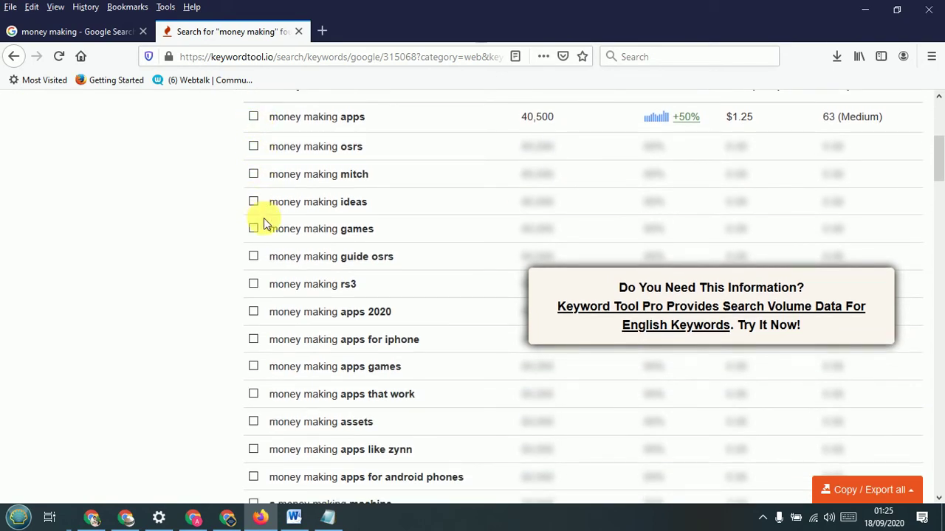
scroll(263, 304, "down", 2)
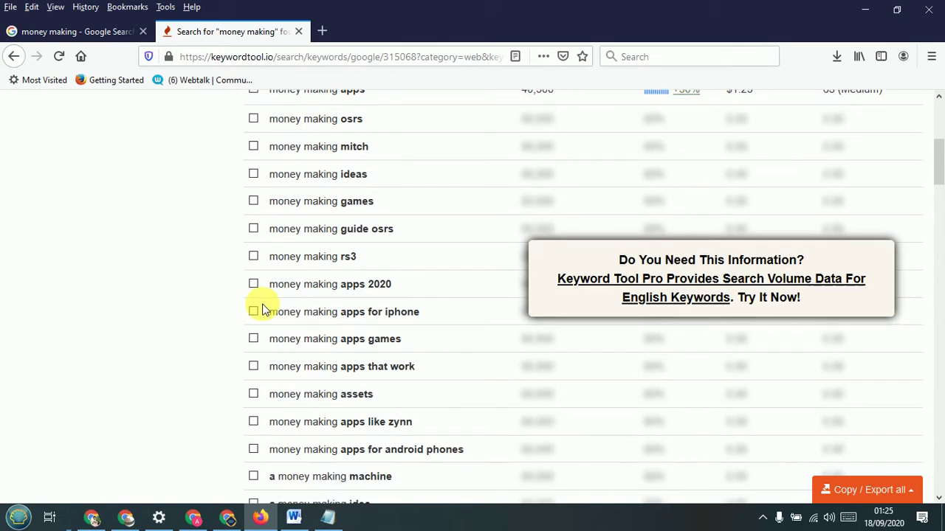
scroll(275, 296, "down", 1)
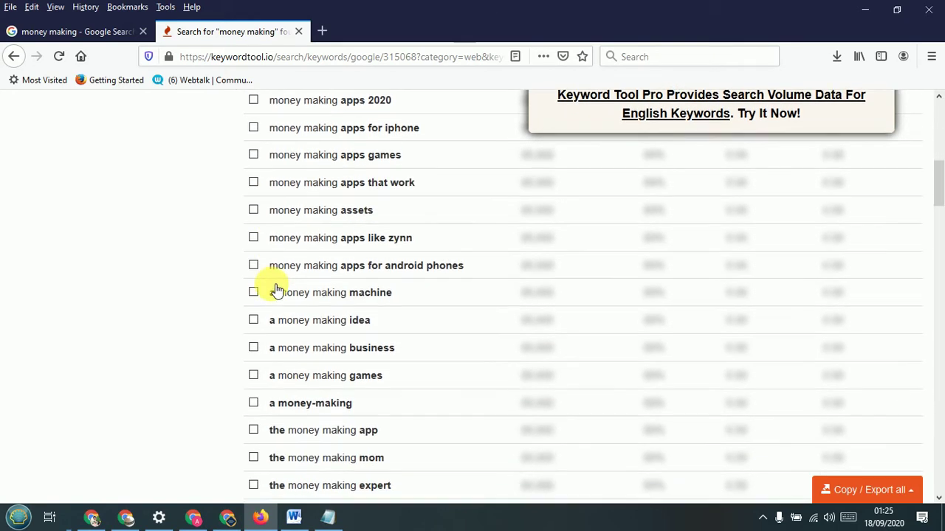
Select the suggestions "a money making business" and "money making business ideas" in the Keyword Tool results.
scroll(263, 308, "down", 1)
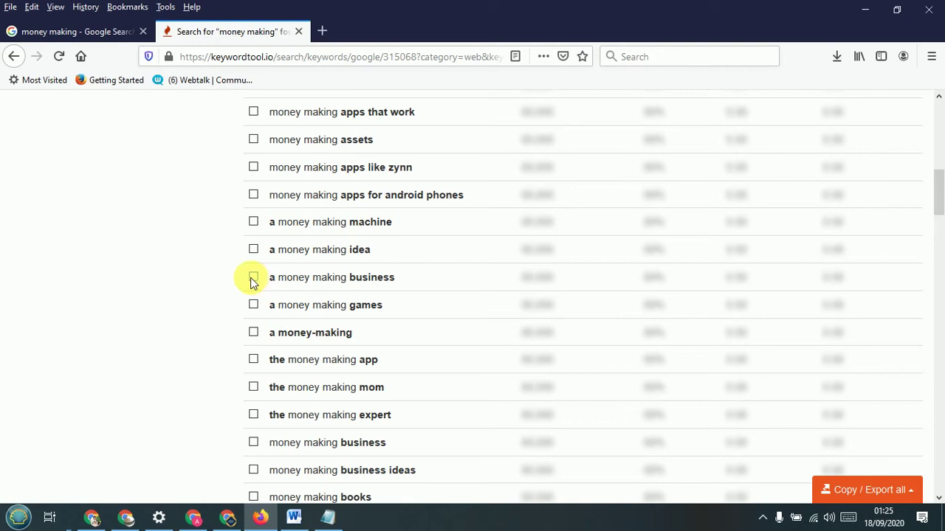
left_click(253, 278)
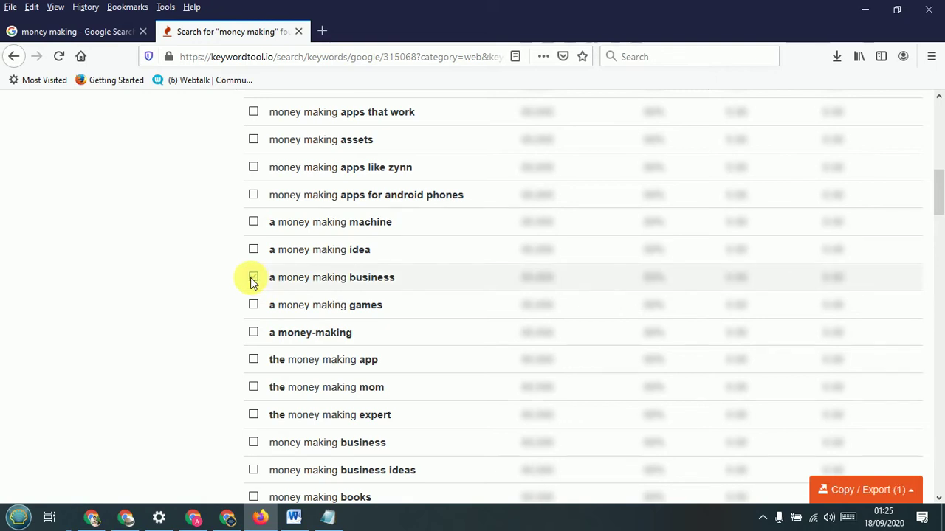
scroll(251, 278, "down", 3)
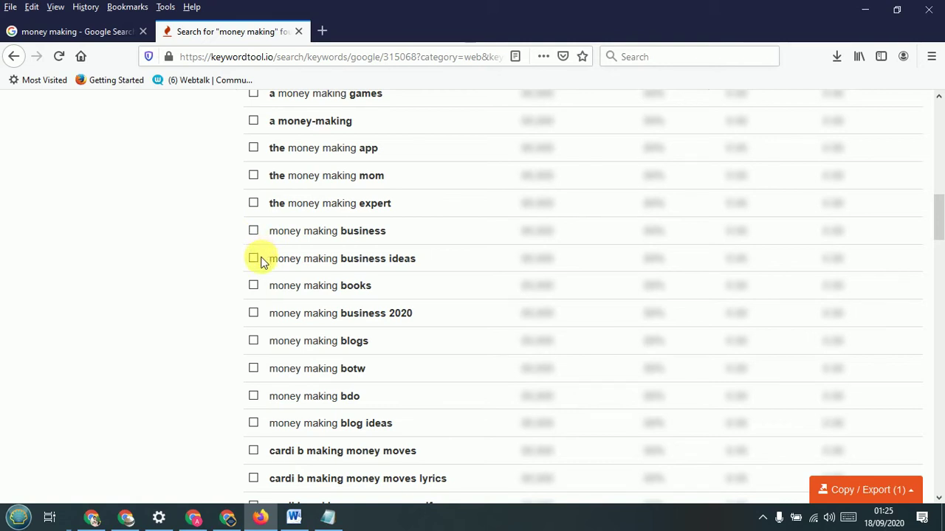
left_click(253, 260)
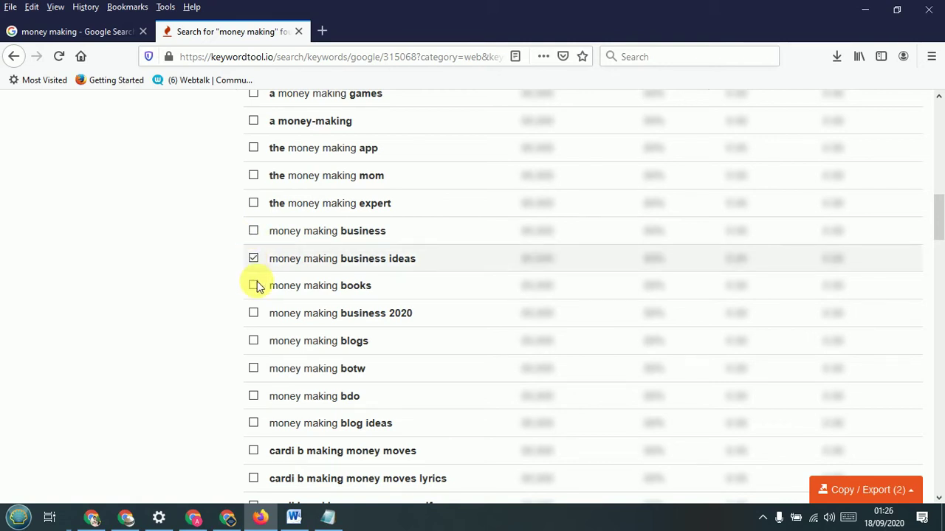
Select the suggestions "money making course", "money making careers" and "money making courses online" further down the results.
scroll(257, 281, "down", 2)
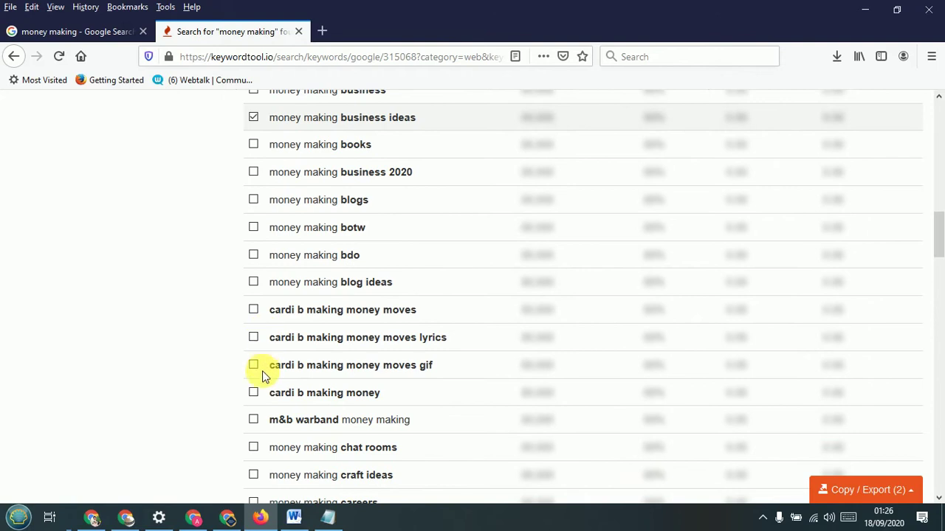
scroll(266, 376, "down", 2)
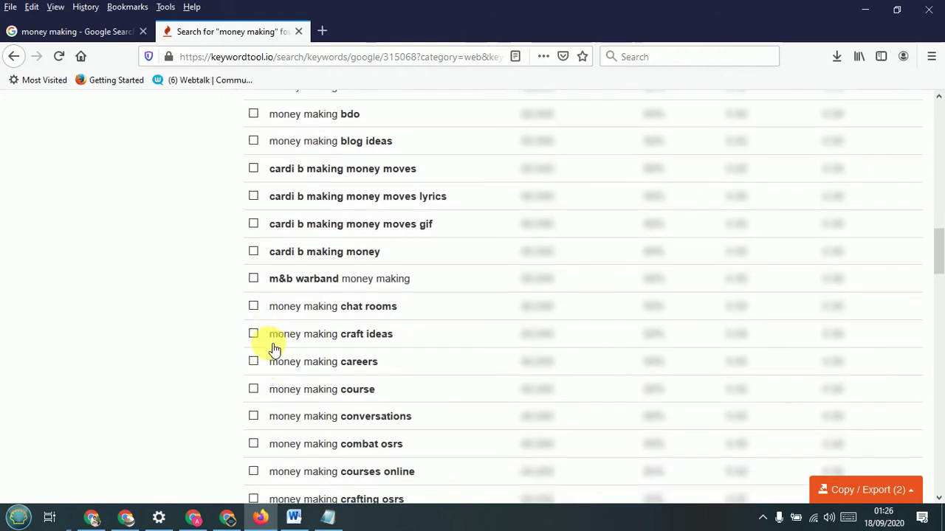
scroll(274, 362, "down", 2)
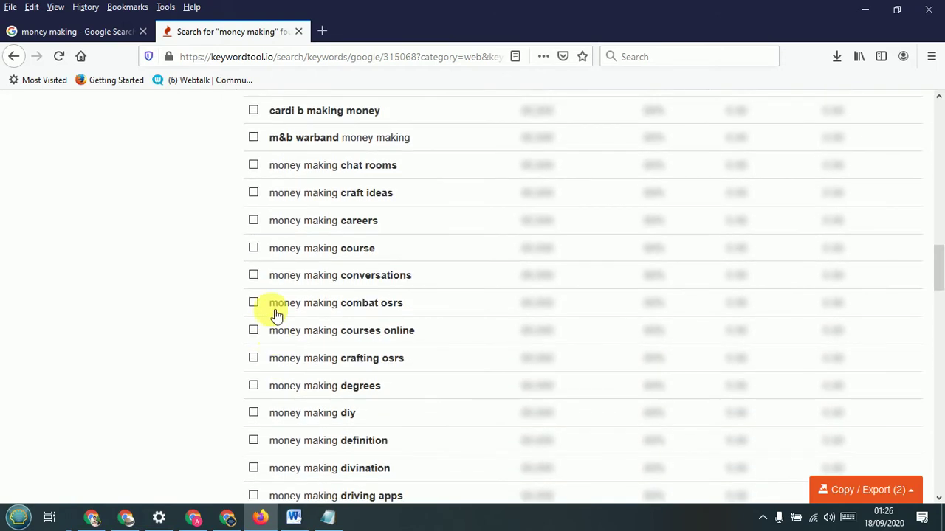
left_click(253, 249)
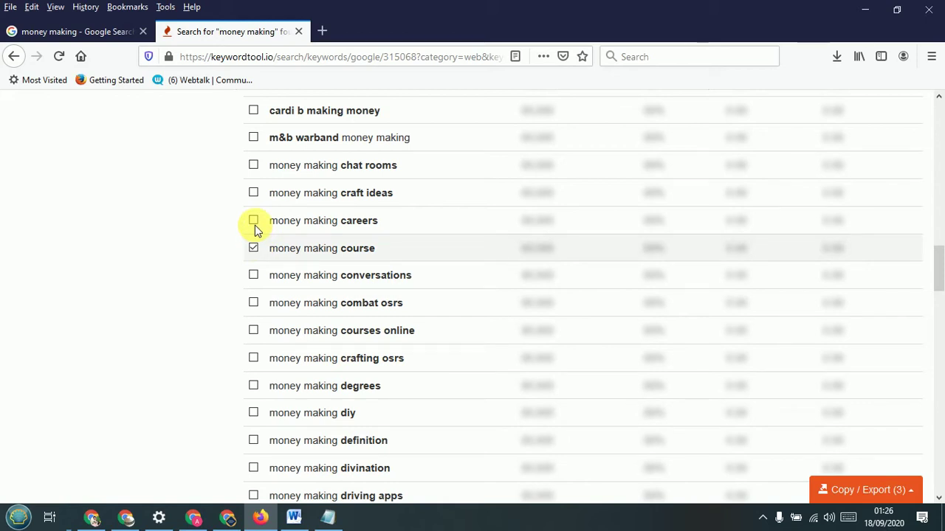
left_click(255, 224)
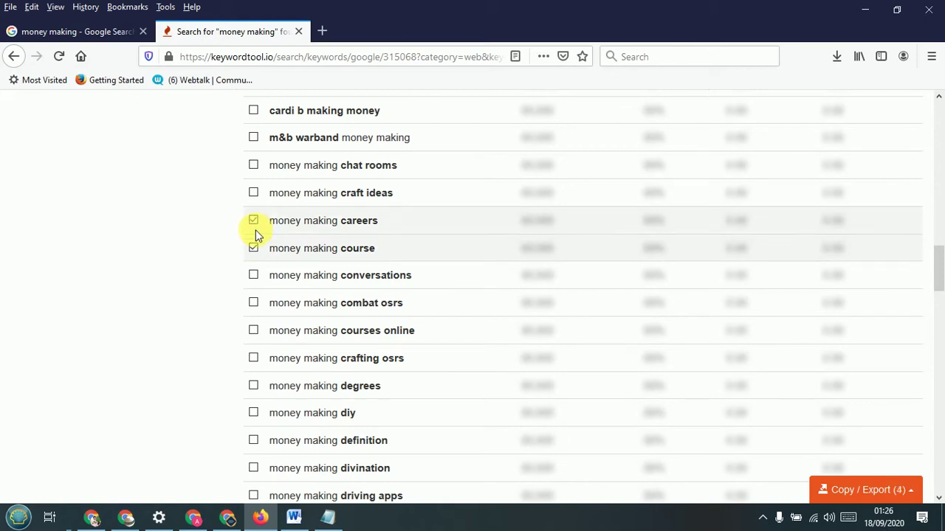
left_click(256, 330)
Look through the remaining suggestions and select "money making ideas 2020" near the end of the list.
scroll(274, 310, "down", 2)
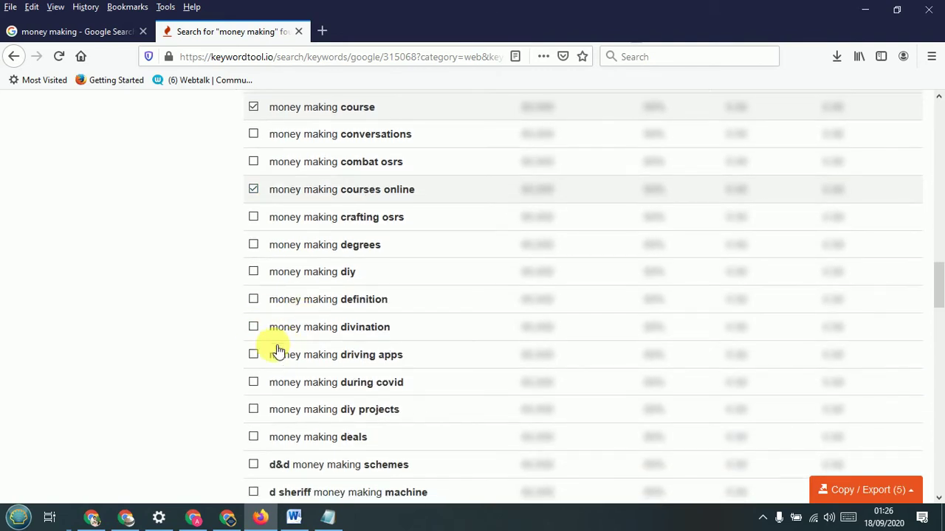
scroll(274, 337, "down", 2)
scroll(279, 355, "down", 3)
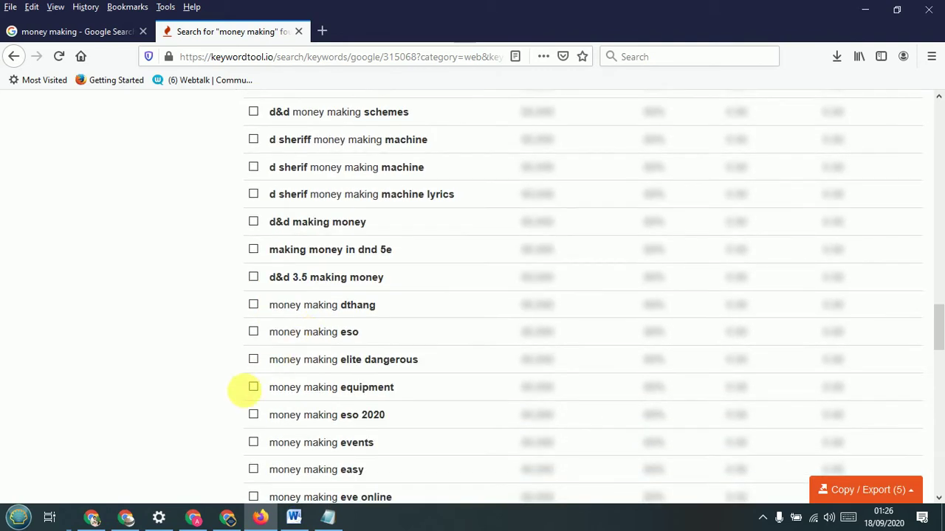
scroll(275, 380, "down", 3)
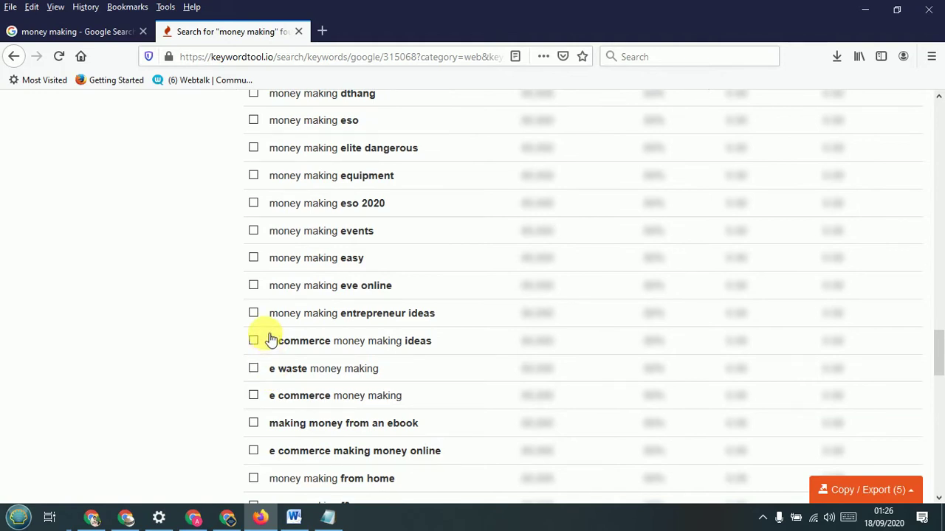
scroll(270, 338, "down", 2)
scroll(328, 385, "down", 2)
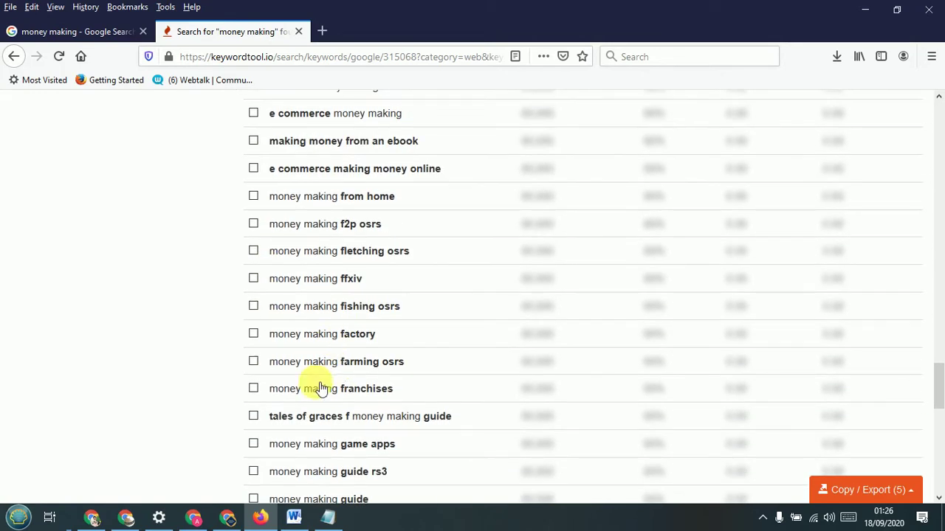
scroll(325, 385, "down", 2)
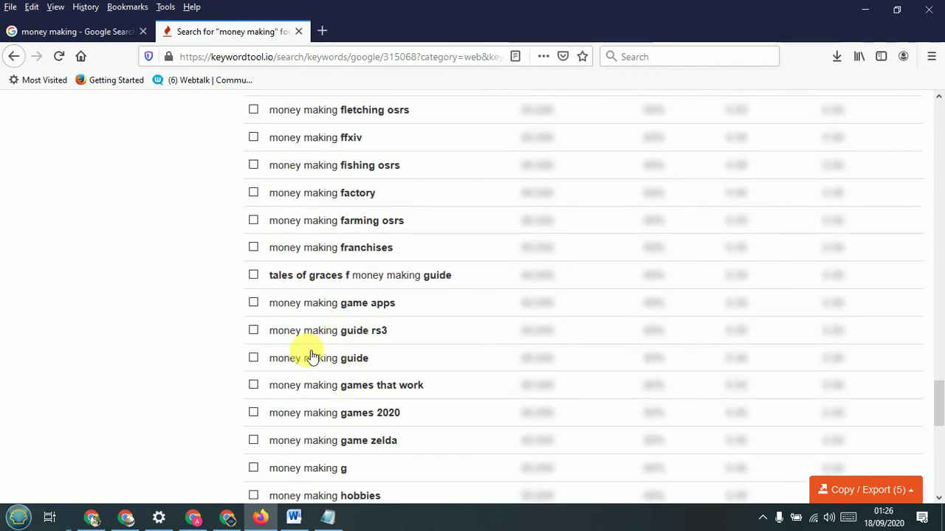
scroll(331, 371, "down", 2)
scroll(361, 384, "down", 2)
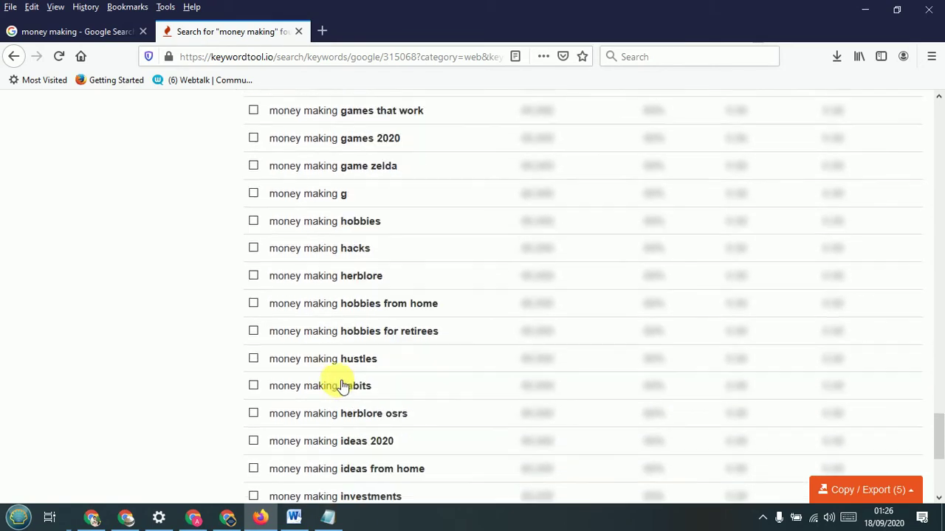
scroll(341, 386, "down", 1)
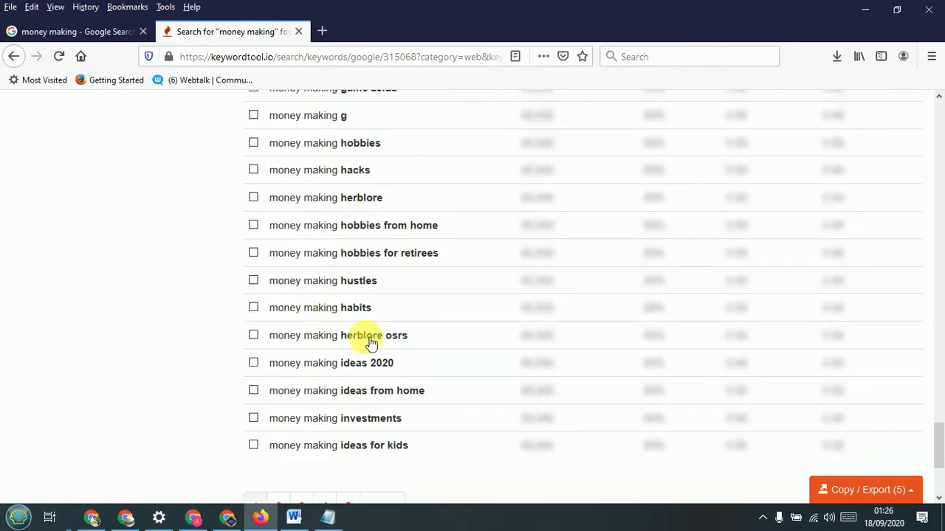
left_click(254, 363)
Copy the selected keywords to the clipboard, paste them at the beginning of the Notepad keyword list and minimize Notepad.
left_click(849, 490)
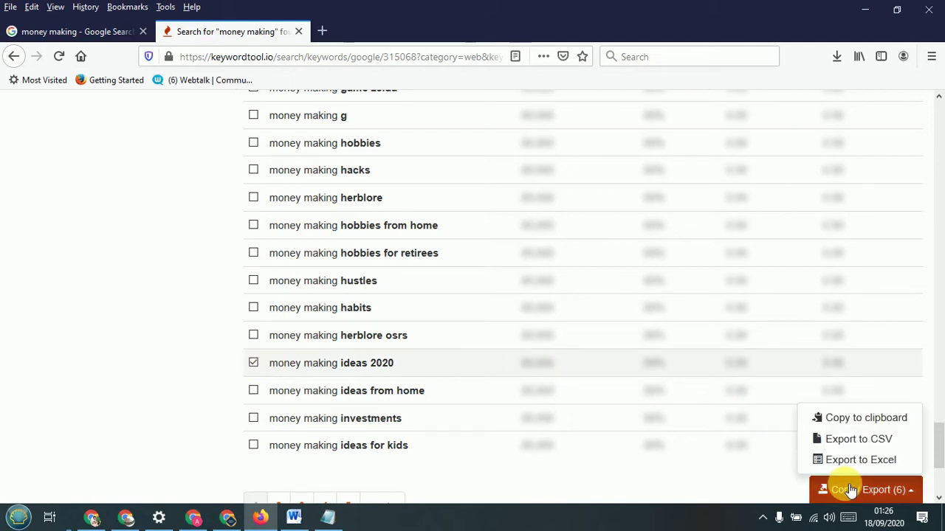
left_click(835, 423)
left_click(328, 519)
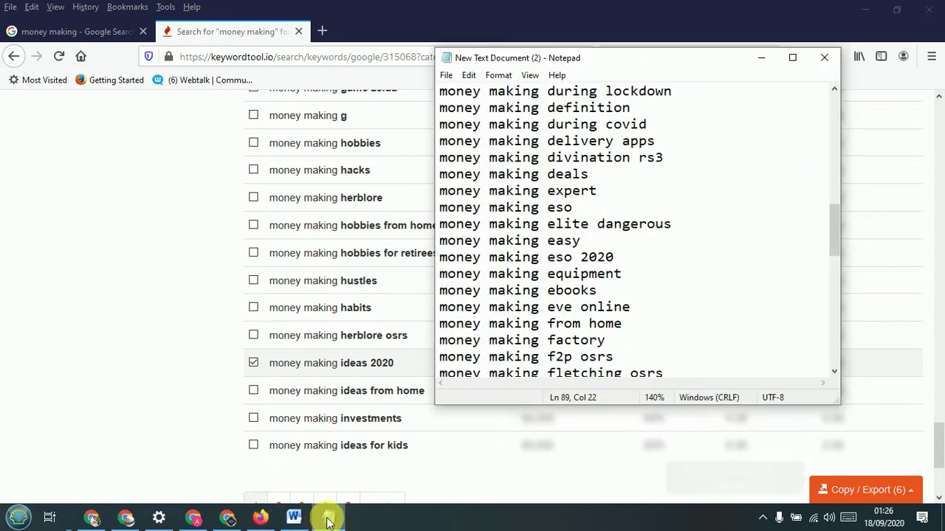
scroll(586, 297, "up", 12)
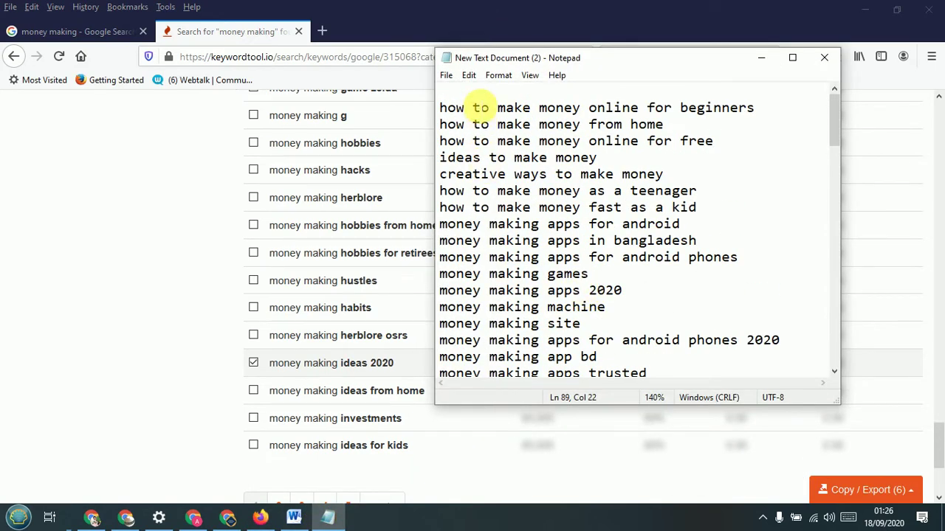
left_click(480, 91)
key("ctrl+v")
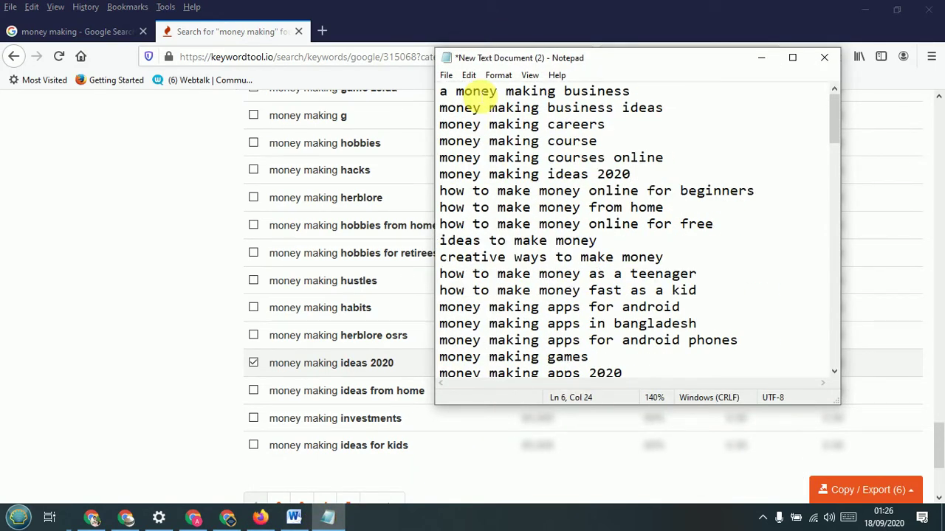
left_click(762, 58)
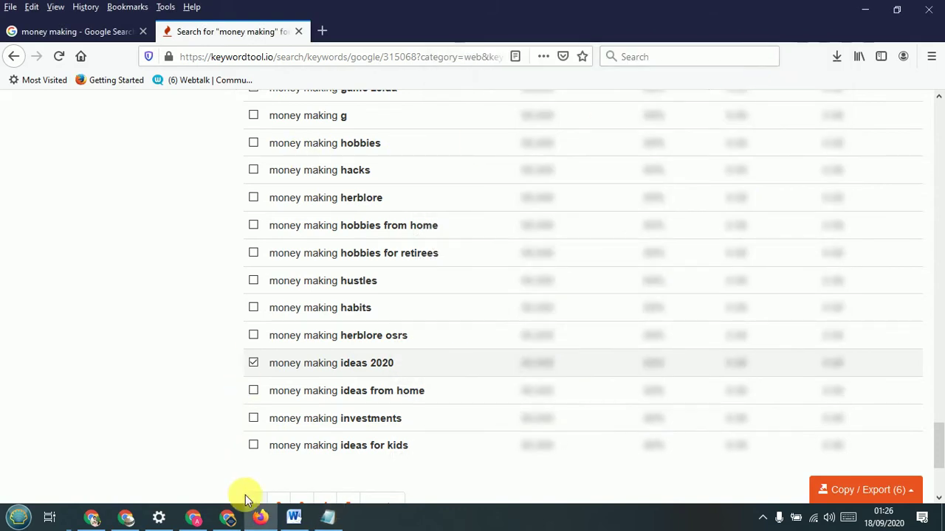
Switch to the KeyWord Research document in Word, select "Ubersuggest.io" in the tool list and look over the remaining tools.
left_click(289, 519)
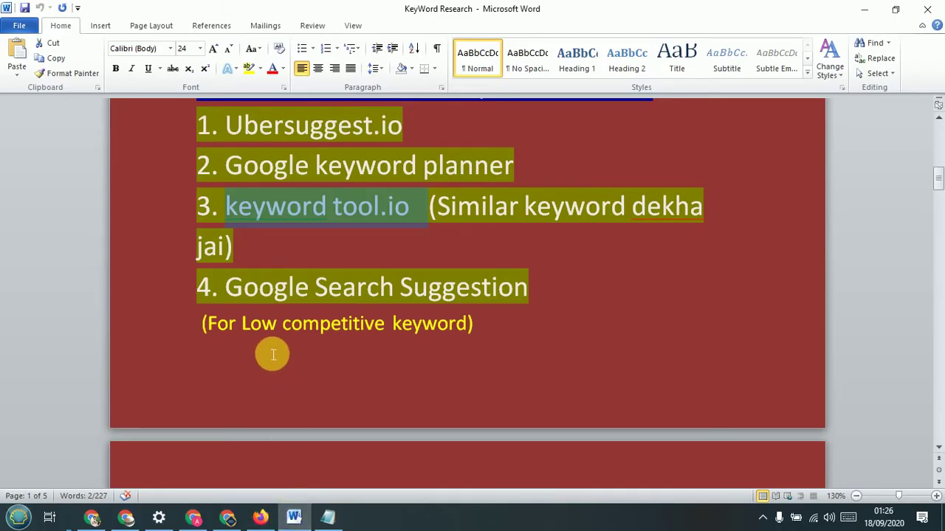
scroll(269, 351, "up", 3)
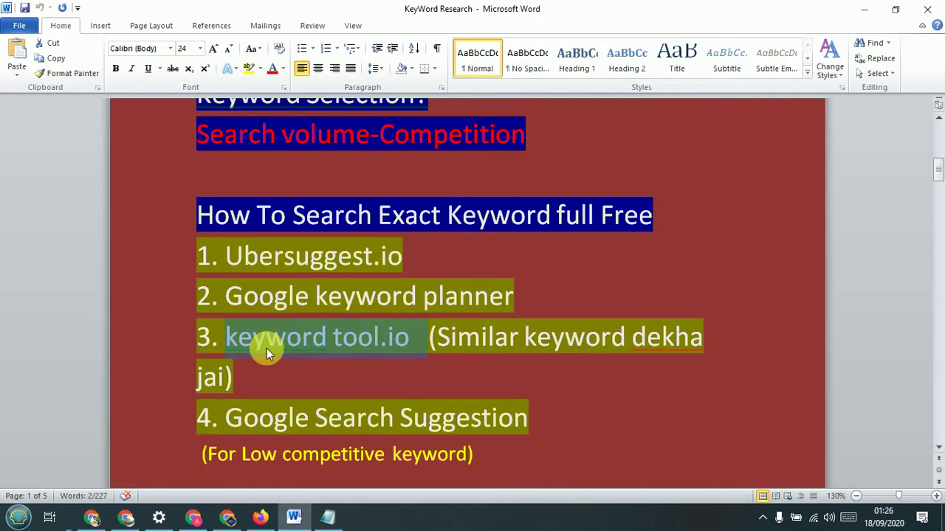
left_click(221, 256)
left_click_drag(232, 261, 415, 260)
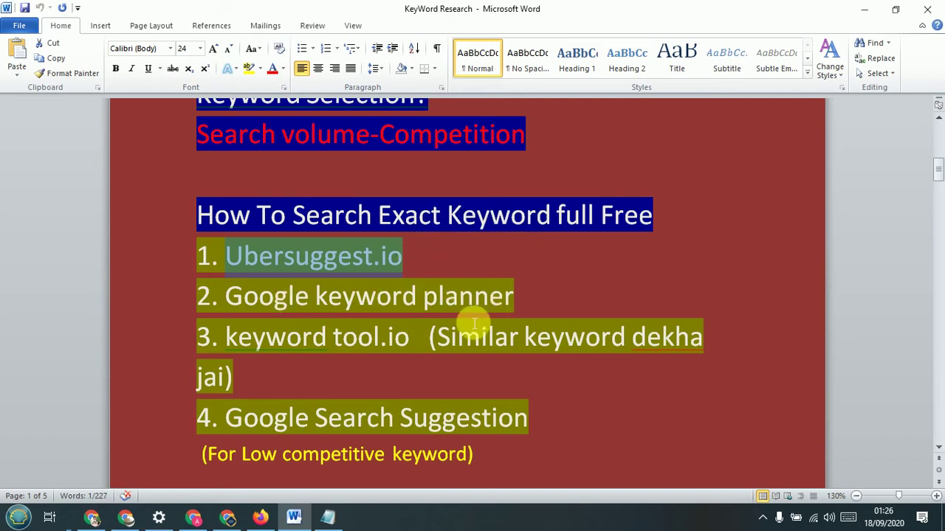
scroll(405, 318, "down", 3)
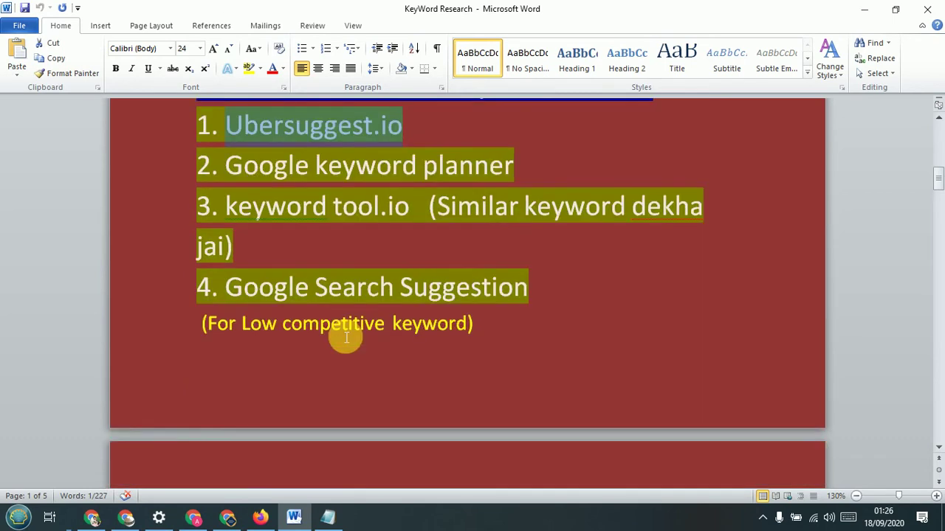
scroll(346, 337, "down", 4)
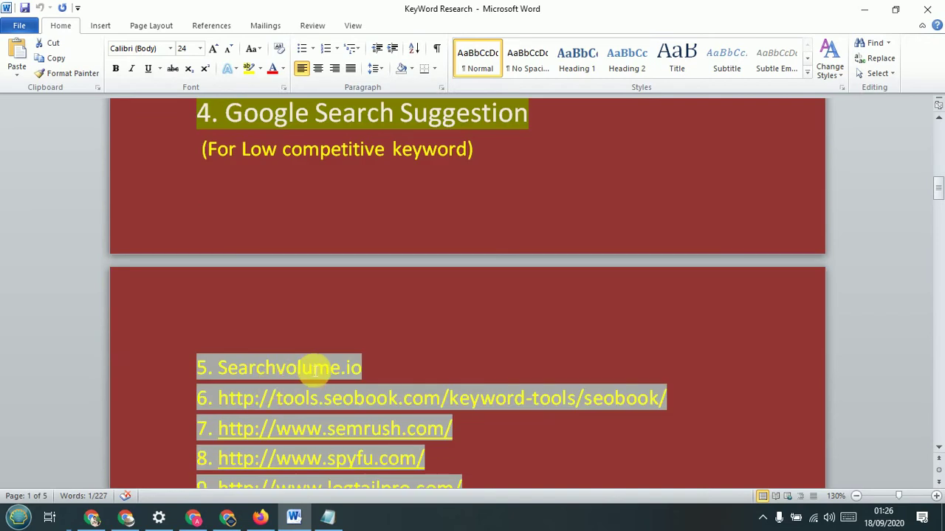
scroll(315, 372, "down", 1)
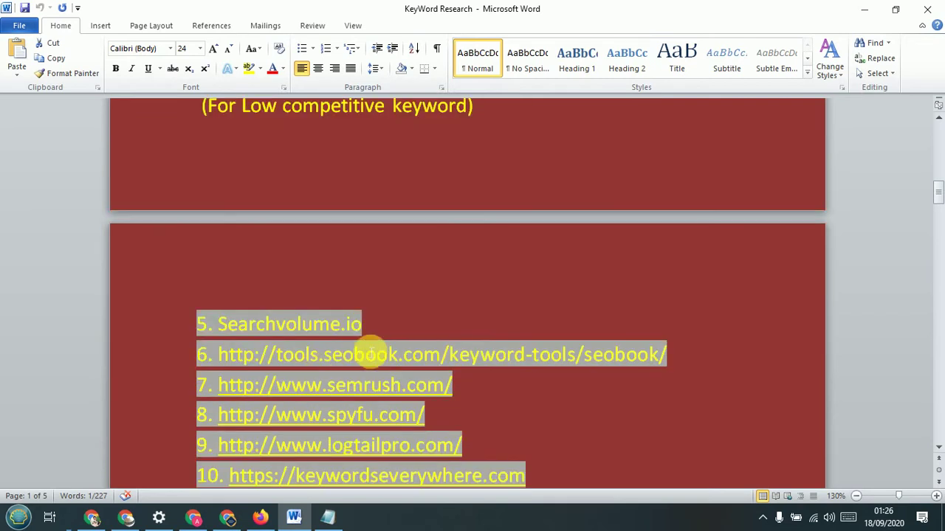
Return to Firefox and open Ubersuggest.io in a new tab.
left_click(858, 11)
left_click(321, 31)
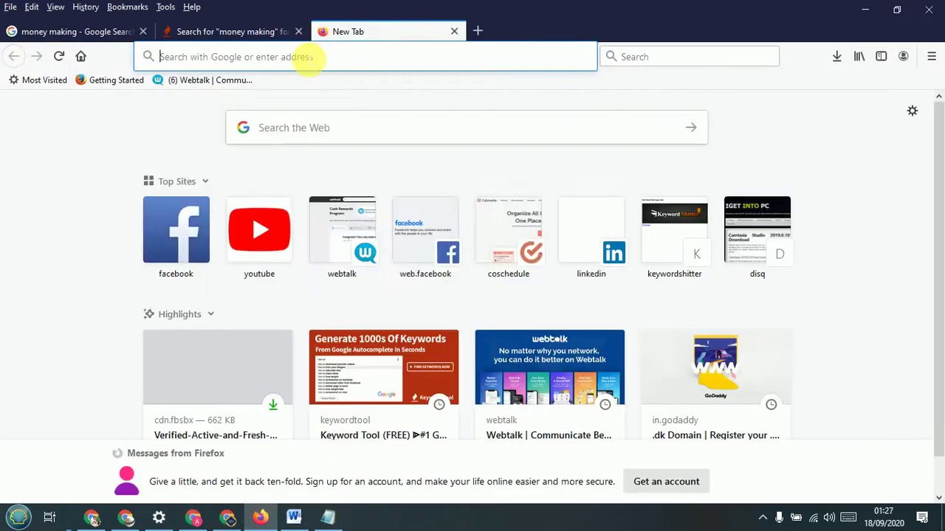
left_click(308, 57)
type("Ubersuggest.io")
key("Return")
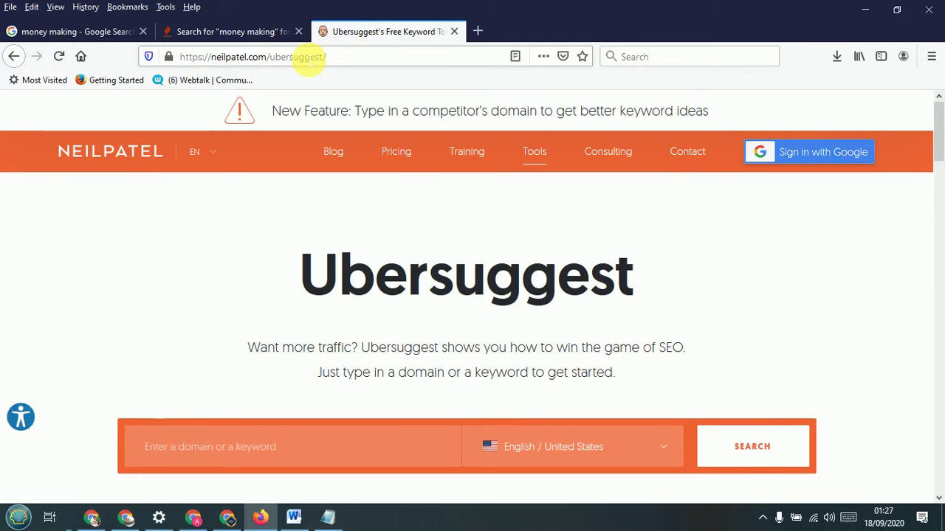
Search Ubersuggest for the keyword "Money making" with English / United States as the language and country.
scroll(311, 207, "down", 1)
scroll(312, 206, "down", 3)
left_click(253, 315)
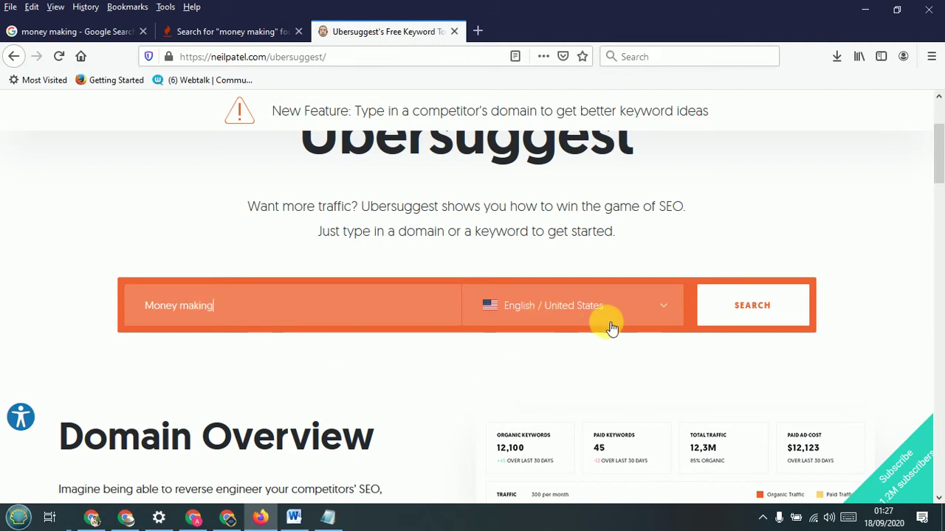
left_click(734, 308)
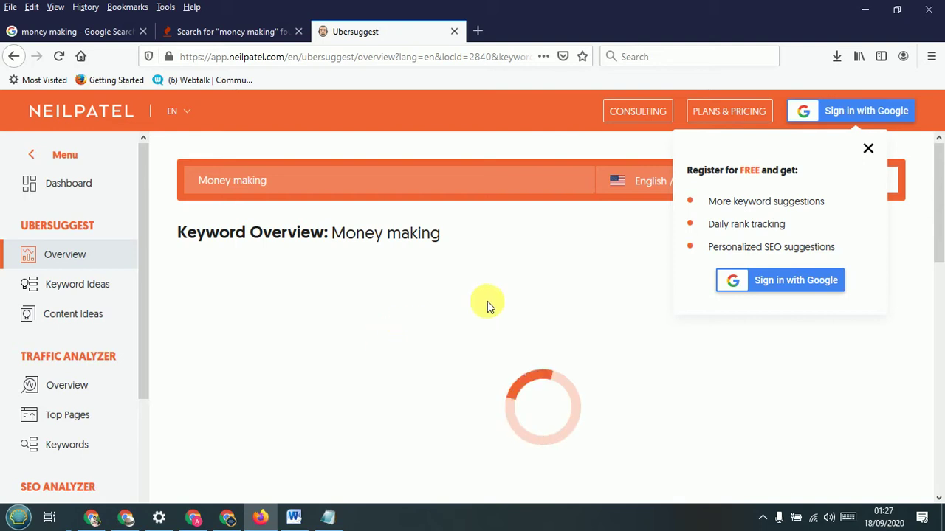
Dismiss the free registration pop-up and examine the keyword overview's search volume, difficulty, cost per click and monthly volume chart.
left_click(868, 148)
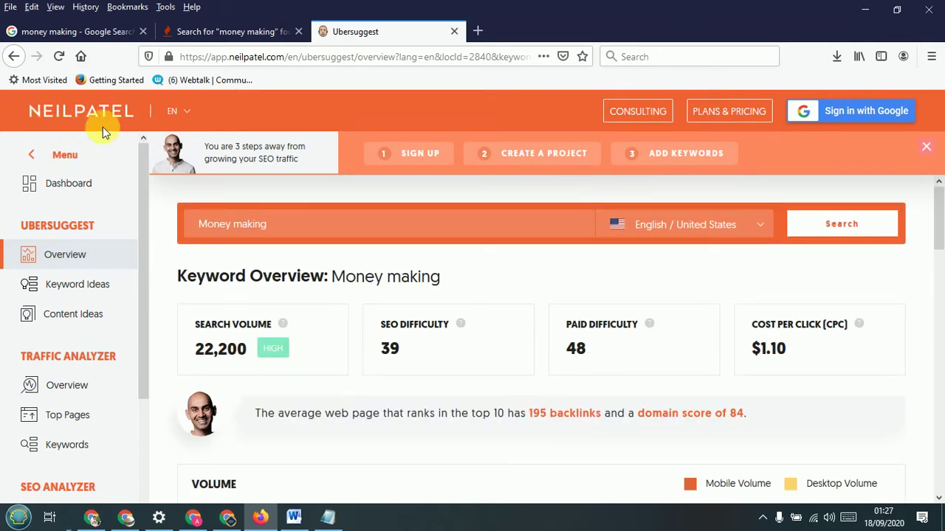
scroll(400, 238, "down", 3)
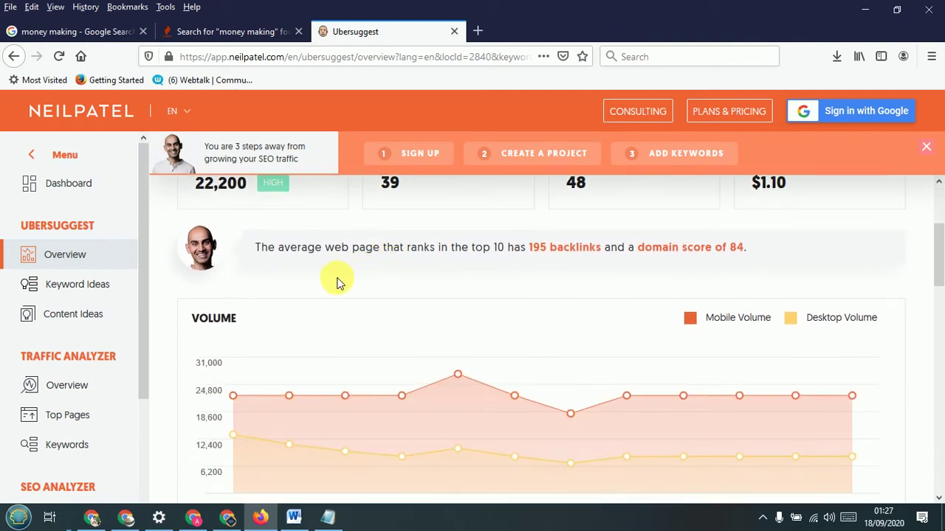
scroll(338, 283, "up", 3)
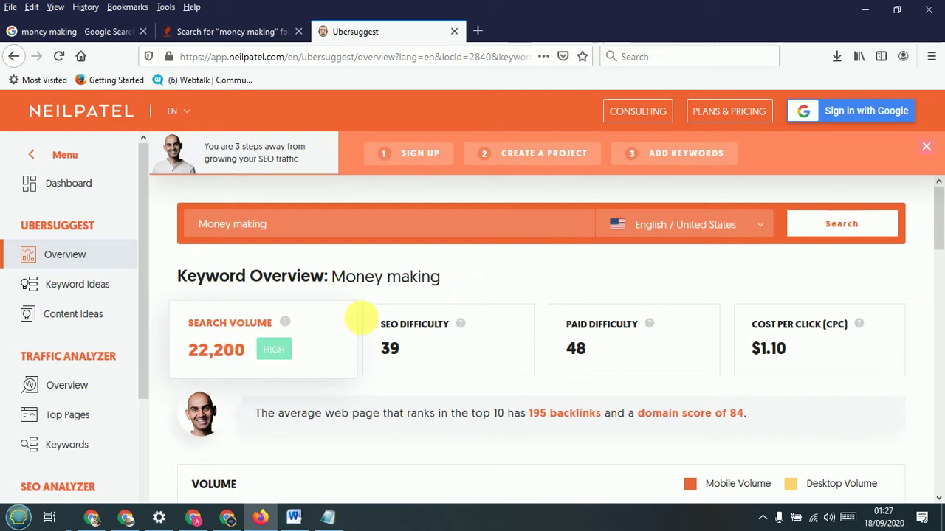
scroll(352, 317, "down", 6)
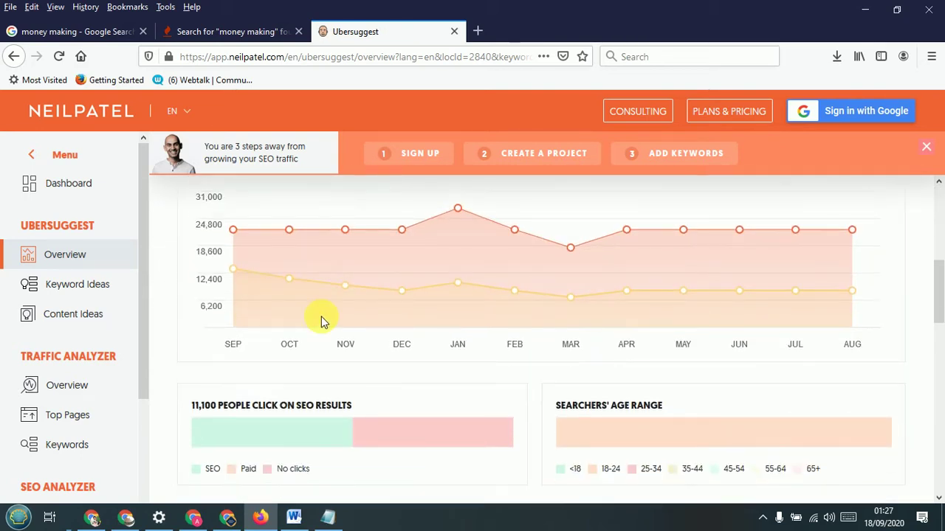
Look over the Keyword Ideas section of the "Money making" overview and open the full list of keyword ideas.
scroll(314, 321, "up", 5)
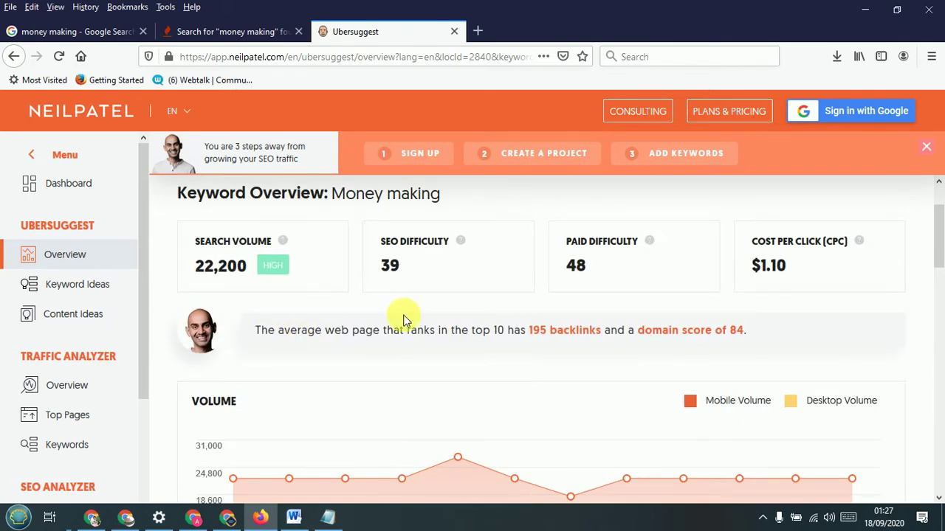
scroll(402, 319, "down", 8)
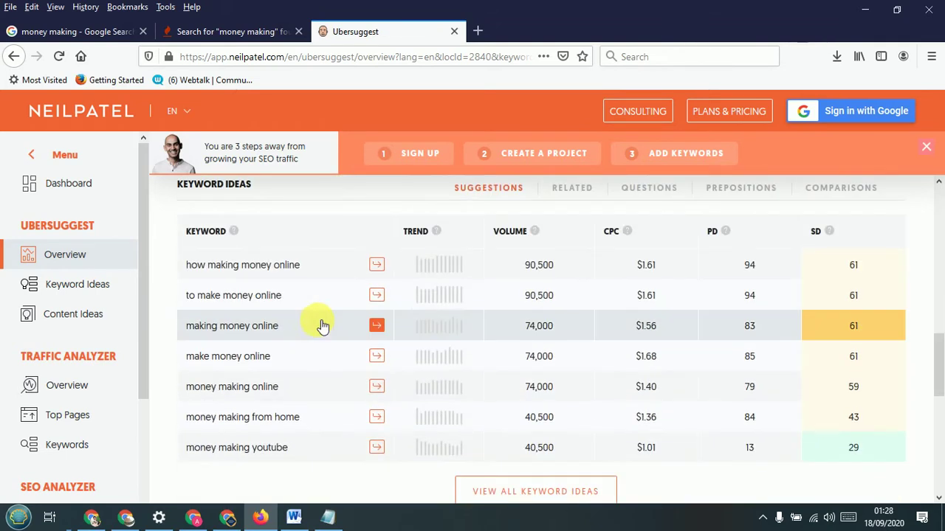
scroll(375, 347, "down", 3)
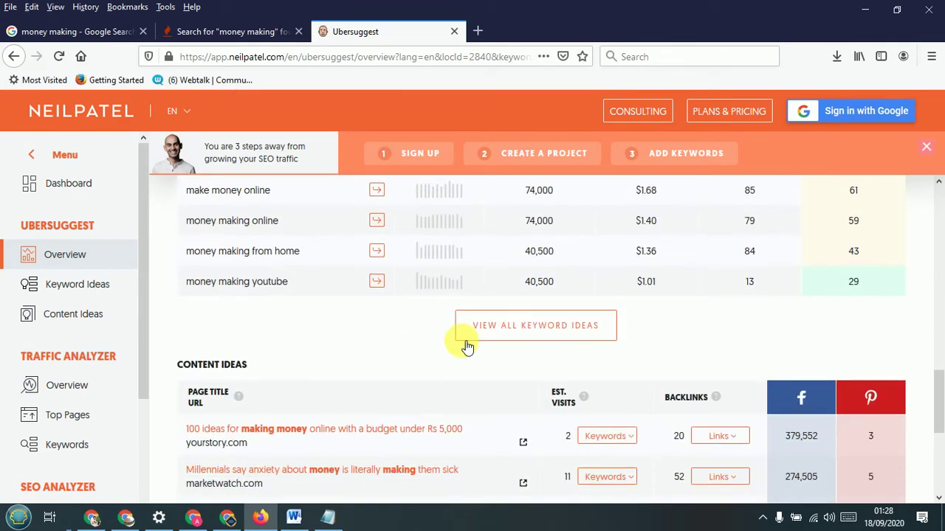
left_click(541, 330)
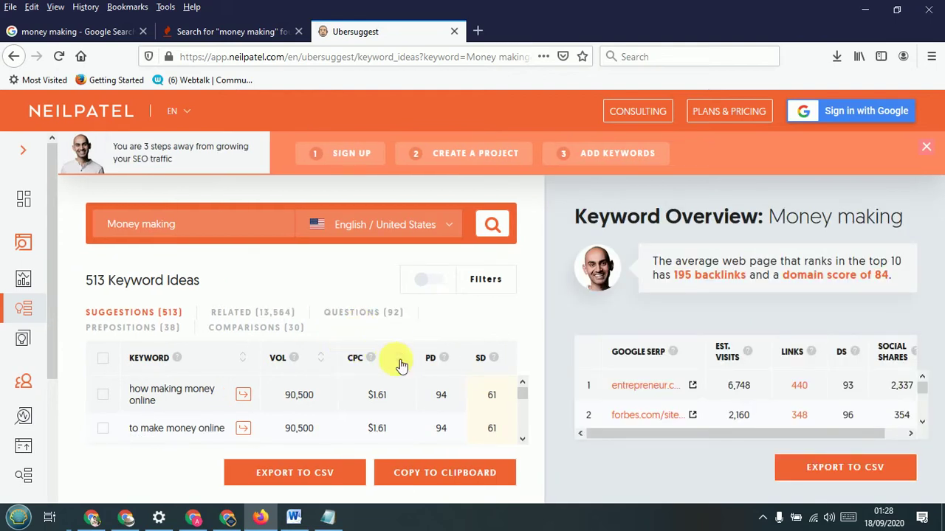
Browse the keyword suggestions for "Money making" and request a CSV export of them.
scroll(350, 392, "down", 1)
scroll(351, 392, "down", 10)
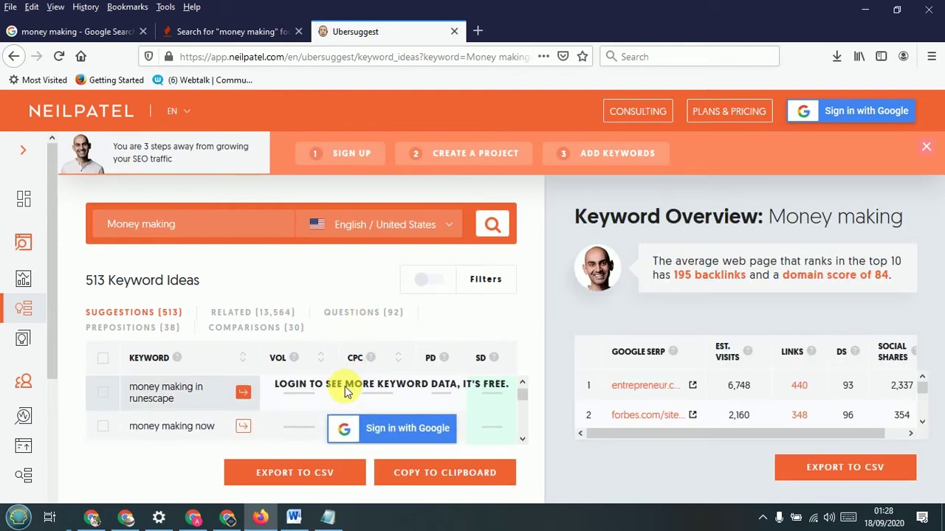
scroll(264, 398, "down", 6)
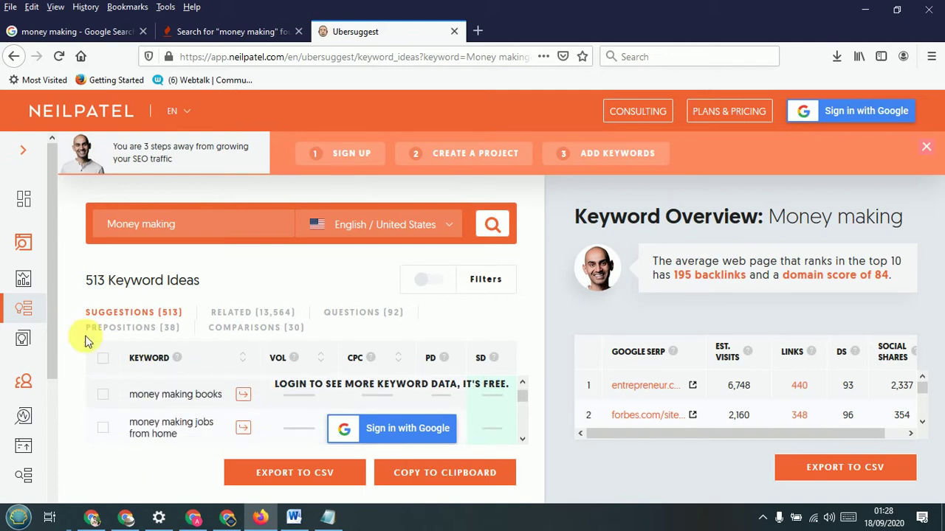
scroll(222, 380, "down", 2)
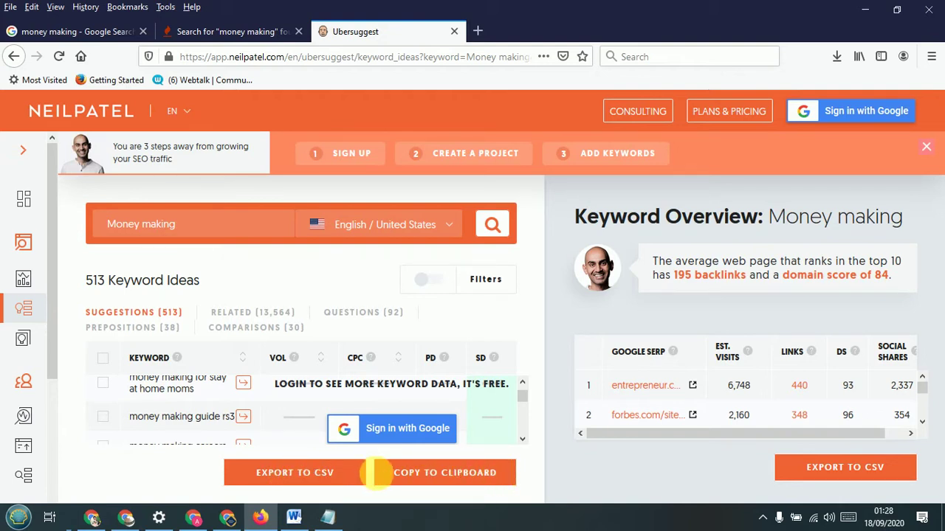
left_click(332, 474)
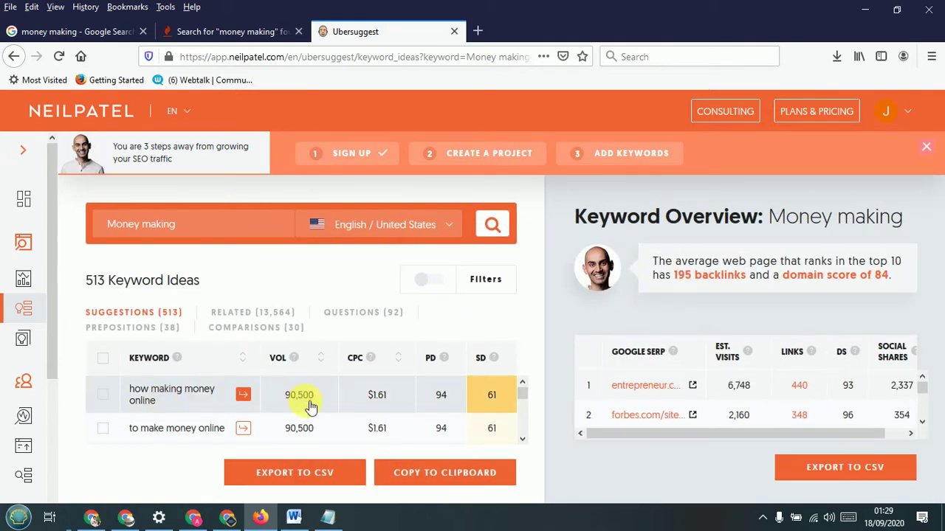
Export the keyword suggestions to CSV, save the file ubersuggest_Money_making.csv and decline the account upgrade offer.
scroll(310, 406, "down", 10)
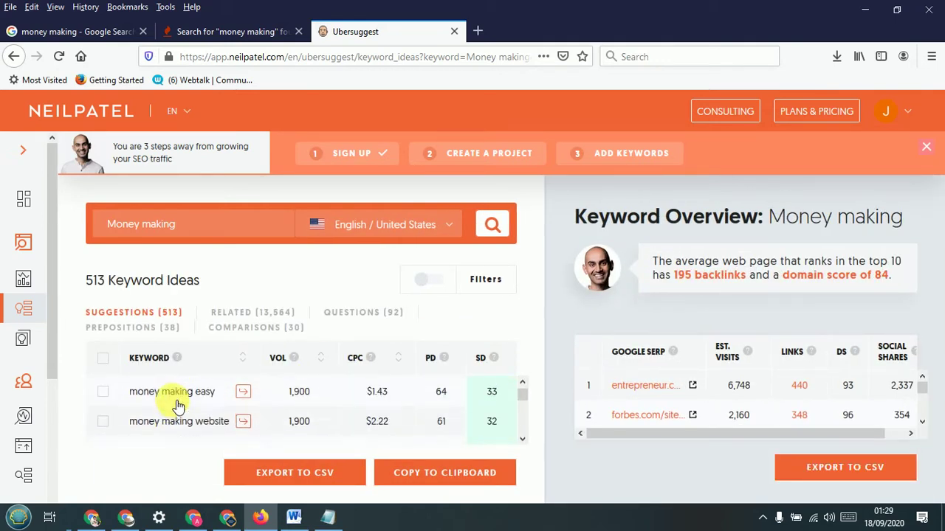
scroll(177, 404, "down", 3)
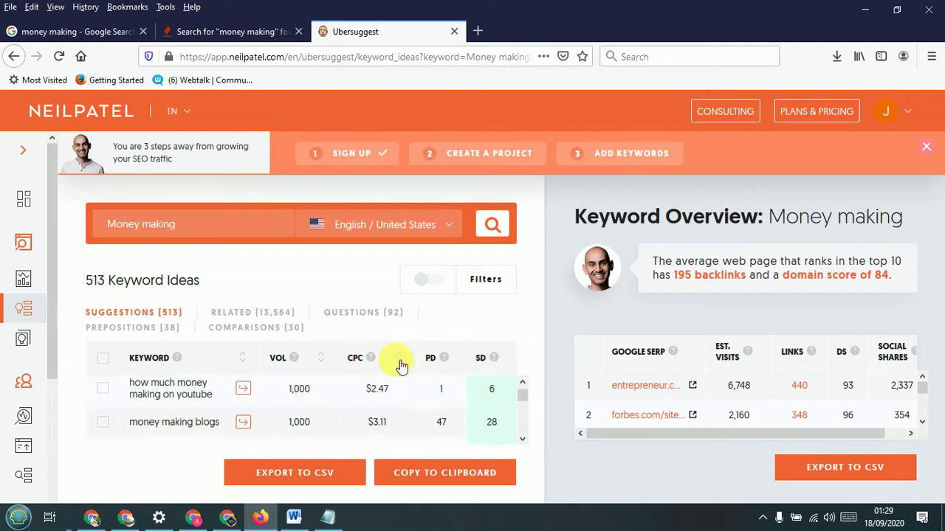
scroll(391, 384, "down", 3)
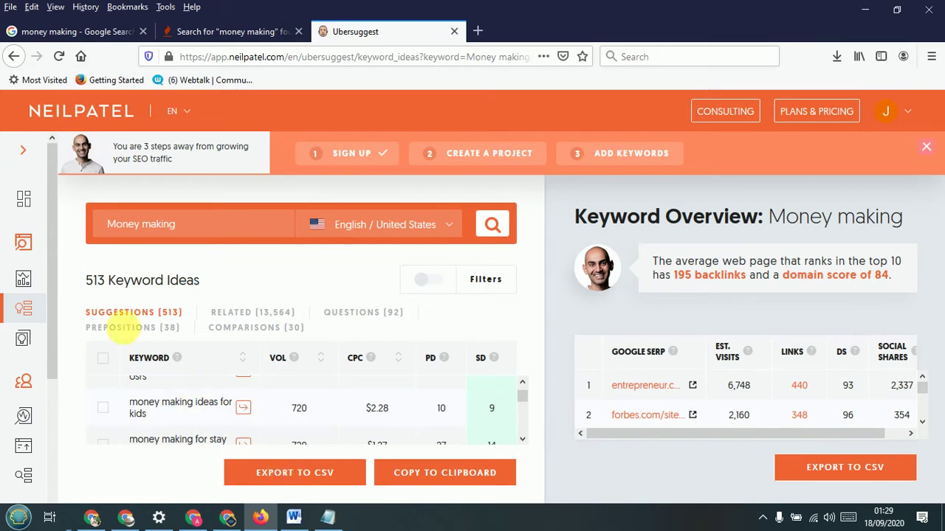
left_click(310, 476)
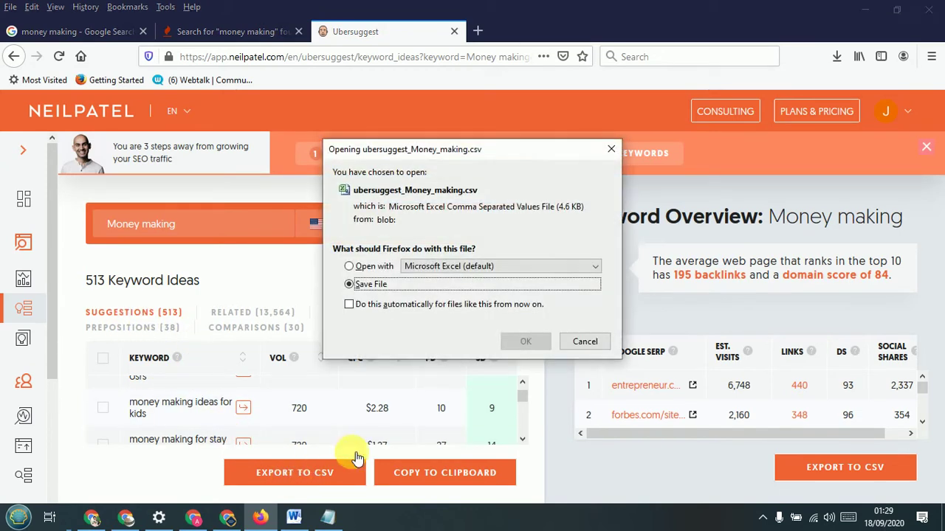
left_click(352, 285)
left_click(537, 342)
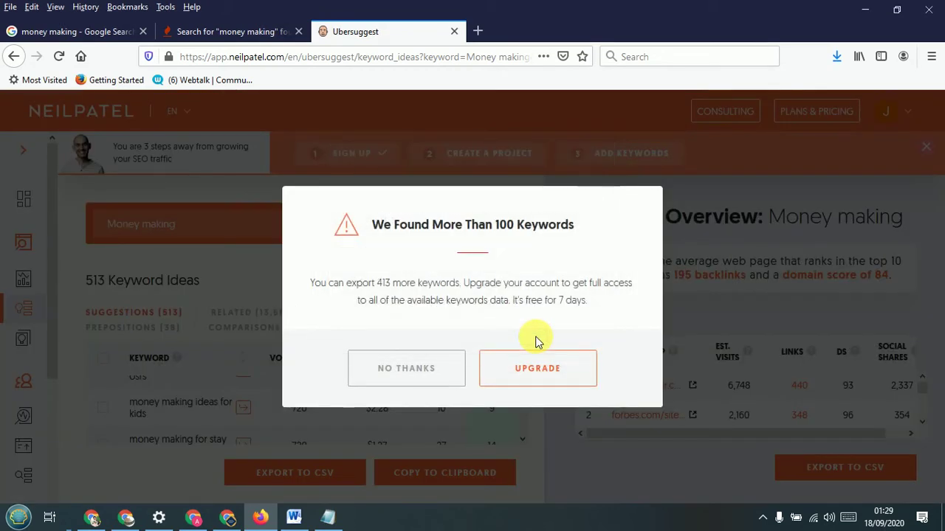
left_click(430, 377)
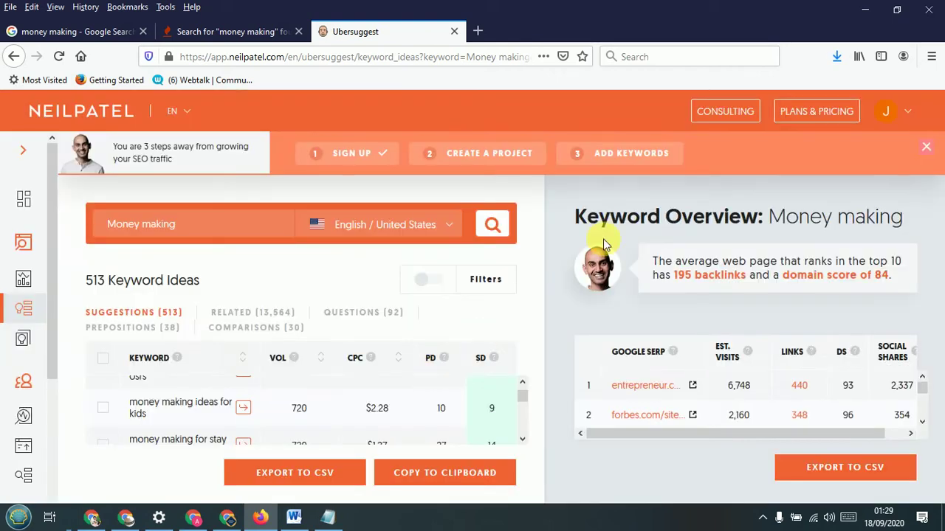
Open the downloaded ubersuggest_Money_making.csv in Excel and fit the Keyword column's width to its contents.
left_click(836, 57)
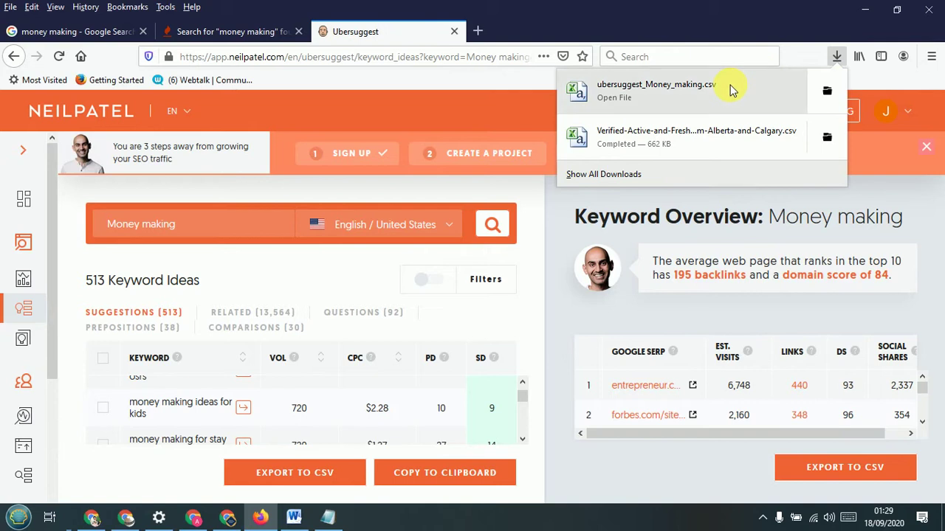
left_click(730, 88)
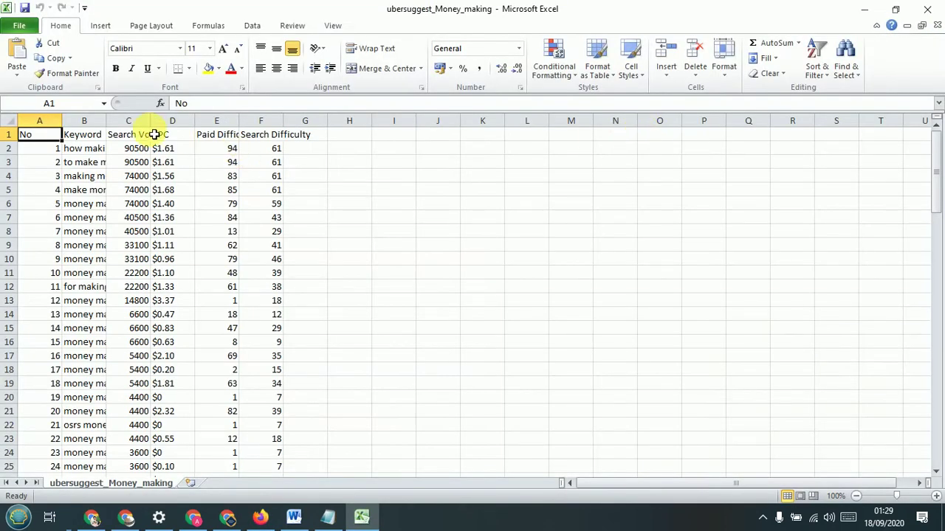
double_click(113, 125)
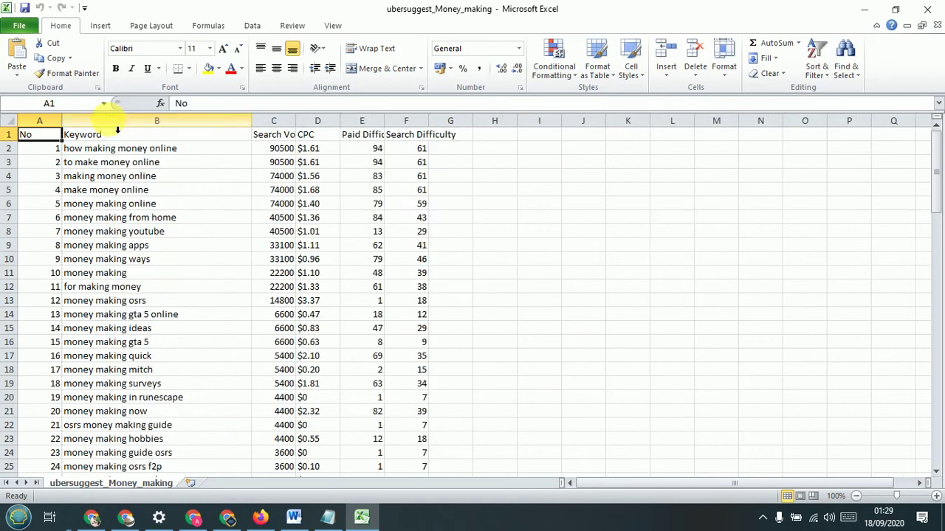
Set the header row's font size to 18 and widen the Search Volume, CPC, Paid Difficulty and Search Difficulty columns to fit their headings.
left_click(11, 134)
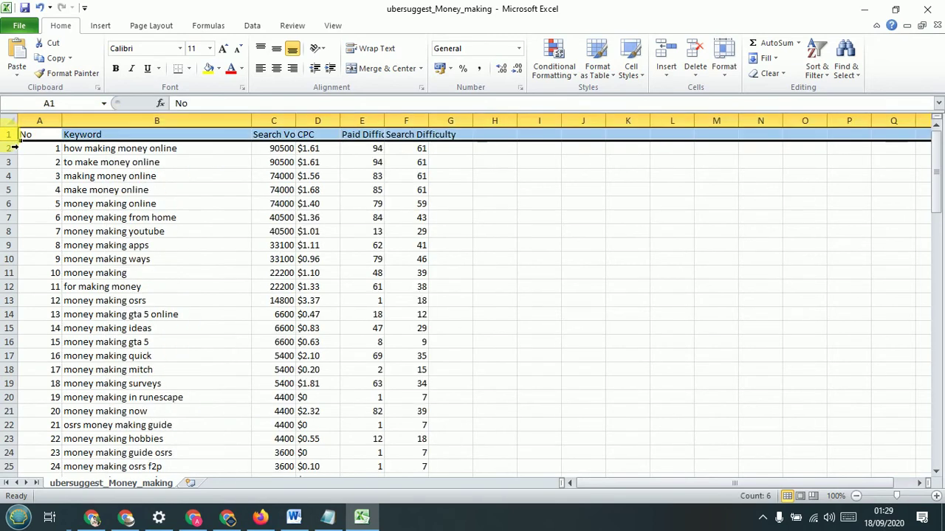
left_click(229, 50)
left_click(229, 51)
left_click(229, 50)
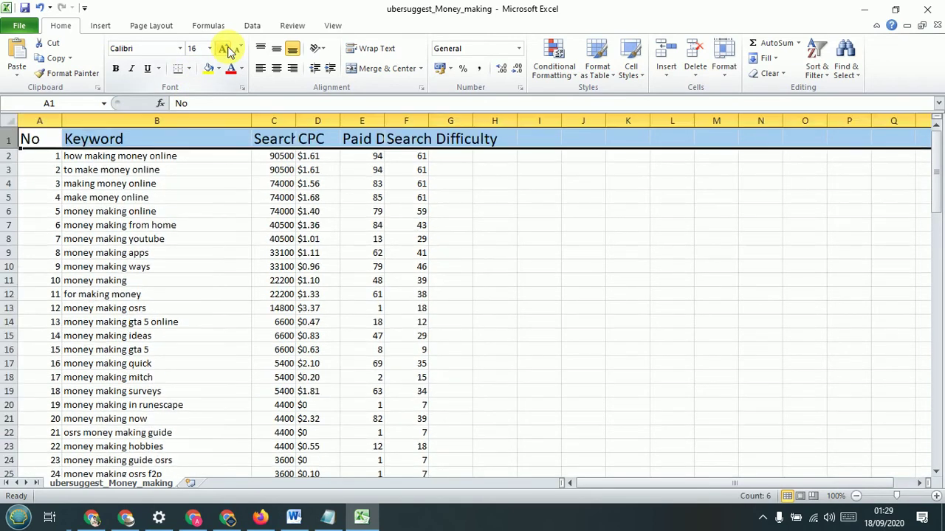
left_click_drag(344, 120, 656, 123)
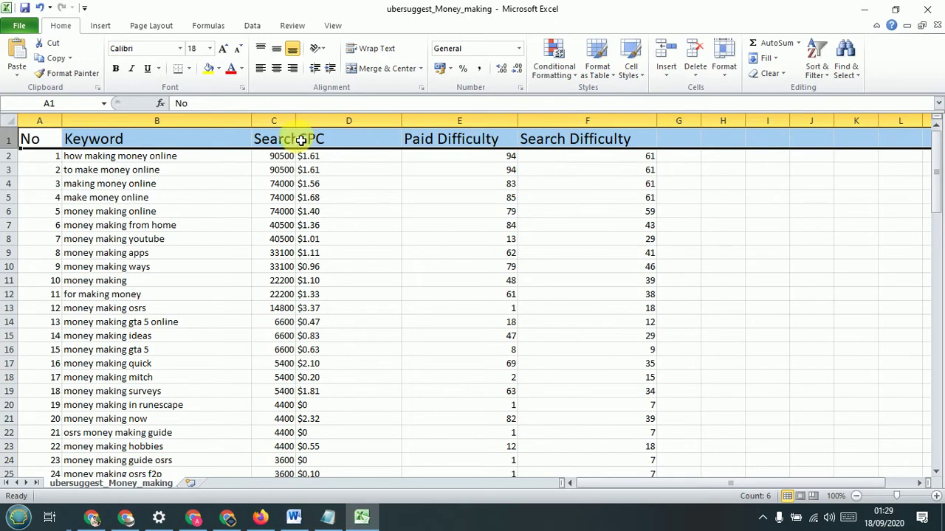
left_click_drag(301, 120, 423, 120)
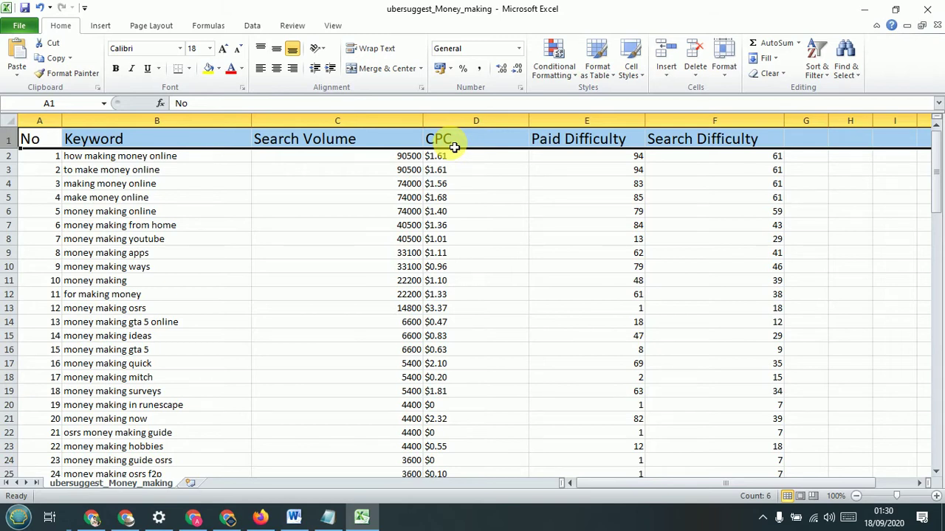
Look through the exported keywords and copy the Keyword cells B2:B60.
scroll(226, 259, "down", 20)
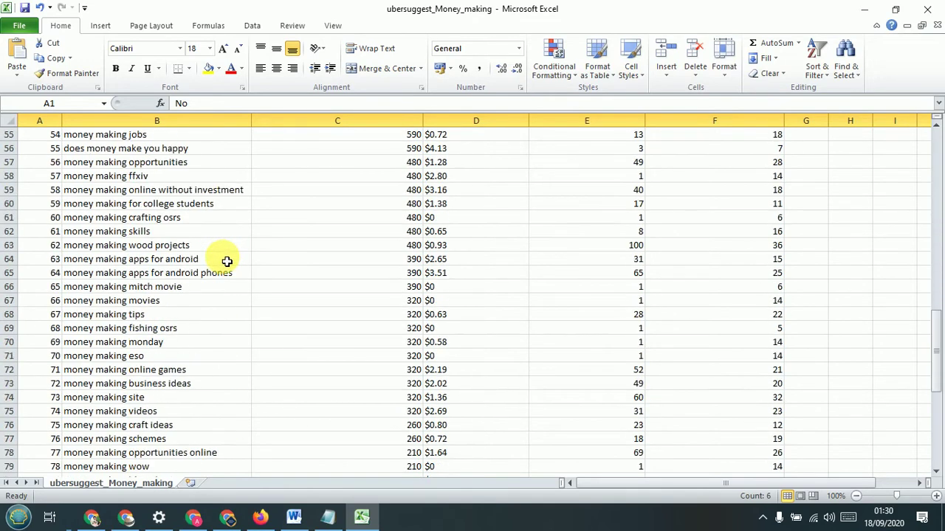
scroll(226, 259, "down", 4)
scroll(163, 289, "up", 17)
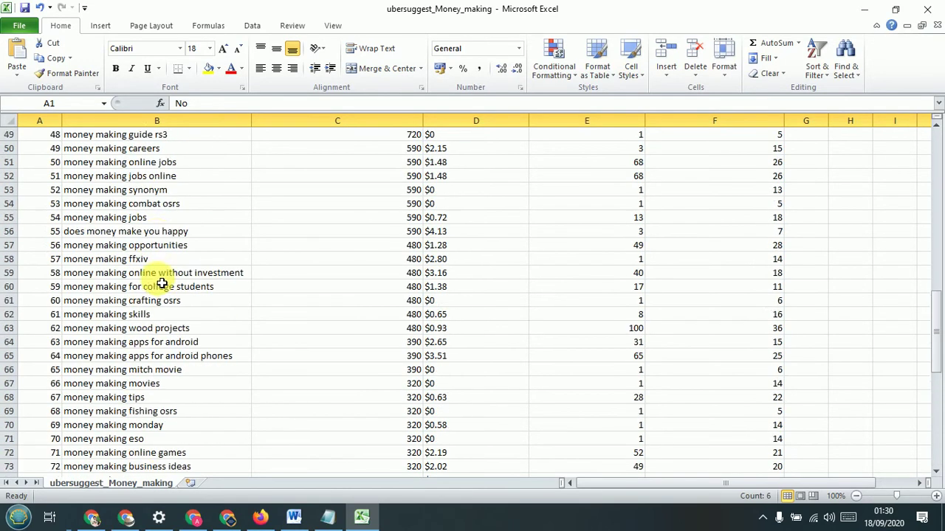
scroll(111, 272, "up", 9)
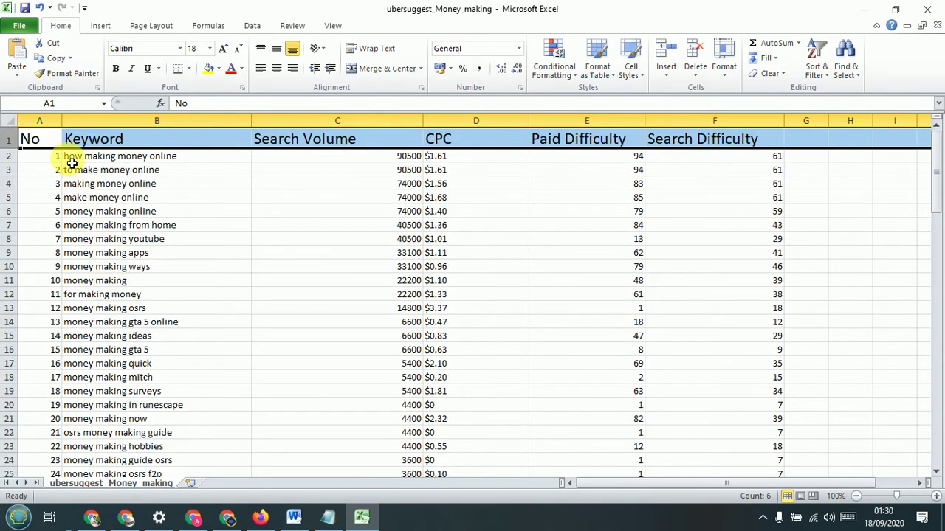
left_click_drag(69, 160, 139, 470)
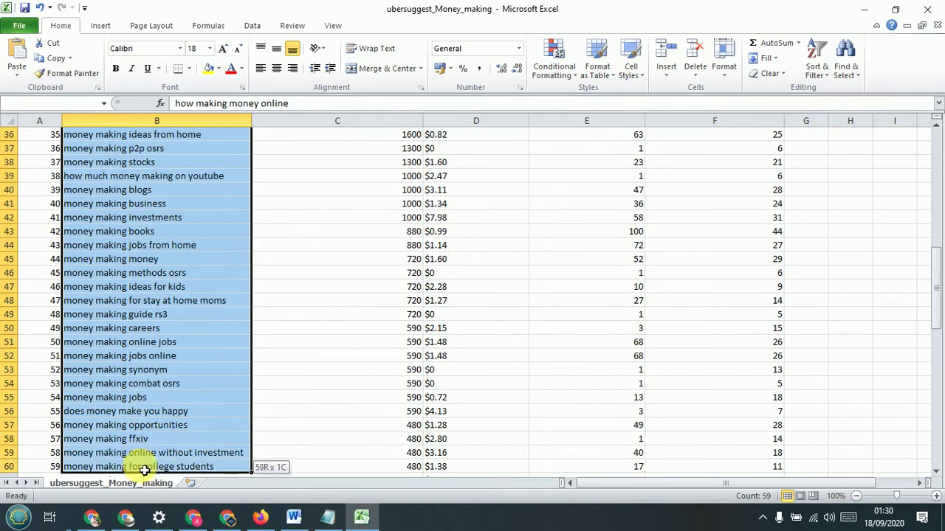
right_click(133, 193)
left_click(169, 226)
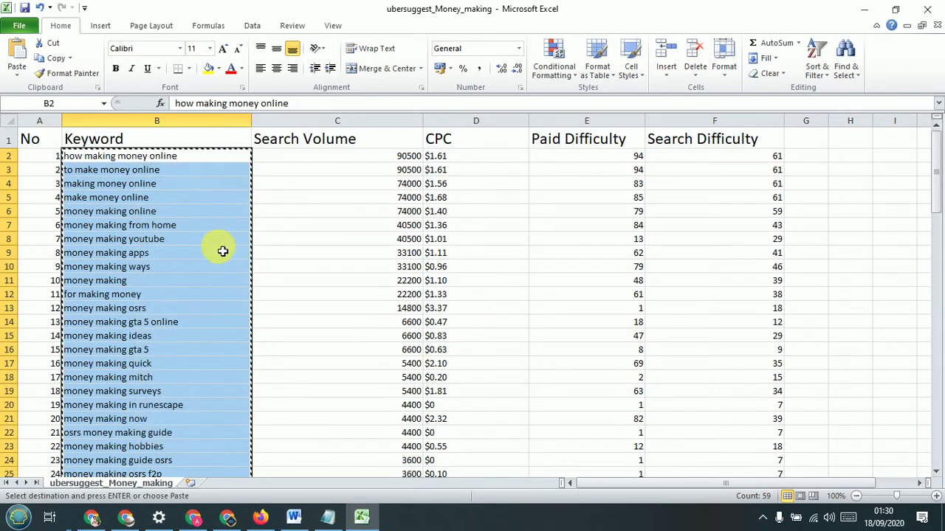
Switch to the Notepad keyword list and paste the copied keywords after "ideas to make money", without a trailing blank line.
left_click(329, 516)
left_click(681, 238)
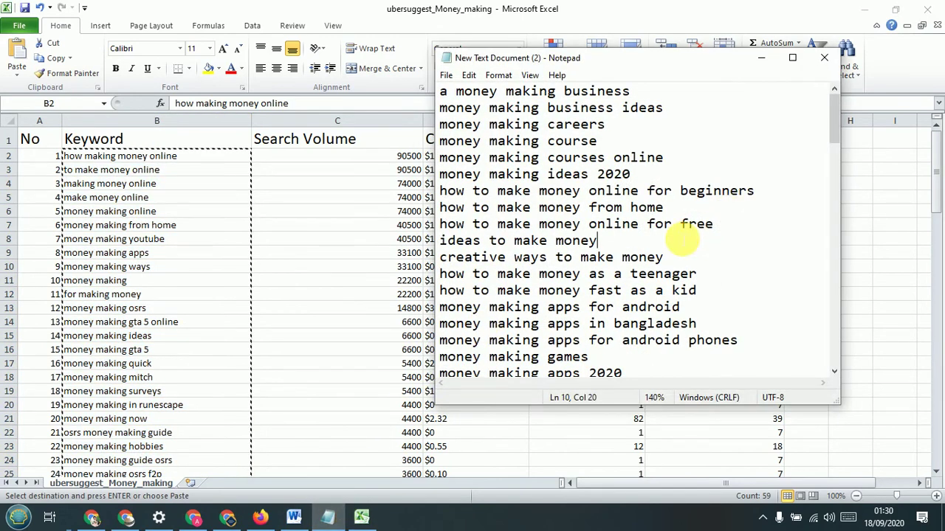
key("Return")
key("ctrl+v")
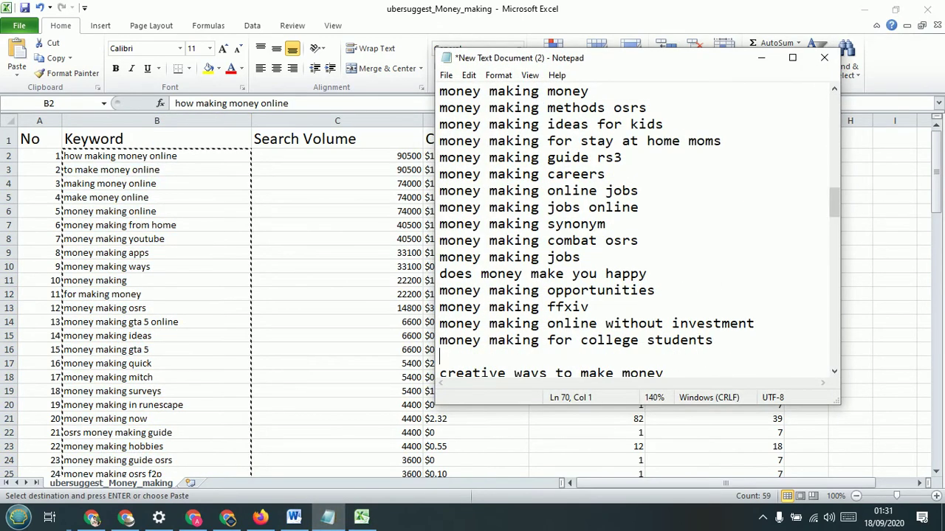
key("BackSpace")
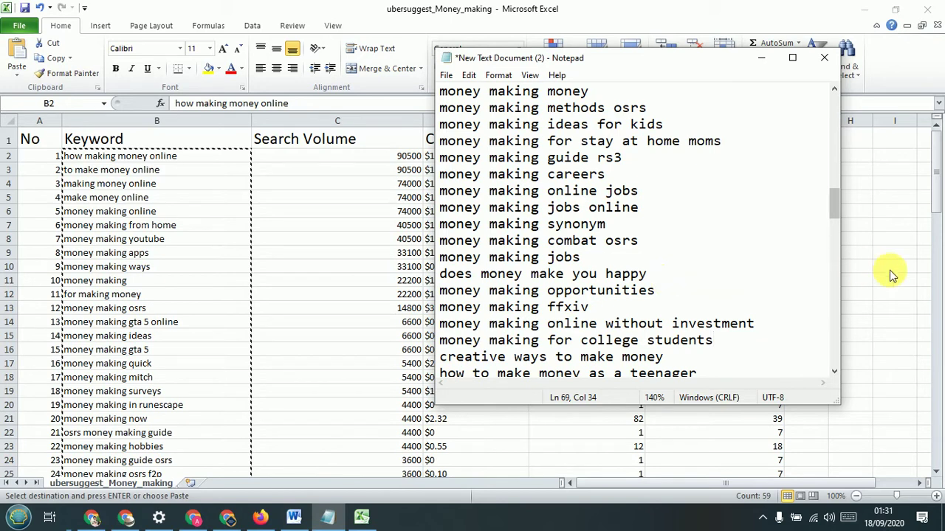
Save the Notepad keyword list and review it from its last entry back to the beginning.
left_click_drag(837, 201, 846, 388)
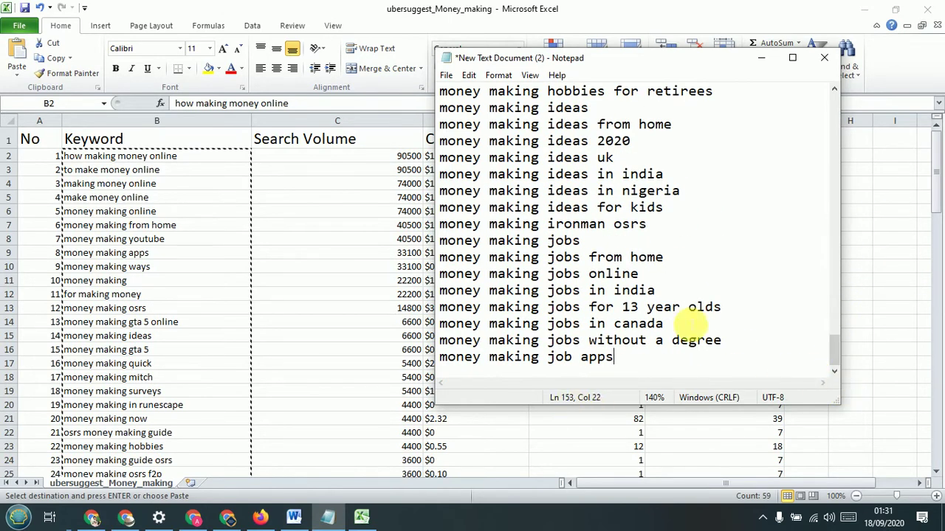
scroll(653, 258, "up", 15)
scroll(653, 259, "up", 20)
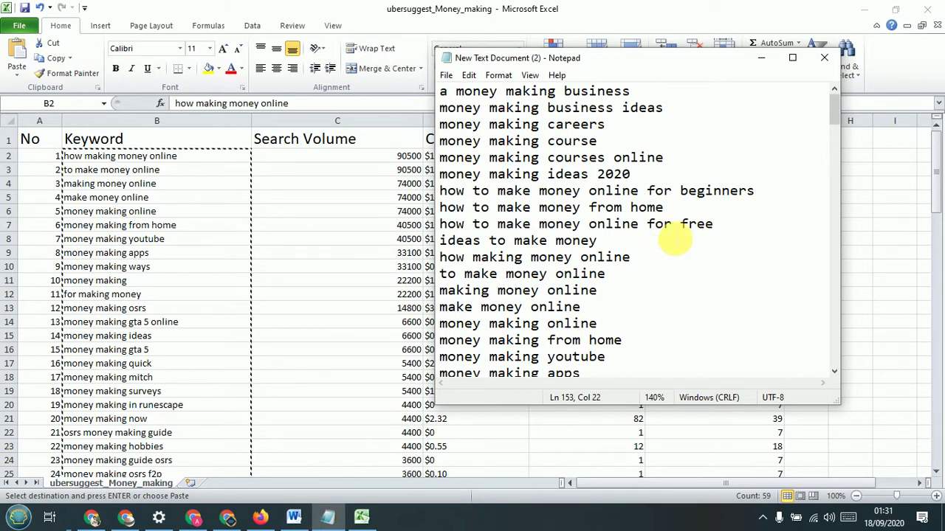
Return to the exported keyword sheet in Excel and select the Search Volume heading.
left_click(310, 130)
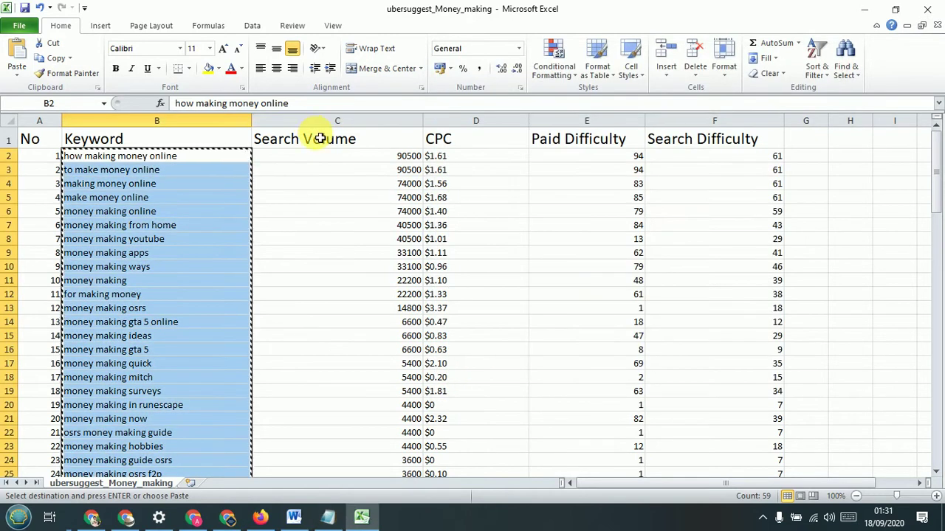
left_click(325, 135)
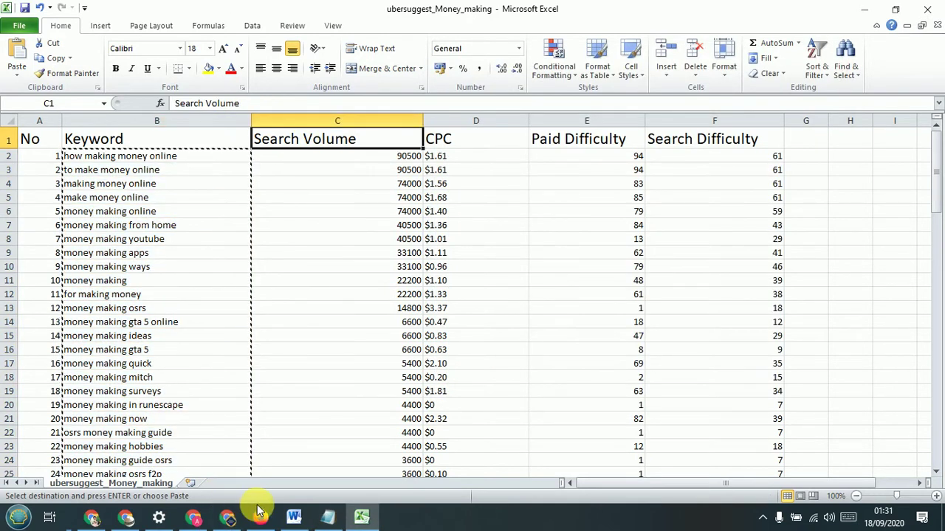
Switch to the Chrome window with the Google Ads sign-in page and submit the account password to open Keyword Planner.
mouse_move(225, 521)
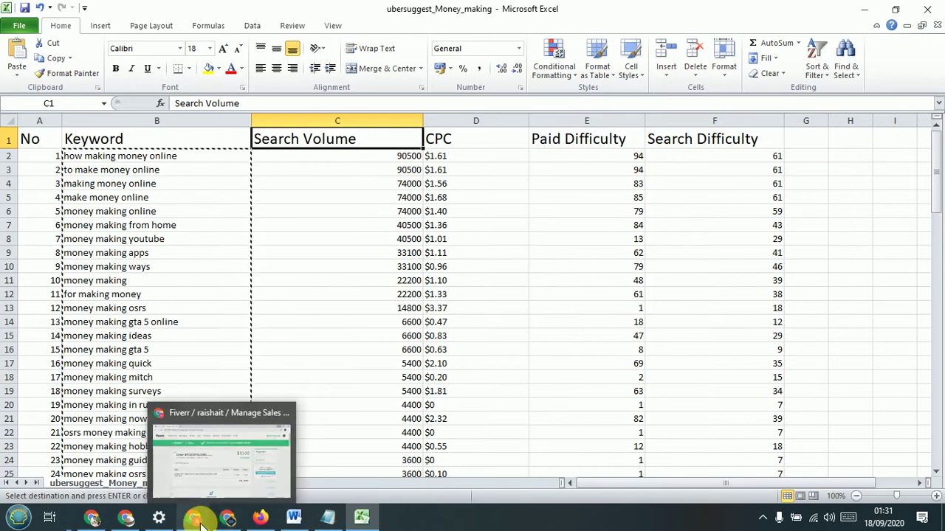
left_click(192, 517)
left_click(242, 9)
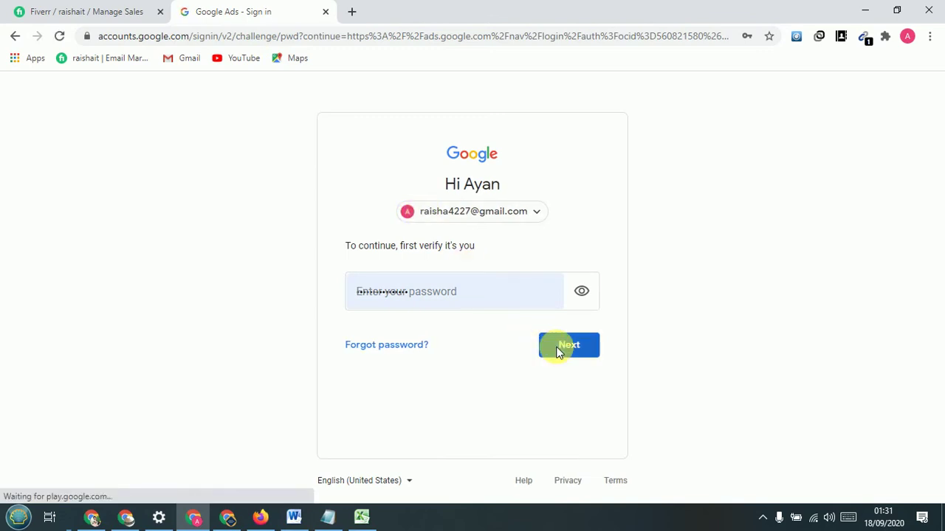
left_click(558, 349)
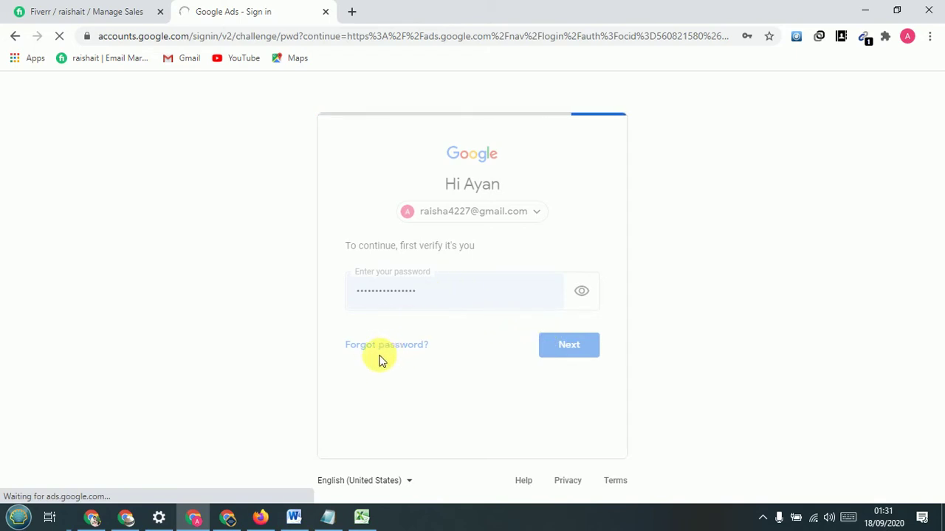
left_click(229, 519)
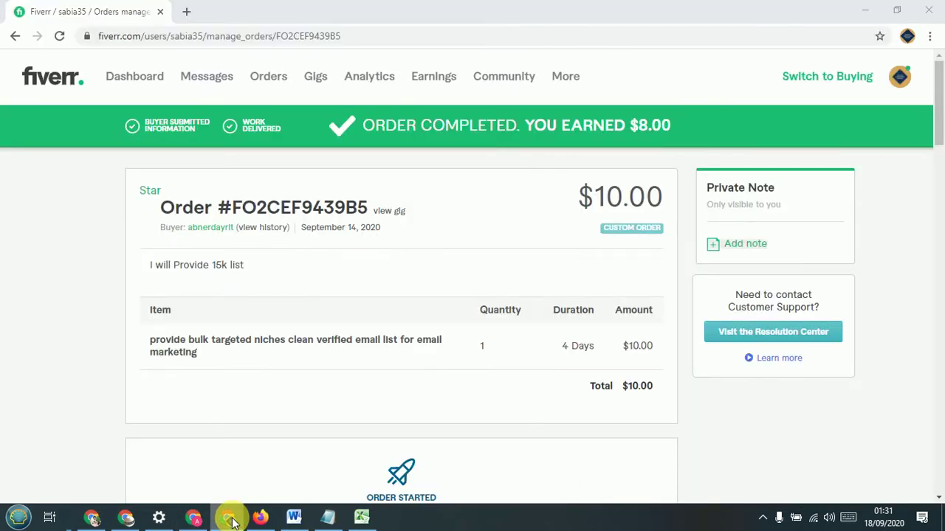
left_click(236, 516)
left_click(254, 521)
left_click(253, 523)
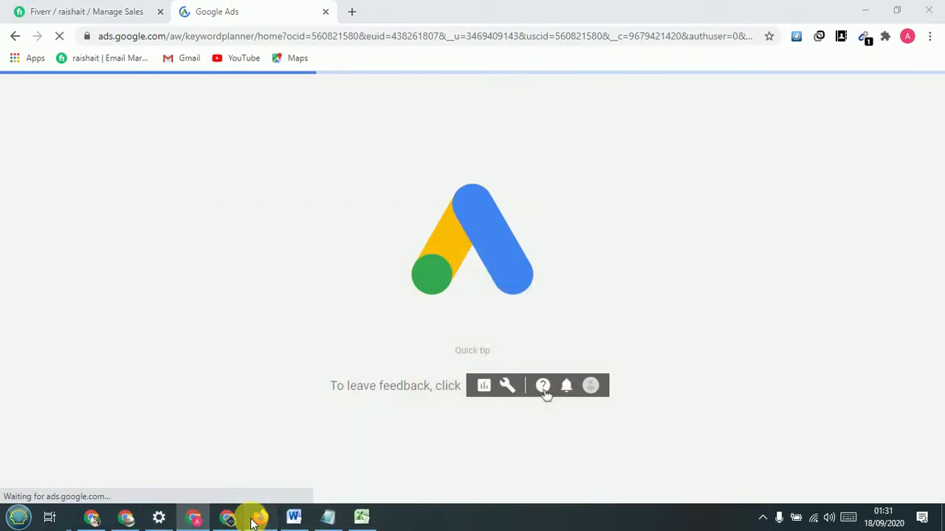
left_click(253, 523)
left_click(253, 520)
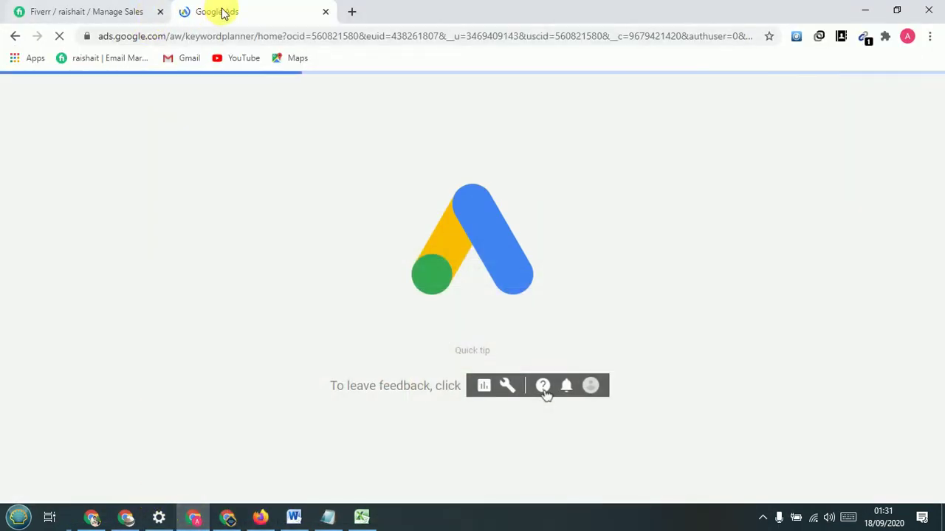
Pin the Fiverr tab and highlight the ads.google.com/aw/keywordplanner part of the Keyword Planner address.
right_click(127, 9)
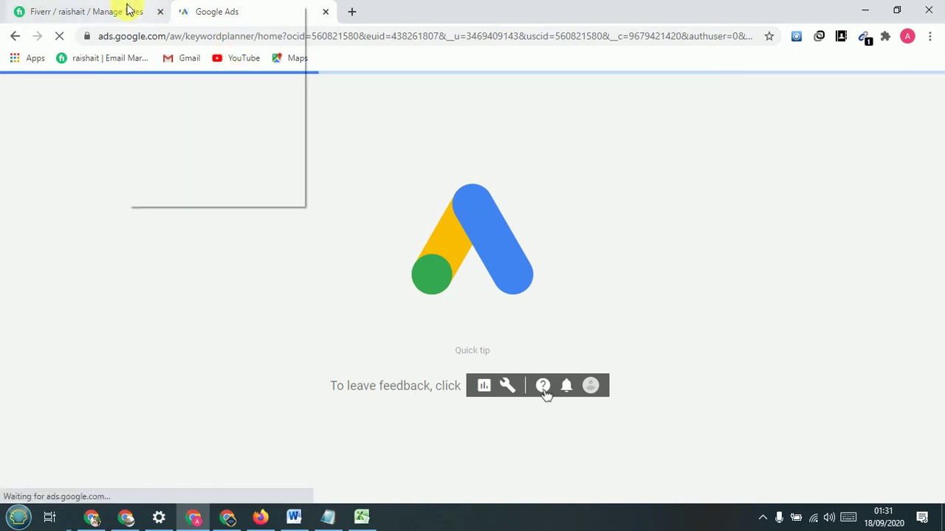
left_click(166, 98)
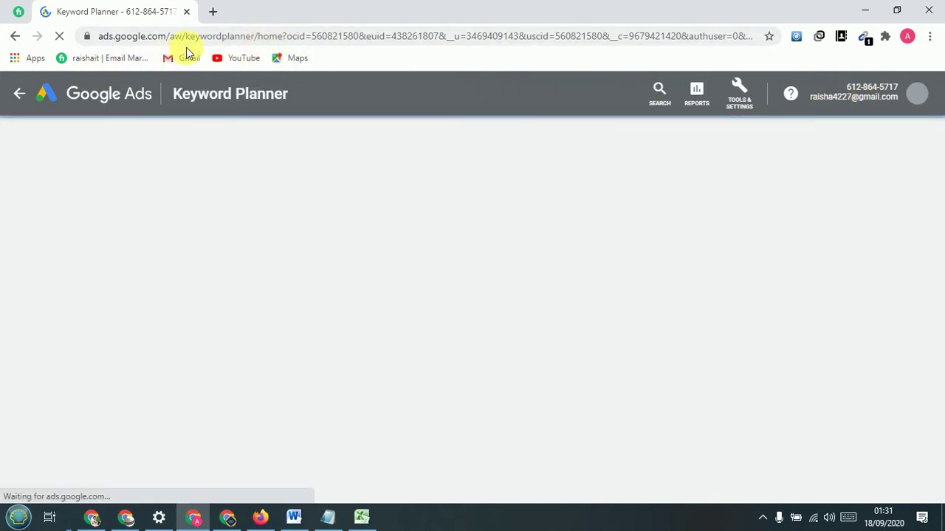
left_click_drag(255, 35, 84, 36)
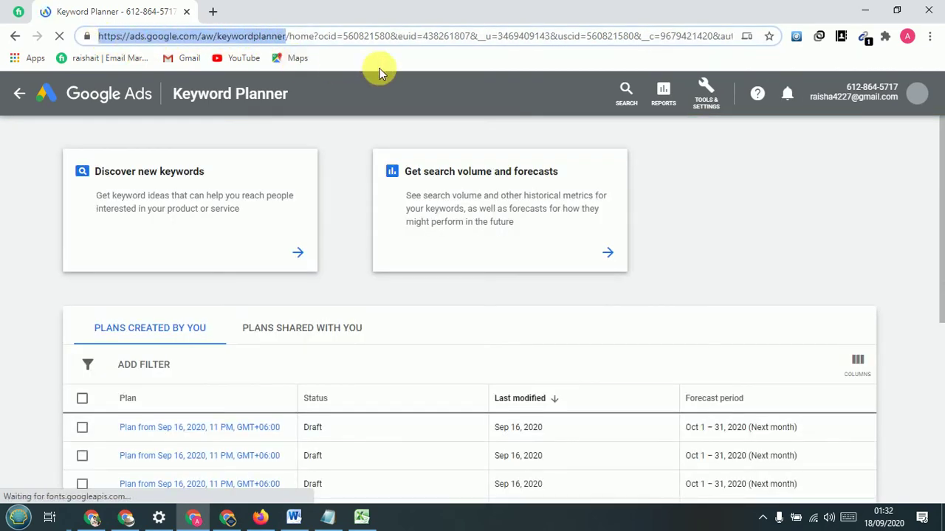
left_click(462, 84)
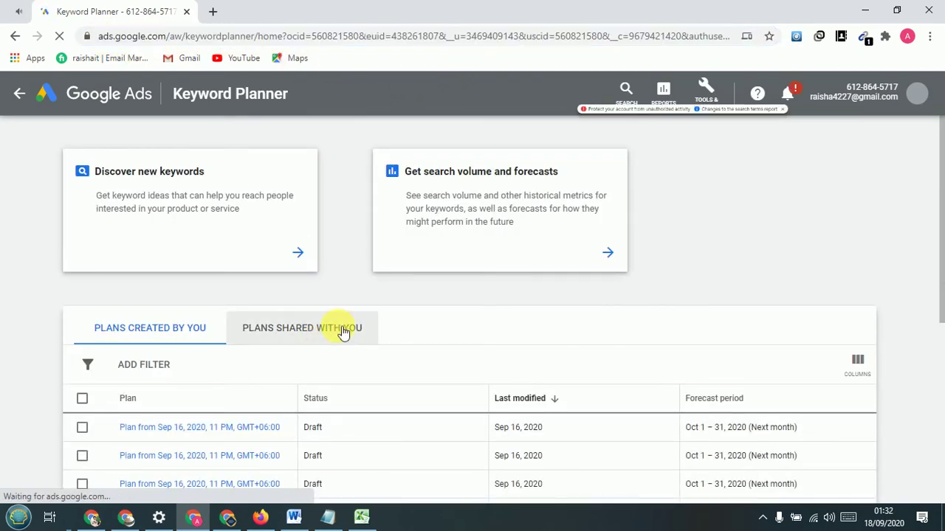
key("alt+Tab")
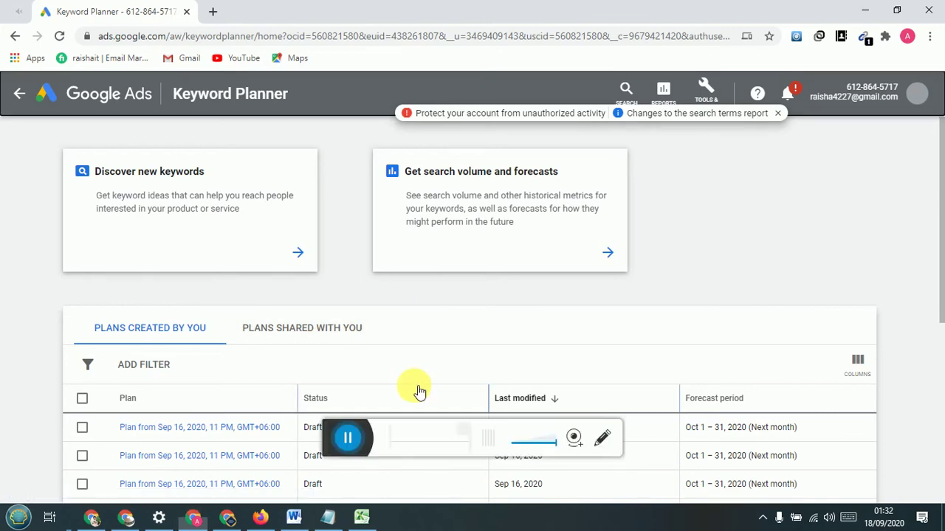
left_click(357, 440)
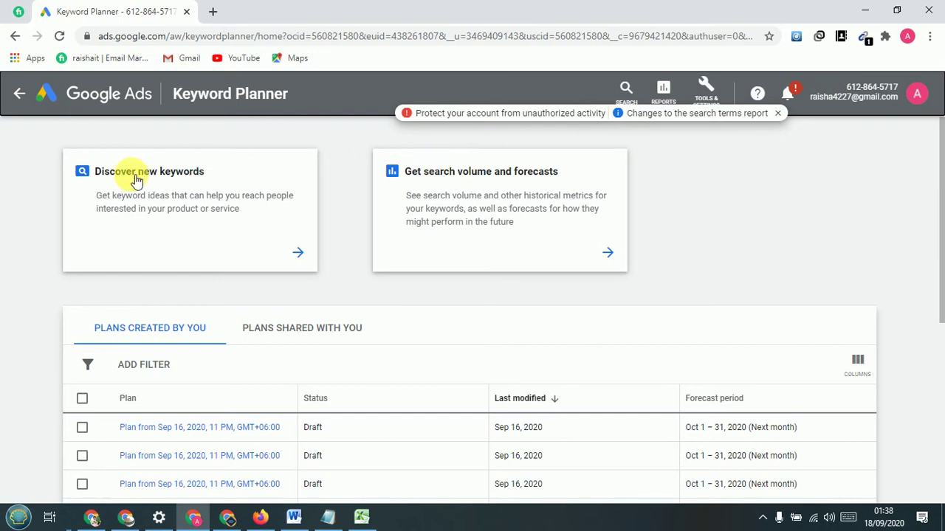
Open Discover new keywords in Keyword Planner and enter "Money m" as the product or service.
left_click(156, 190)
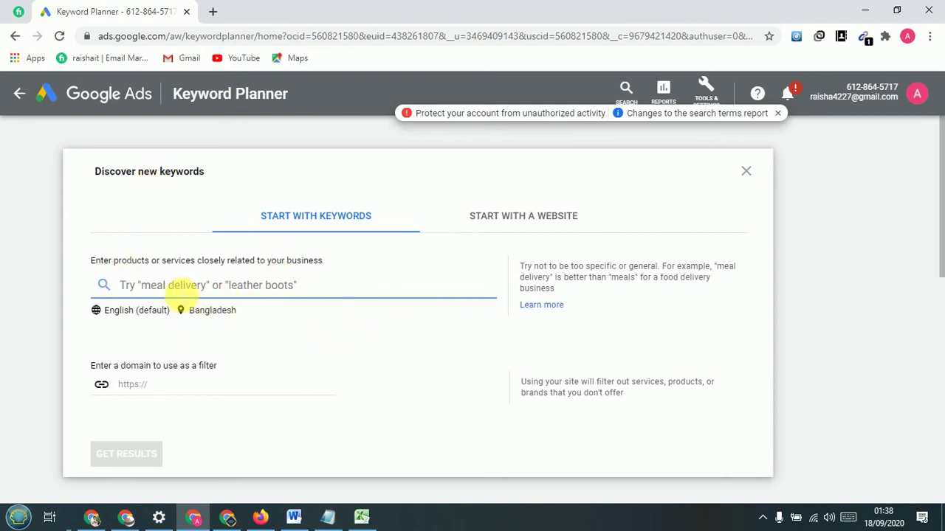
type("Money m")
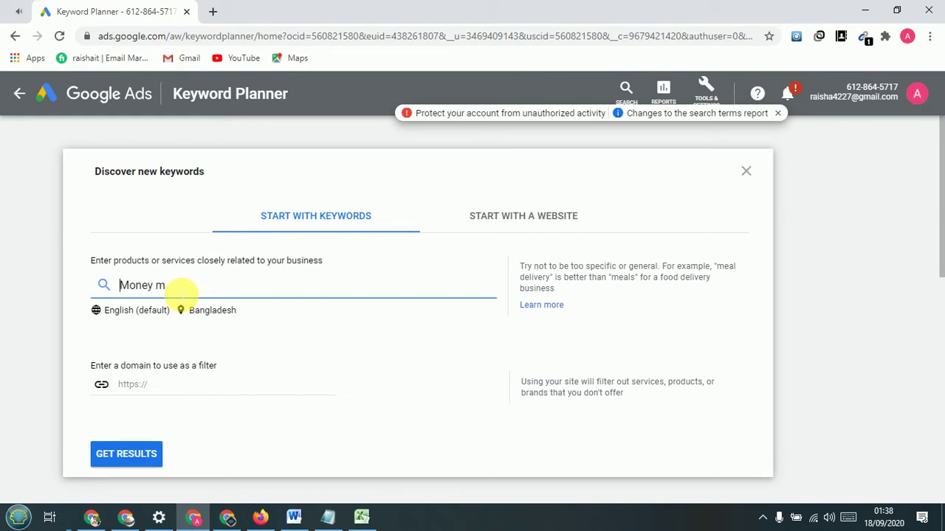
left_click(344, 438)
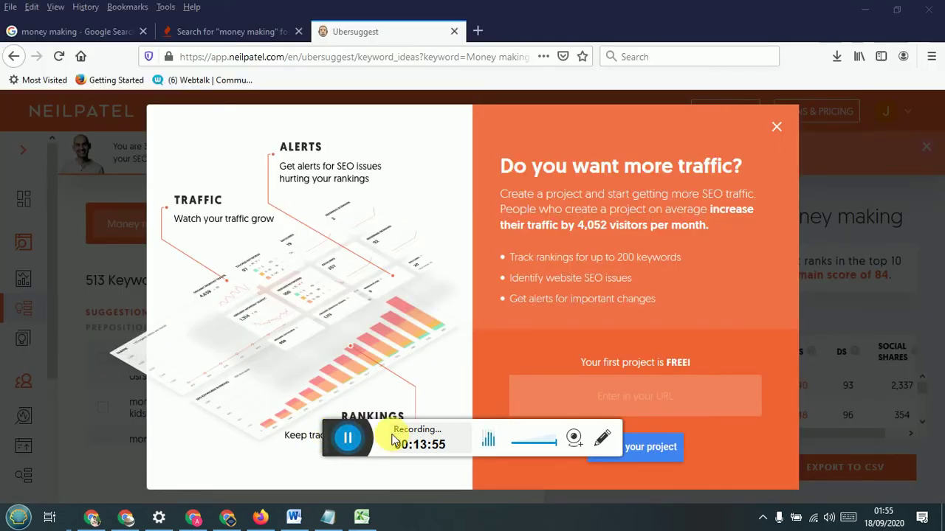
left_click(330, 520)
left_click(332, 515)
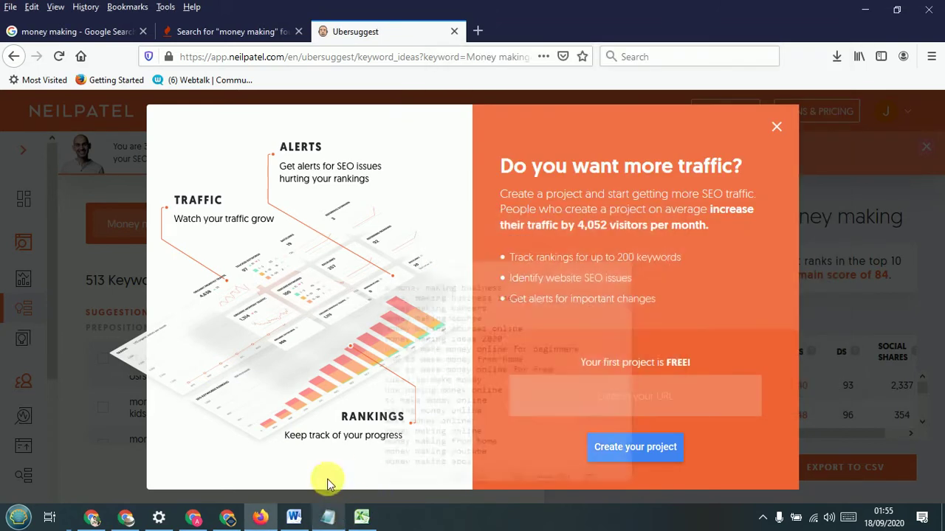
mouse_move(190, 519)
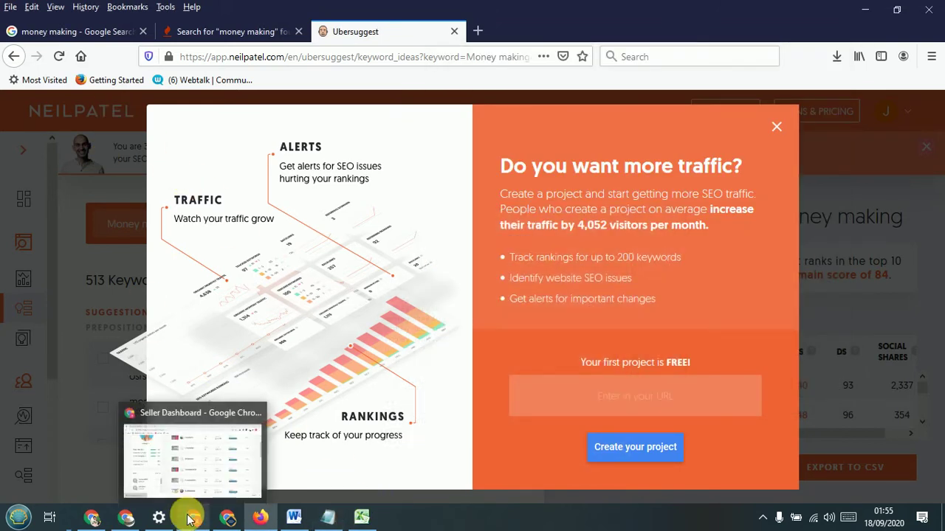
left_click(227, 520)
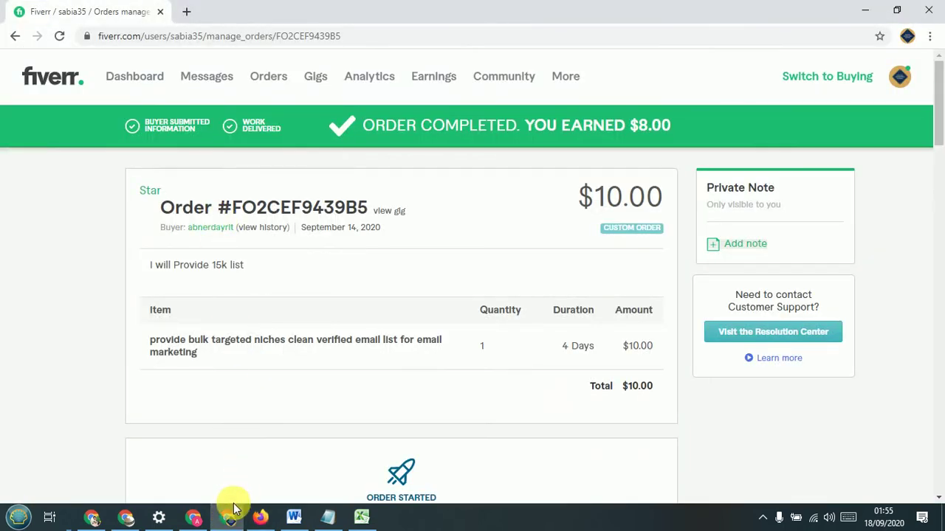
left_click(230, 515)
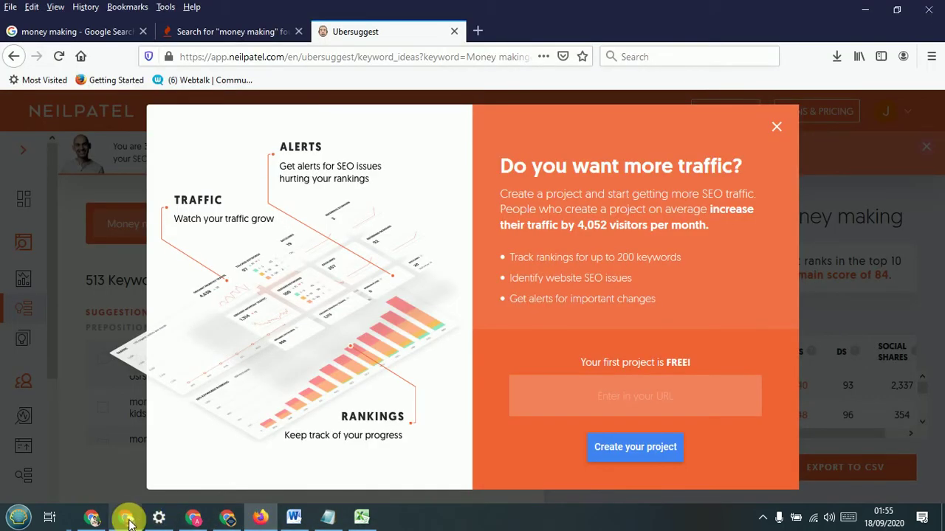
left_click(127, 518)
left_click(127, 520)
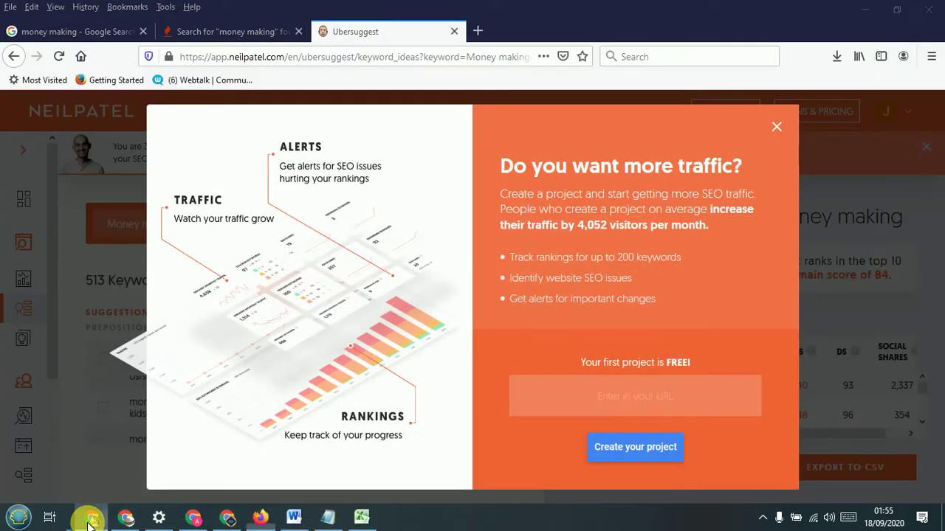
left_click(89, 517)
left_click(90, 517)
left_click(127, 518)
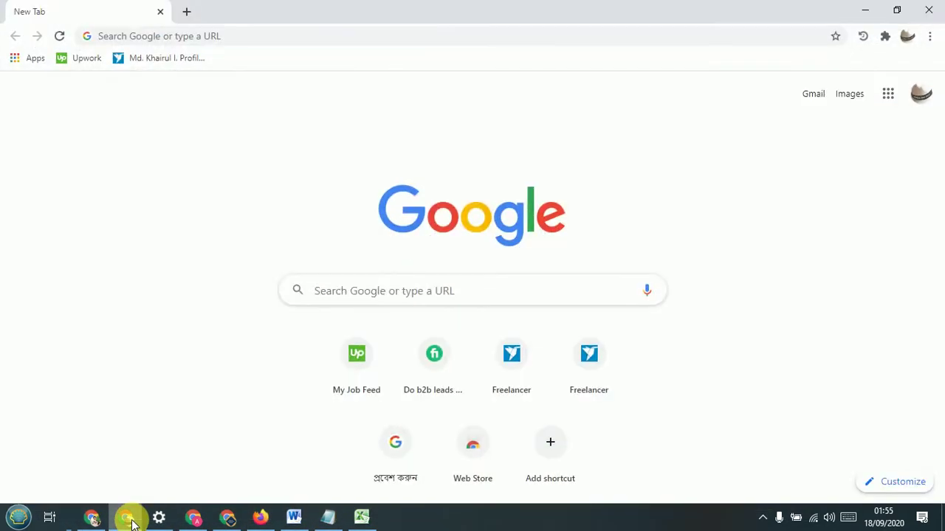
left_click(127, 518)
Return to Keyword Planner in Chrome and replace the "Money m" keyword with "Money Making".
left_click(190, 520)
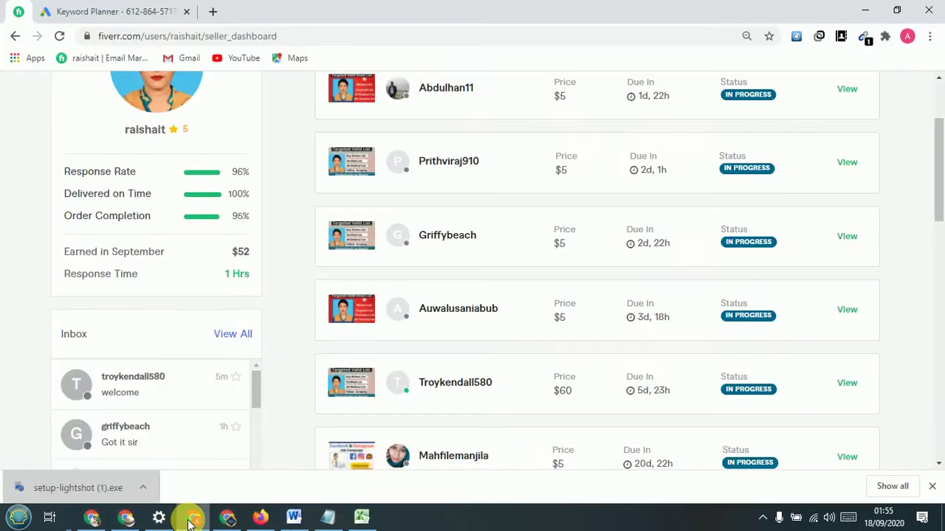
left_click(96, 10)
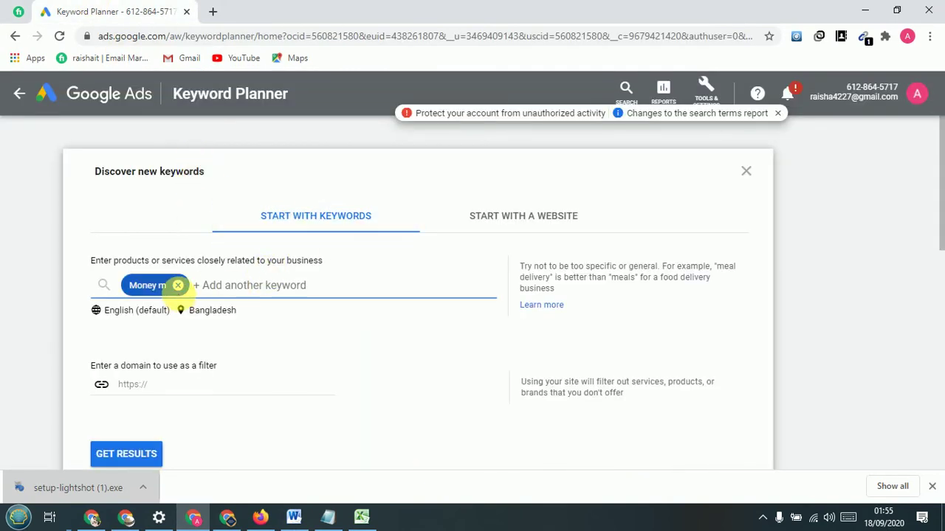
left_click(178, 286)
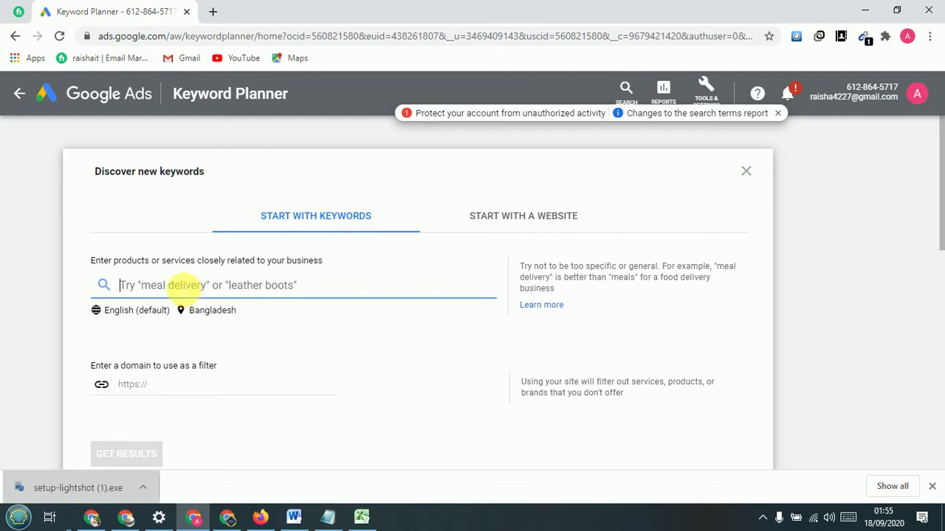
type("MO")
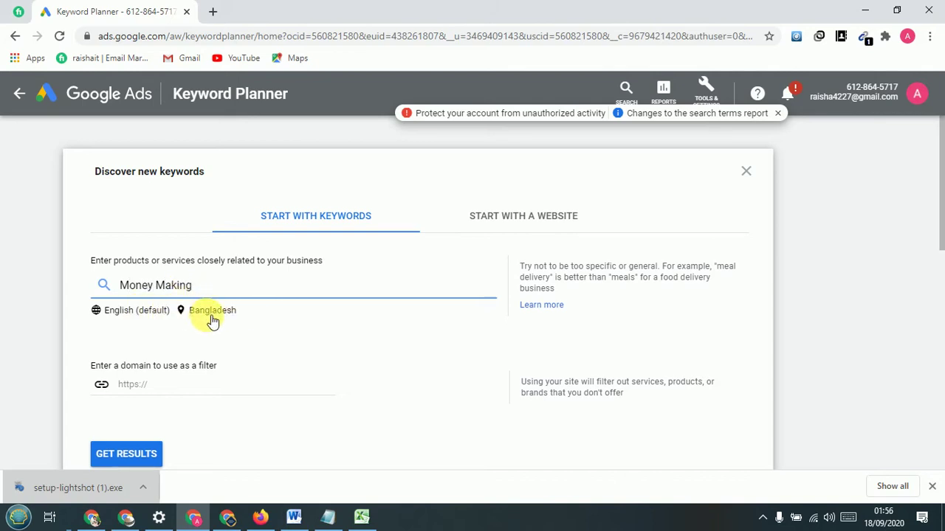
Change the targeted location from Bangladesh to the state of California, United States, and save it.
left_click(216, 313)
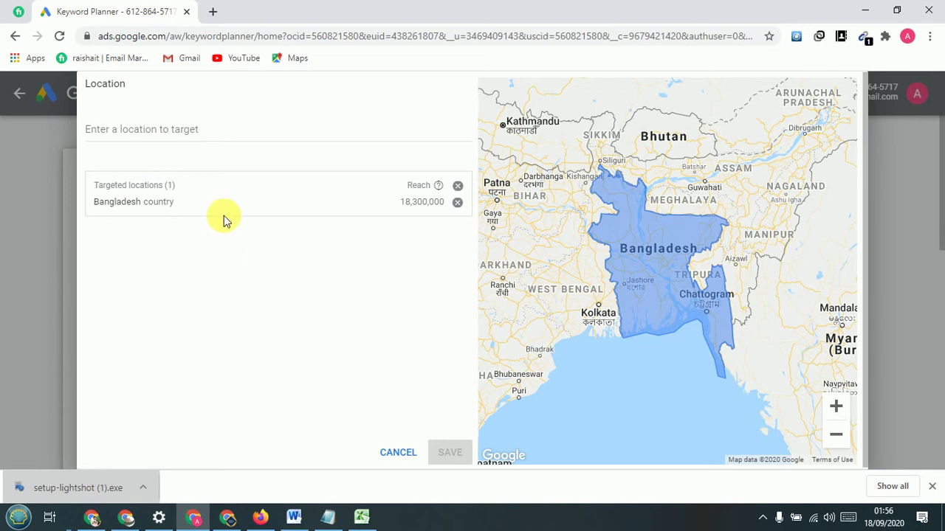
left_click(182, 140)
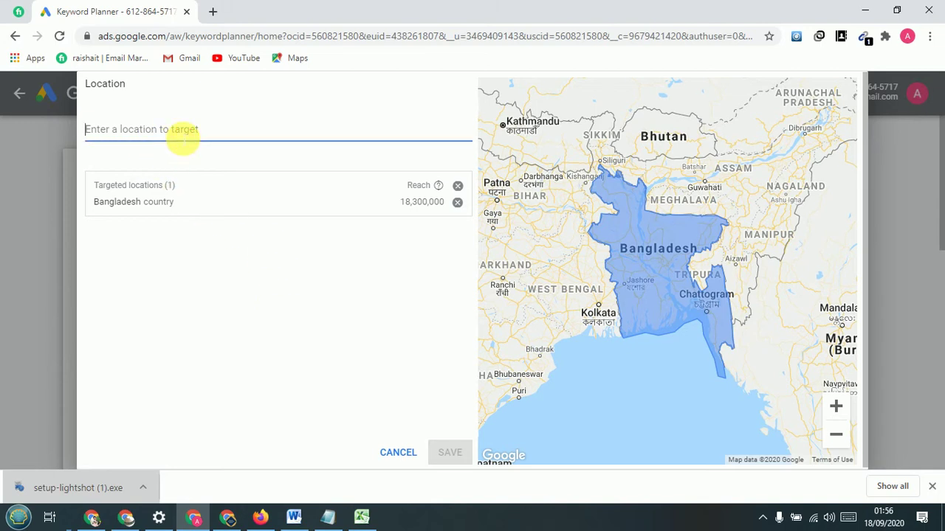
type("USA")
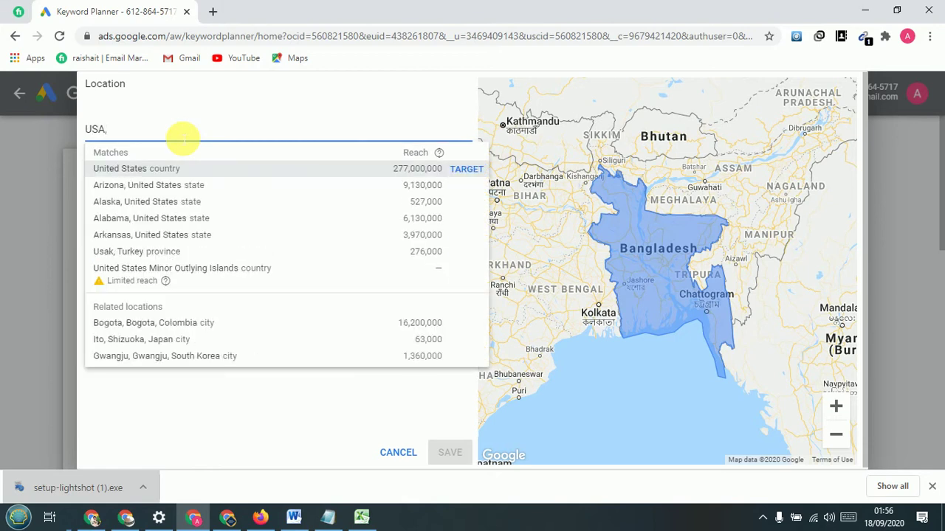
type(",CA")
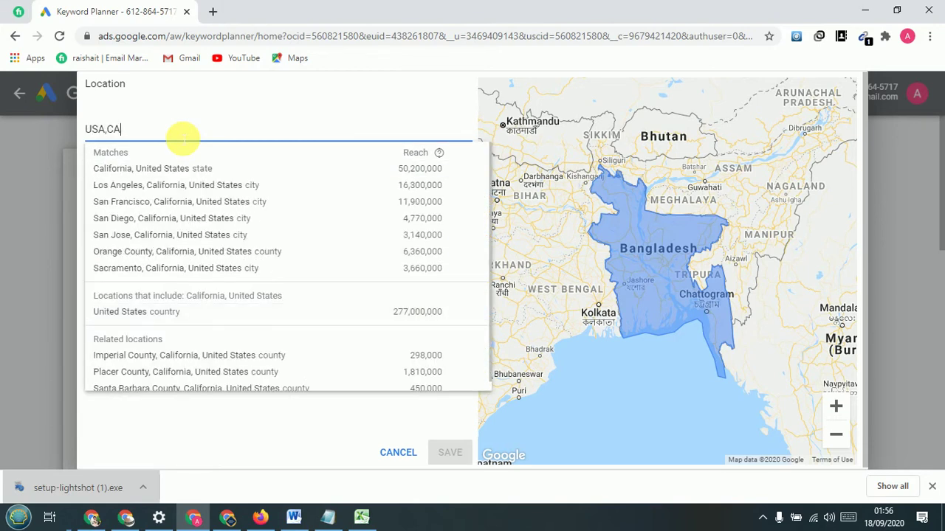
key("BackSpace")
type("ali")
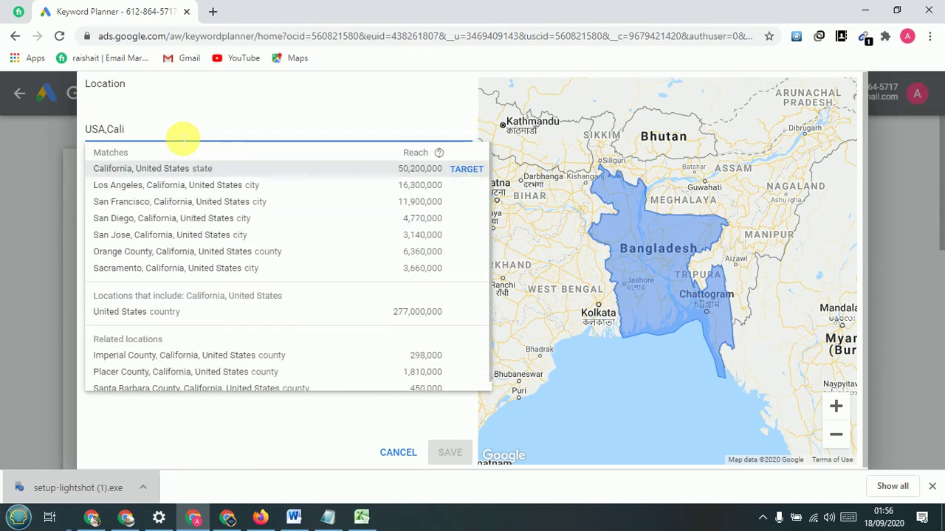
left_click(159, 172)
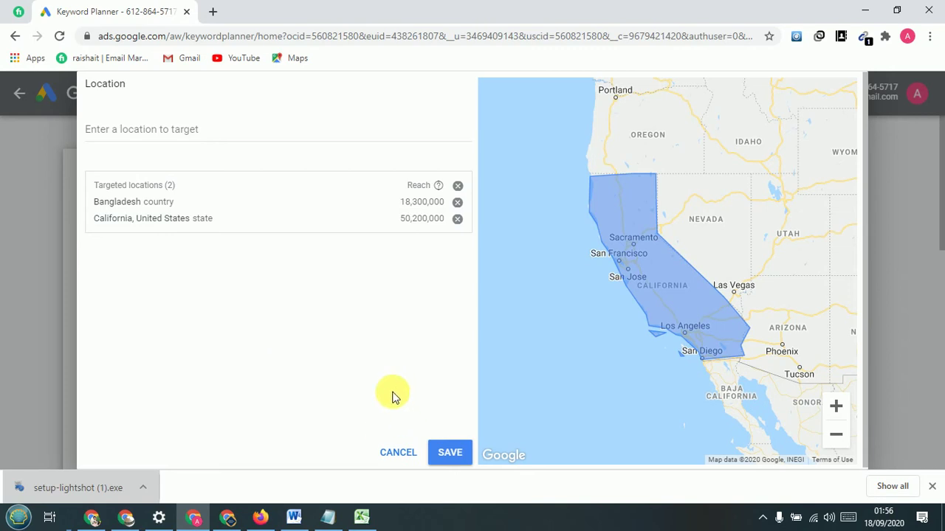
left_click(457, 202)
left_click(450, 453)
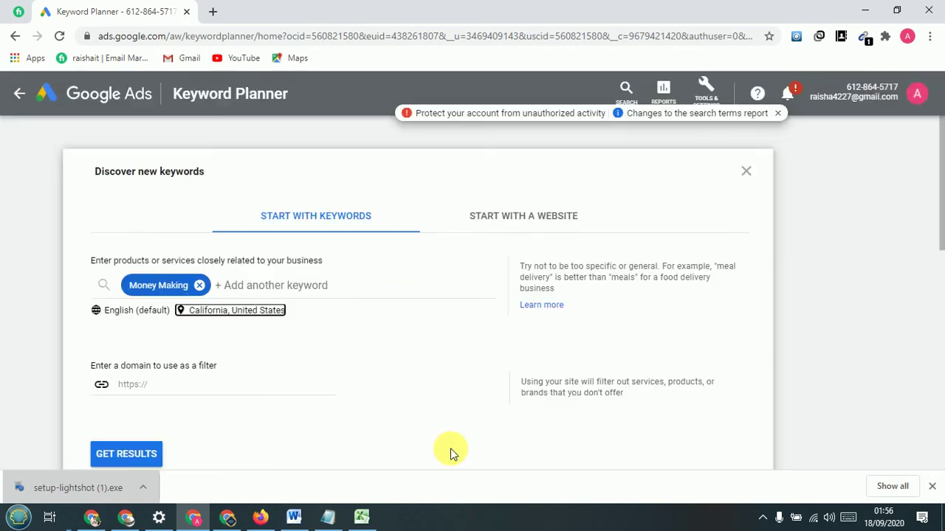
Get the keyword idea results for "Money Making".
scroll(290, 395, "down", 2)
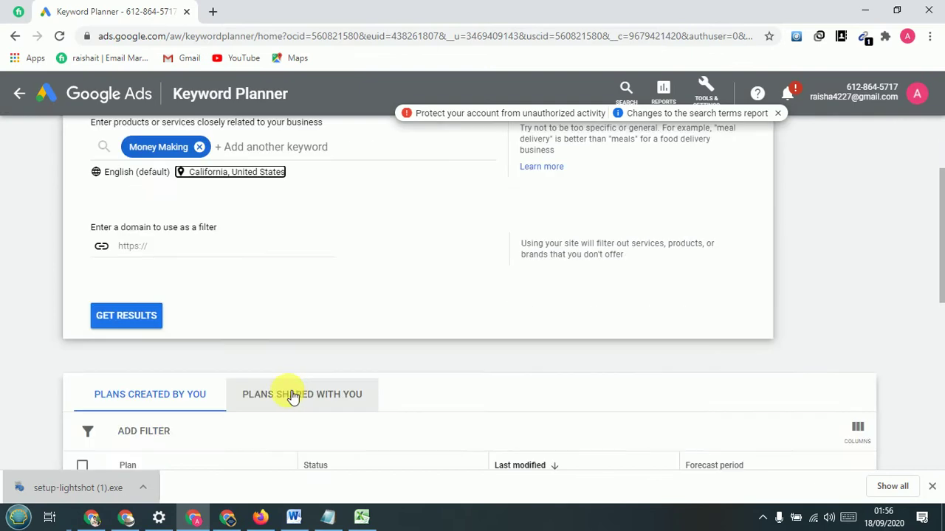
left_click(131, 323)
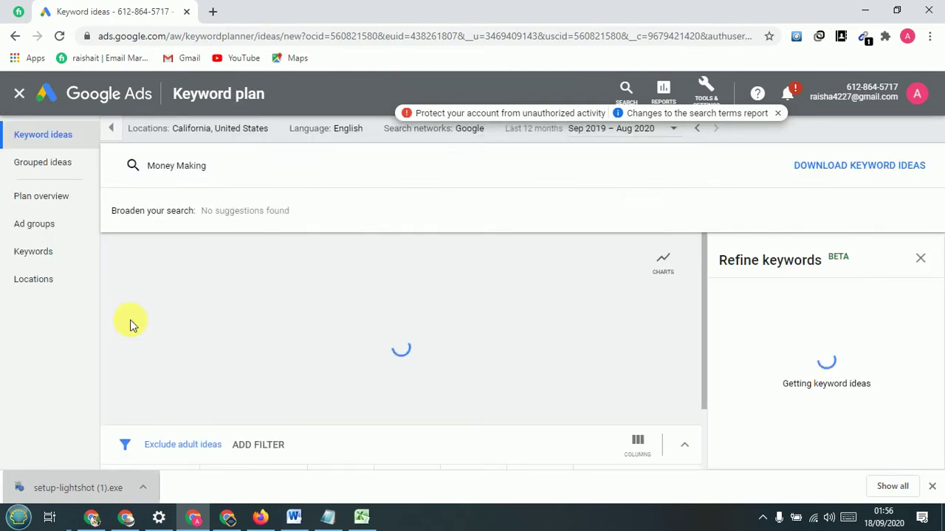
left_click(763, 518)
left_click(763, 519)
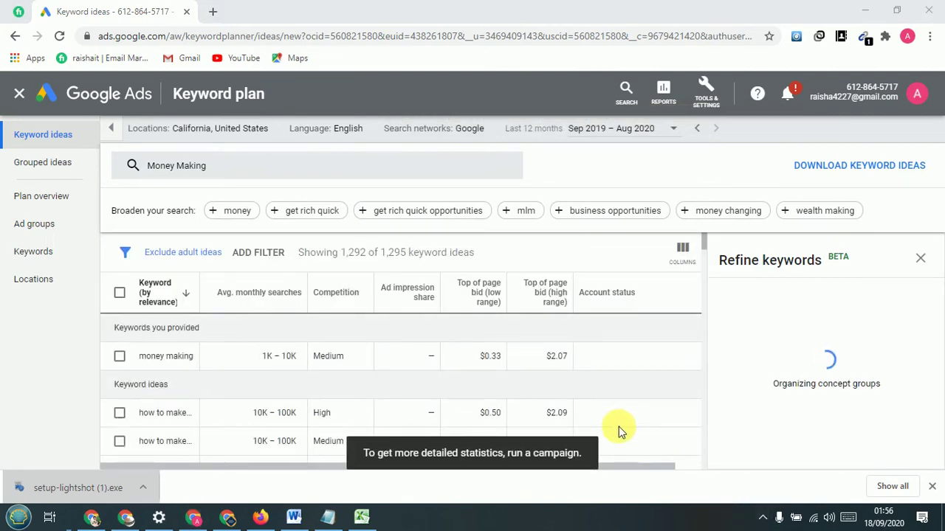
Look through the first page of "Money Making" keyword ideas, examining their average monthly searches and competition levels.
scroll(243, 353, "down", 1)
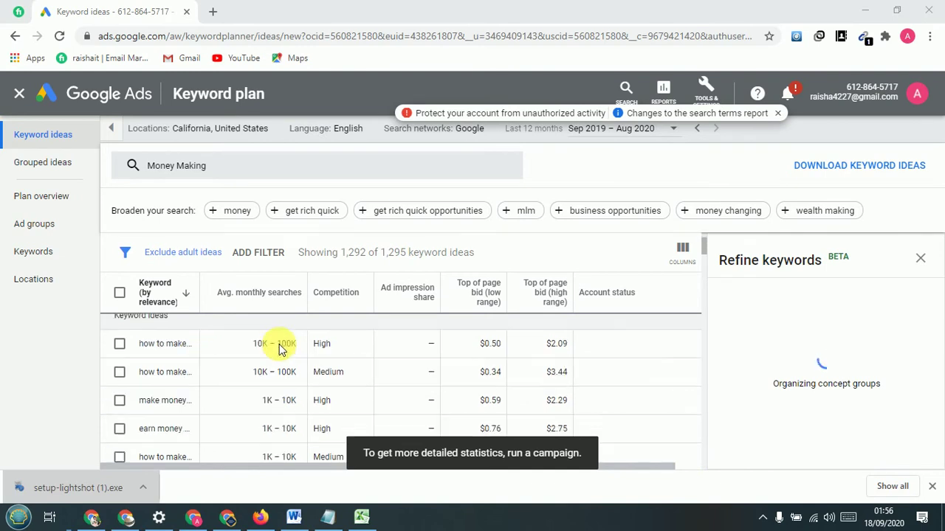
scroll(274, 384, "down", 10)
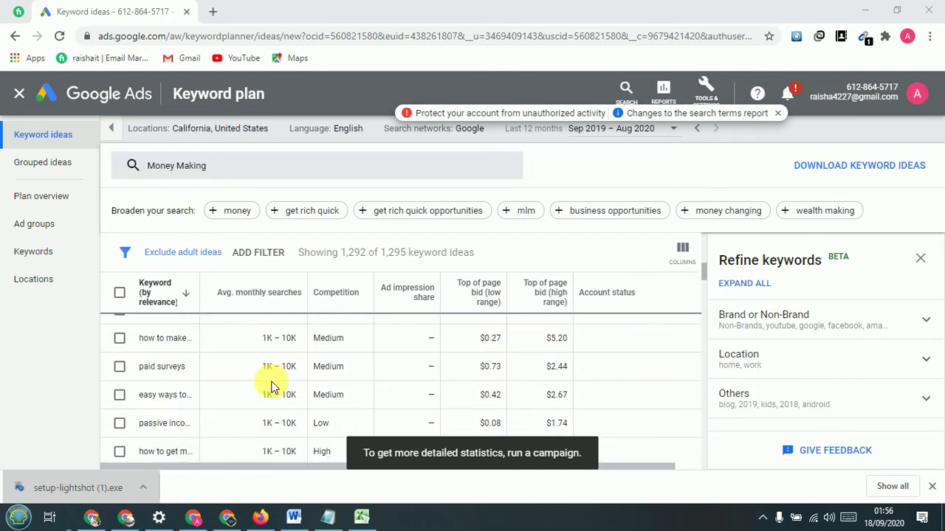
scroll(271, 387, "down", 5)
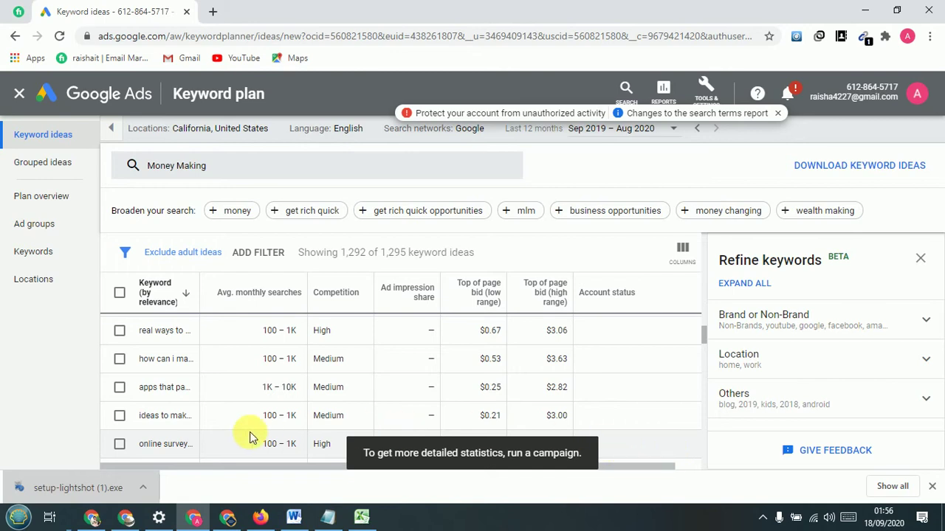
scroll(152, 384, "up", 15)
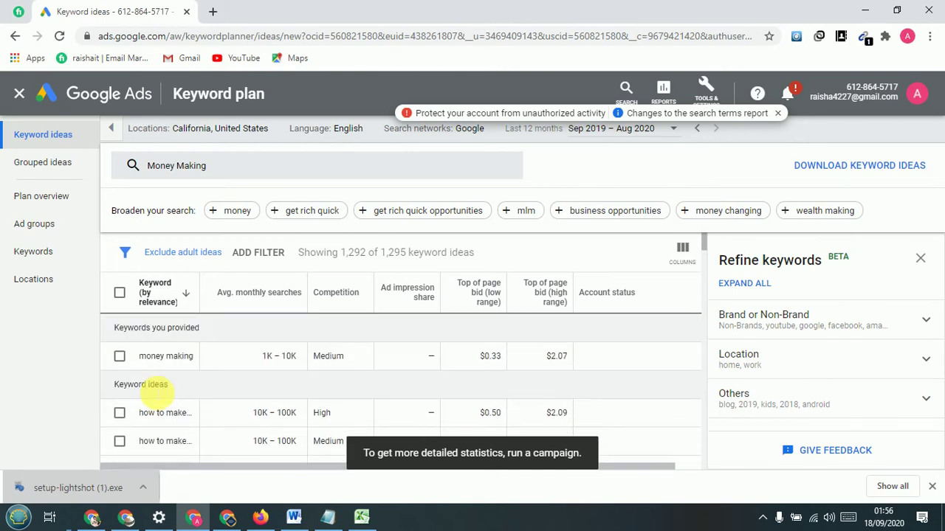
scroll(207, 388, "down", 5)
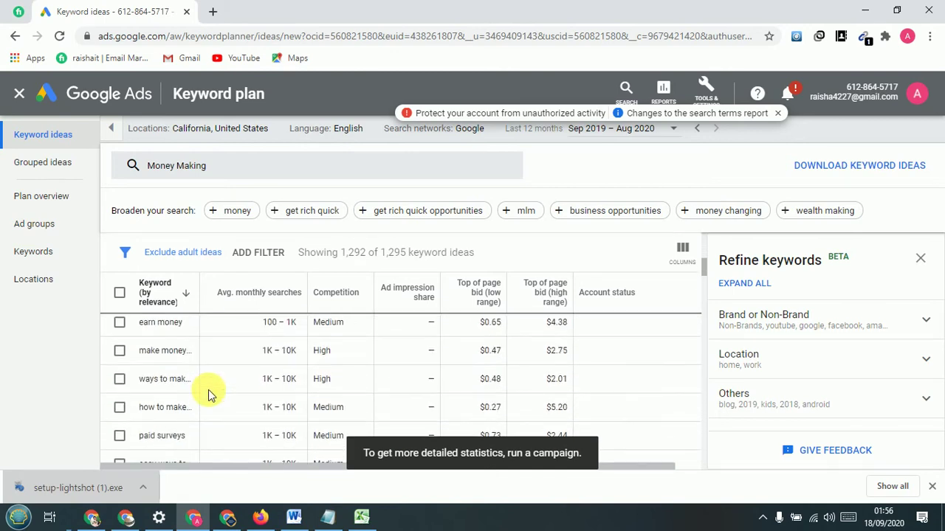
scroll(208, 390, "down", 10)
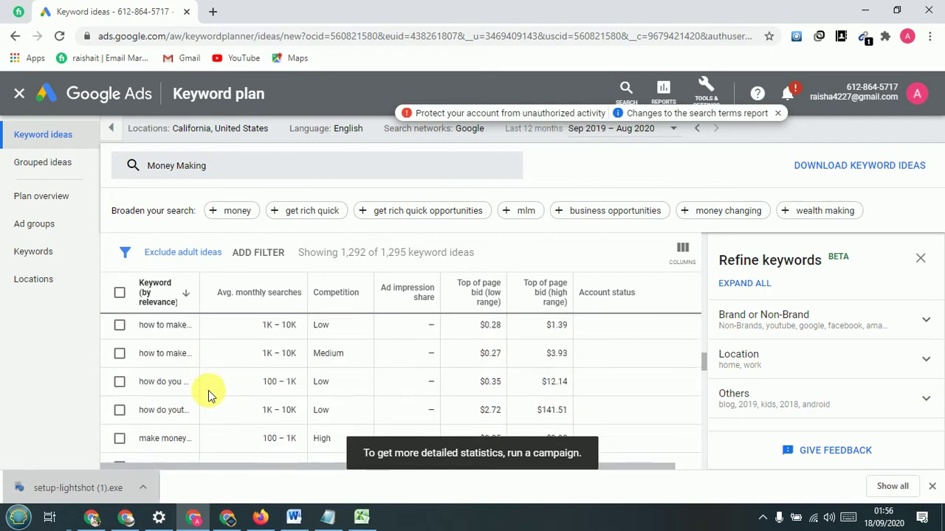
scroll(306, 384, "down", 10)
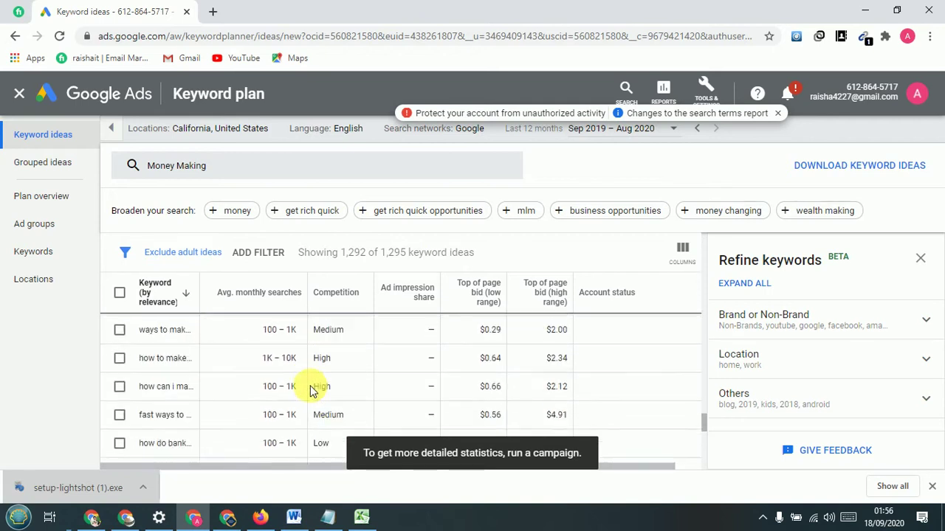
scroll(310, 385, "down", 5)
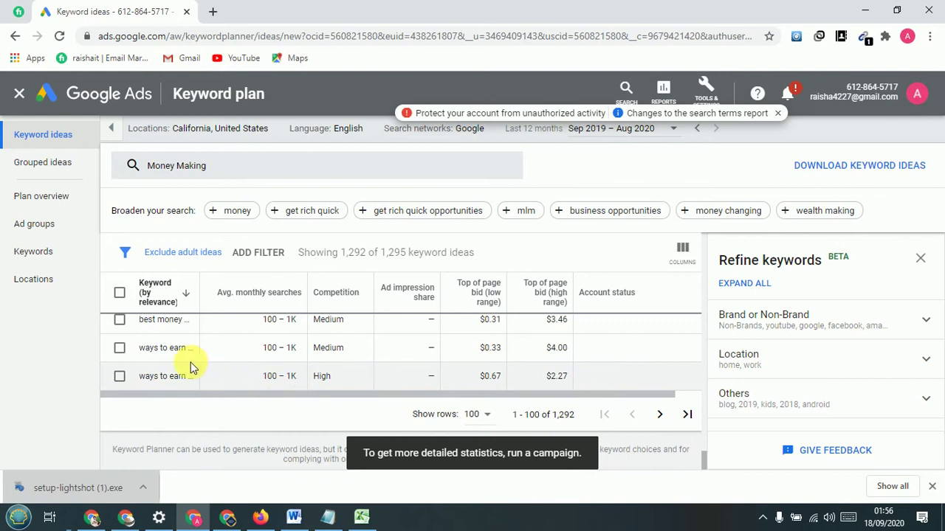
scroll(189, 364, "up", 3)
scroll(162, 350, "up", 5)
scroll(133, 321, "down", 3)
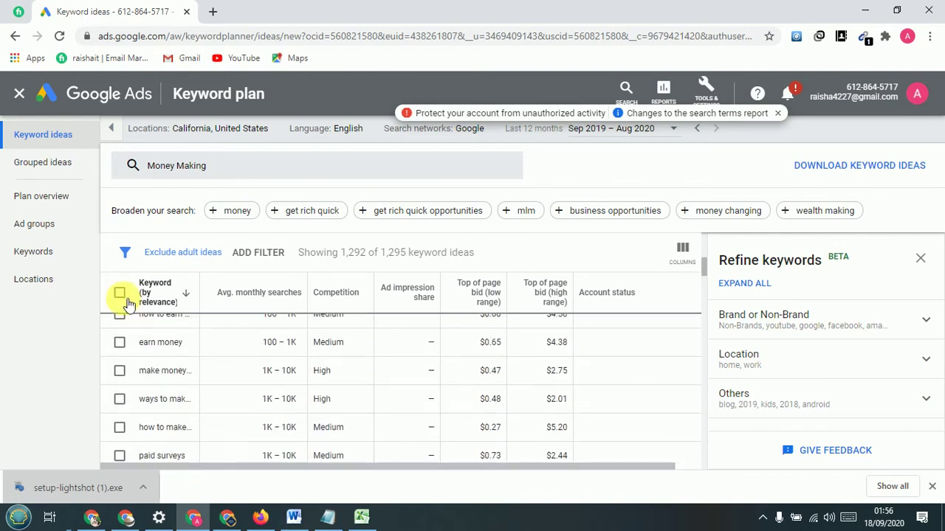
scroll(122, 319, "up", 3)
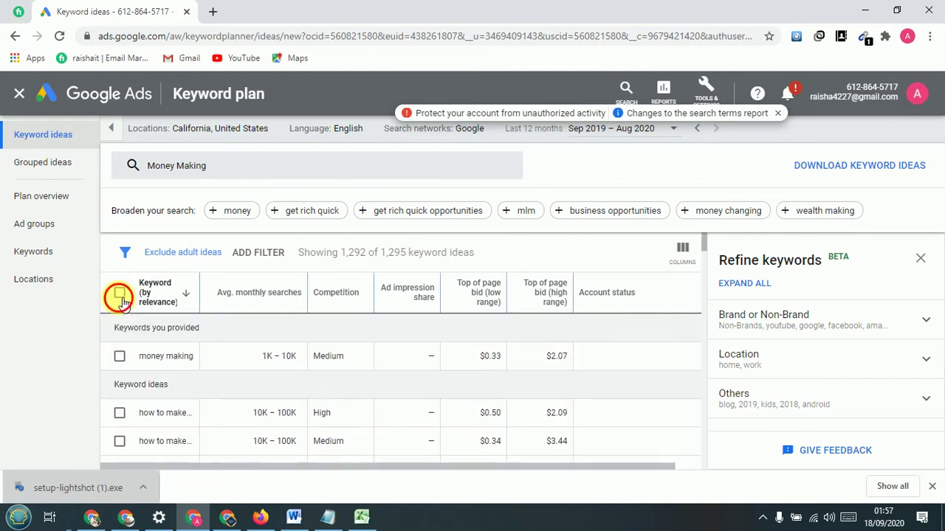
Select all 100 keyword ideas on the first results page and copy them to the clipboard.
left_click(121, 297)
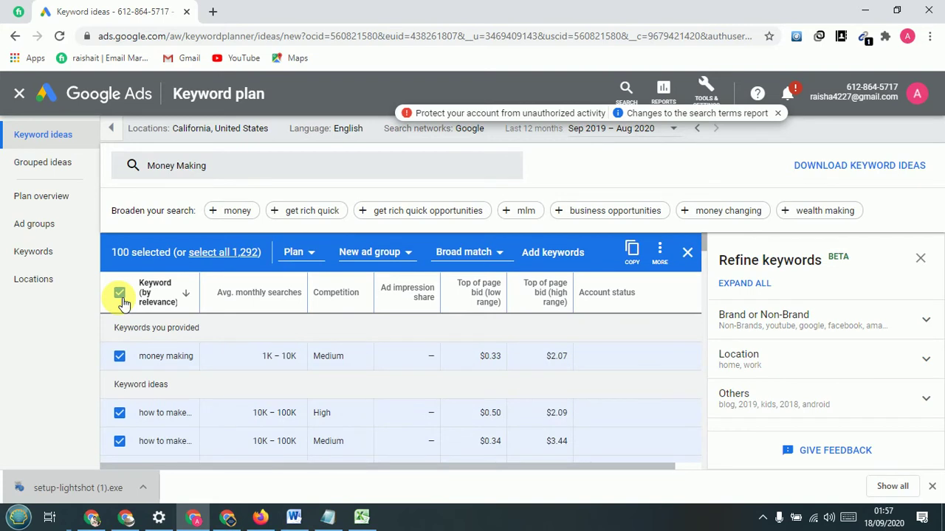
scroll(169, 396, "down", 10)
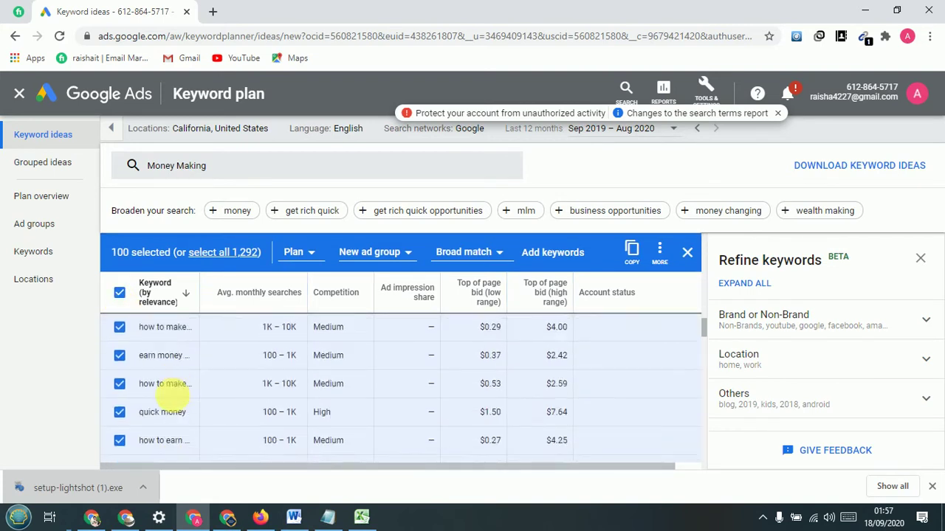
scroll(172, 399, "down", 6)
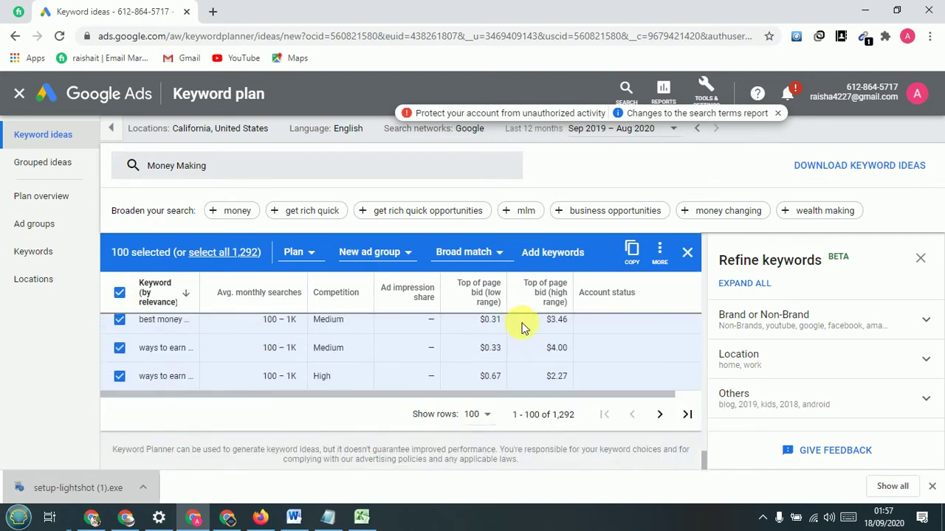
left_click(633, 253)
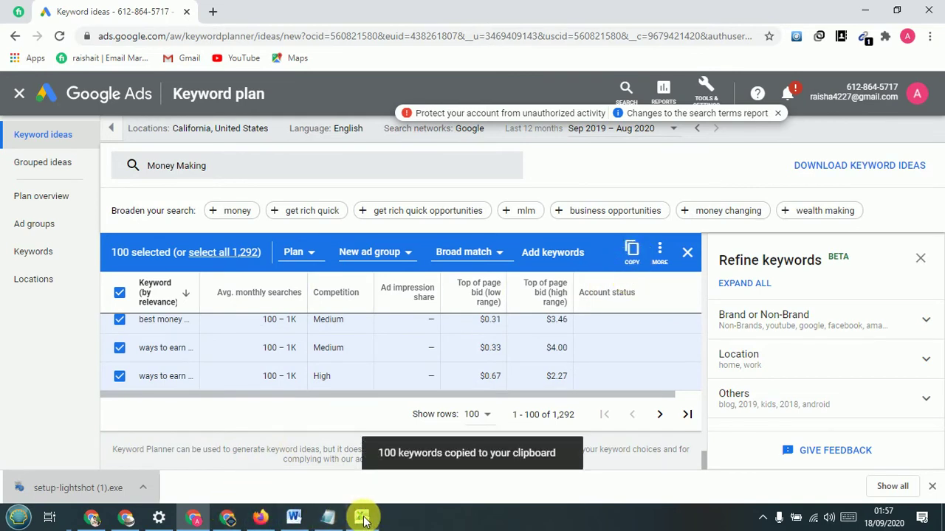
Switch to the Notepad keyword list, paste the copied keywords on a new line below "money making course", and save the file.
left_click(328, 516)
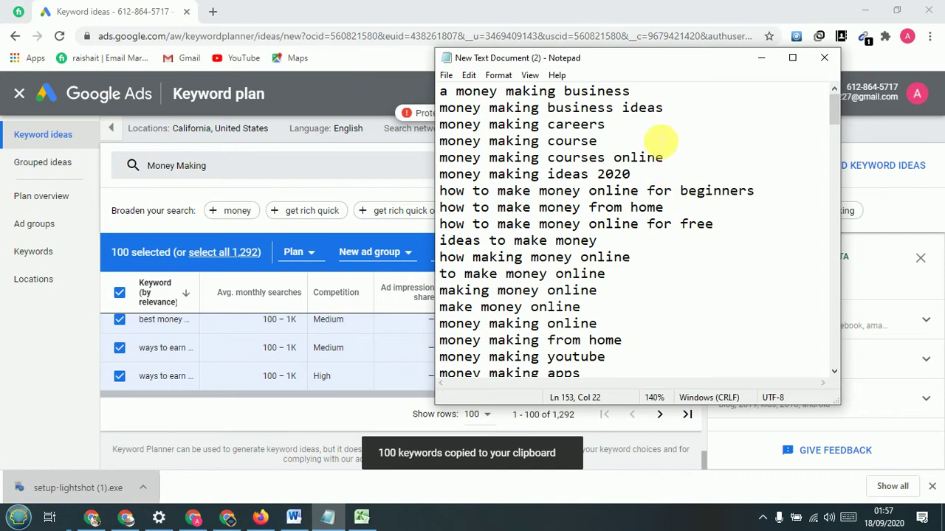
key("Return")
key("ctrl+v")
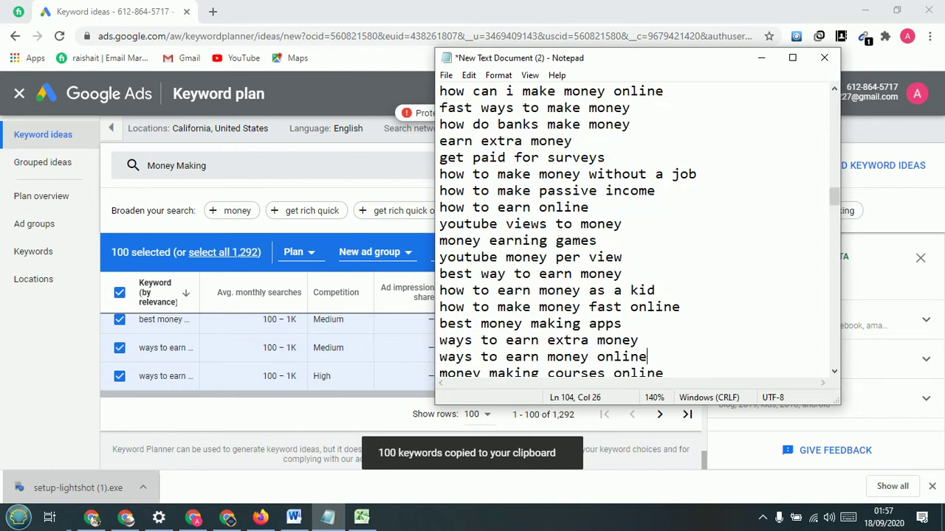
scroll(648, 197, "up", 4)
scroll(648, 196, "up", 15)
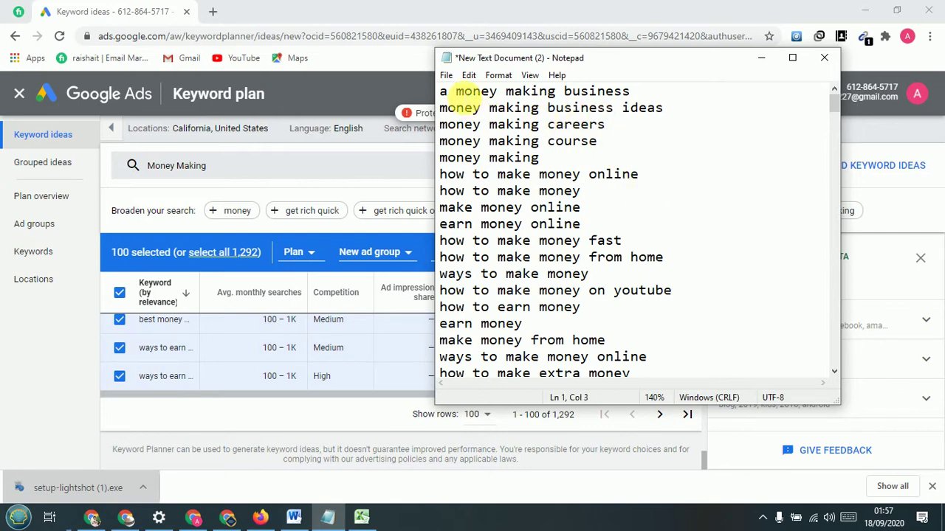
key("BackSpace")
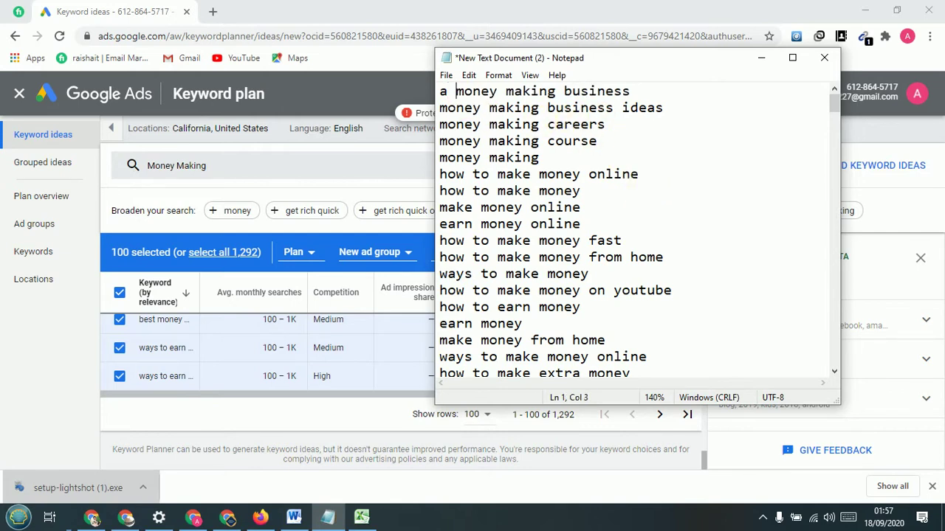
key("ctrl+s")
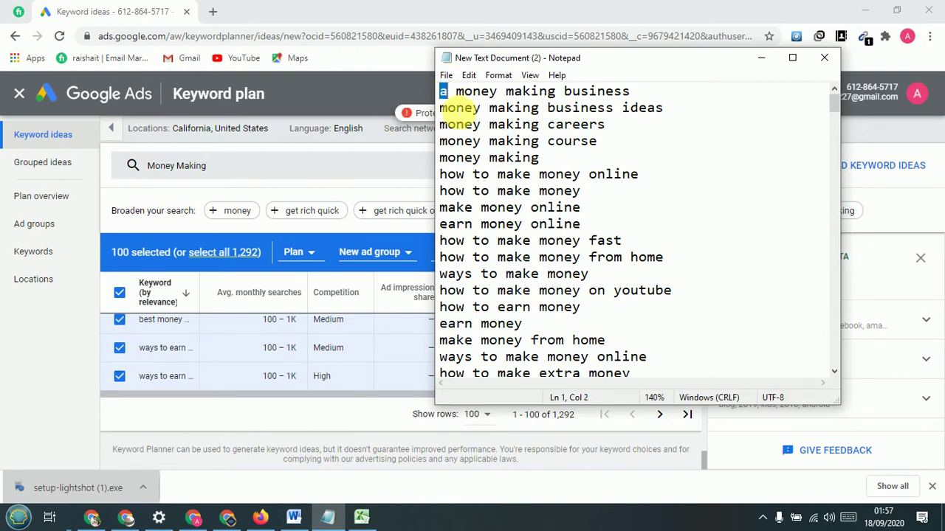
Select and copy the entire keyword list, from "a money making business" to "money making job apps", and minimize Notepad.
left_click_drag(441, 91, 677, 379)
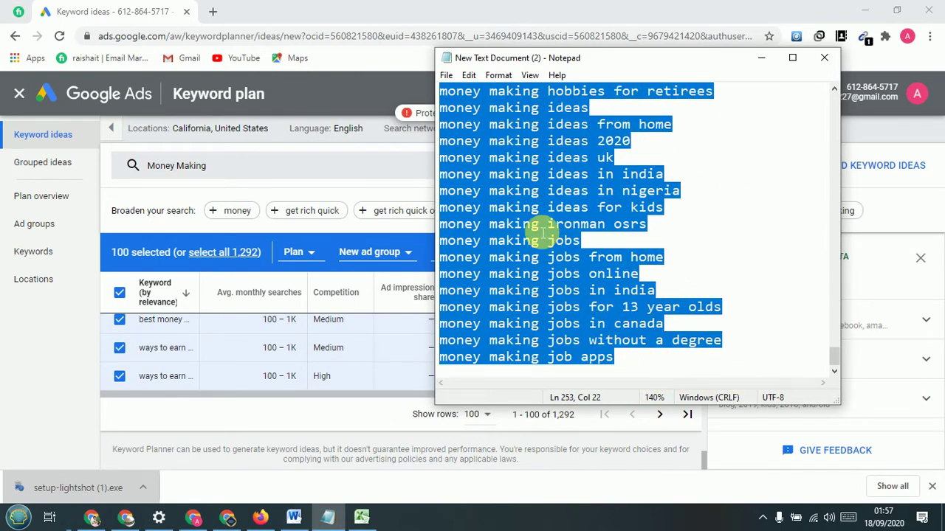
scroll(544, 236, "up", 10)
scroll(544, 232, "up", 20)
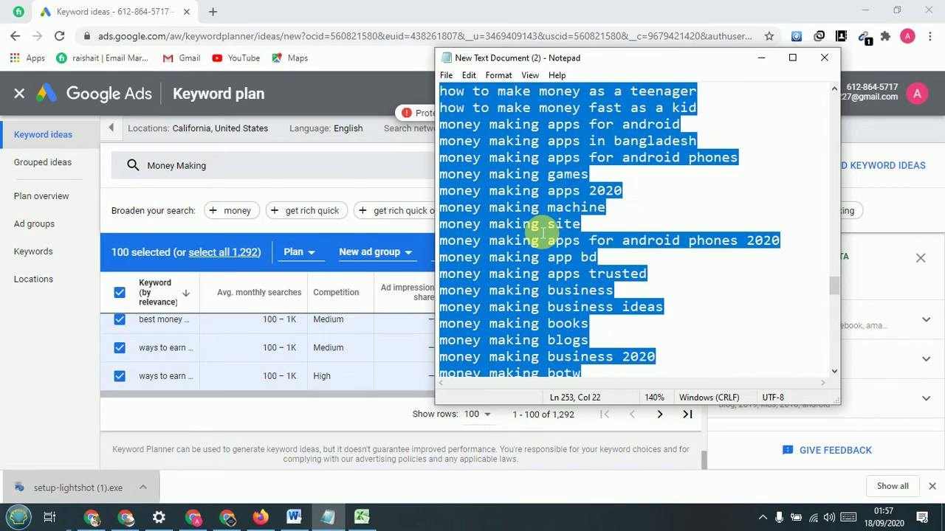
scroll(541, 233, "up", 20)
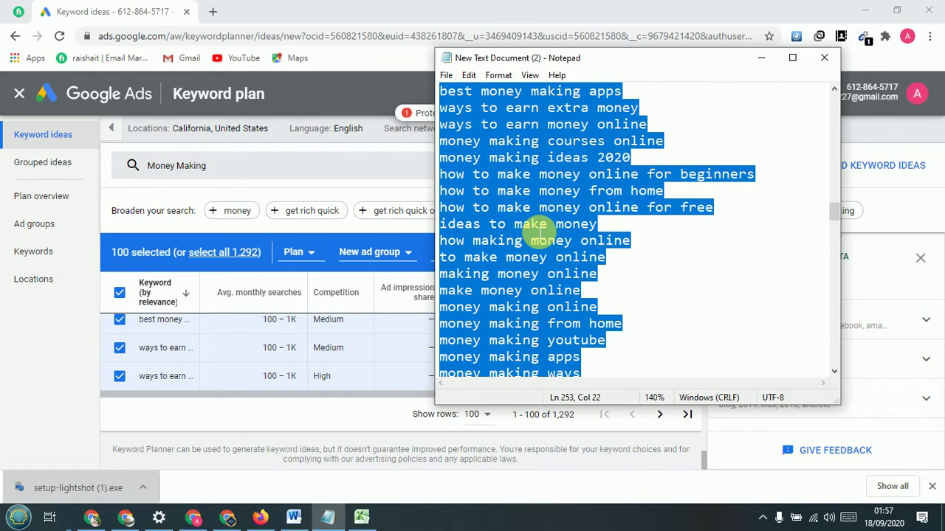
scroll(541, 233, "up", 15)
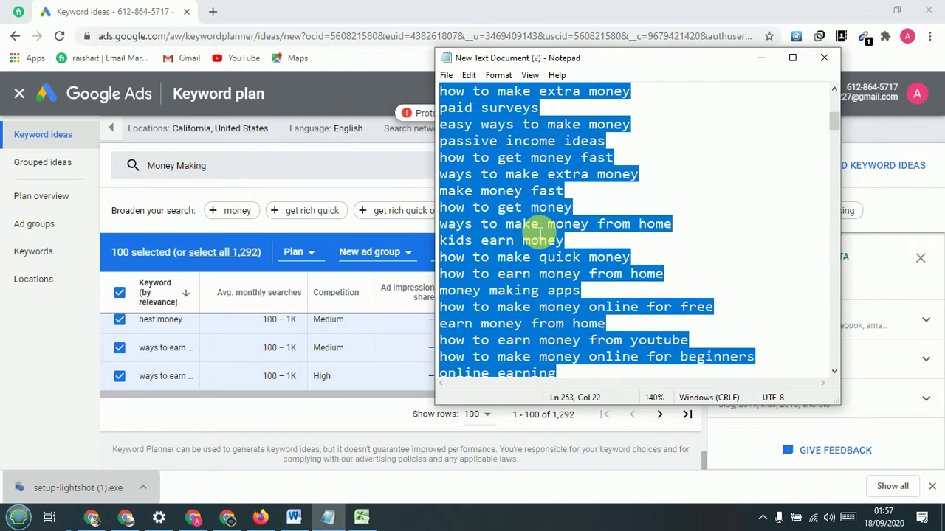
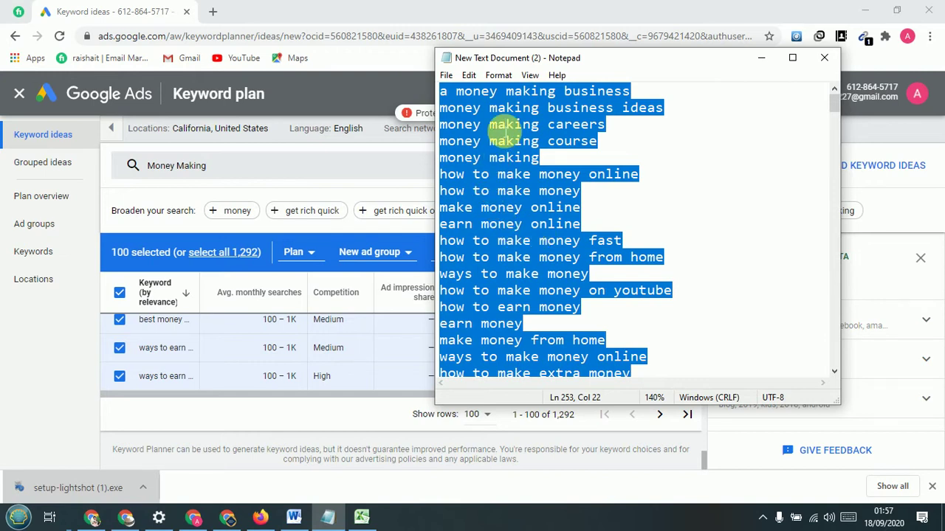
left_click(760, 57)
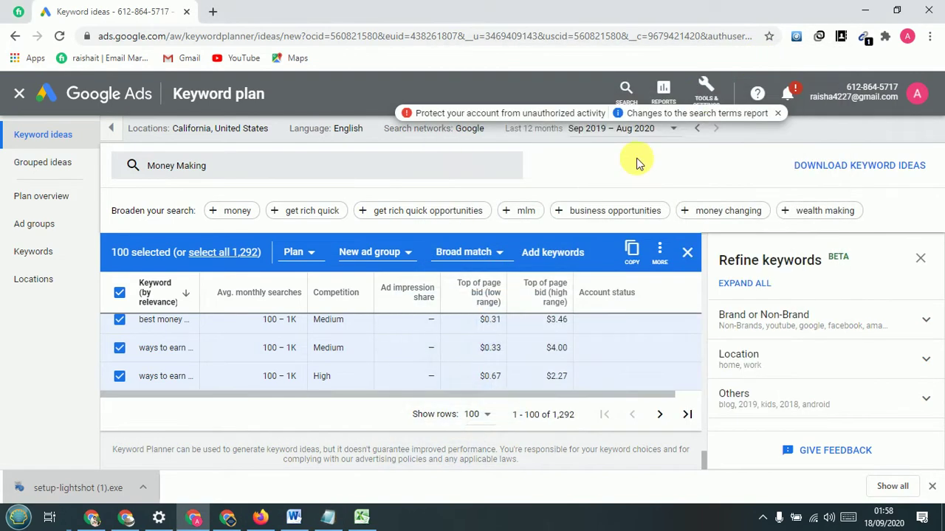
Return to the Keyword Planner home page, open Get search volume and forecasts, and paste the copied keyword list.
scroll(195, 247, "up", 5)
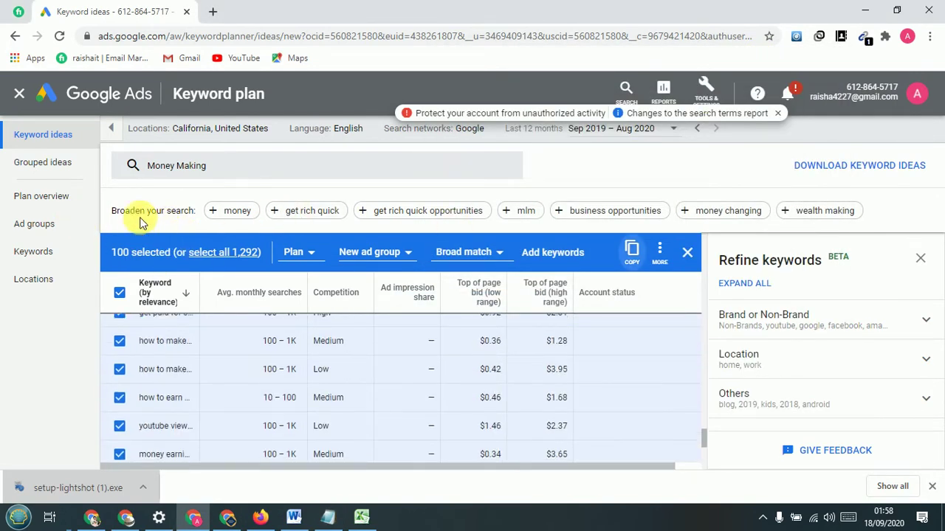
left_click(28, 102)
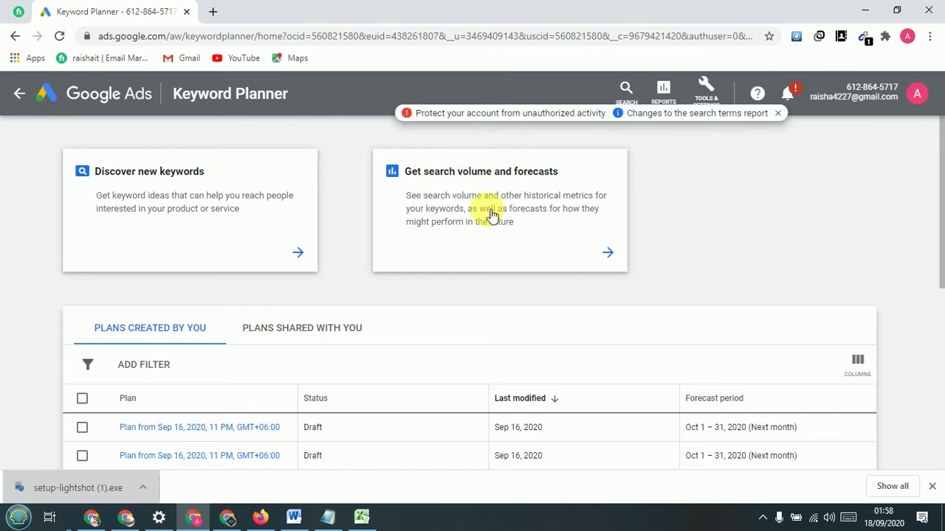
left_click(481, 220)
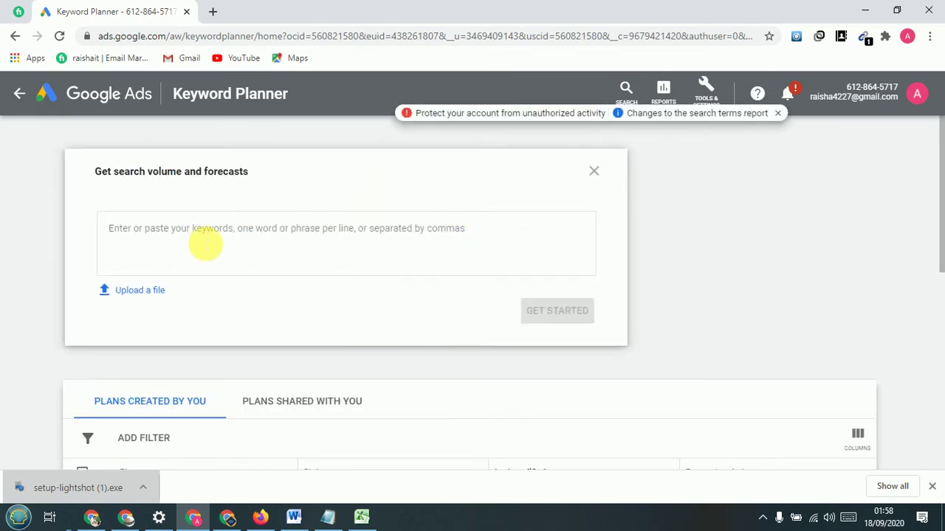
key("ctrl+v")
Check through the pasted keyword list and submit it to get its search volume and forecasts.
scroll(225, 321, "up", 15)
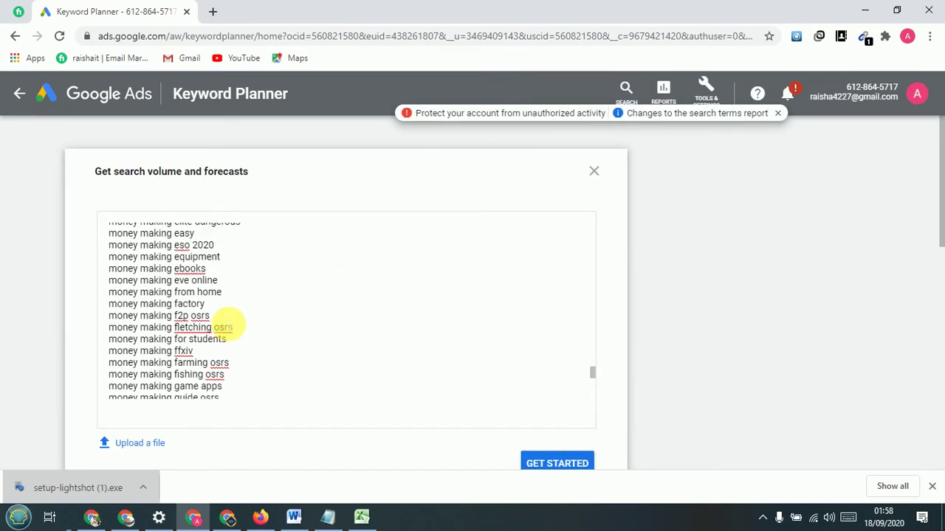
scroll(225, 324, "up", 15)
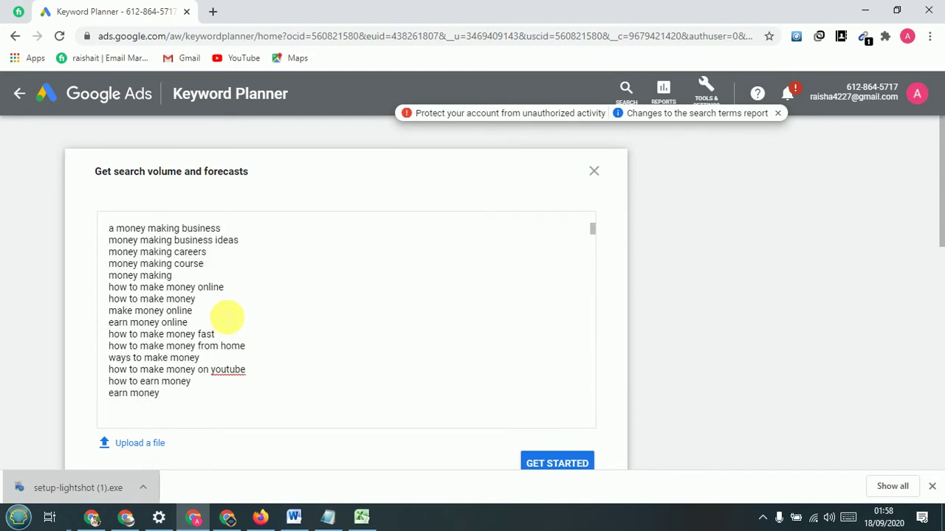
scroll(226, 317, "down", 20)
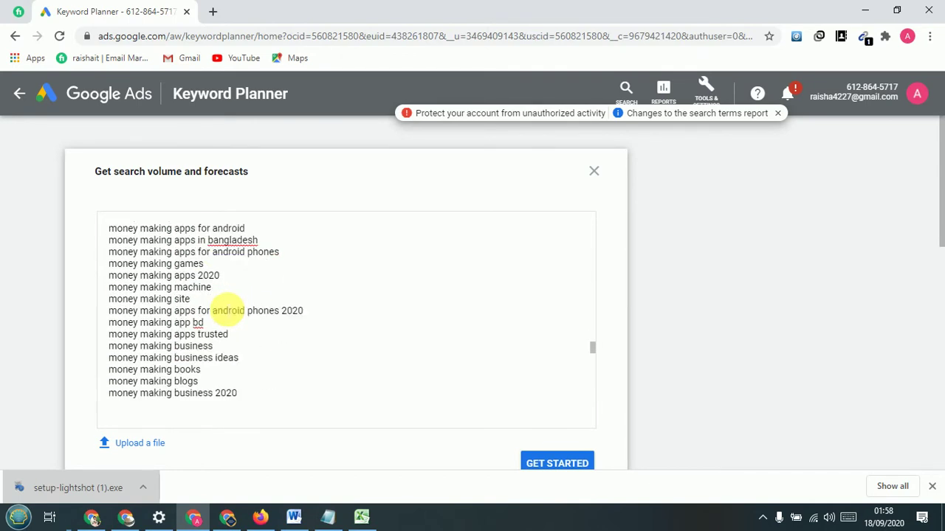
scroll(225, 316, "down", 6)
scroll(324, 296, "up", 2)
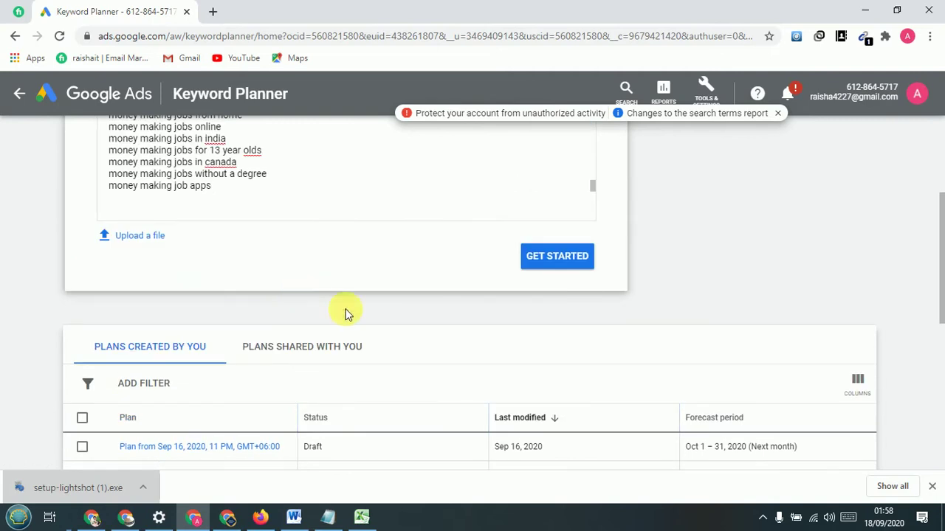
scroll(296, 318, "up", 15)
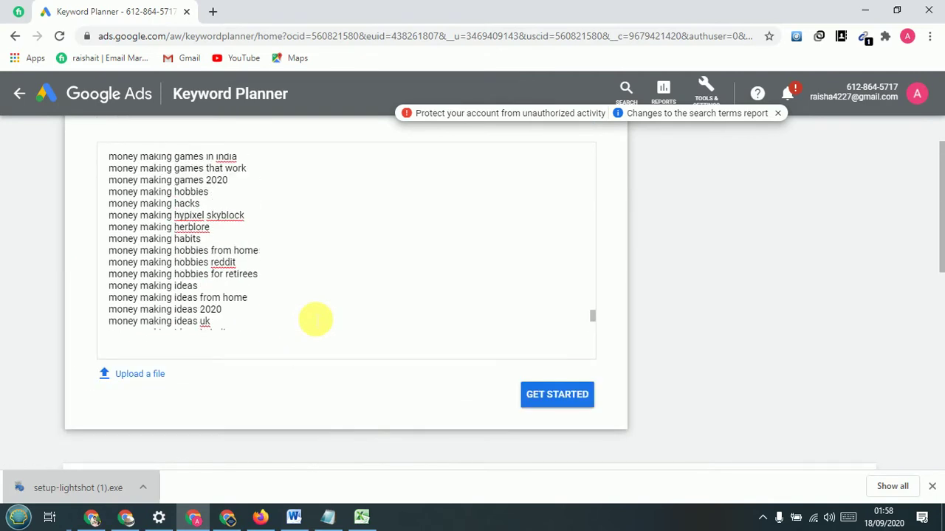
scroll(317, 323, "up", 8)
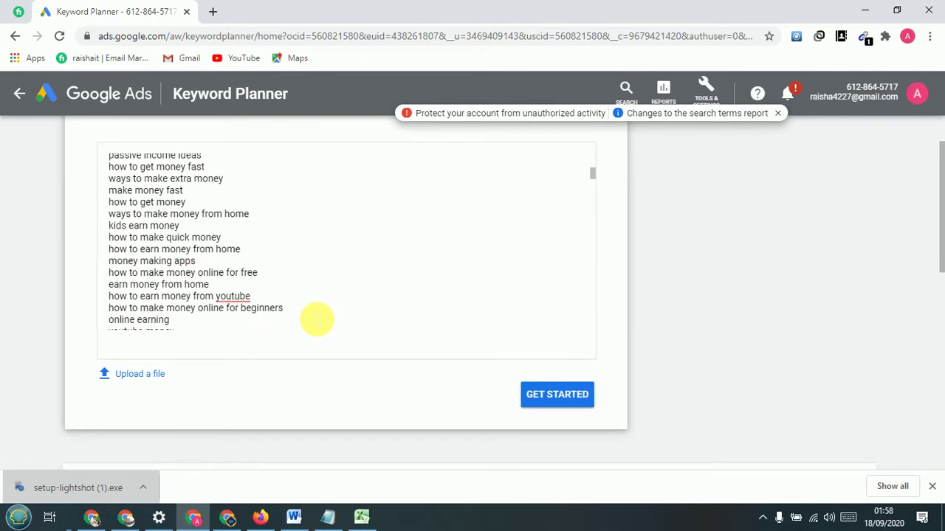
scroll(316, 313, "down", 5)
left_click(569, 400)
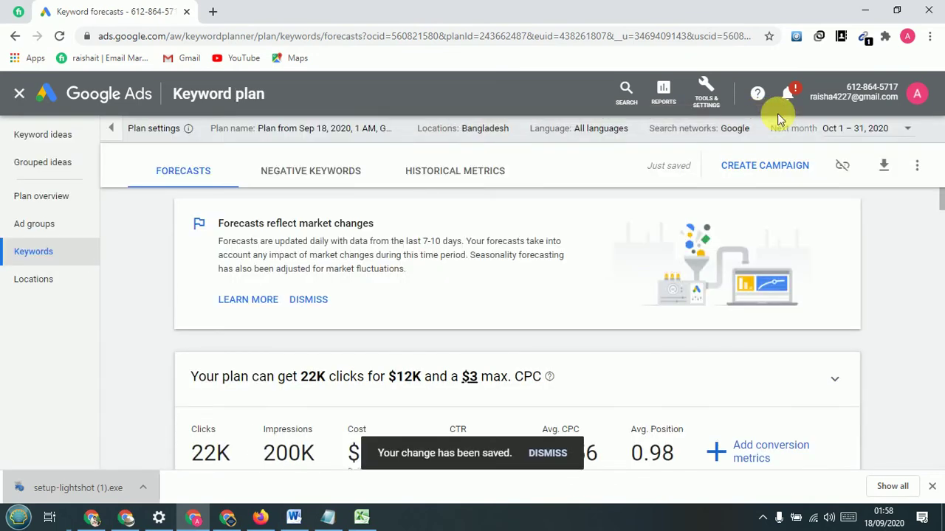
Examine the keyword forecasts table through the end of its first page, checking clicks, impressions, cost, CTR and average CPC for the submitted keywords.
left_click(777, 113)
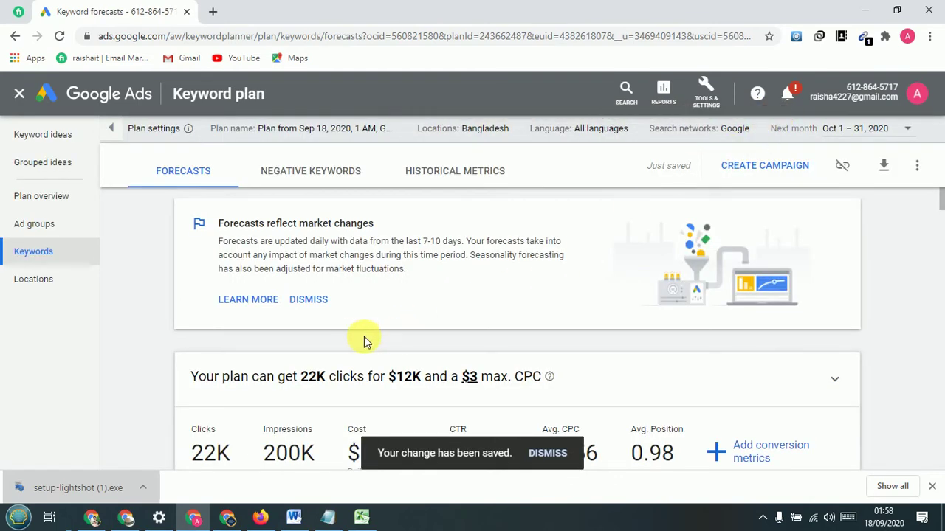
scroll(354, 336, "down", 2)
scroll(354, 346, "down", 2)
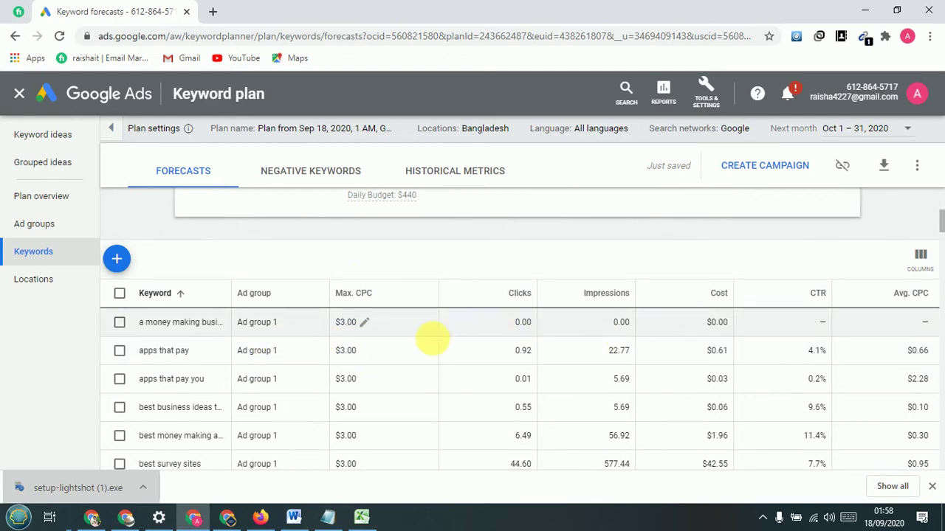
scroll(454, 350, "down", 1)
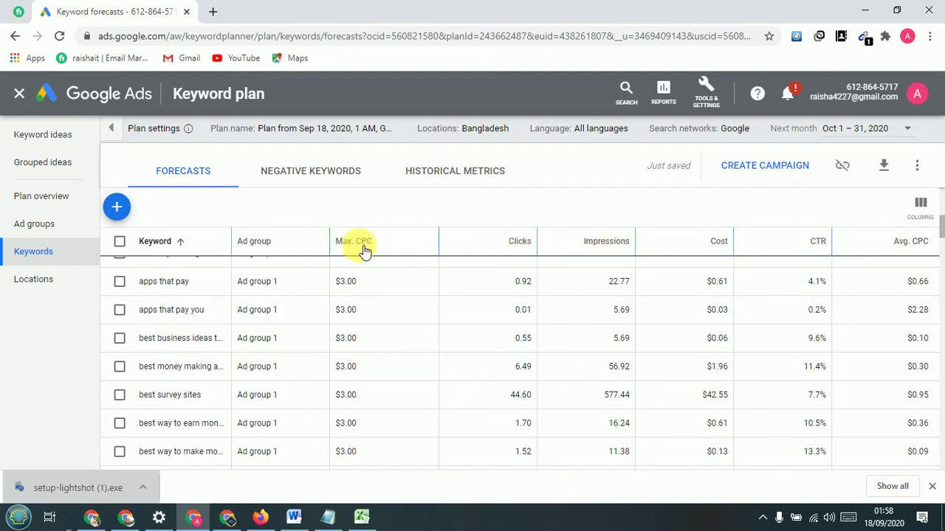
scroll(222, 263, "down", 5)
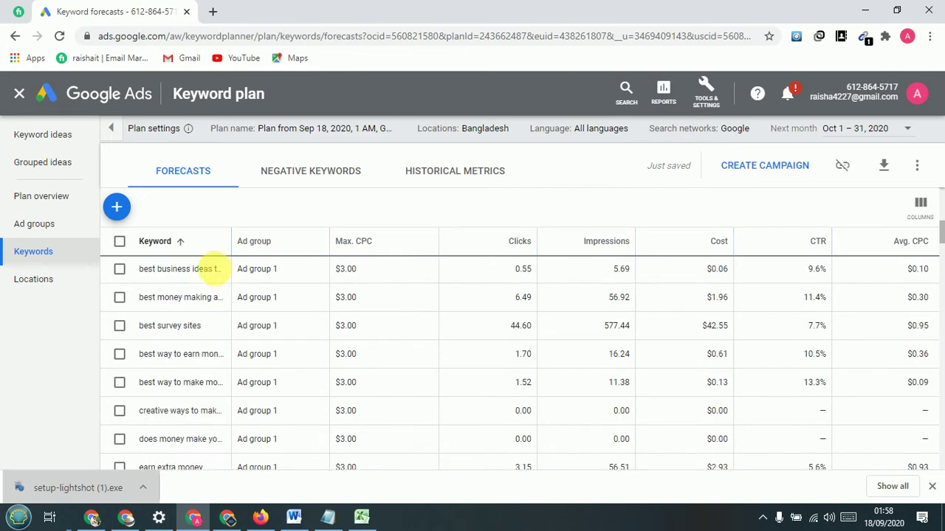
scroll(216, 285, "down", 6)
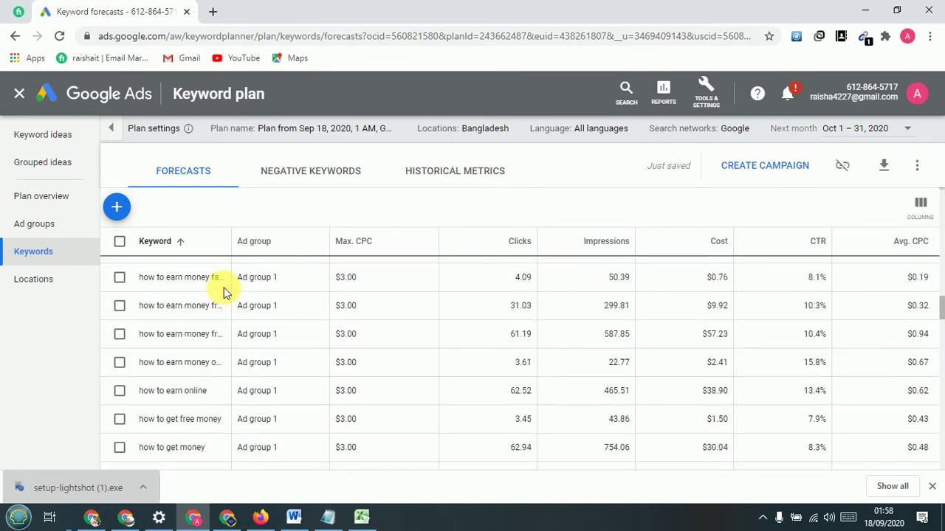
scroll(225, 293, "down", 5)
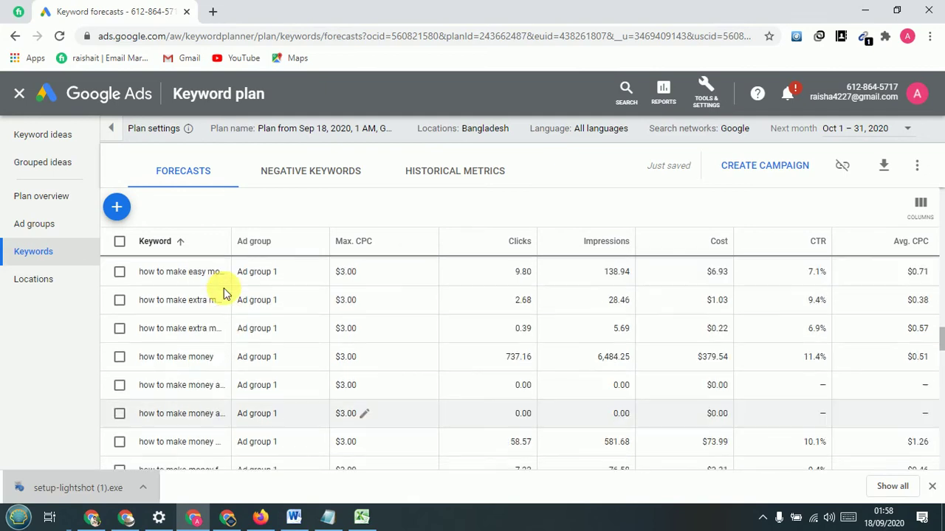
scroll(225, 293, "down", 6)
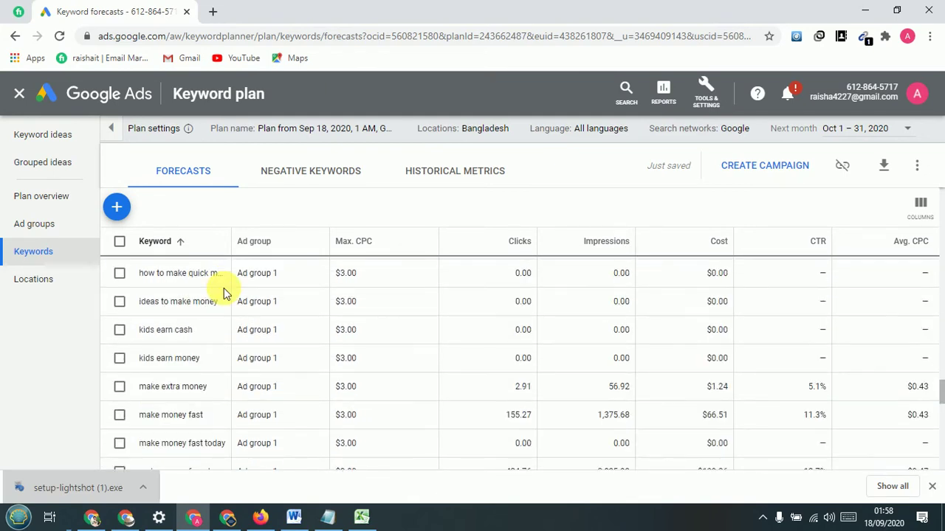
scroll(225, 293, "down", 8)
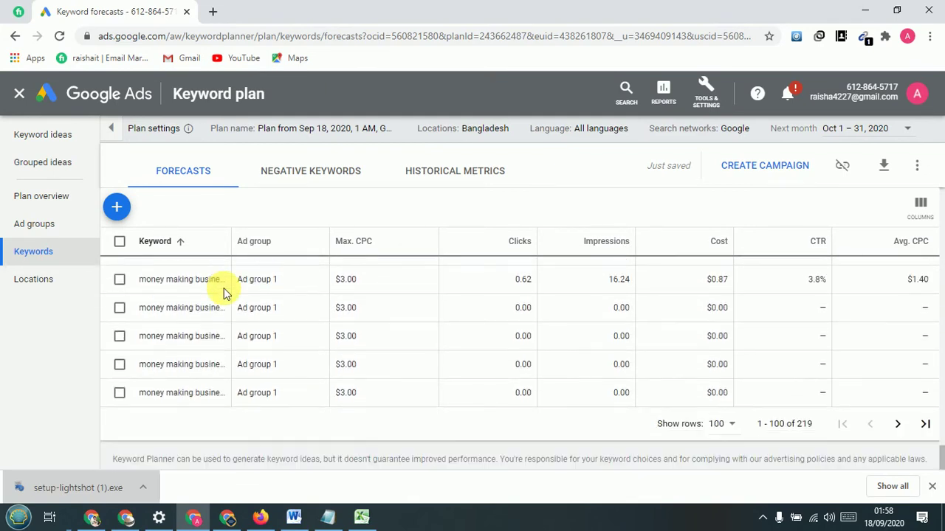
scroll(226, 293, "up", 10)
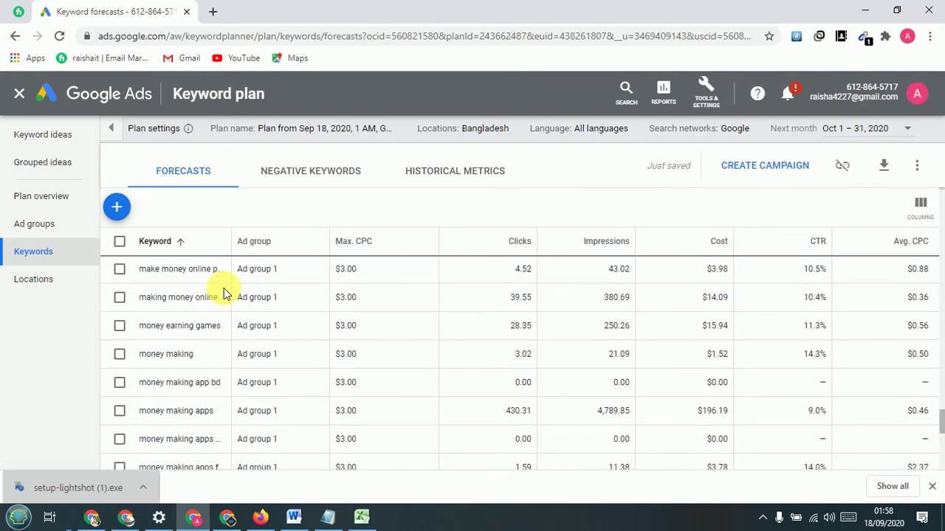
scroll(238, 299, "up", 3)
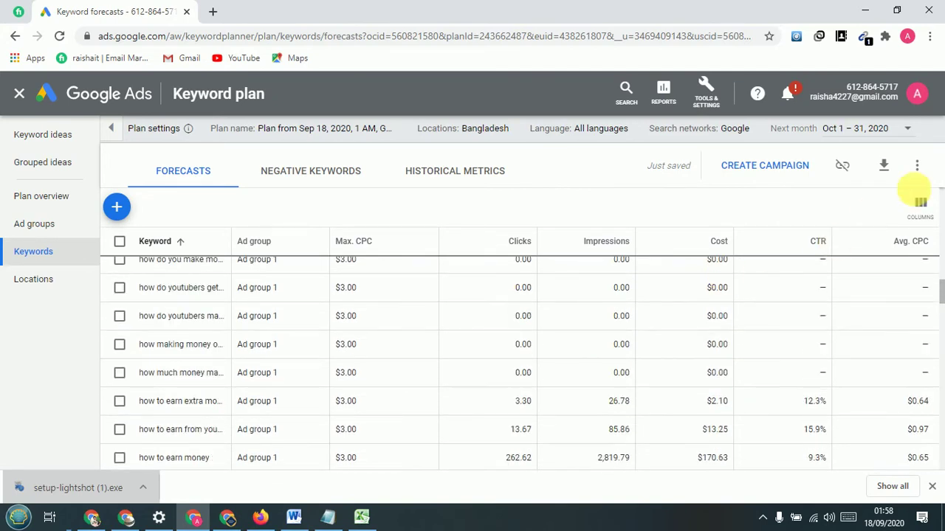
left_click(884, 170)
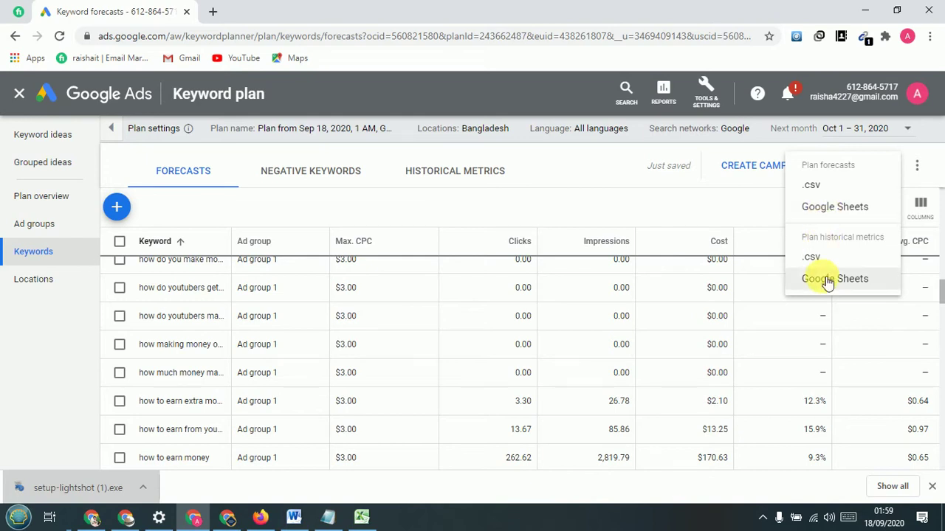
left_click(827, 218)
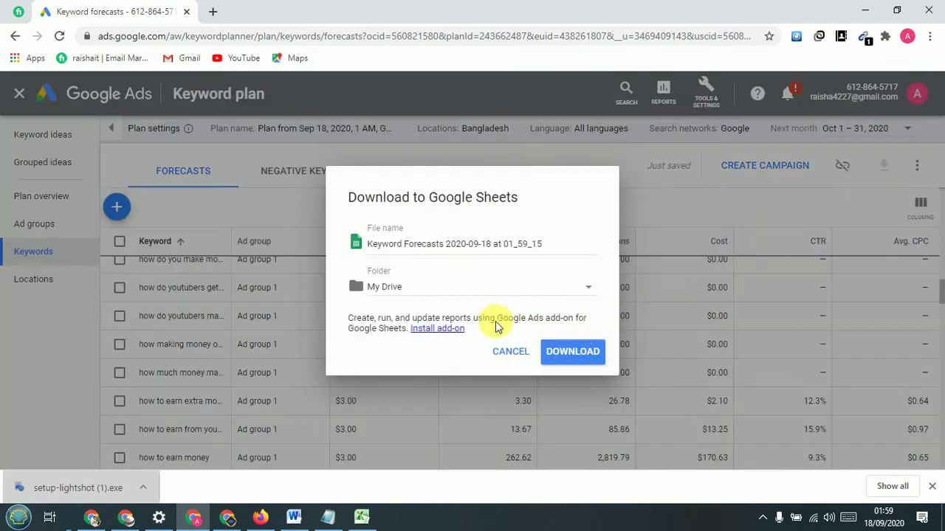
left_click(565, 351)
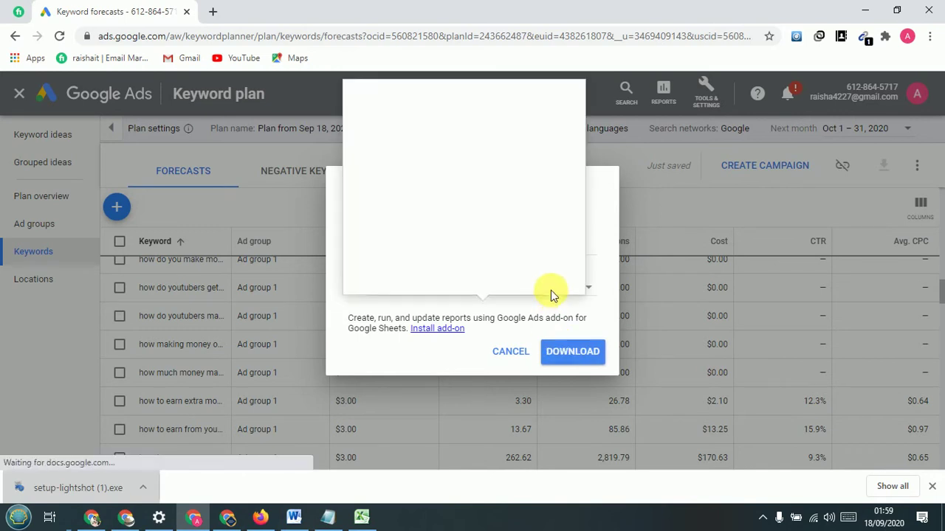
left_click(519, 355)
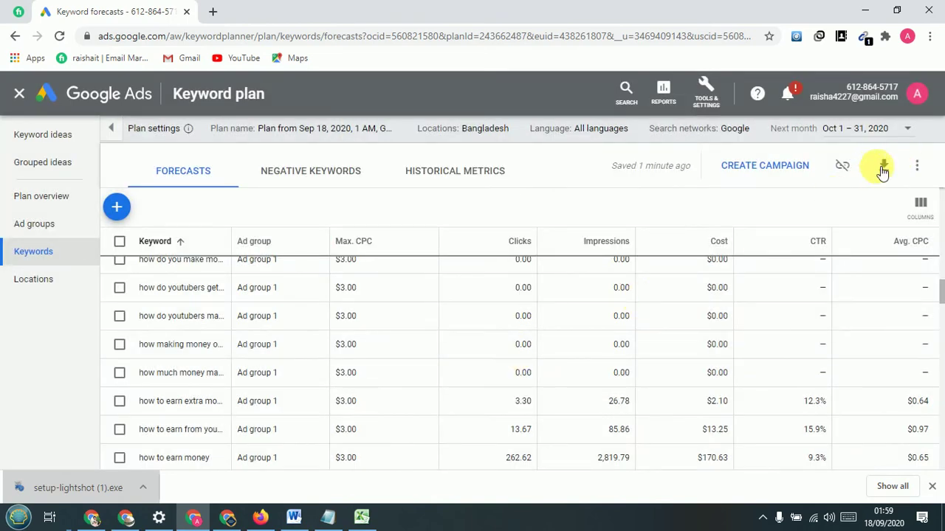
Download the plan forecasts as a .csv file and open the new Keyword Forecasts file from the Downloads folder in Excel.
left_click(885, 167)
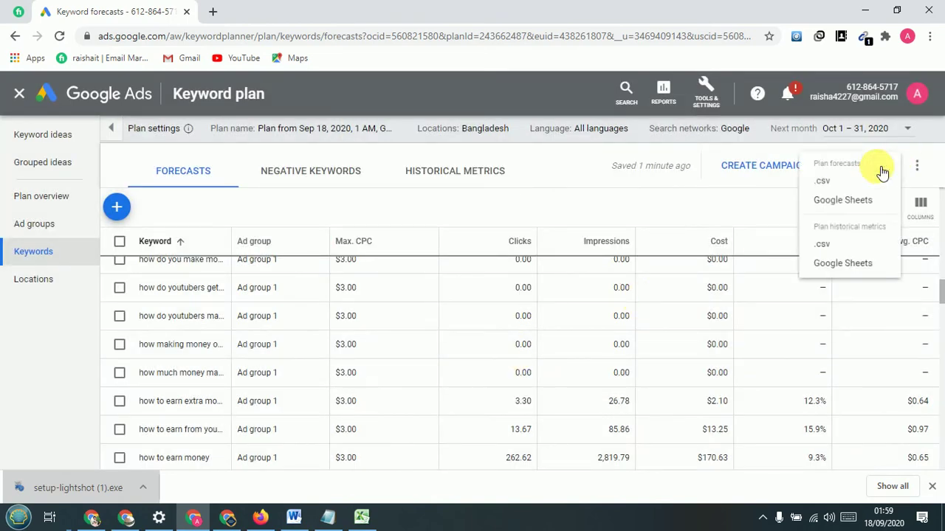
left_click(812, 186)
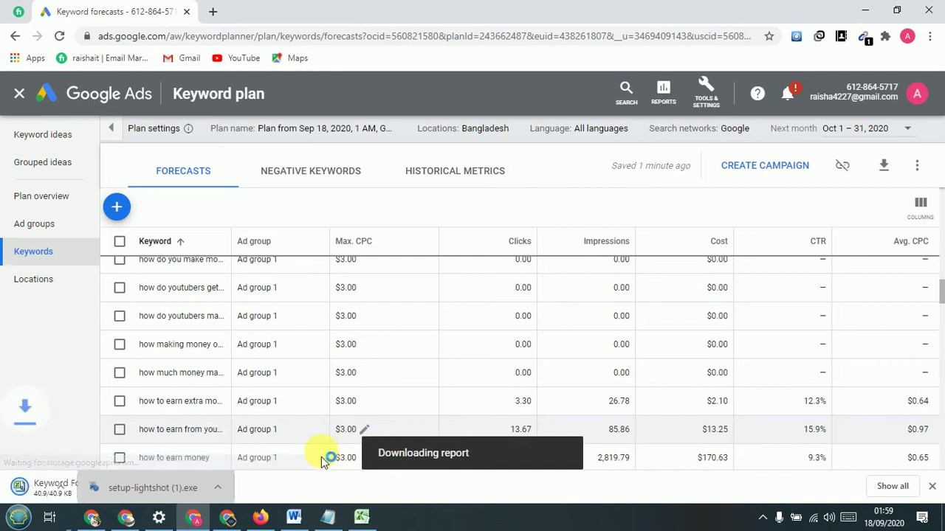
right_click(103, 491)
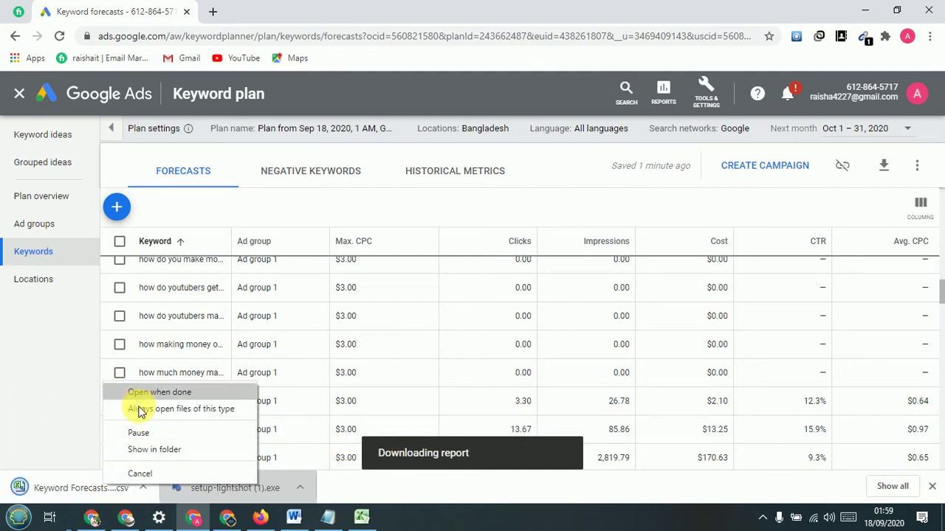
left_click(143, 449)
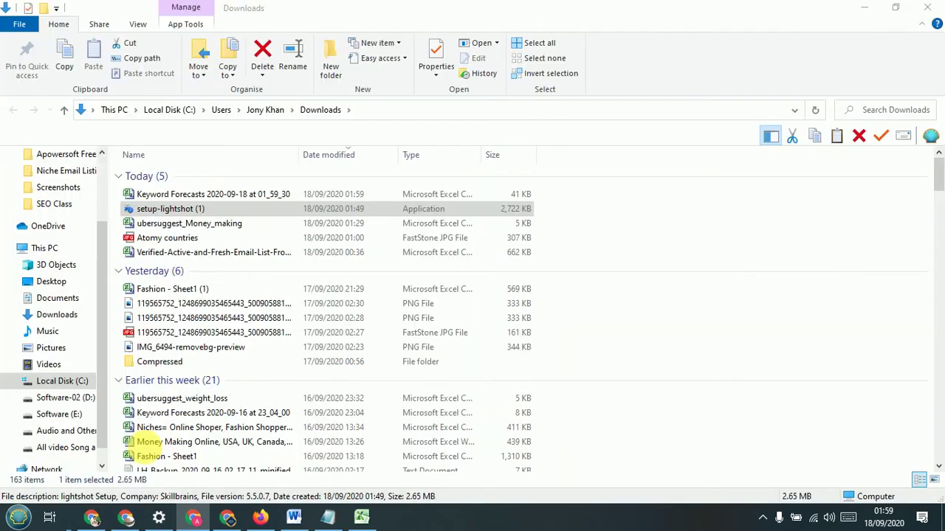
right_click(221, 194)
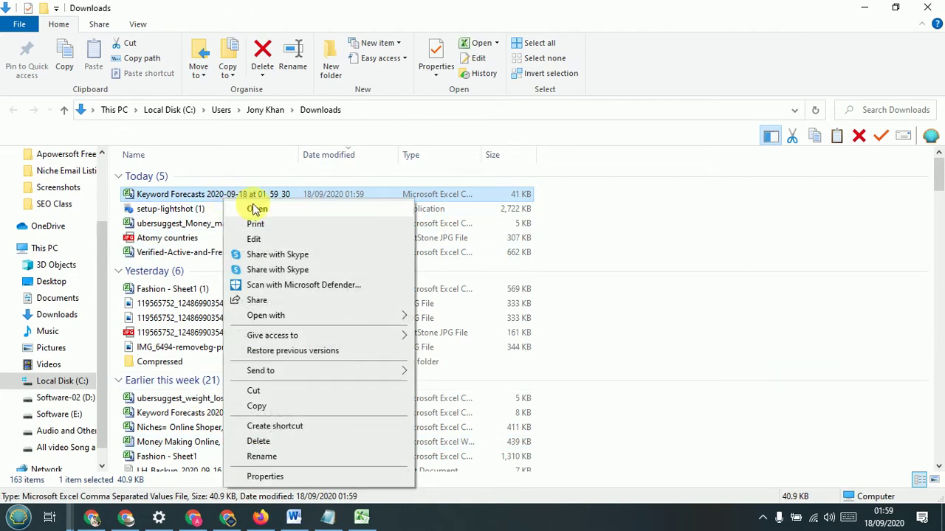
left_click(255, 209)
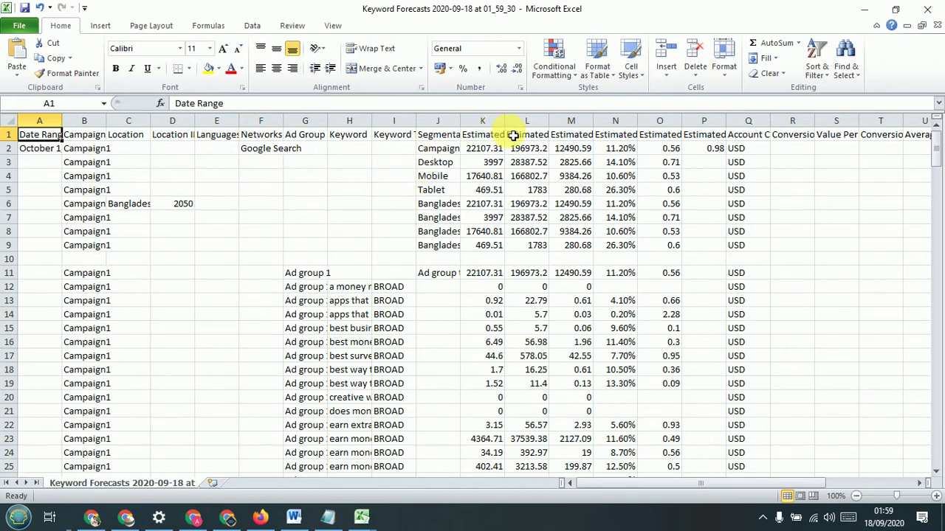
Widen the Estimated Clicks column to show its full heading and delete the Estimated Impressions column.
left_click_drag(513, 122, 649, 125)
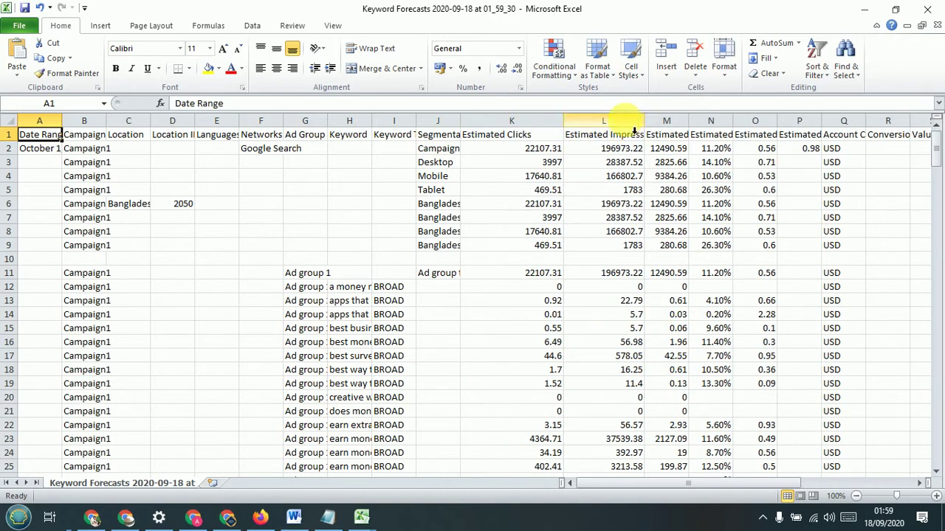
left_click(631, 126)
right_click(628, 123)
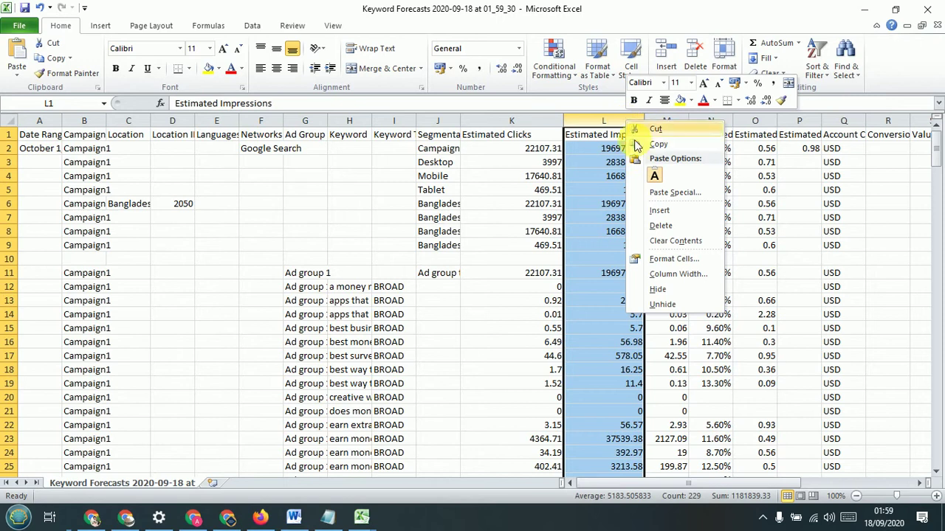
left_click(651, 228)
Widen the Estimated Cost column and delete the Estimated CTR column beside it.
left_click_drag(613, 125, 688, 132)
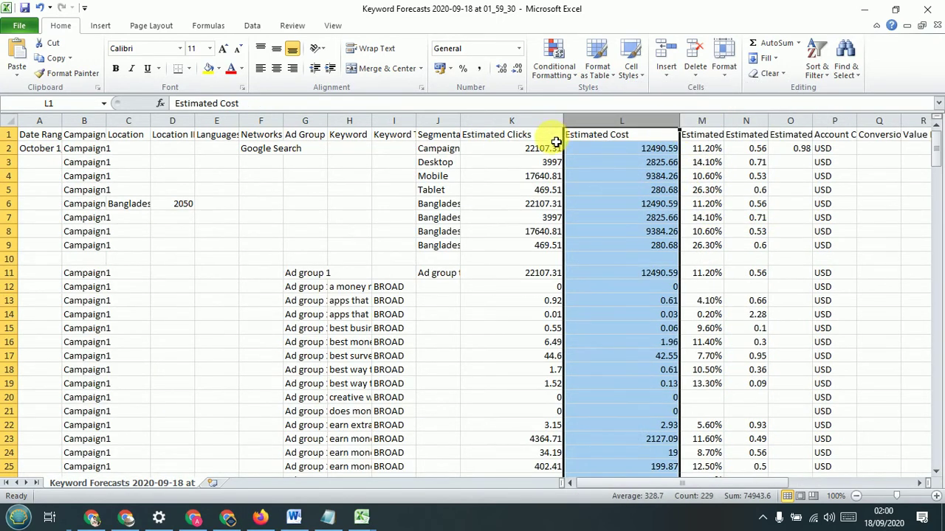
left_click_drag(726, 124, 772, 122)
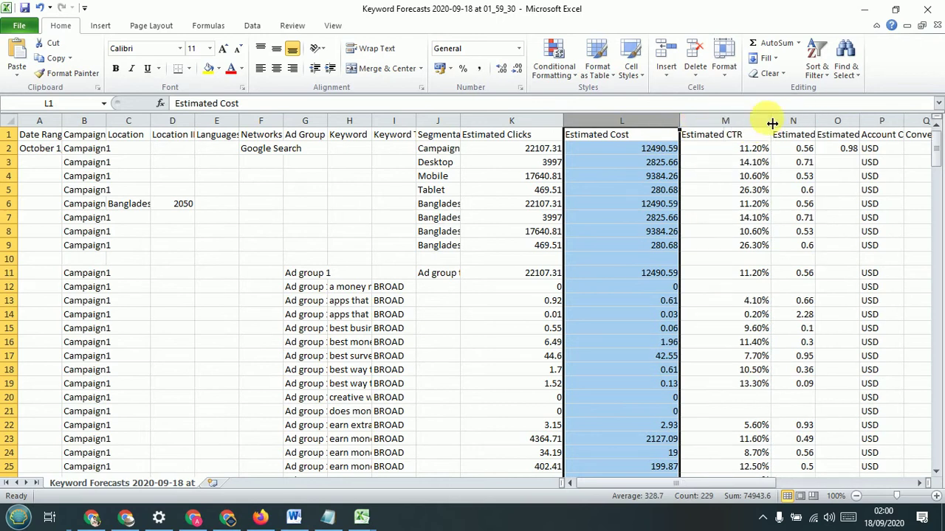
left_click(734, 121)
right_click(745, 129)
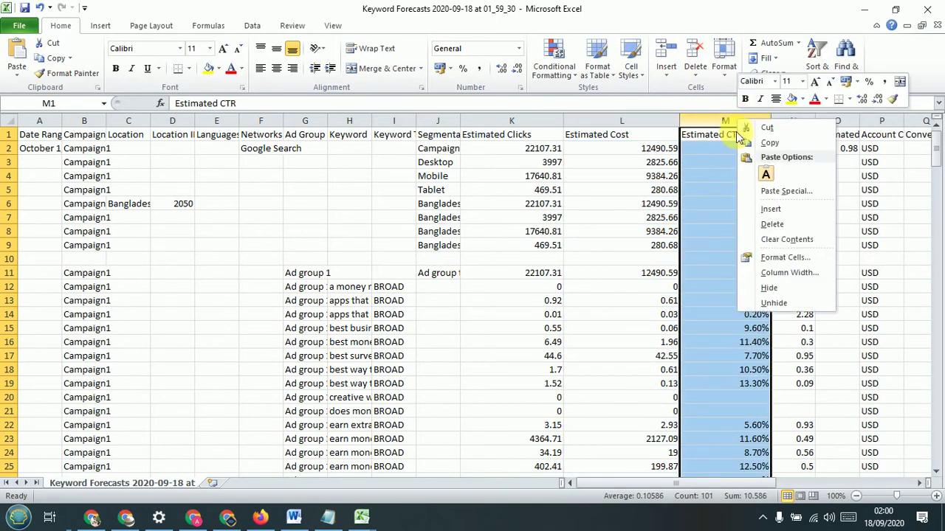
left_click(760, 224)
Delete the Estimated Average CPC and Estimated Average Position columns after widening each to read its heading.
left_click_drag(726, 126, 768, 127)
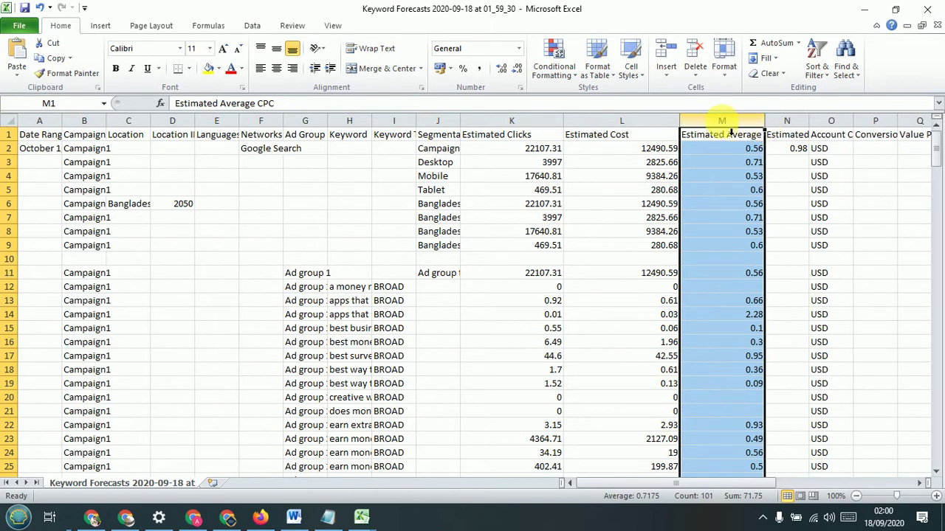
right_click(731, 131)
left_click(760, 223)
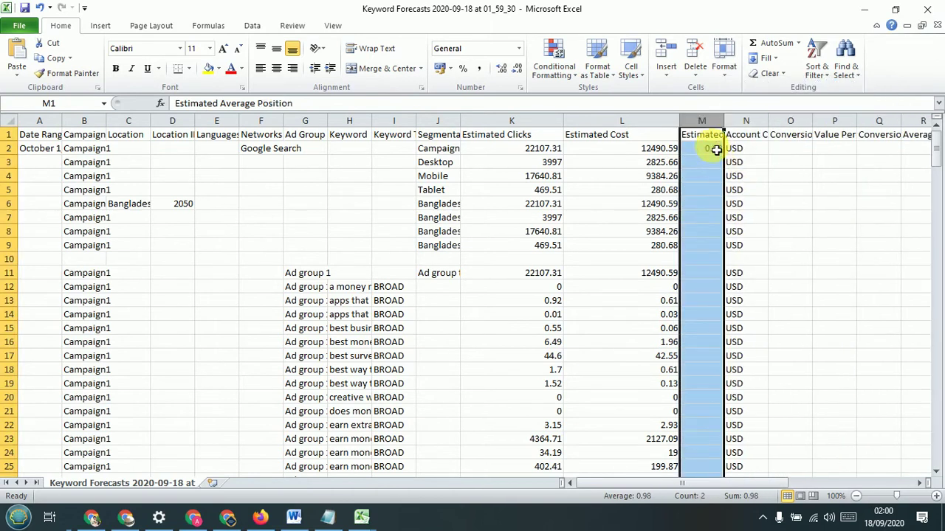
left_click_drag(723, 122, 809, 129)
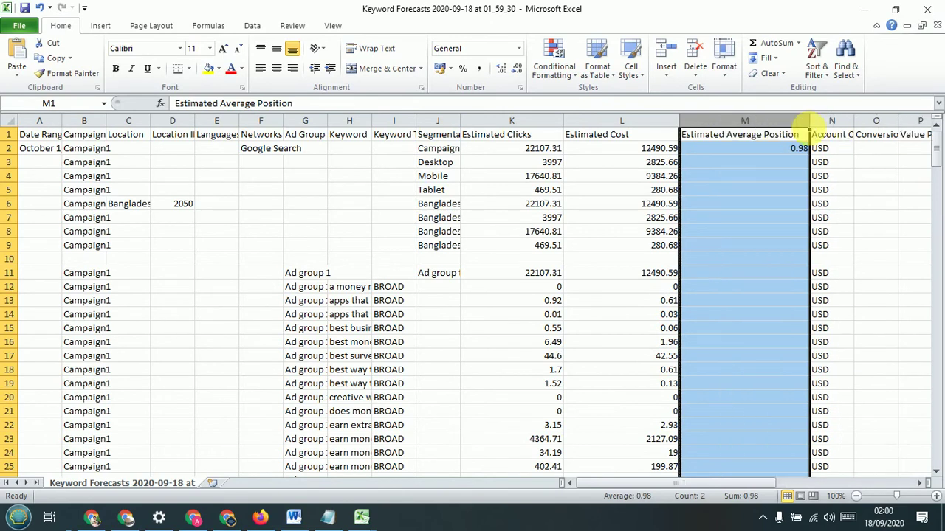
right_click(782, 133)
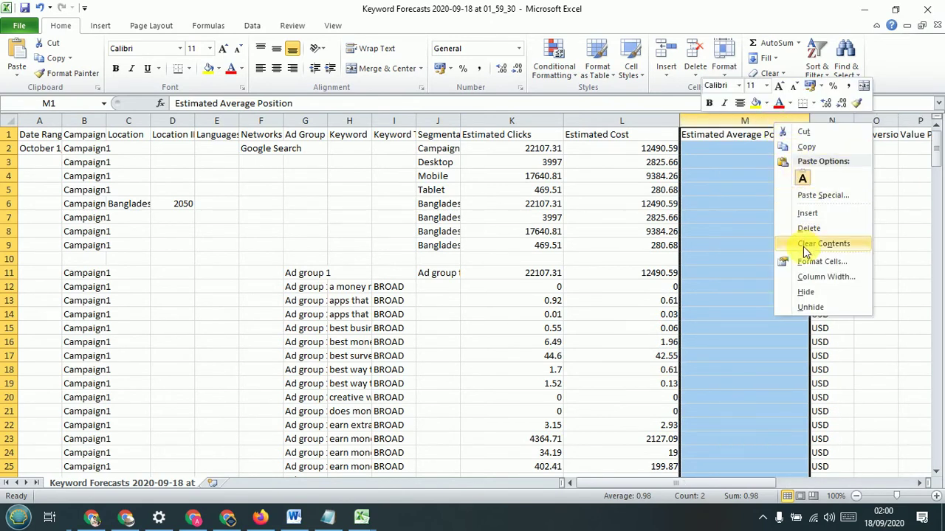
left_click(797, 227)
Delete all the remaining columns after Estimated Cost, from Account Currency through Bid Override.
left_click_drag(707, 121, 878, 122)
right_click(789, 121)
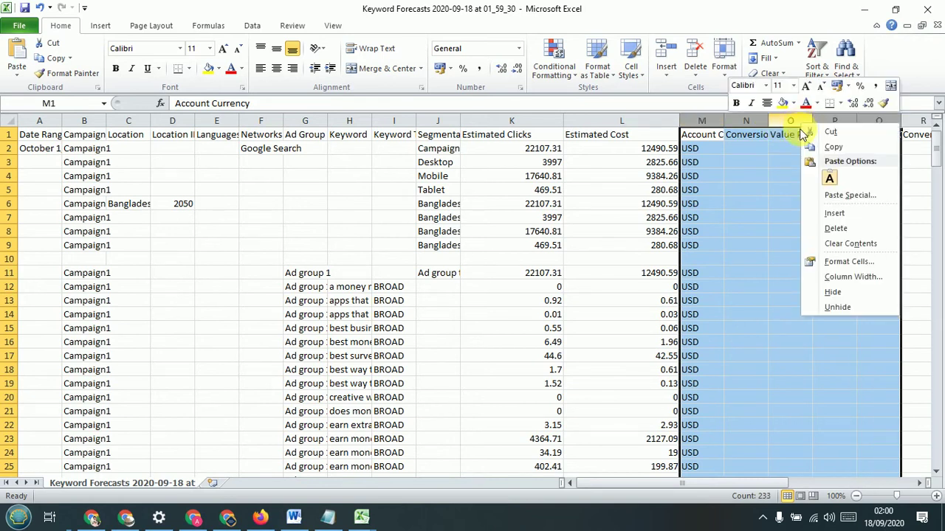
left_click(827, 228)
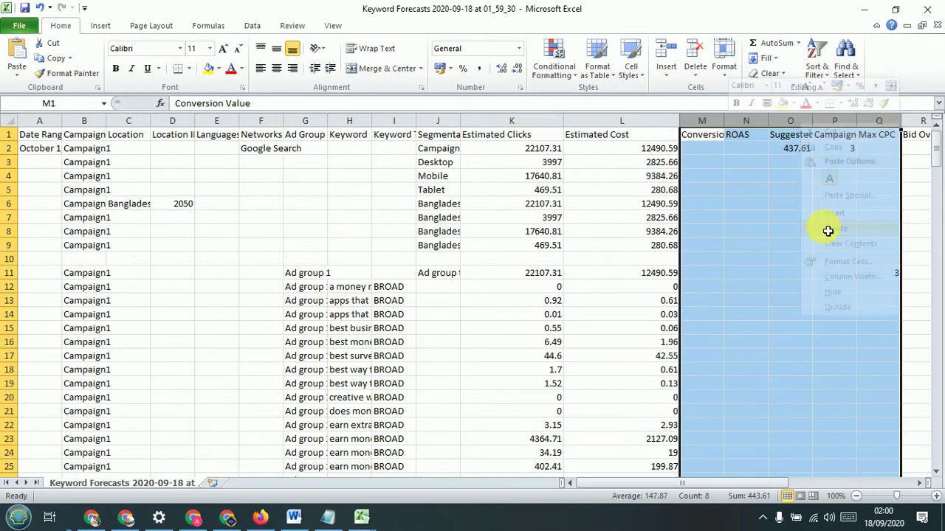
right_click(766, 130)
left_click(770, 223)
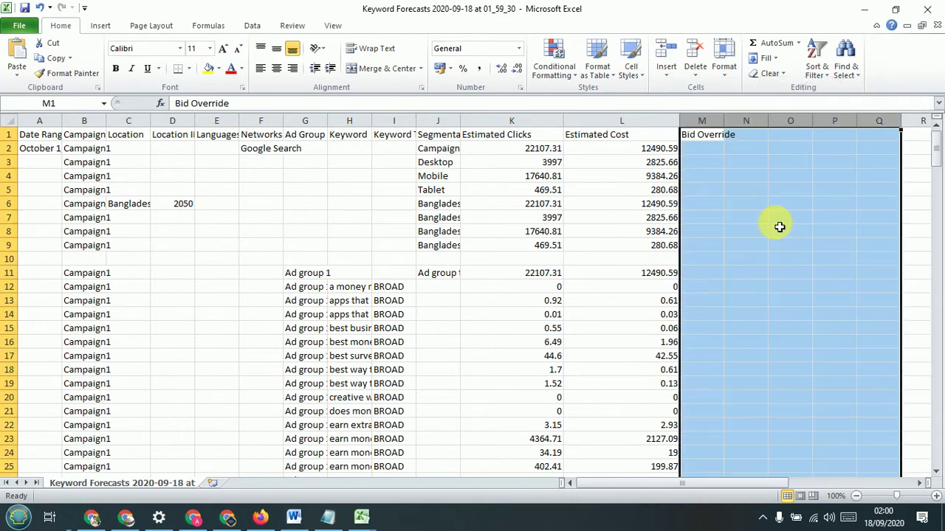
right_click(741, 131)
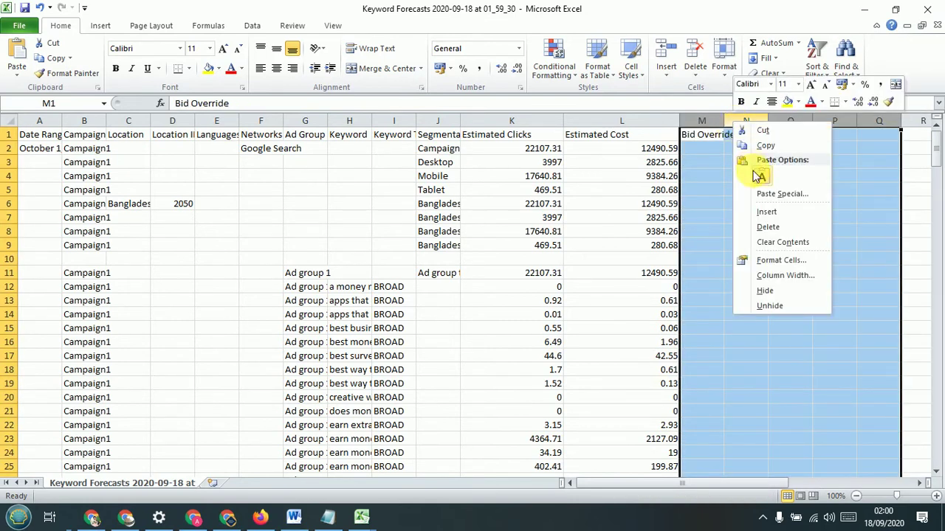
left_click(770, 226)
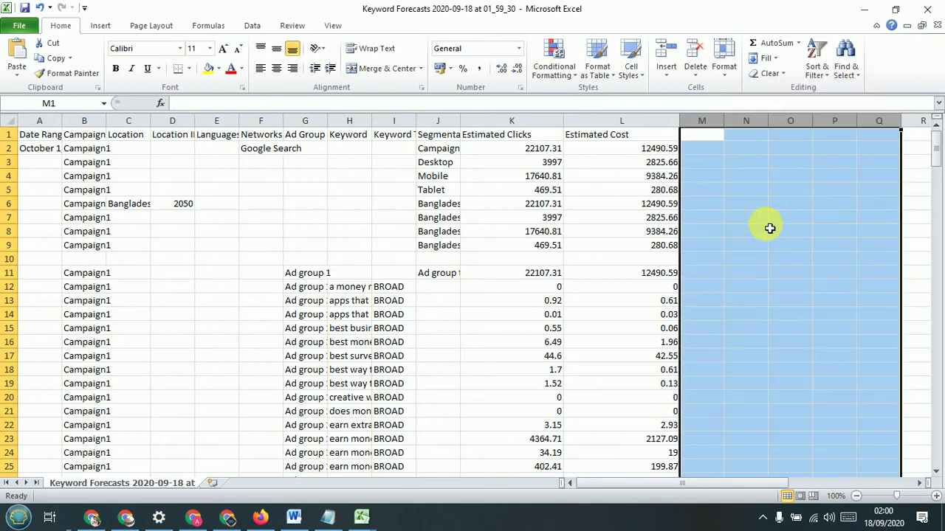
left_click(613, 175)
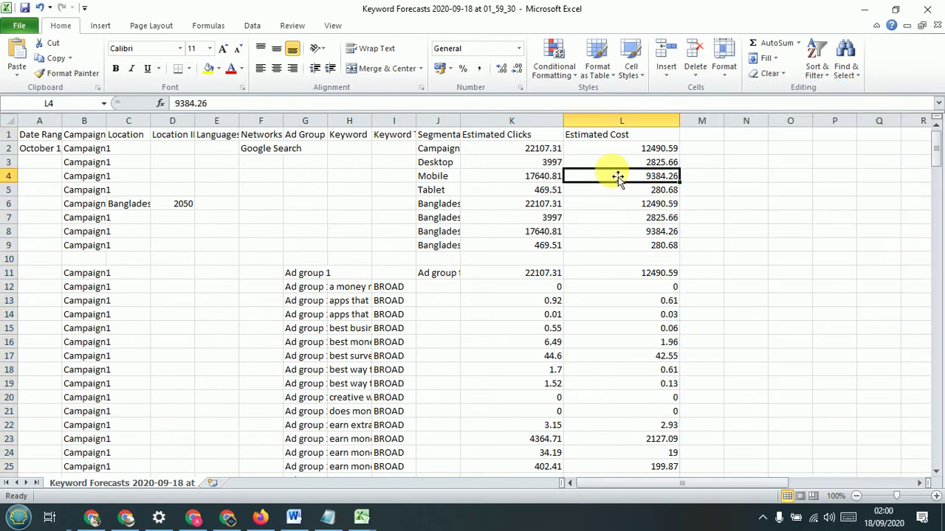
Delete the Segmentation column in front of Estimated Clicks.
left_click(443, 121)
right_click(443, 123)
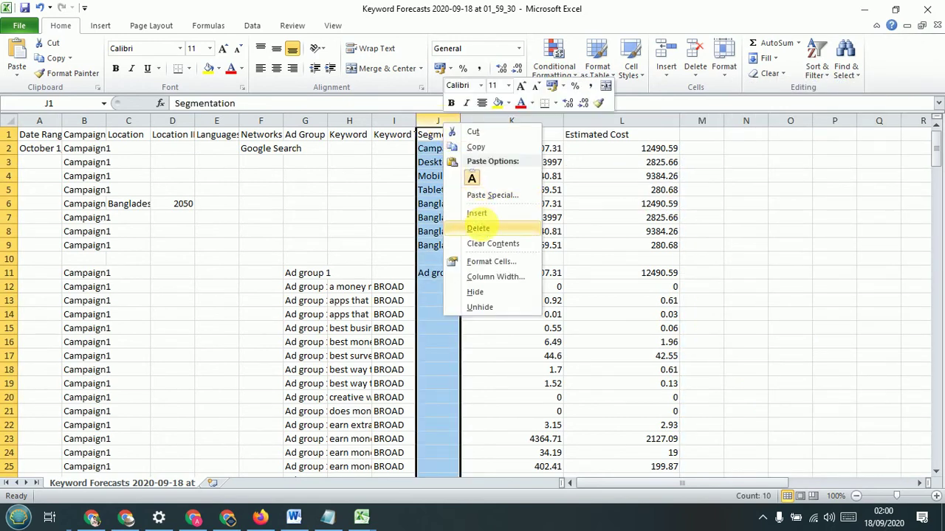
left_click(478, 228)
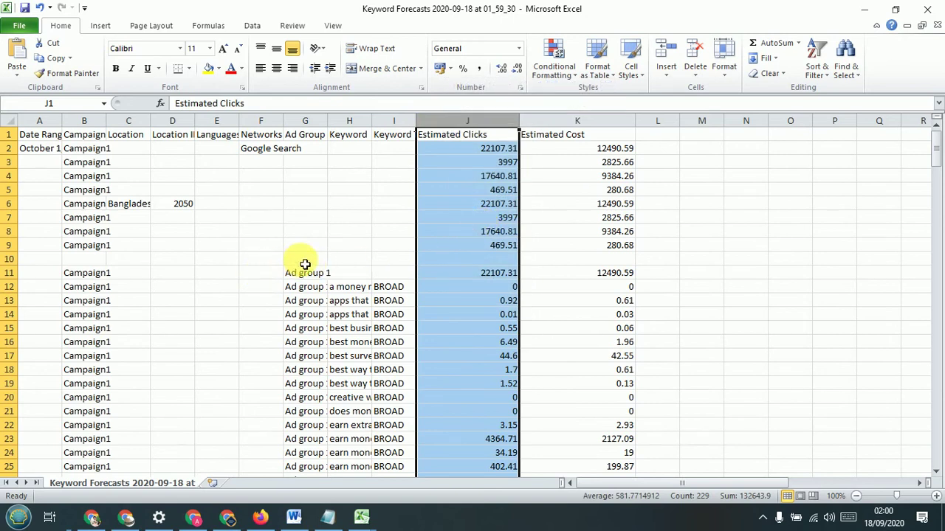
Widen the Keyword column so the phrases are readable and delete the adjacent keyword type column containing BROAD.
scroll(305, 264, "down", 3)
scroll(316, 262, "up", 3)
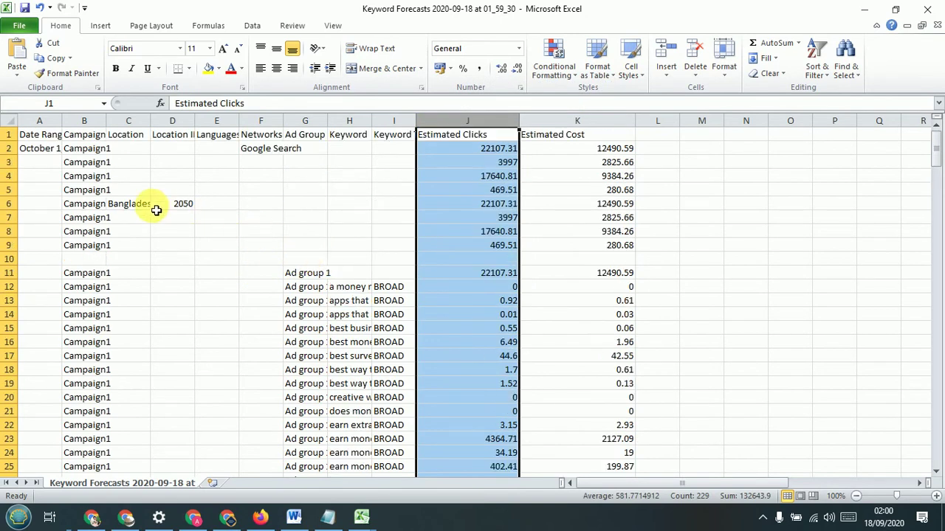
scroll(141, 249, "down", 17)
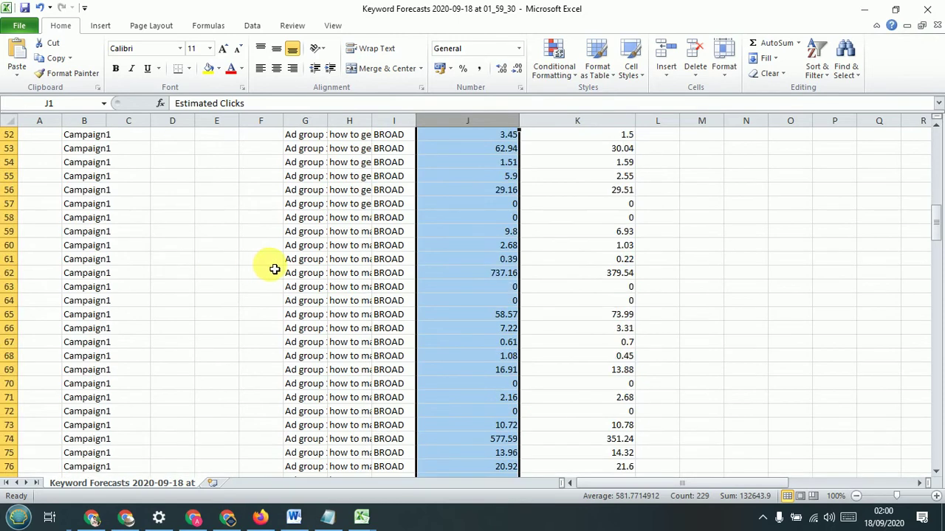
scroll(273, 269, "down", 18)
scroll(274, 270, "up", 10)
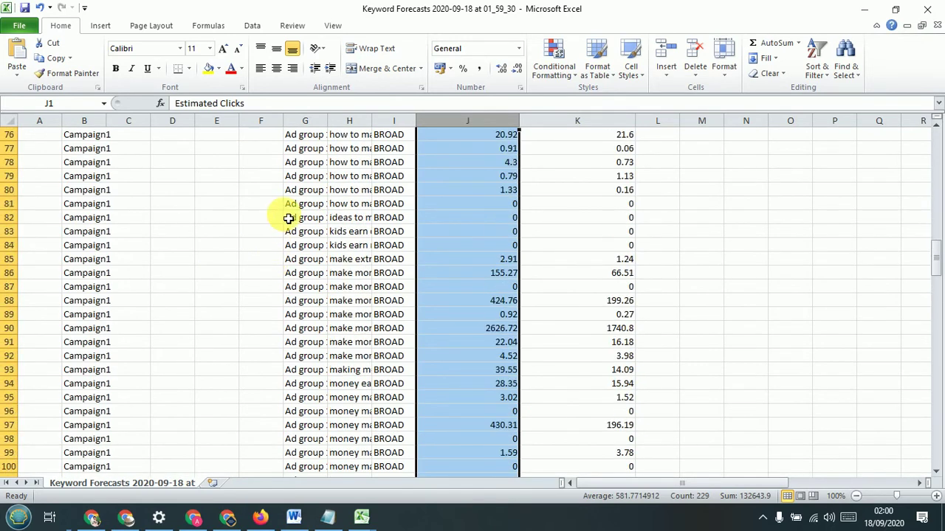
scroll(288, 218, "up", 1)
left_click_drag(378, 121, 466, 123)
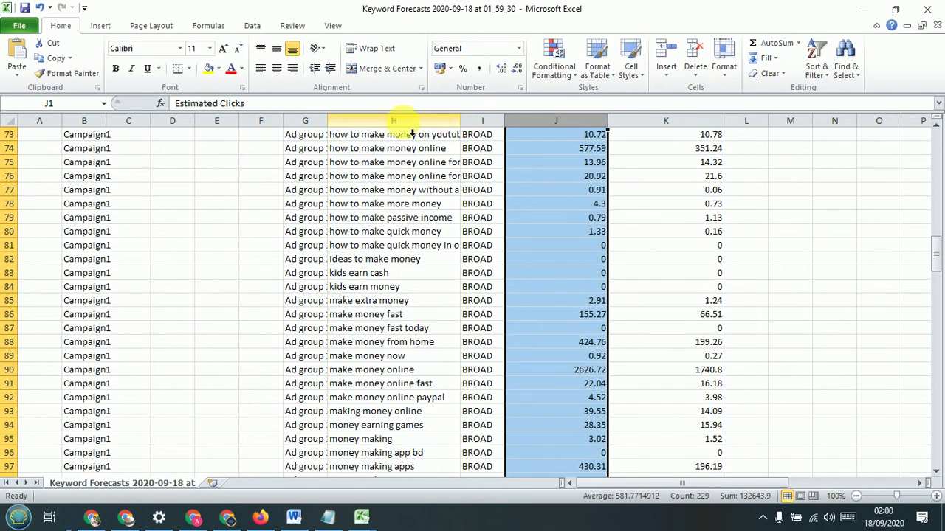
left_click(484, 121)
right_click(486, 127)
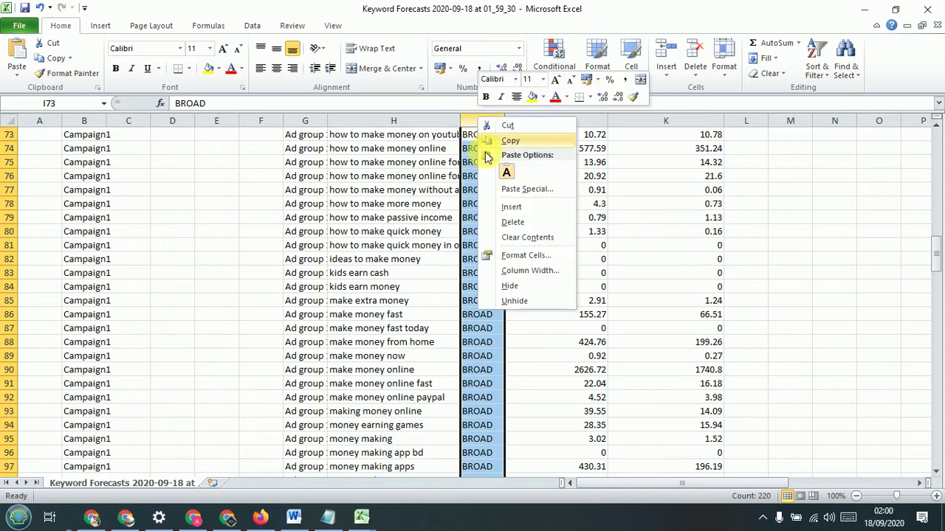
left_click(501, 221)
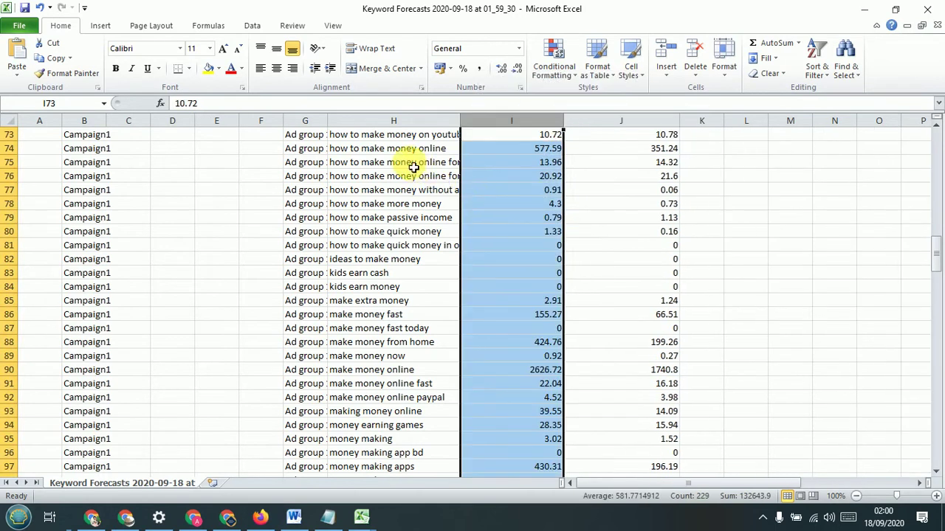
Delete the ad group column directly in front of the keywords.
left_click(305, 122)
right_click(304, 124)
left_click(336, 226)
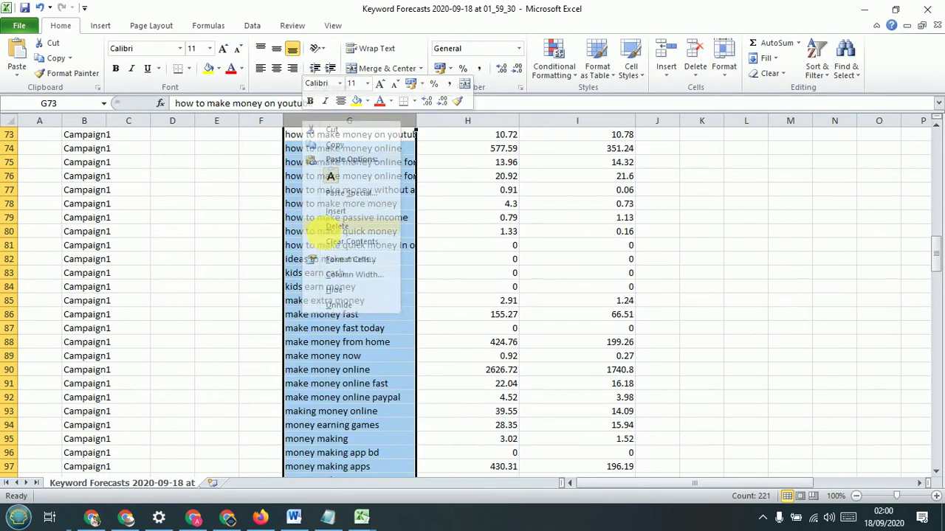
Delete the six columns A to F in front of the Keyword column, including the one holding Campaign1.
left_click(8, 121)
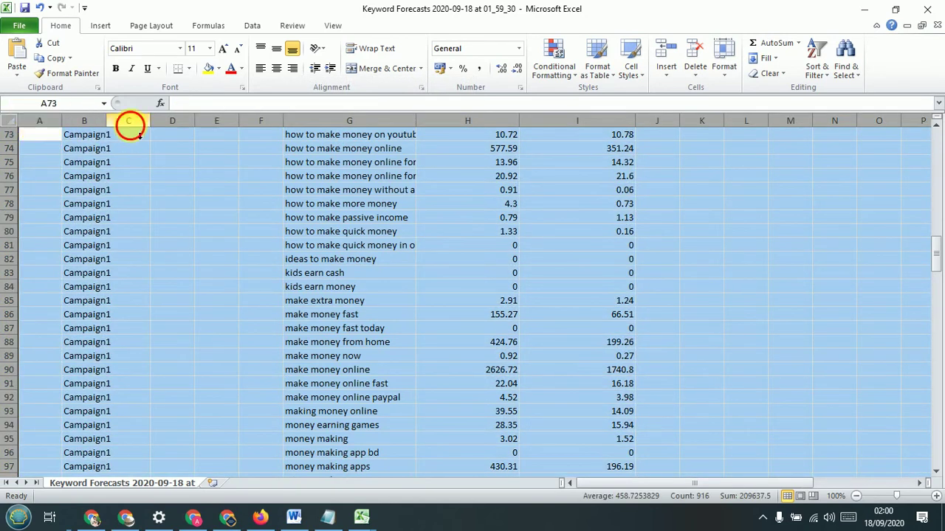
left_click(130, 122)
left_click(38, 122)
left_click_drag(40, 134, 273, 140)
right_click(254, 132)
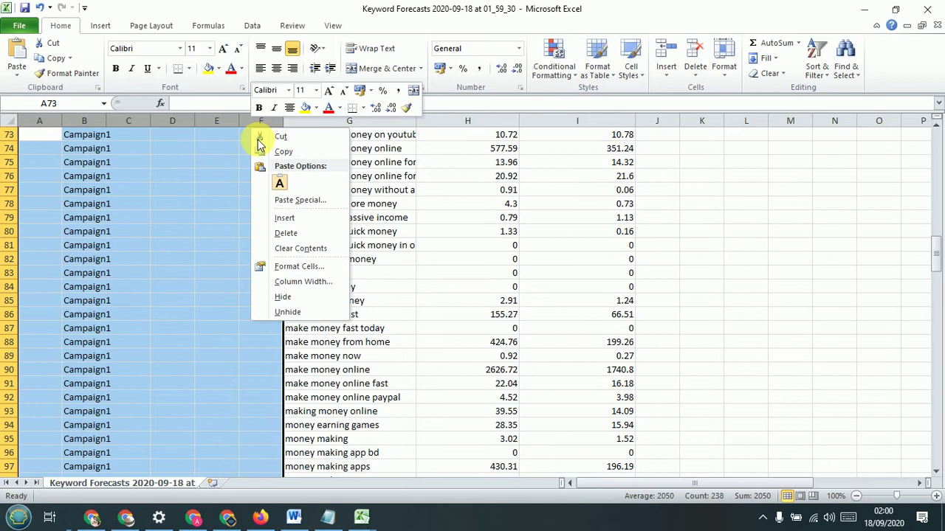
left_click(294, 235)
scroll(296, 236, "up", 20)
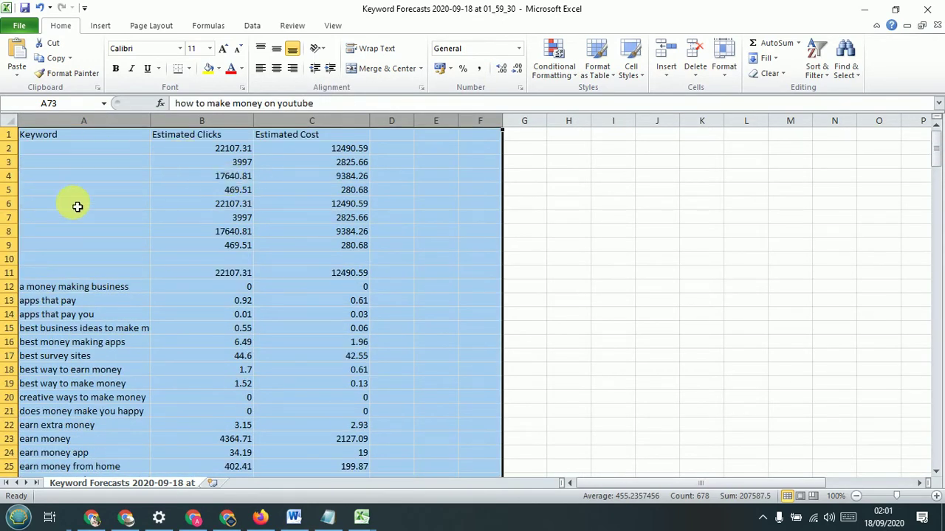
Review the remaining Keyword, Estimated Clicks and Estimated Cost columns of the forecast sheet.
left_click(59, 273)
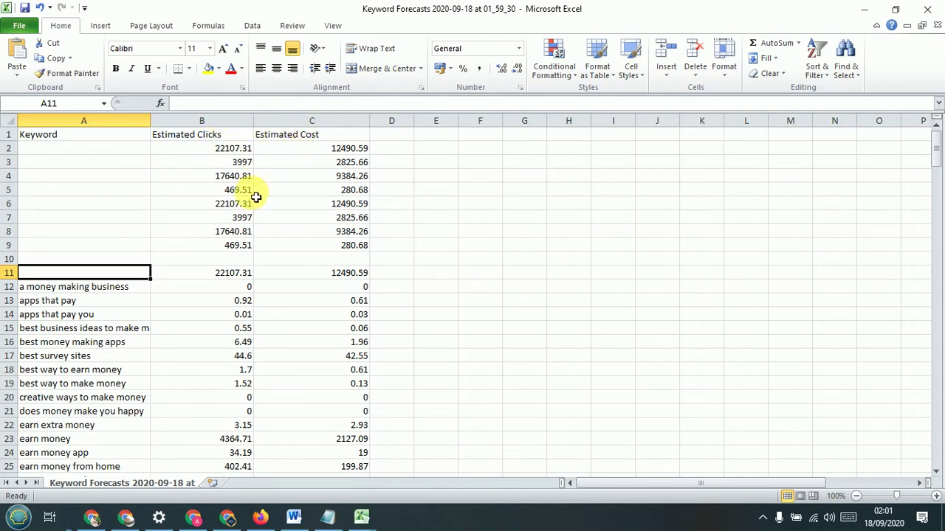
scroll(244, 218, "down", 3)
scroll(244, 219, "up", 3)
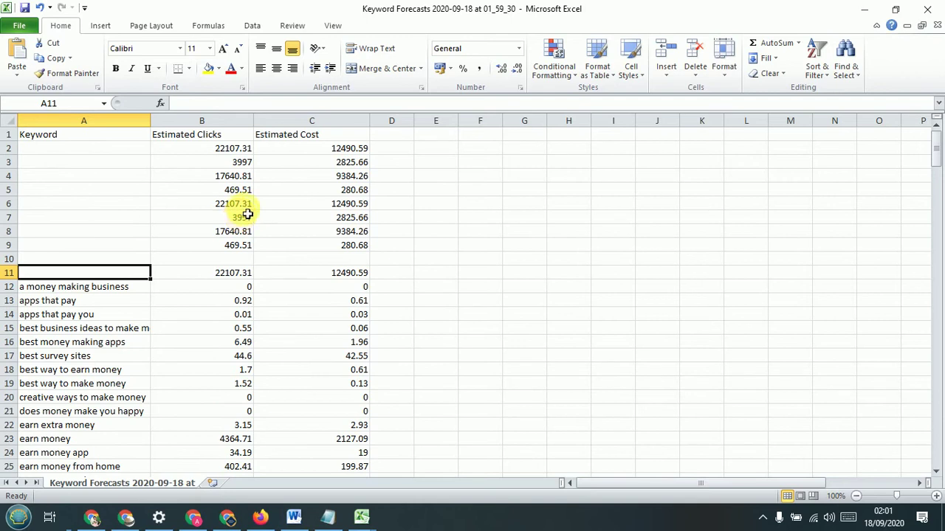
left_click(289, 122)
left_click(198, 123)
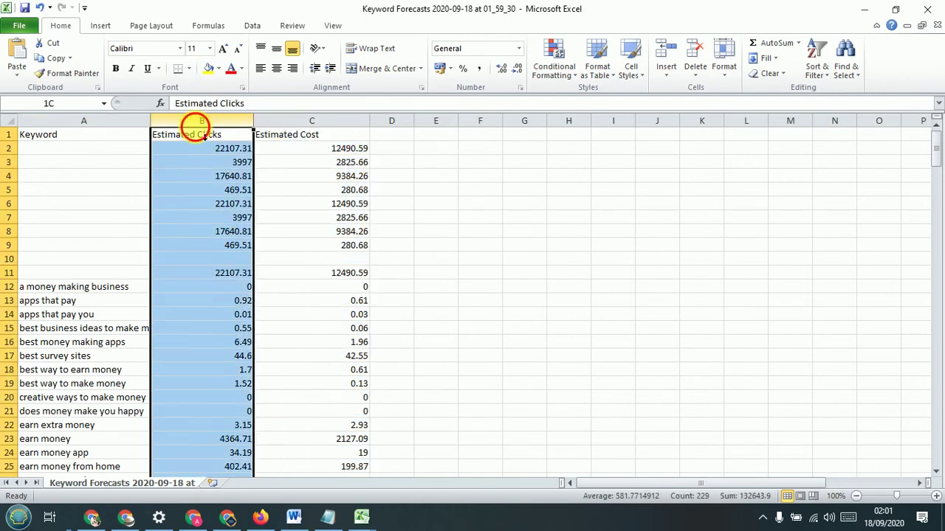
left_click(310, 122)
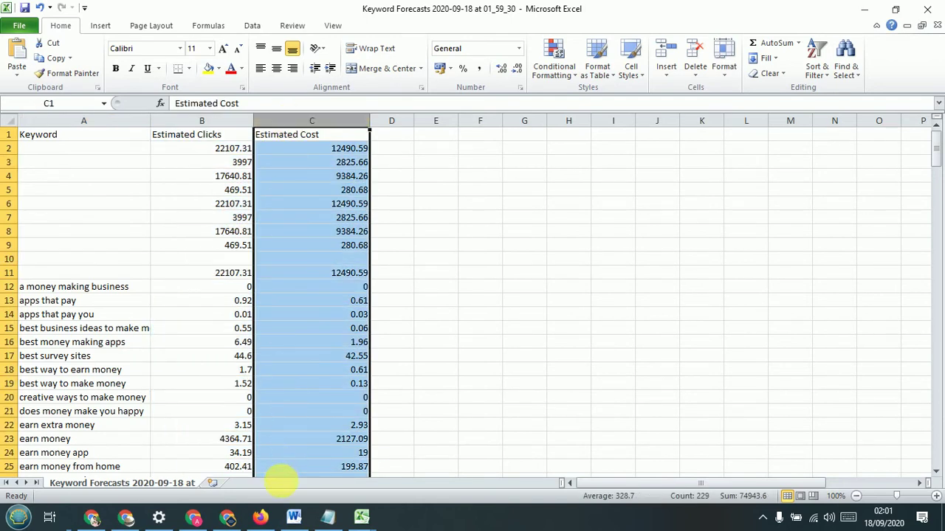
Switch to the Google Ads keyword plan, sort the forecasts by Avg. CPC from highest to lowest, and open the column settings.
left_click(190, 518)
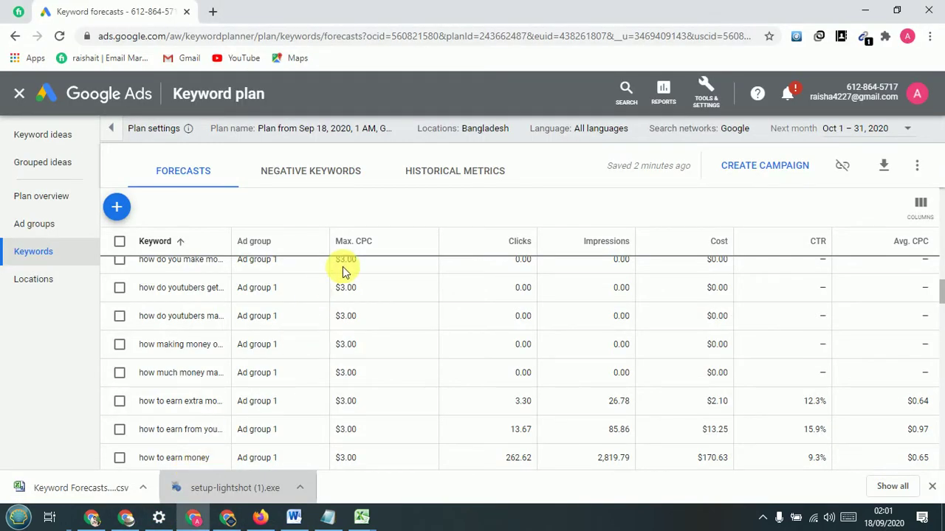
scroll(289, 350, "up", 10)
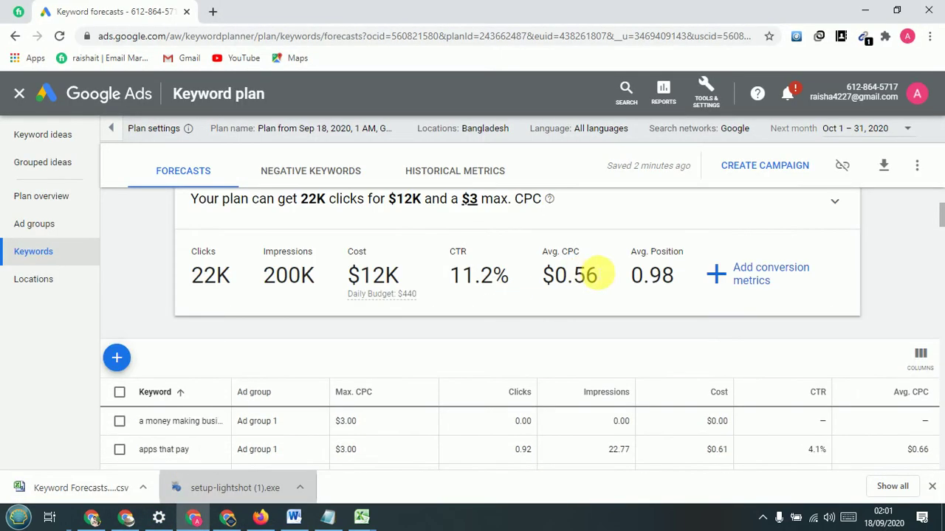
scroll(559, 361, "down", 2)
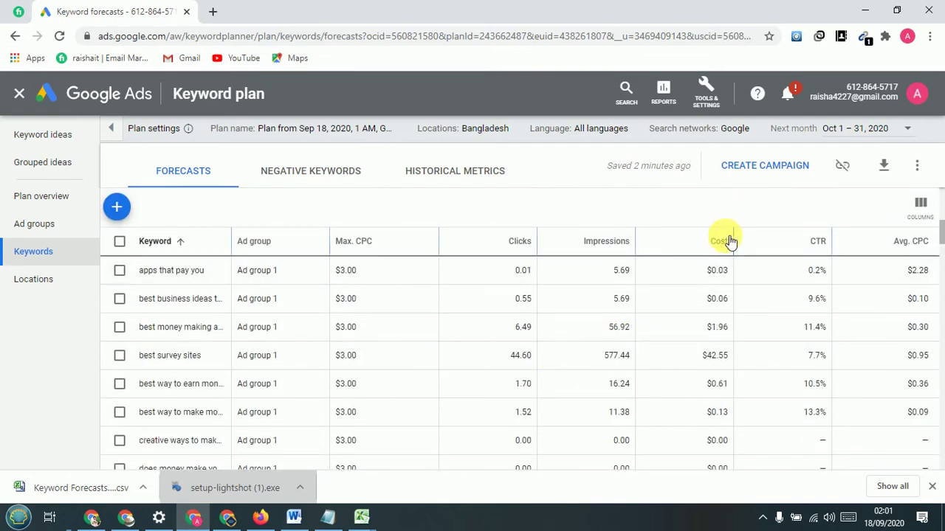
left_click(697, 240)
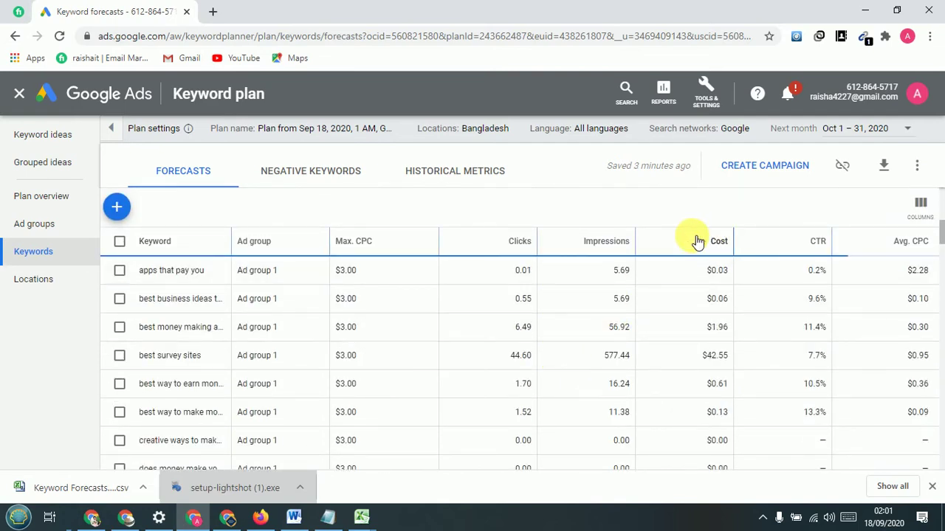
left_click(893, 241)
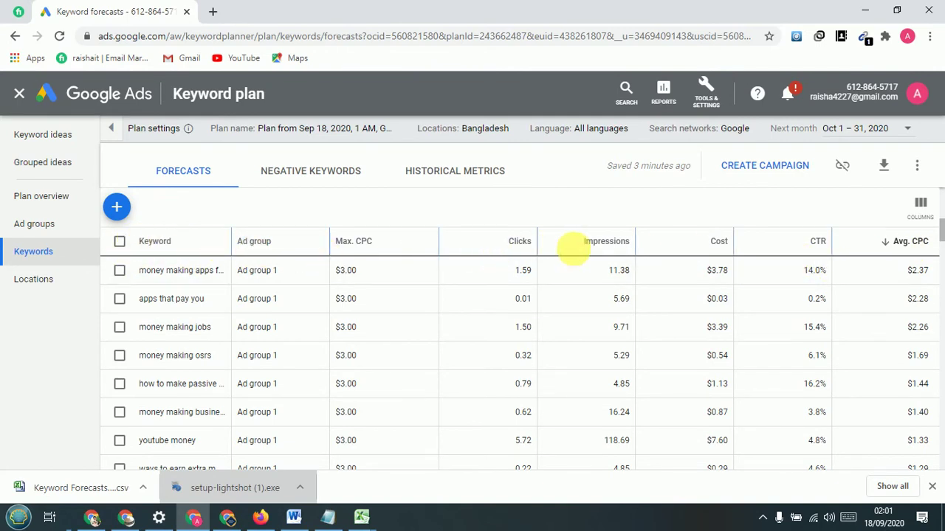
scroll(875, 255, "down", 10)
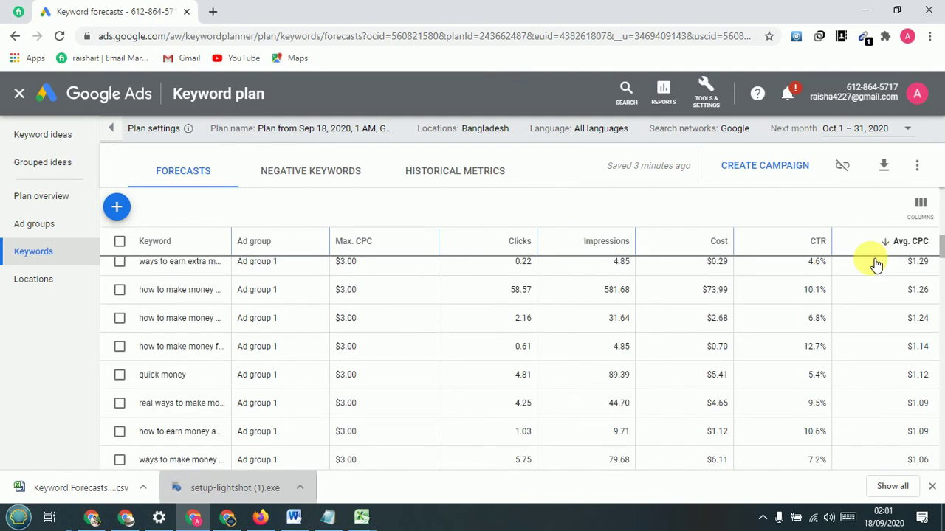
scroll(686, 281, "up", 5)
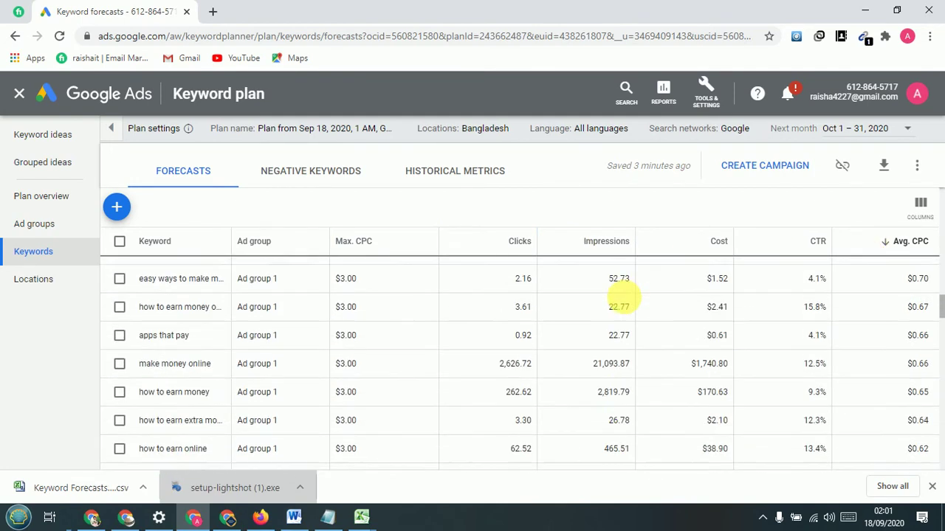
scroll(422, 313, "down", 5)
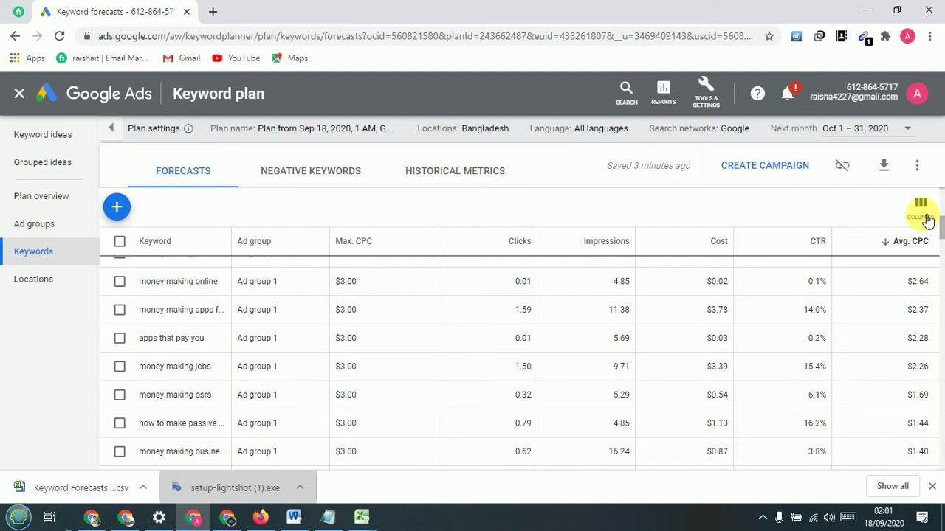
left_click(920, 206)
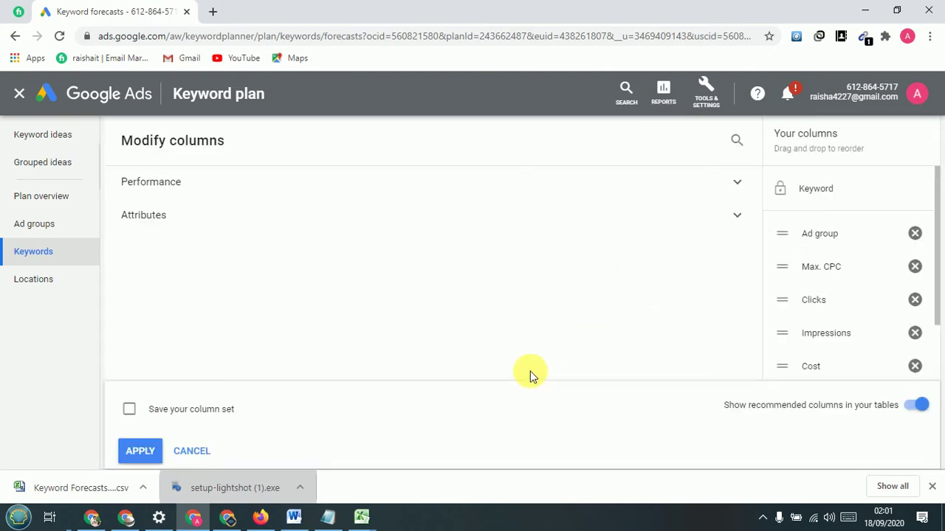
Close the current plan and get search volume and forecasts for the keyword list copied from the Notepad document.
left_click(21, 95)
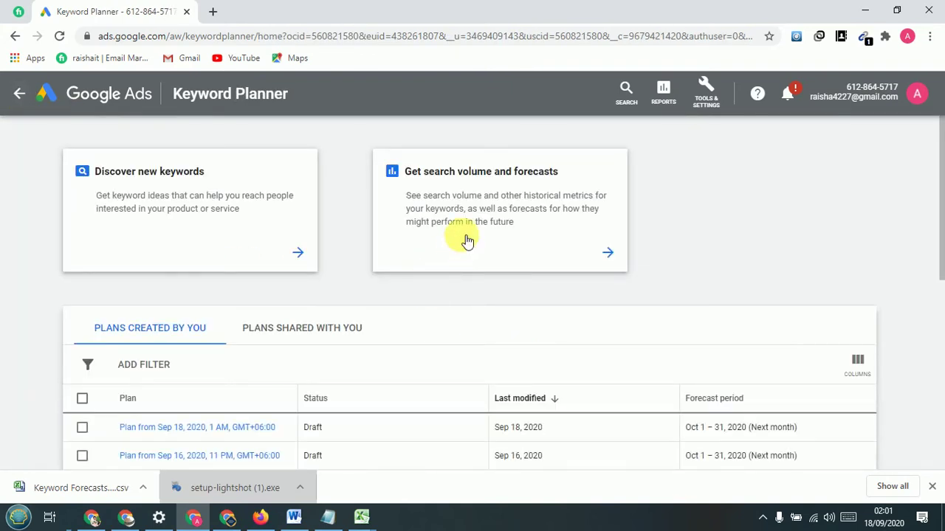
left_click(476, 220)
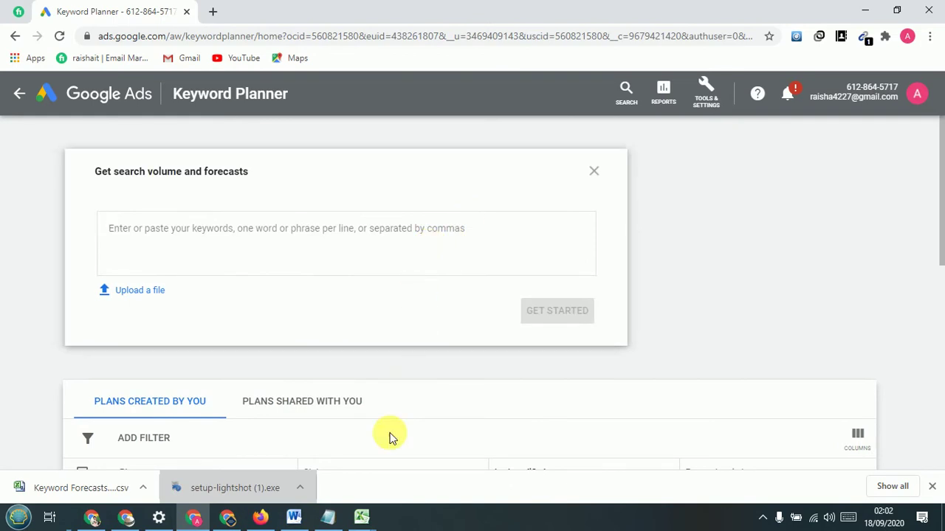
left_click(328, 517)
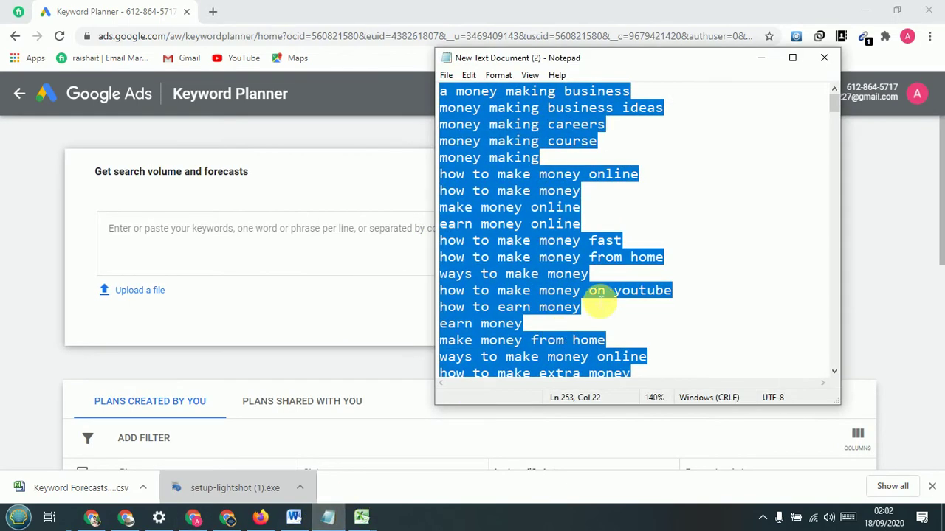
left_click(259, 236)
key("ctrl+v")
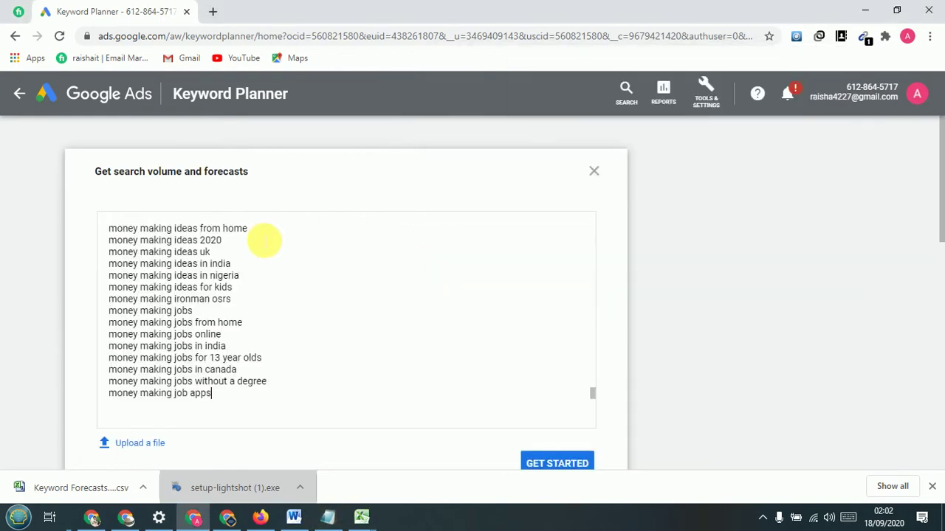
scroll(437, 329, "down", 4)
left_click(565, 190)
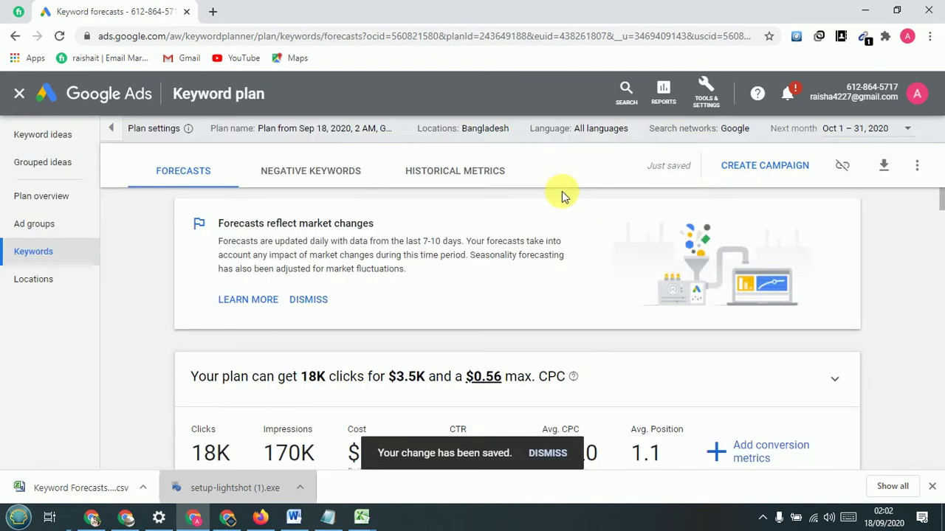
key("F9")
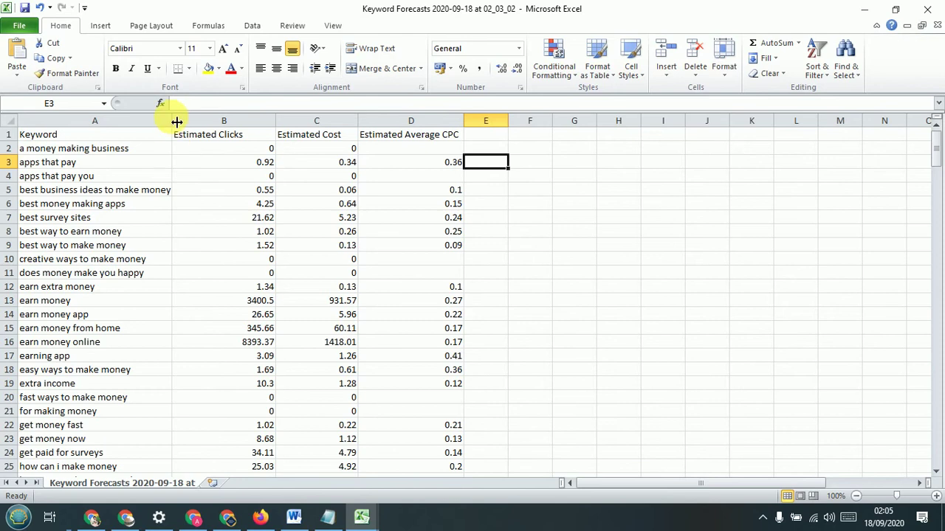
Format the header row with yellow fill and bold 12-point text, and widen the Estimated Average CPC column to fit its heading.
left_click(11, 134)
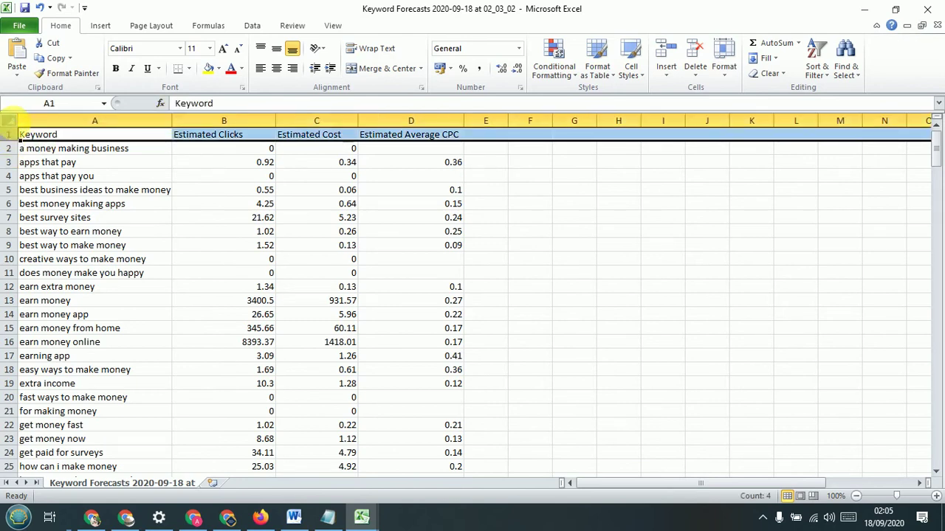
left_click(208, 68)
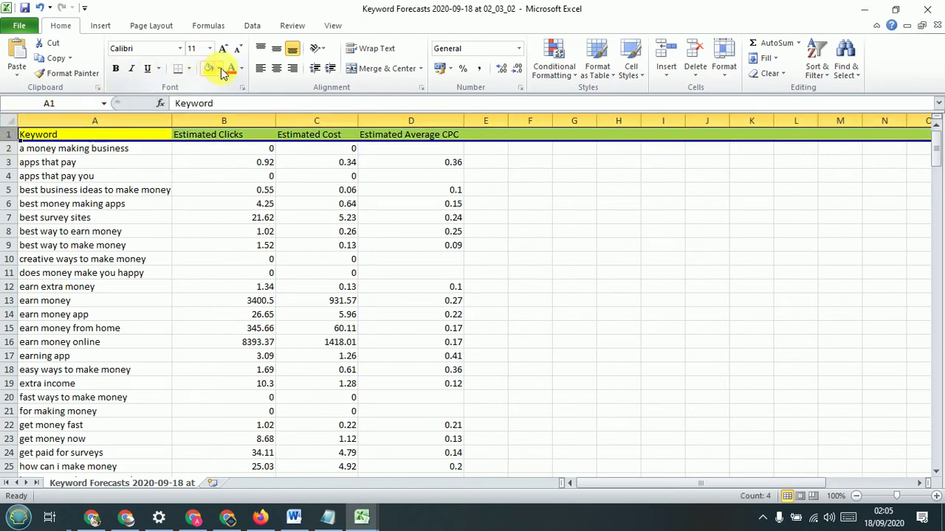
left_click(116, 68)
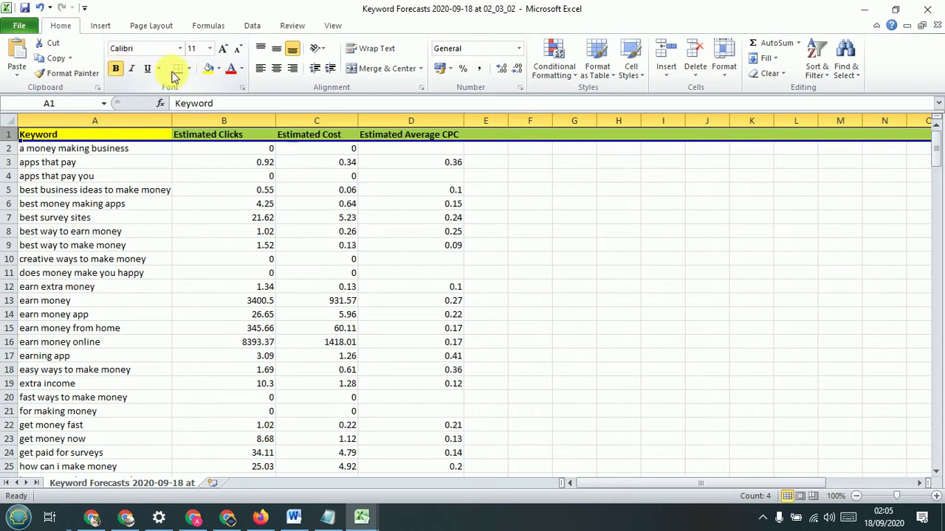
left_click(223, 49)
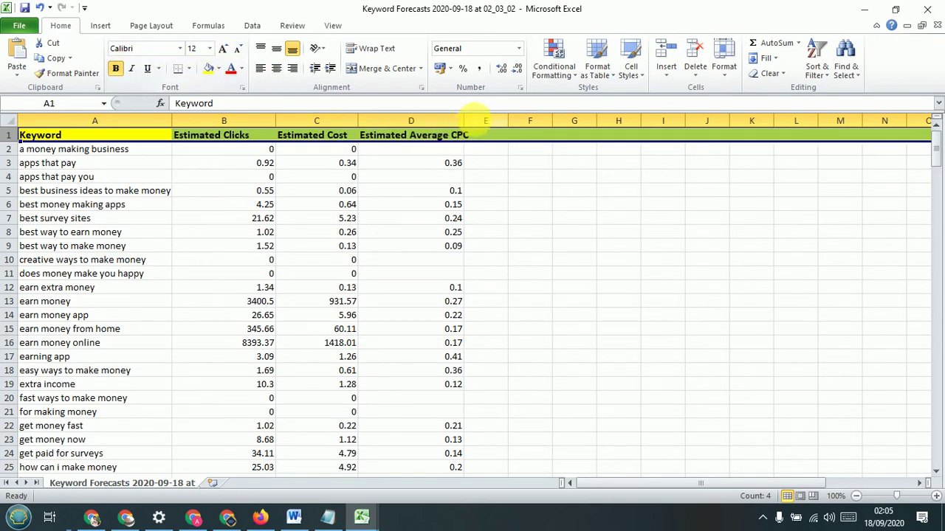
left_click_drag(463, 120, 500, 121)
left_click(566, 272)
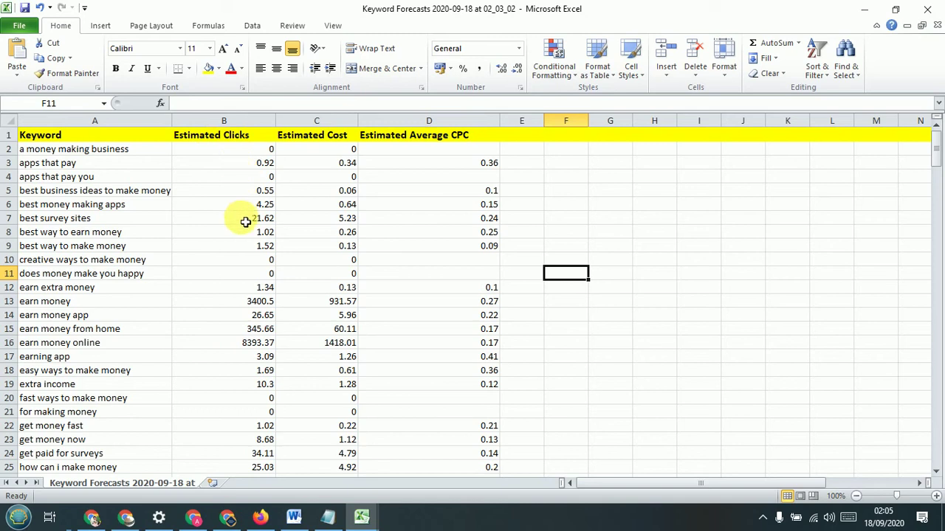
Delete the Estimated Clicks column from the new forecast sheet.
left_click(247, 261)
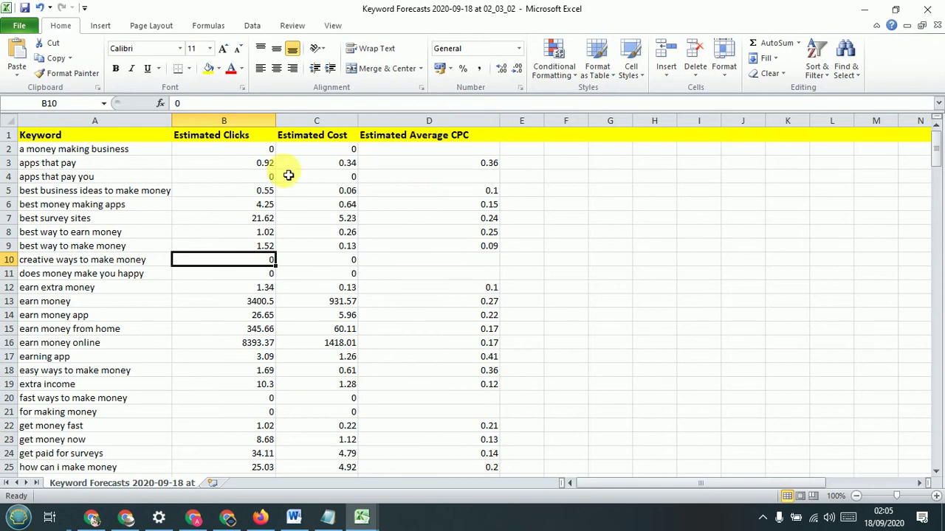
left_click(241, 125)
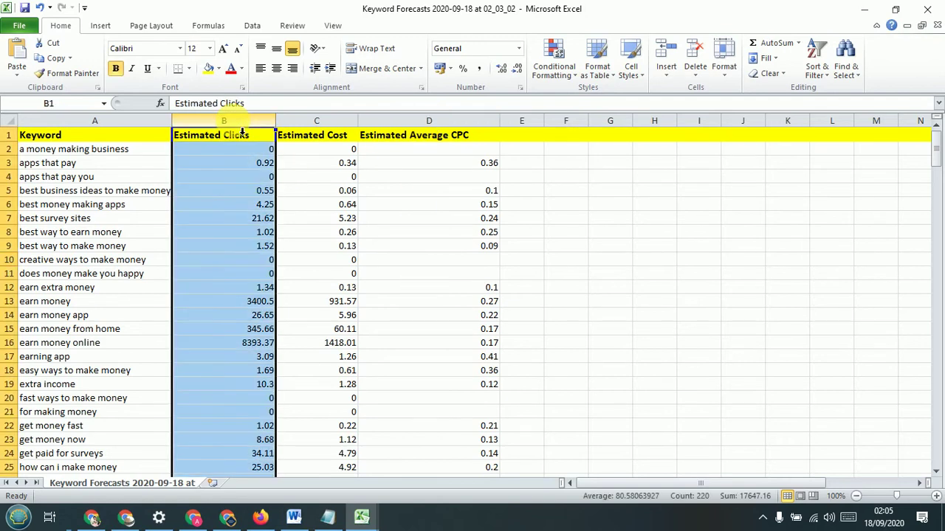
right_click(234, 121)
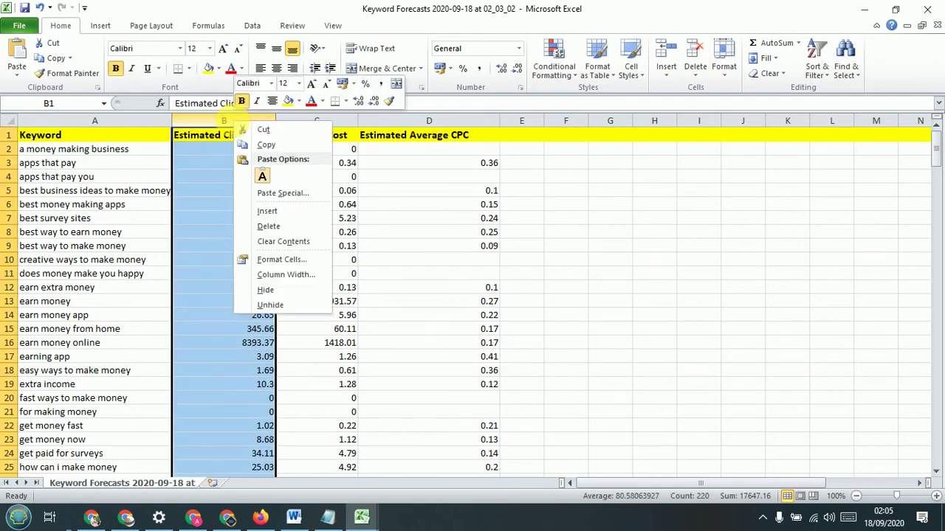
left_click(267, 226)
Review the remaining Keyword, Estimated Cost and Estimated Average CPC headings and the empty header cells beside them.
left_click(54, 137)
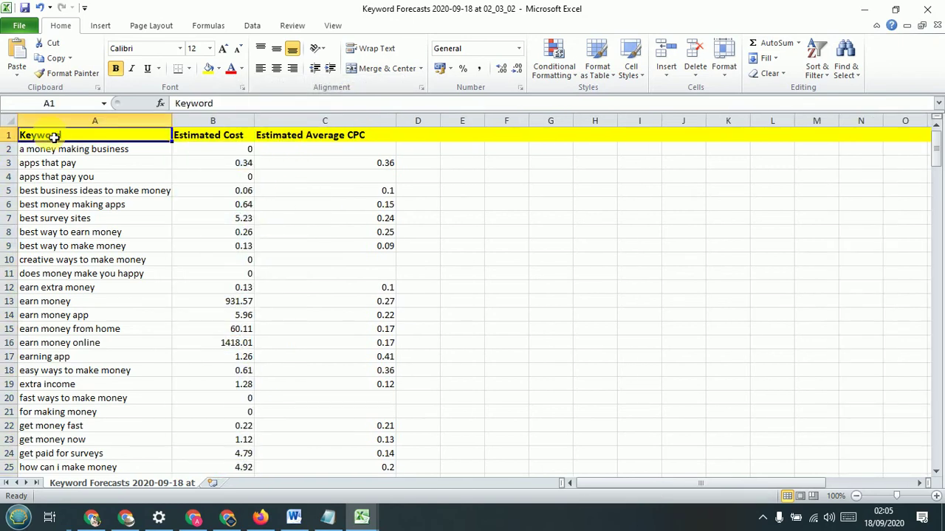
left_click(200, 141)
left_click(282, 140)
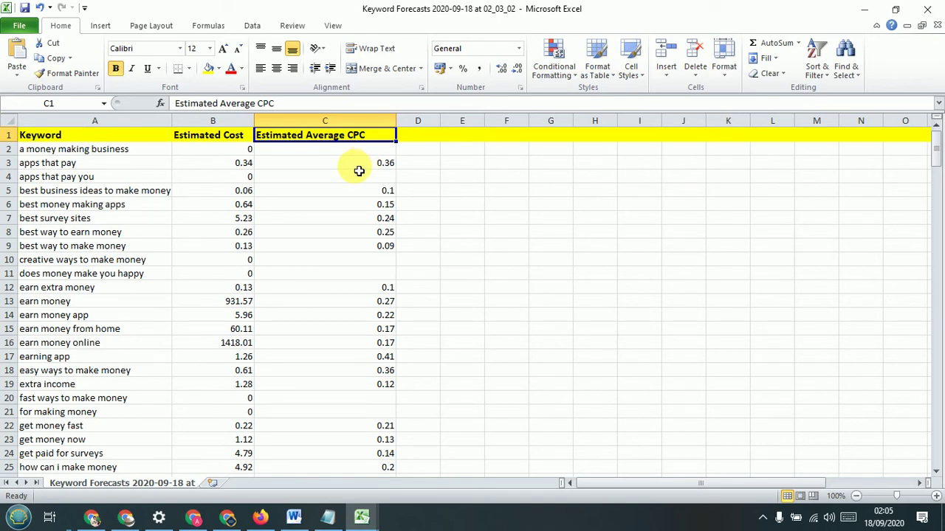
left_click(415, 138)
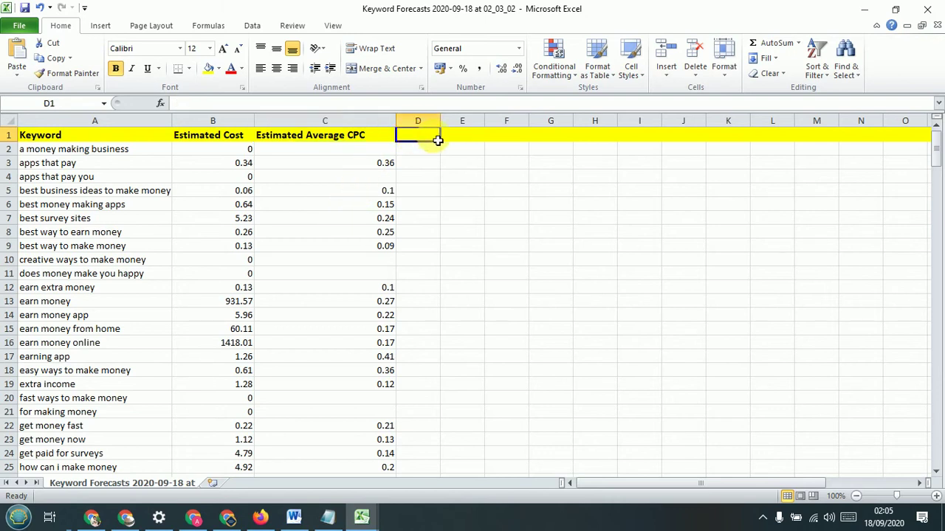
left_click(448, 137)
left_click(433, 138)
left_click(444, 138)
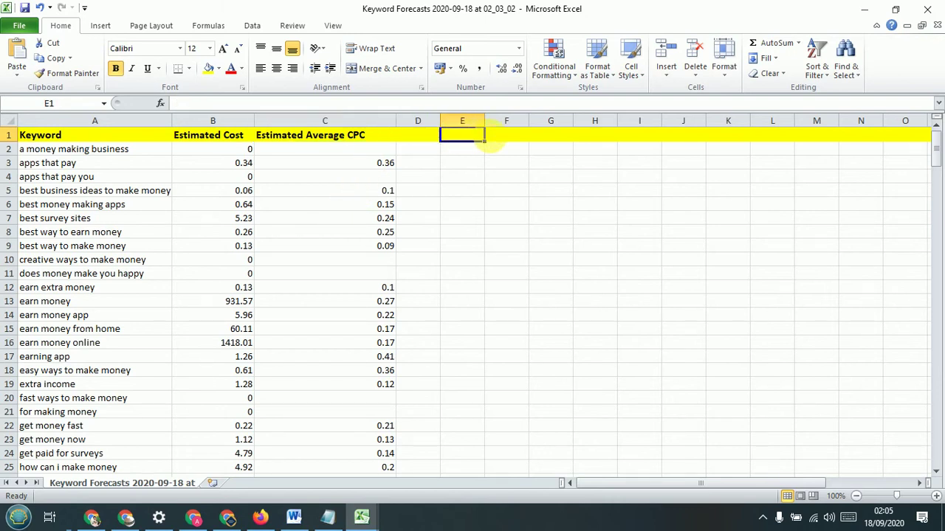
left_click(491, 137)
left_click(477, 139)
left_click(433, 138)
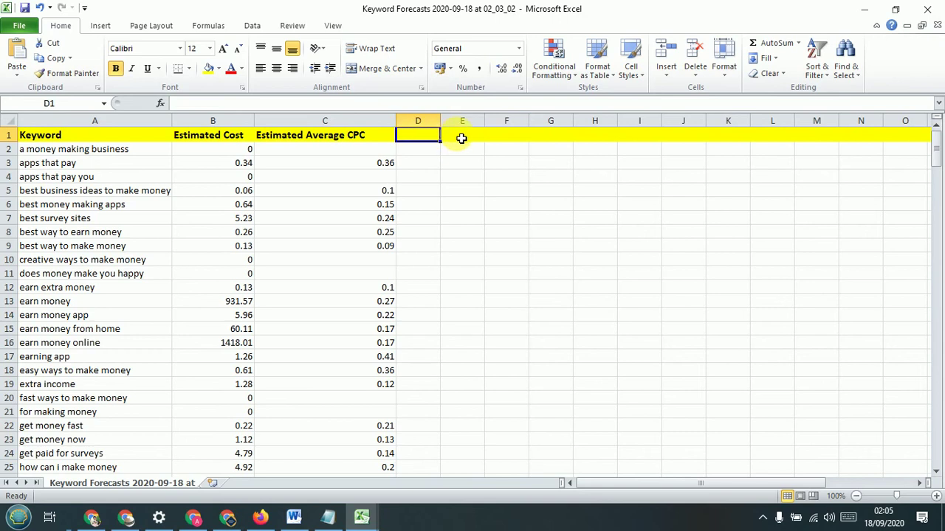
left_click(456, 139)
left_click(432, 140)
left_click(460, 139)
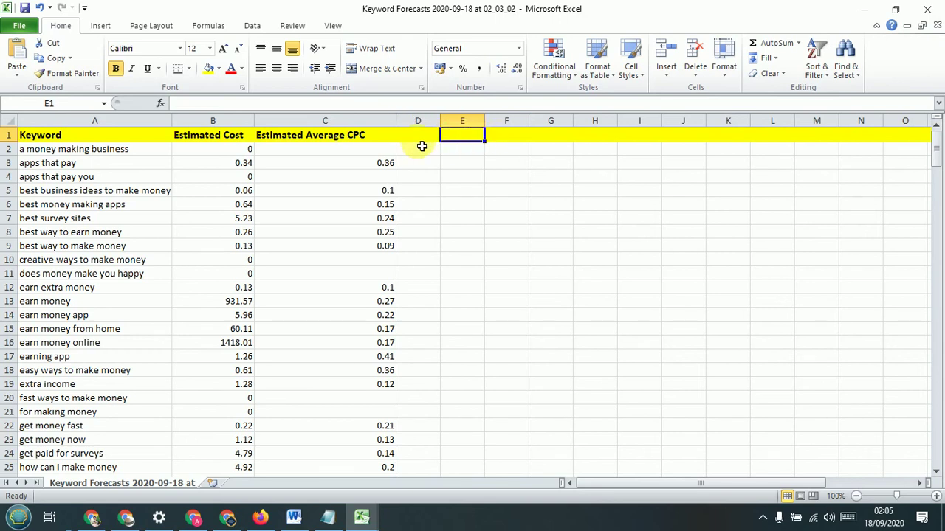
Enter the heading Allintittle in cell D1 and widen its column to fit the text.
left_click(422, 139)
type("U")
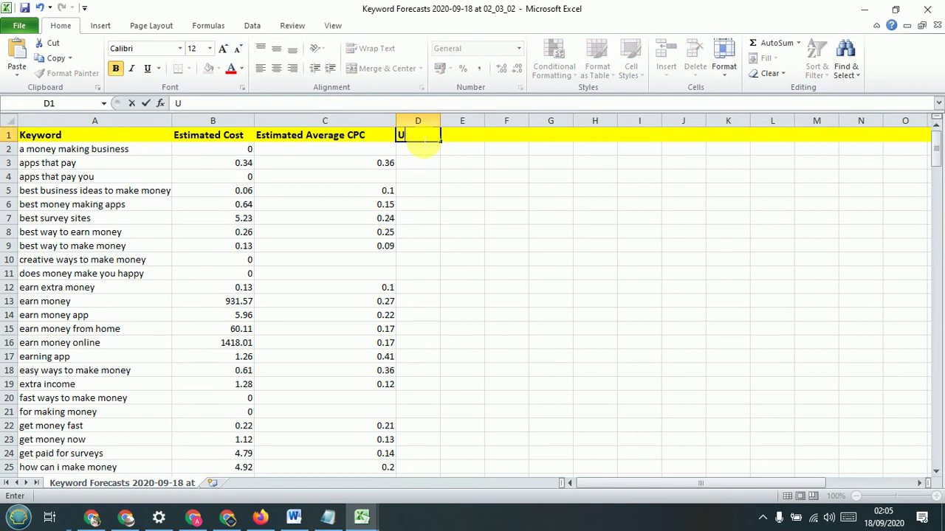
key("BackSpace")
type("All")
type("in")
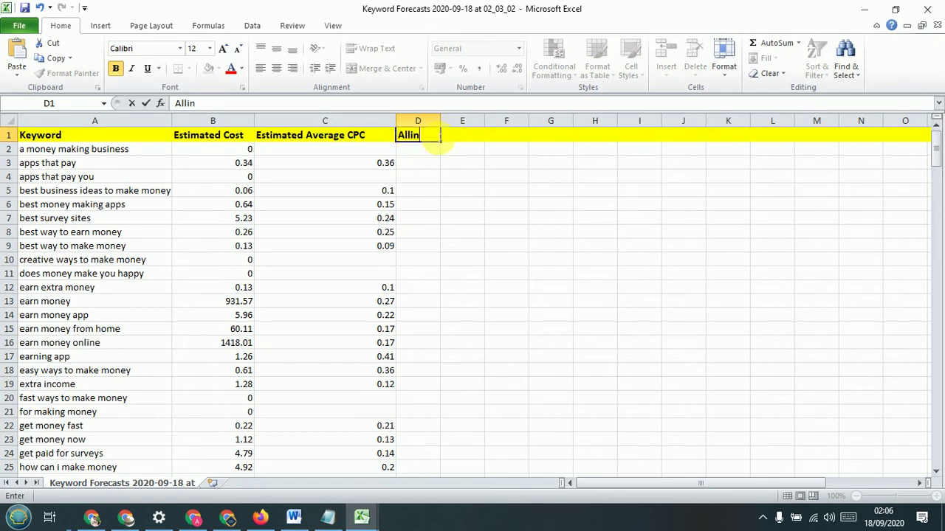
key("BackSpace")
type("ntittle")
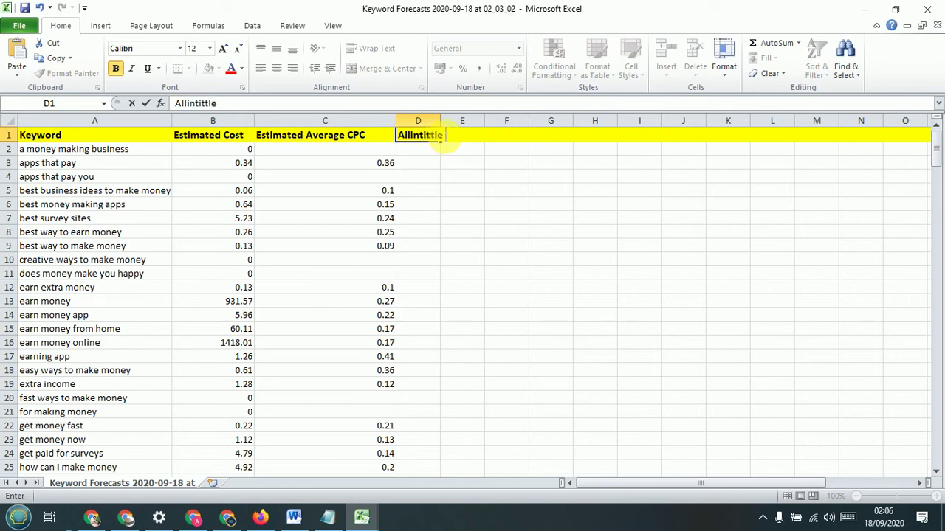
left_click(420, 120)
left_click_drag(441, 122, 449, 129)
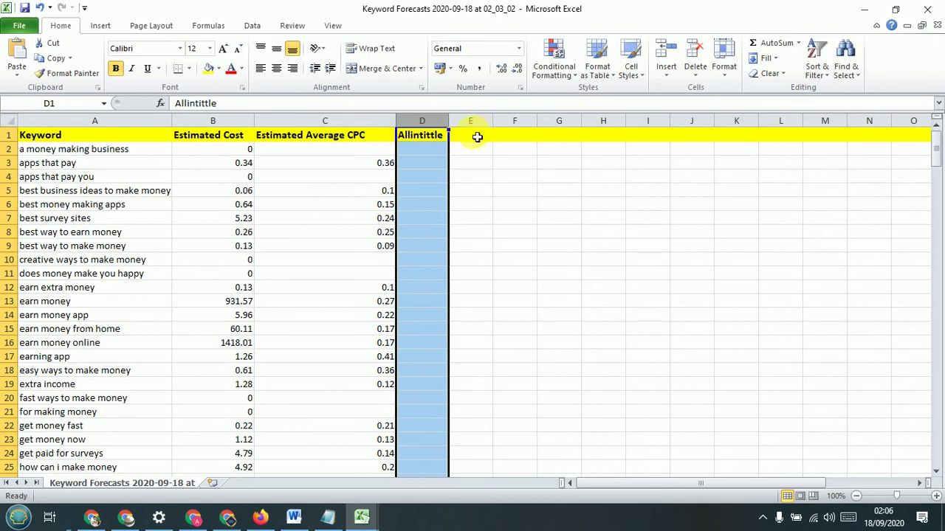
Enter the heading Allinurl in cell E1 and Keyword Difficulty in cell F1.
double_click(469, 135)
type("Al")
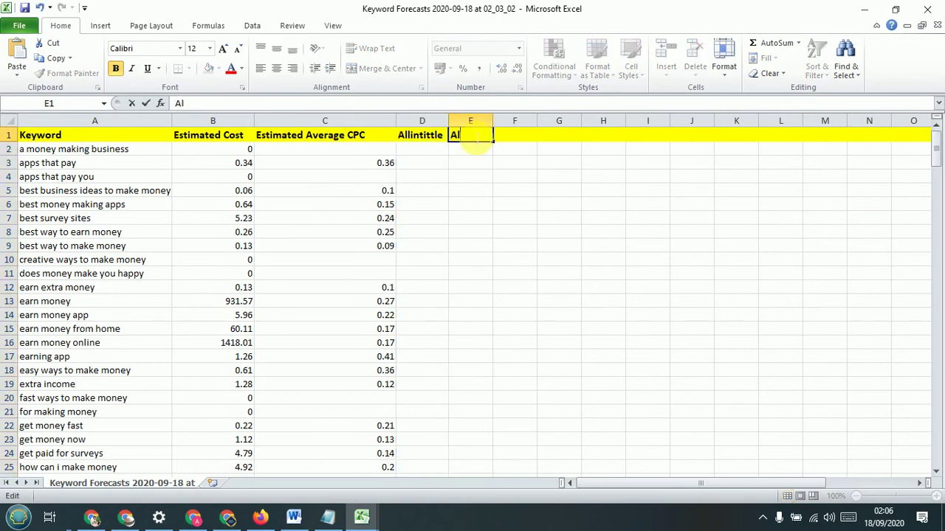
type("linurl")
left_click(510, 137)
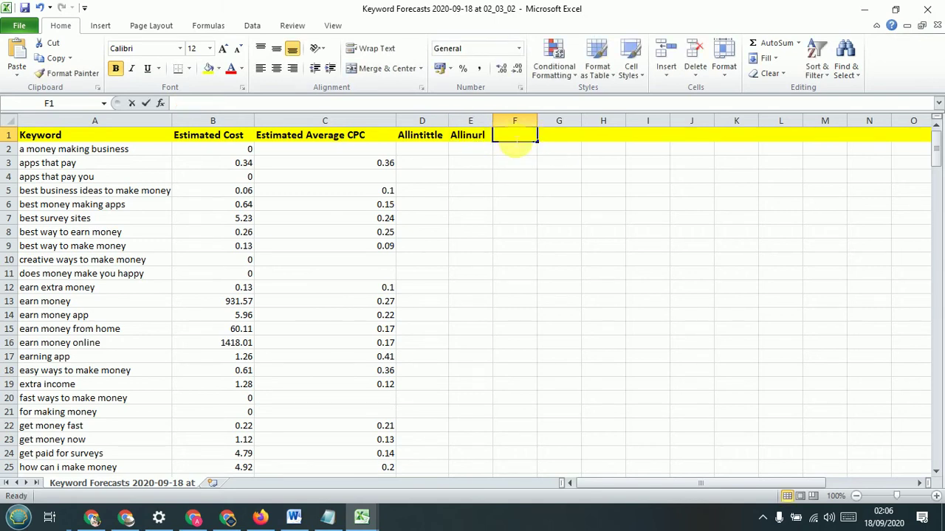
double_click(516, 140)
type("Ke")
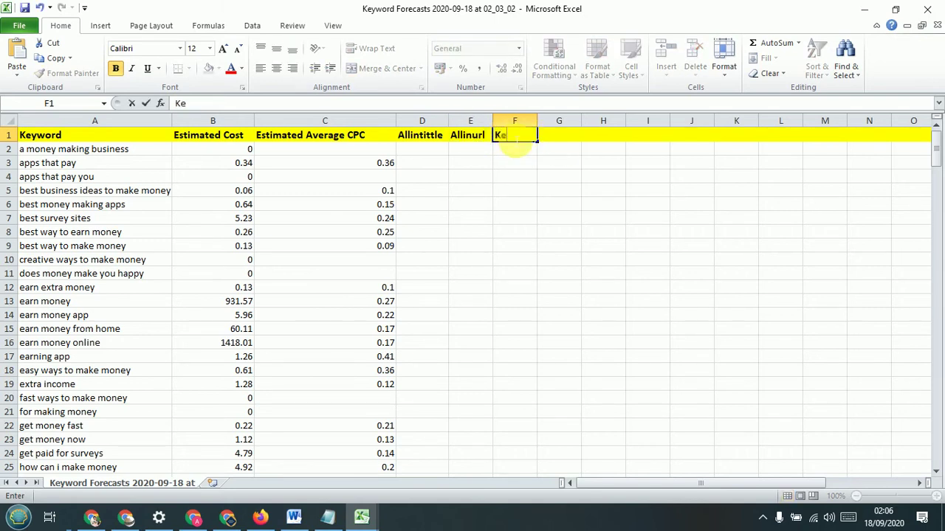
type("yword Difficult")
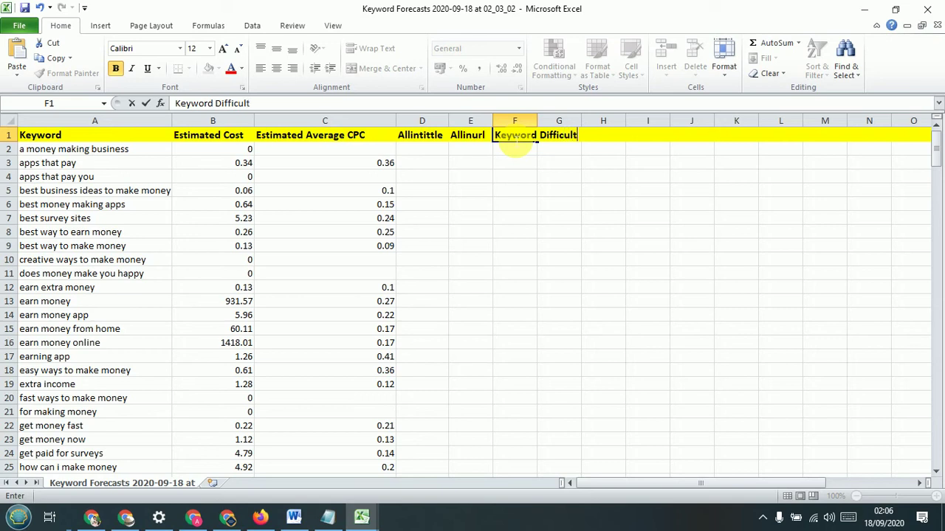
type("y")
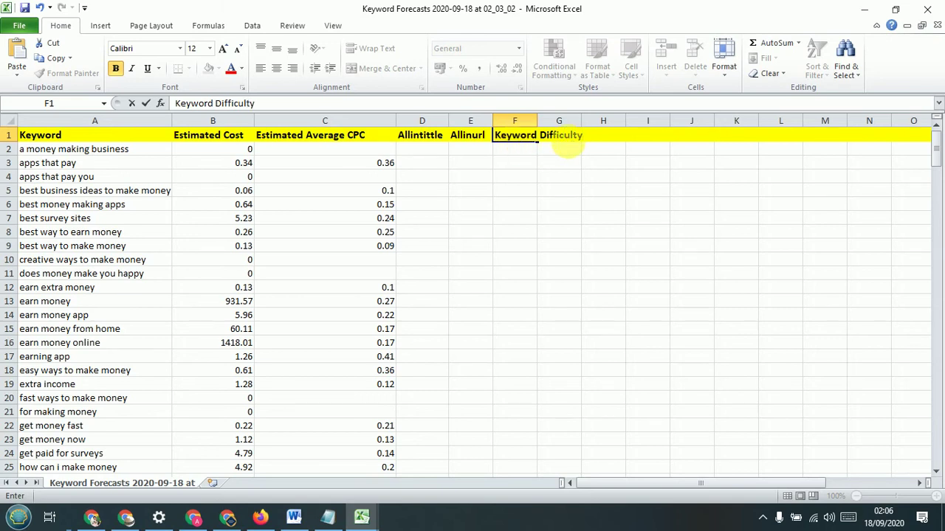
Widen the Allintittle, Allinurl and Keyword Difficulty columns so every heading fits with room to spare.
left_click_drag(564, 122, 603, 127)
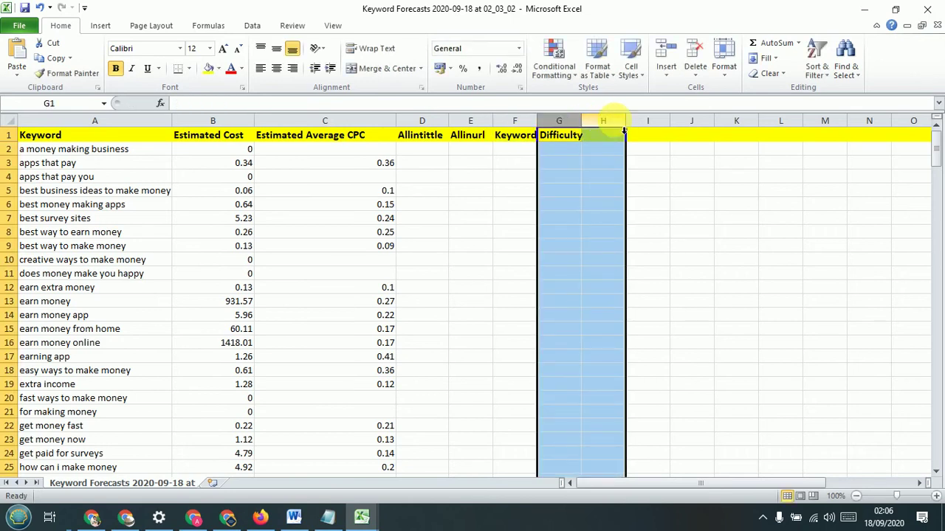
left_click_drag(457, 121, 665, 121)
left_click(668, 137)
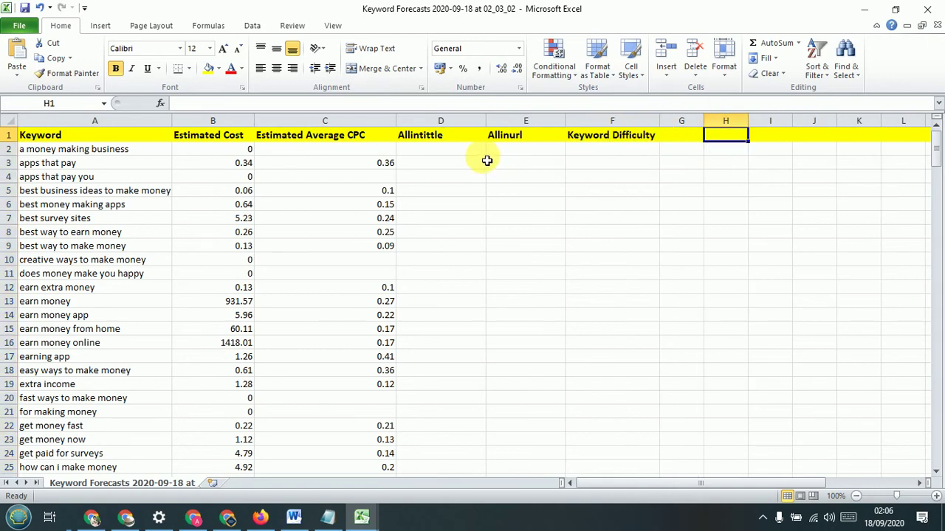
Examine the first keyword's row under the Estimated Cost, Allintittle, Allinurl and Keyword Difficulty headings.
left_click(438, 152)
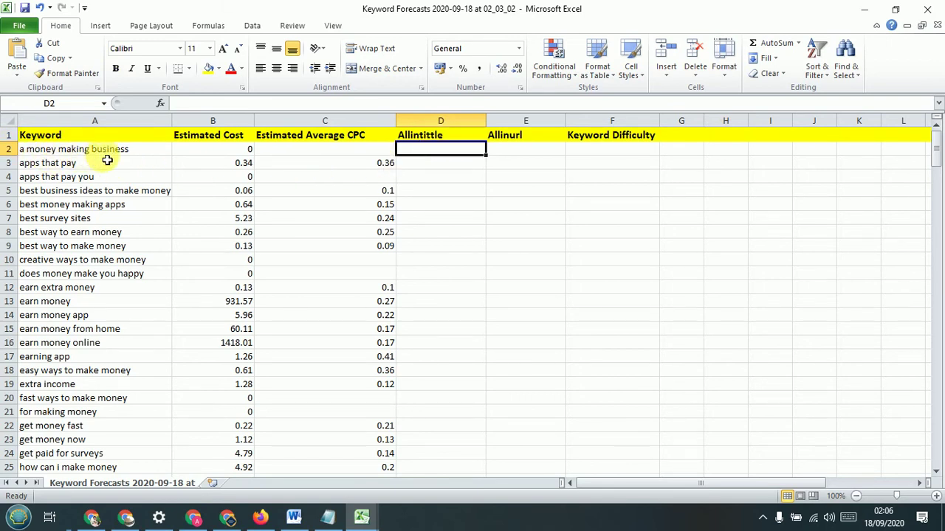
left_click(225, 153)
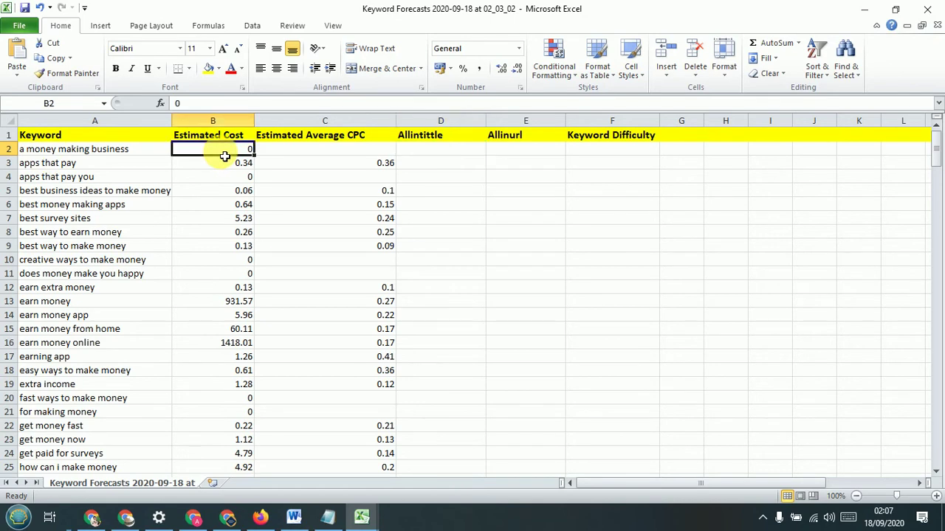
left_click(446, 154)
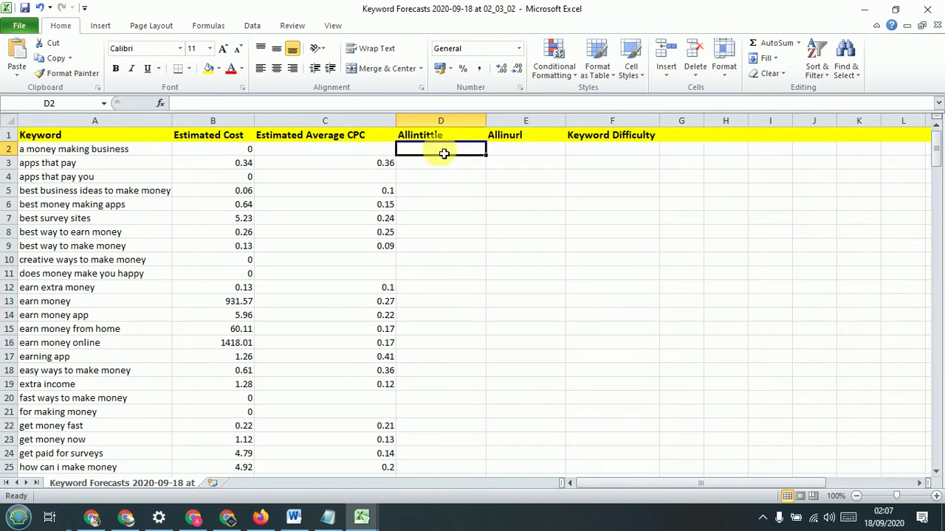
double_click(444, 154)
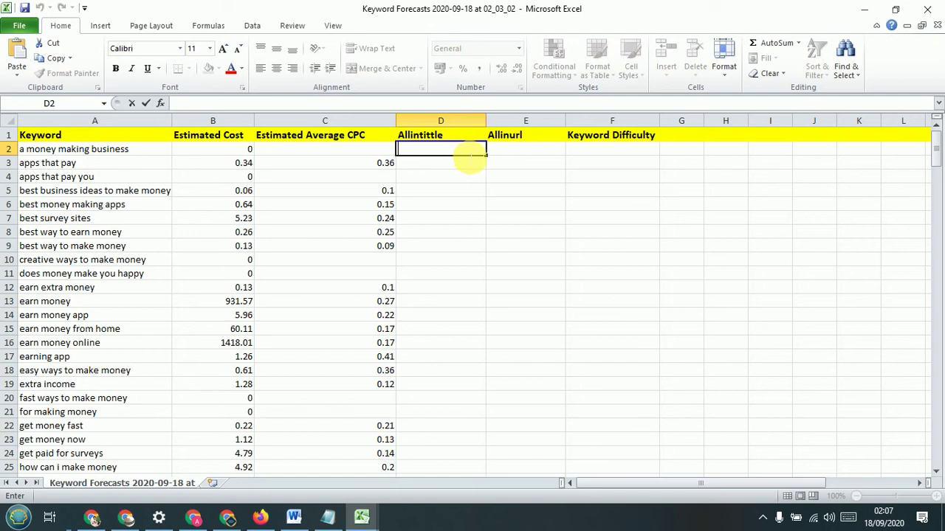
left_click(512, 155)
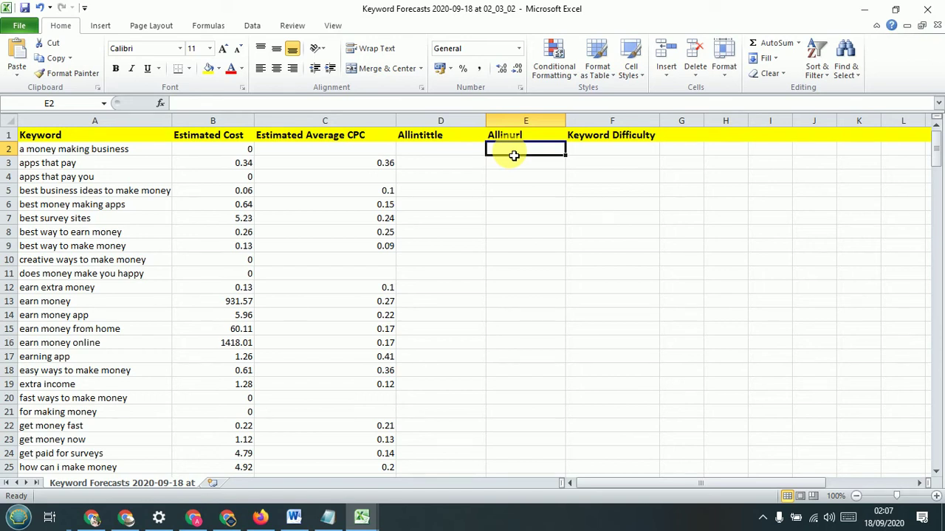
left_click(611, 149)
left_click(689, 149)
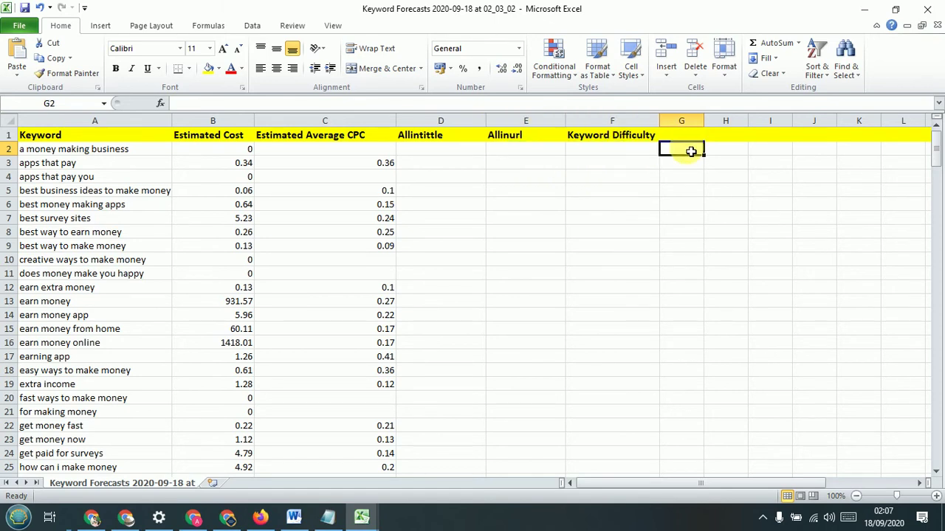
Enter 100 in header cell G1, beside the Keyword Difficulty heading.
left_click(681, 138)
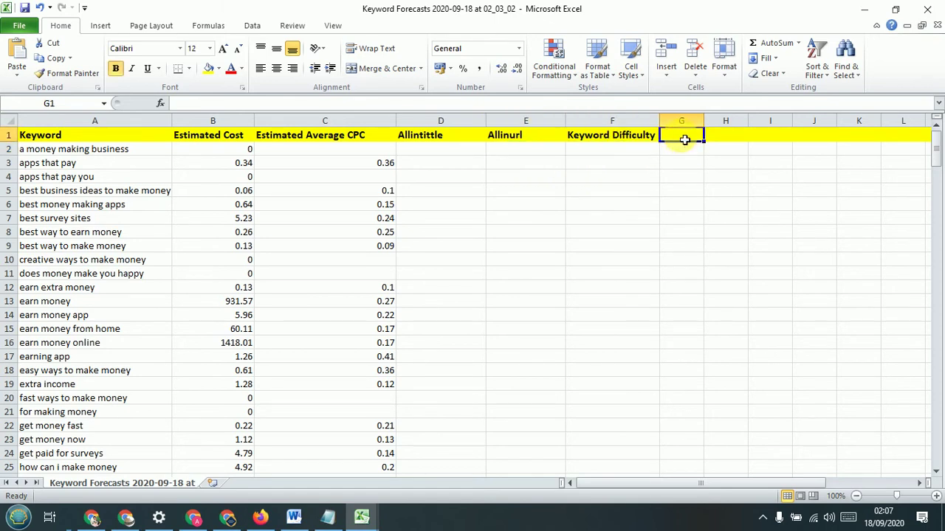
type("100")
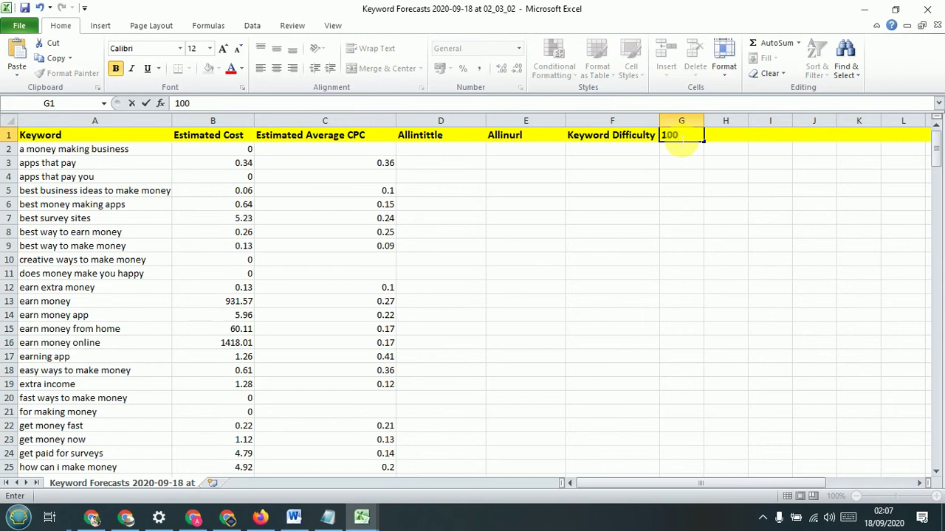
left_click(642, 151)
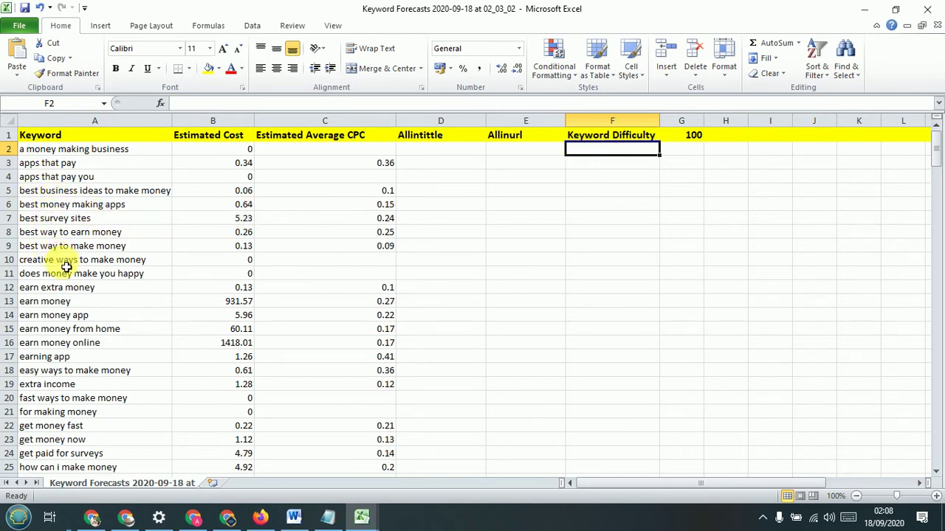
Copy the keyword "best money making apps" from cell A6 and paste it over the keyword in cell A2.
scroll(67, 288, "down", 2)
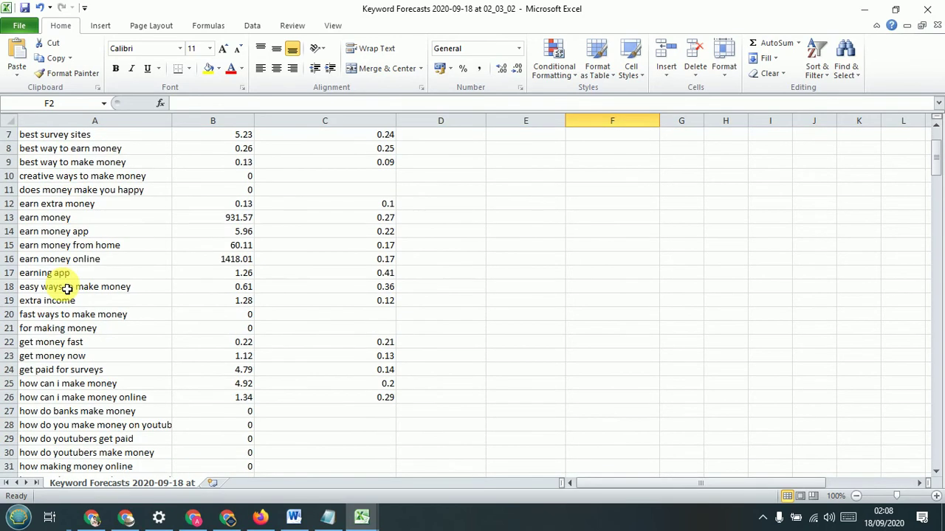
scroll(66, 289, "up", 1)
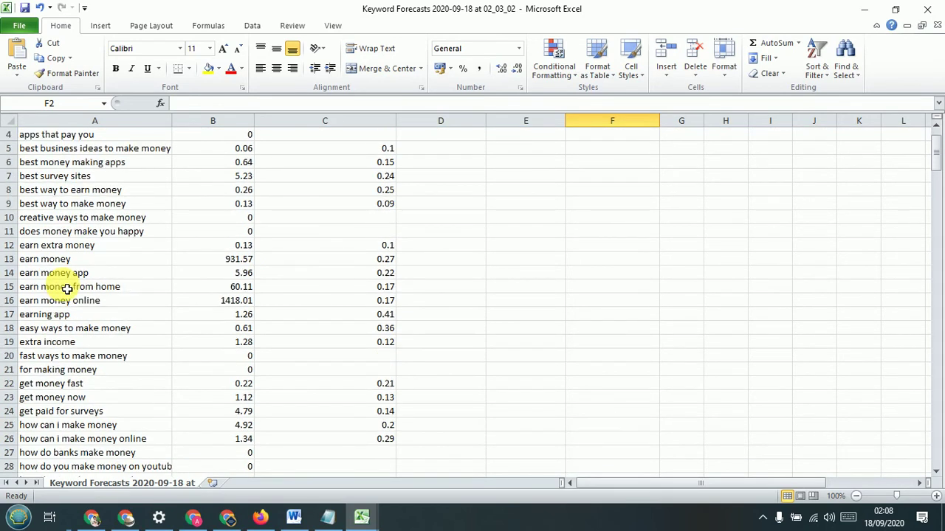
scroll(66, 290, "up", 1)
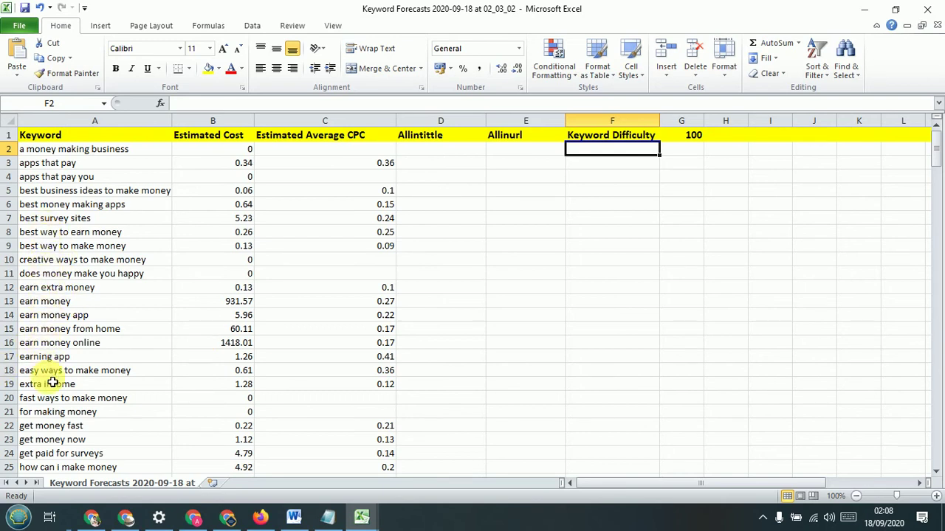
scroll(52, 413, "down", 6)
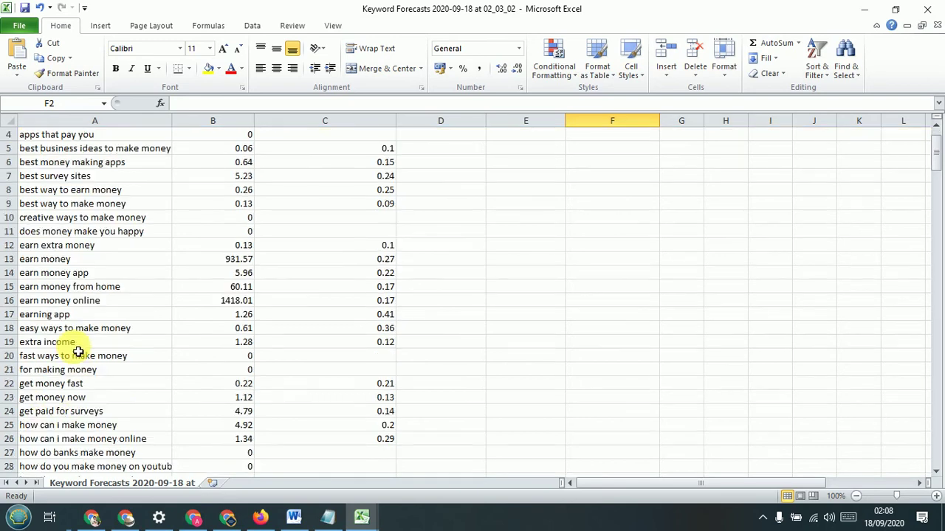
scroll(66, 380, "down", 3)
scroll(66, 380, "up", 9)
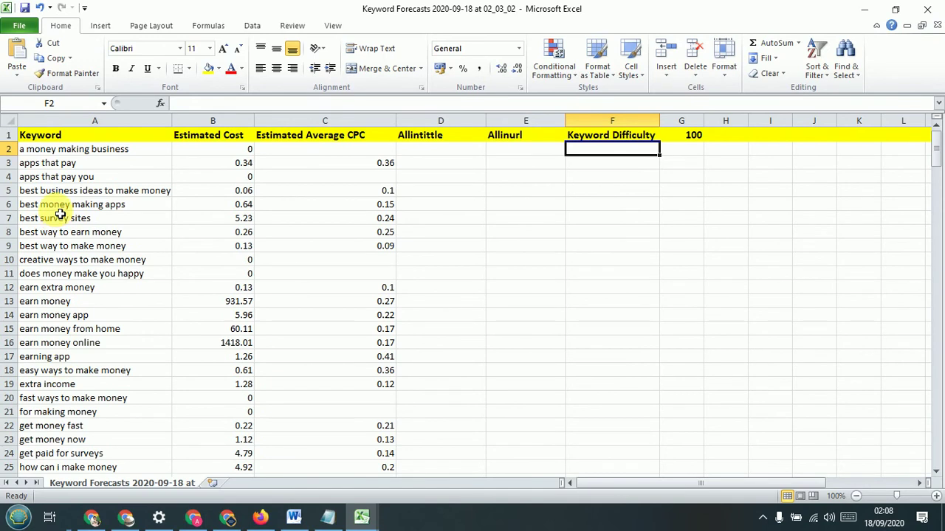
double_click(61, 206)
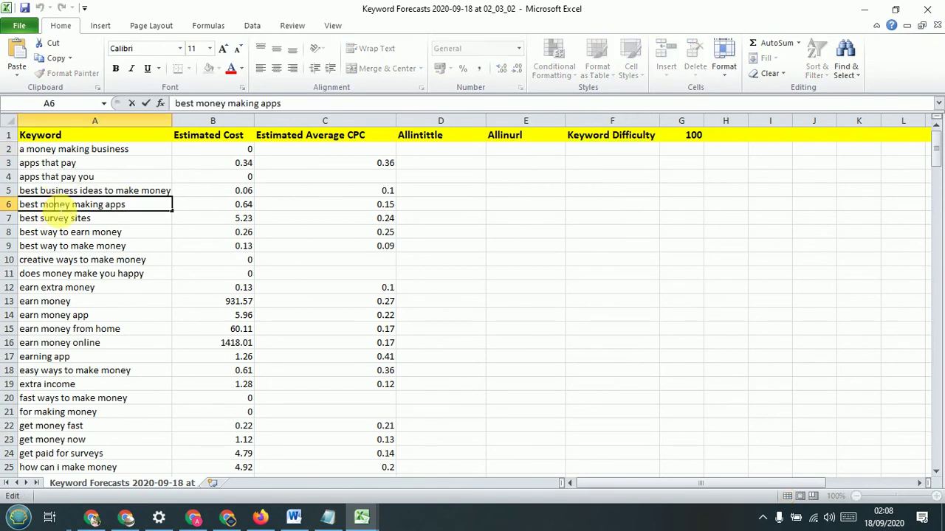
left_click_drag(127, 206, 22, 207)
key("ctrl+c")
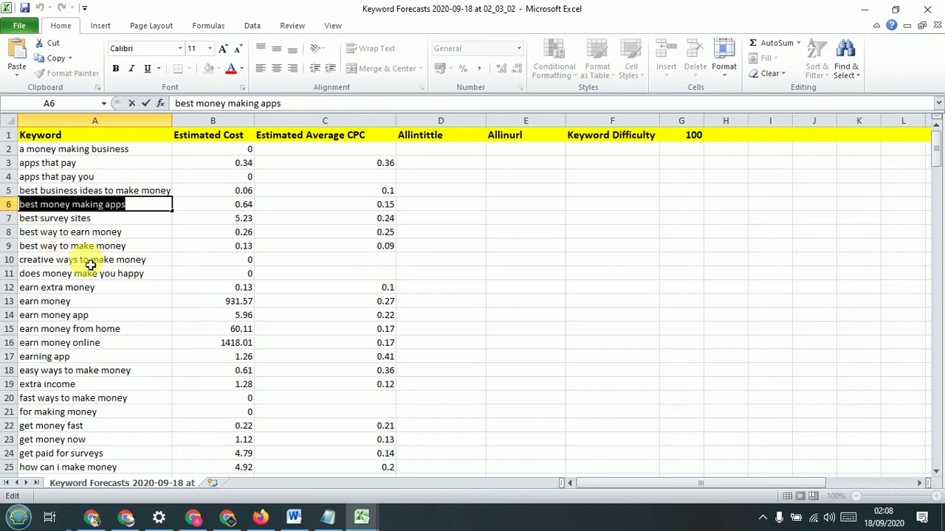
double_click(43, 149)
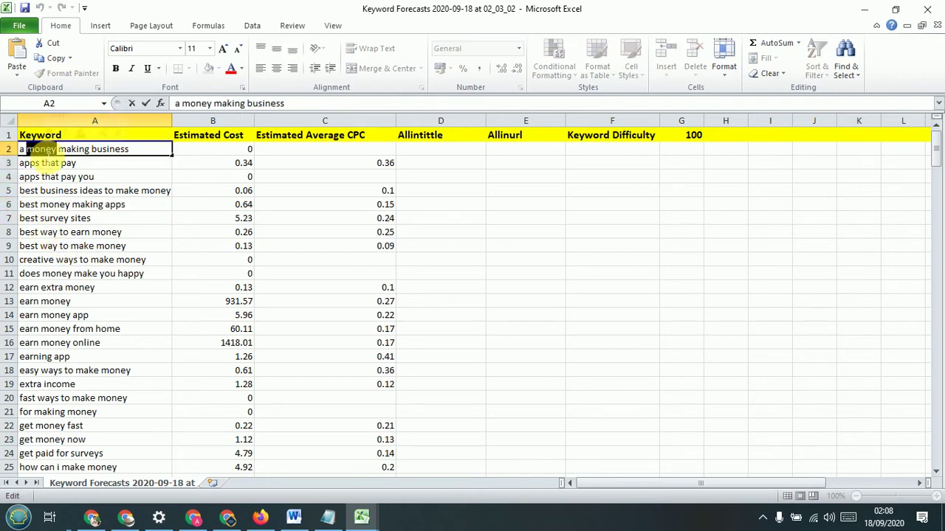
left_click_drag(42, 152, 22, 149)
key("ctrl+v")
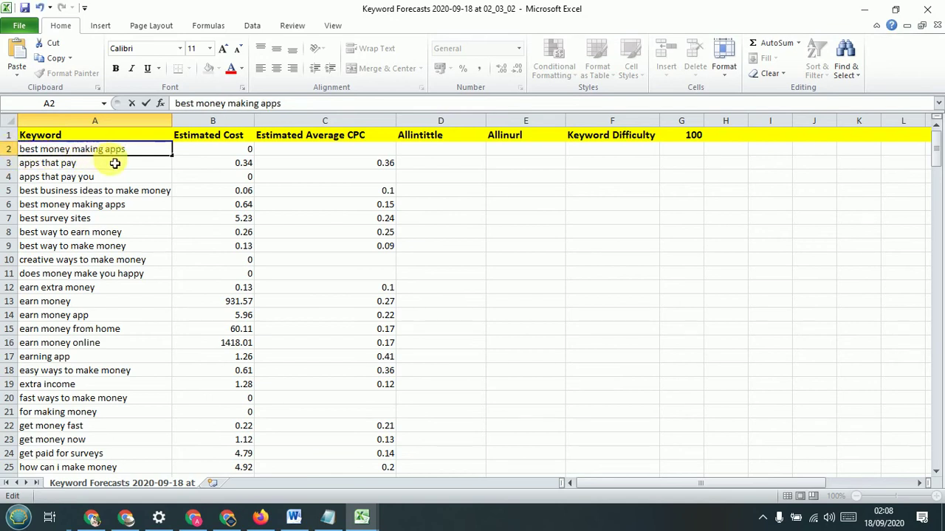
Copy the heading text "Allintittle" from cell D1.
left_click_drag(118, 150, 17, 150)
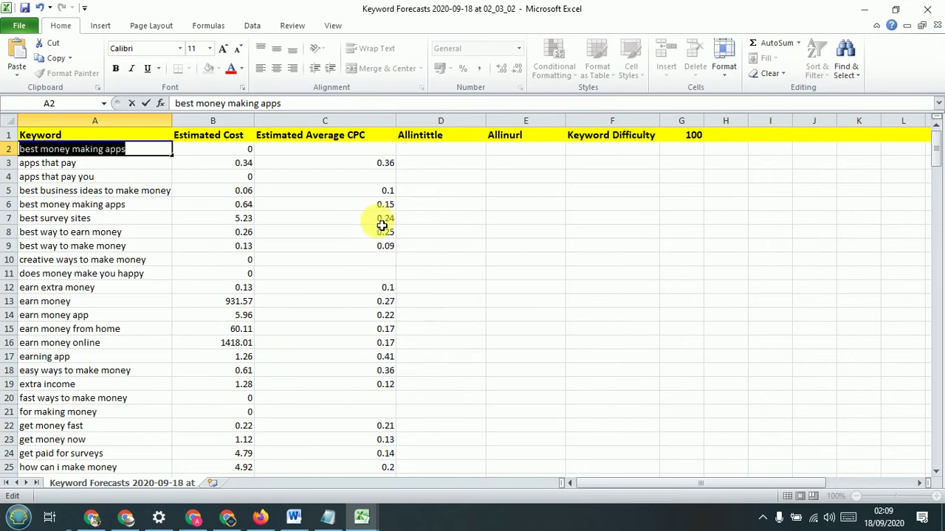
double_click(433, 140)
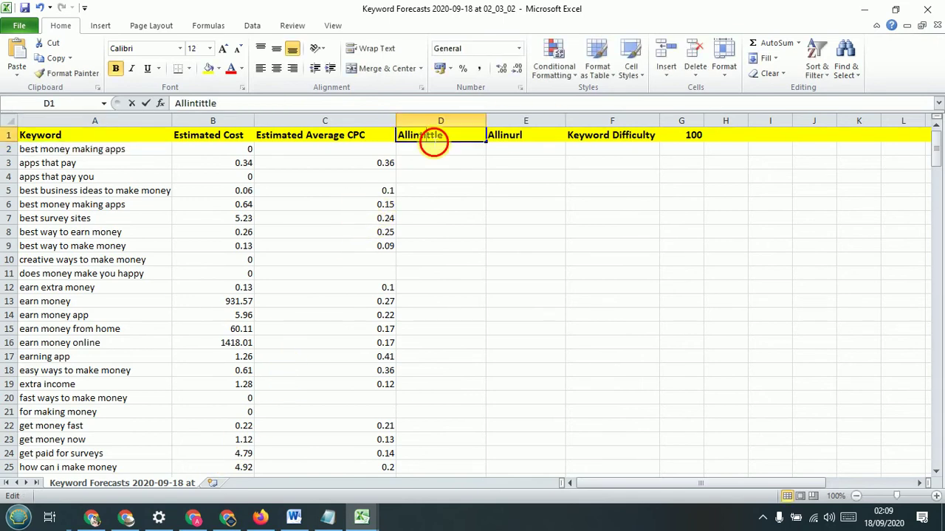
double_click(434, 140)
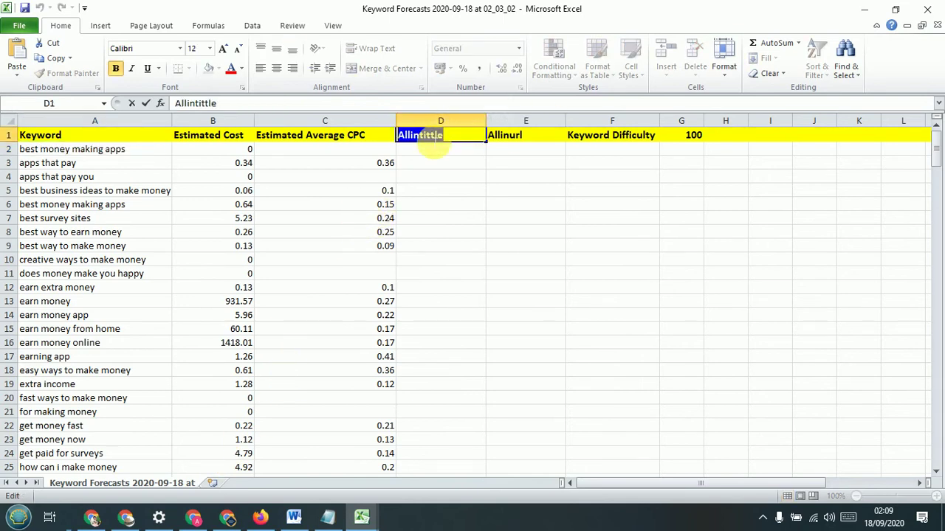
Switch to Firefox, replace the Ubersuggest tab with a new tab and enter "Allintittle:" as the search prefix.
left_click(260, 515)
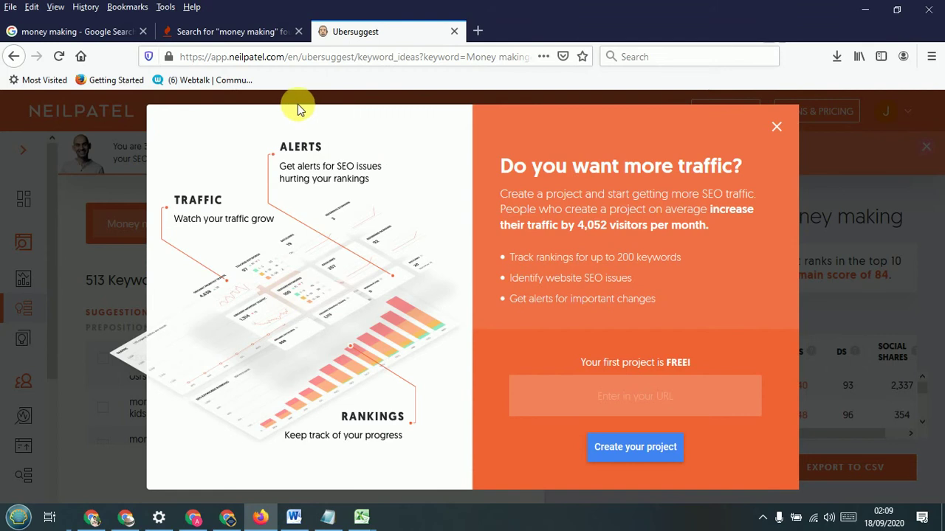
left_click(454, 31)
left_click(326, 28)
left_click(306, 53)
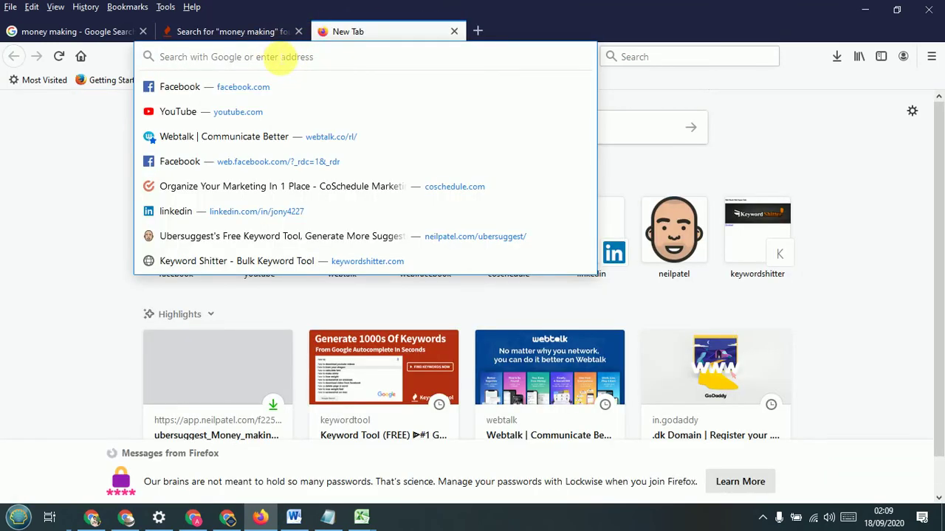
type("Allintittle")
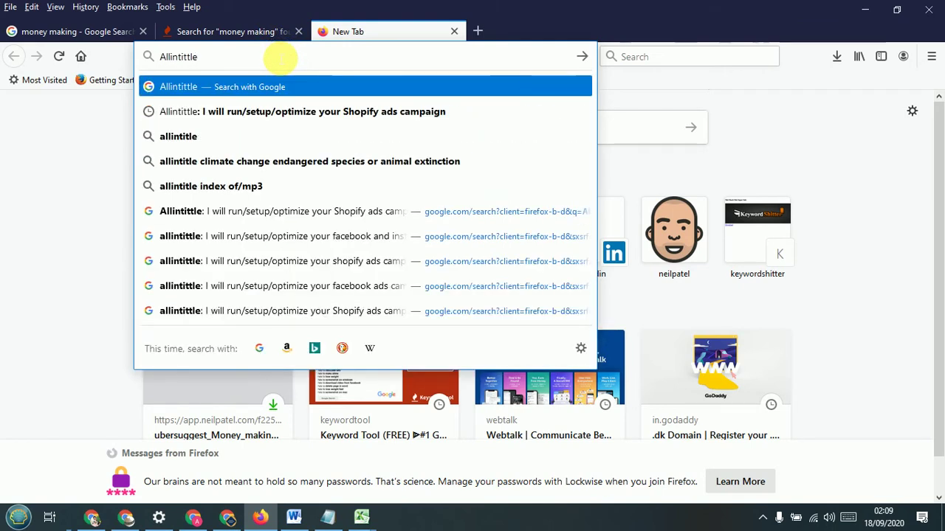
type(":")
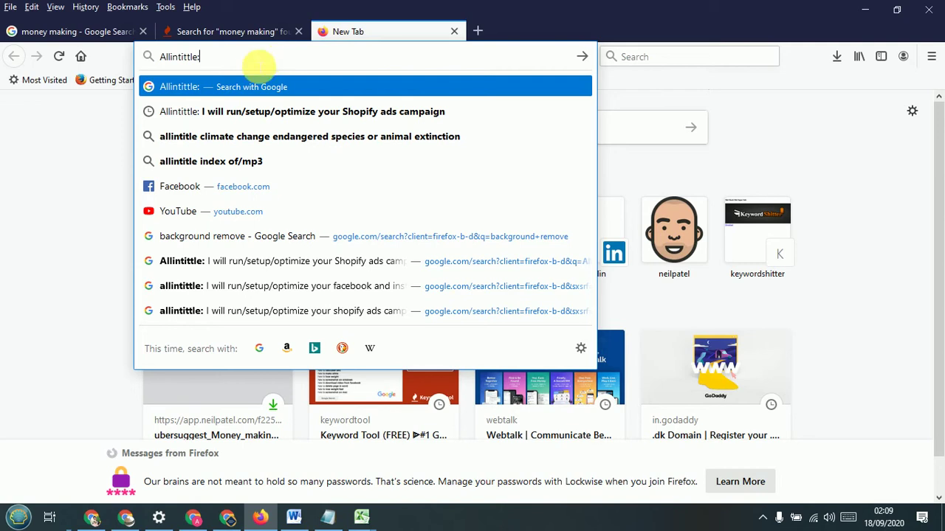
Return to Excel and close the ubersuggest_Money_making and Keyword Forecasts 2020-09-18 at 01_59_30 workbooks without saving them.
left_click(362, 516)
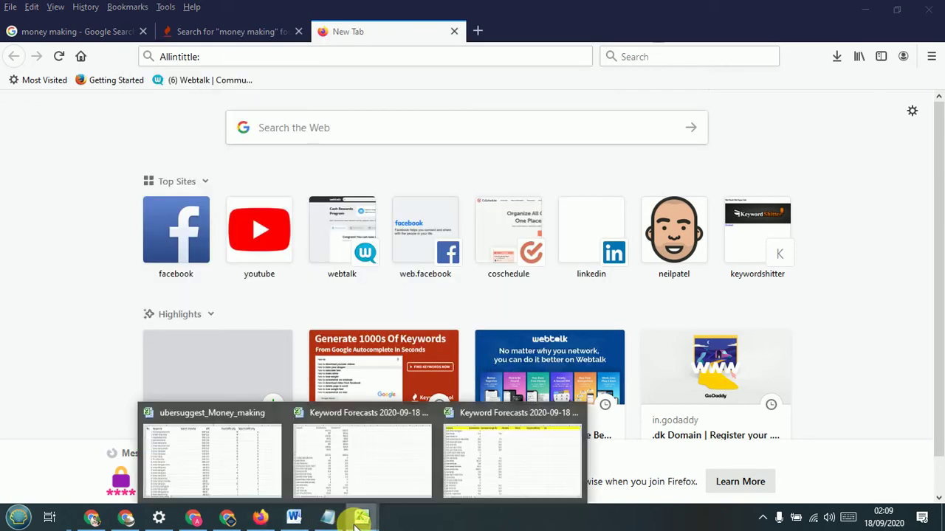
left_click(452, 490)
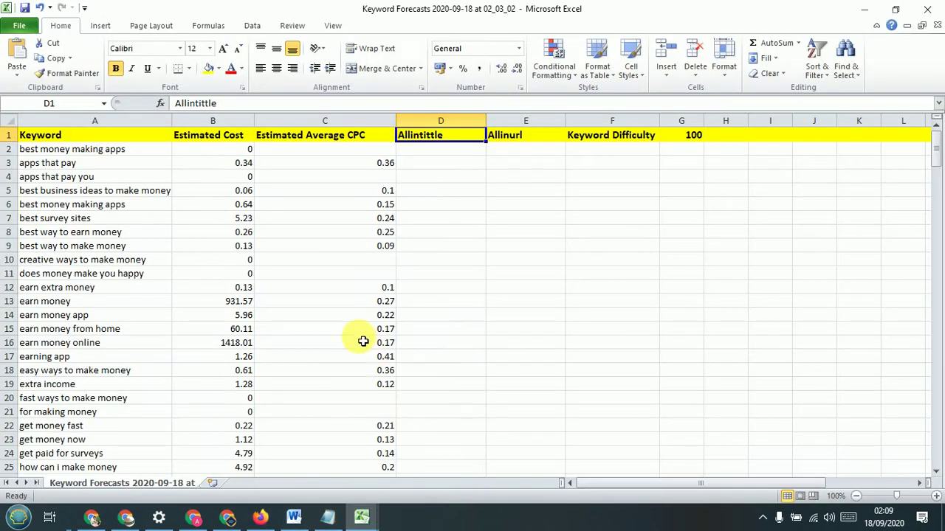
mouse_move(363, 518)
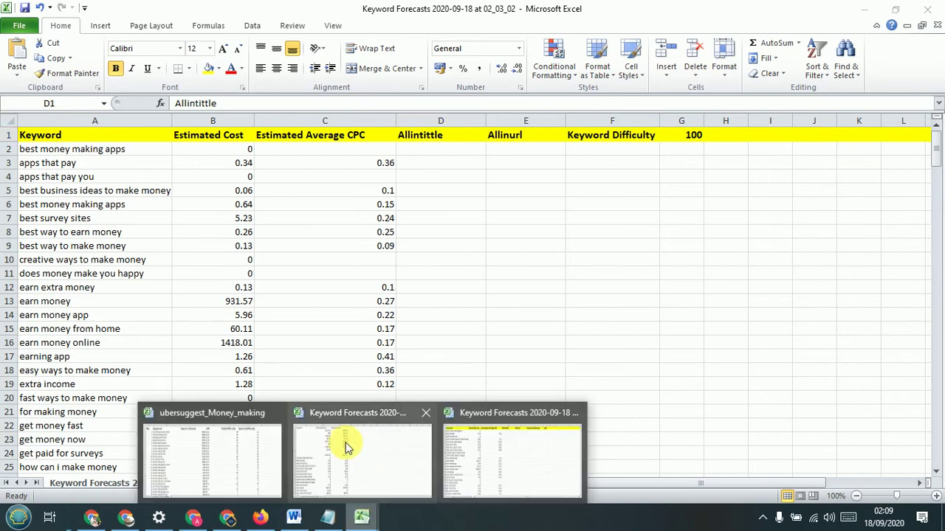
mouse_move(284, 412)
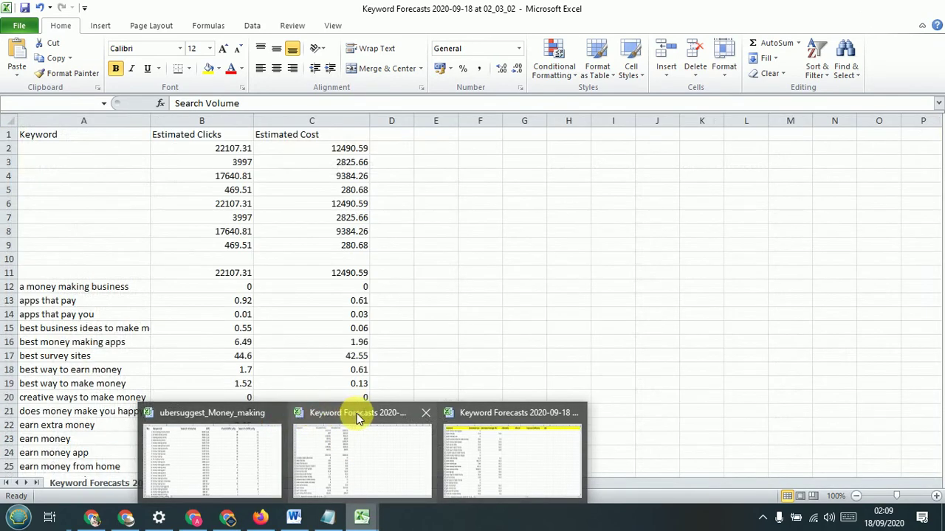
left_click(425, 417)
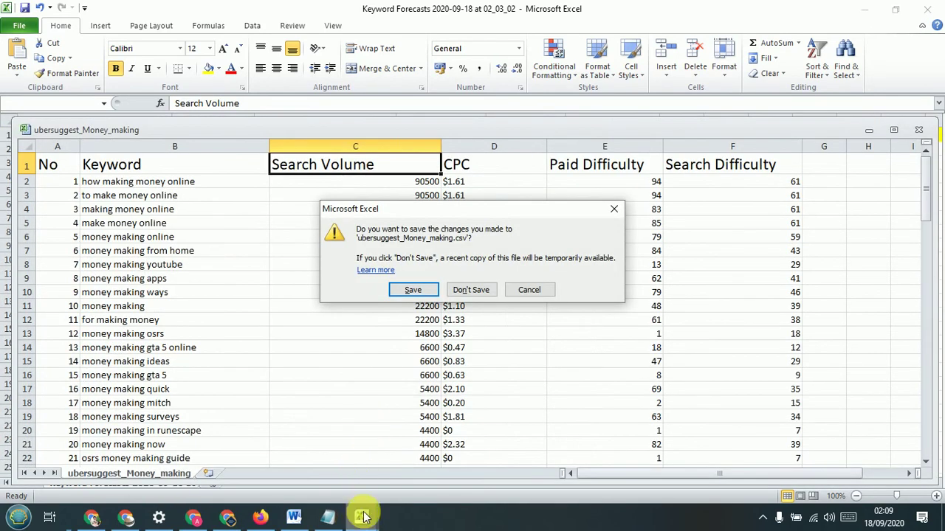
left_click(472, 290)
mouse_move(363, 516)
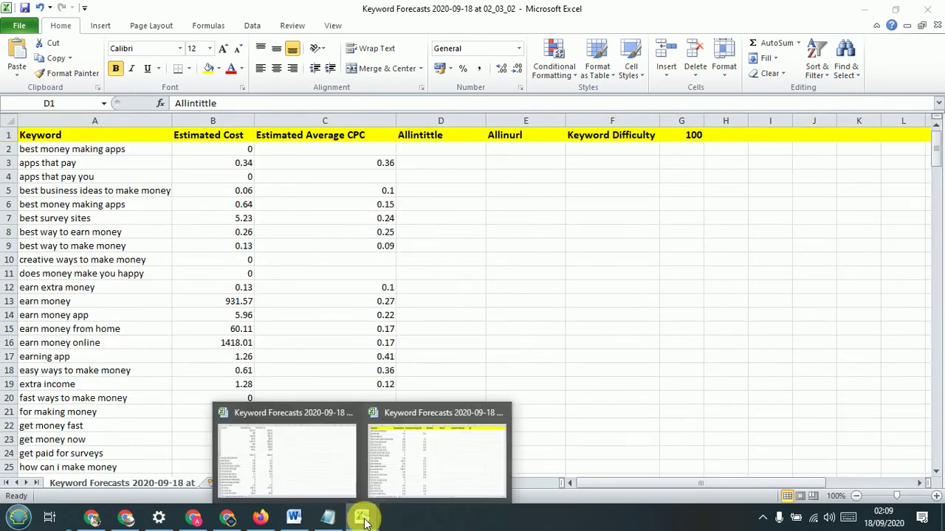
left_click(351, 415)
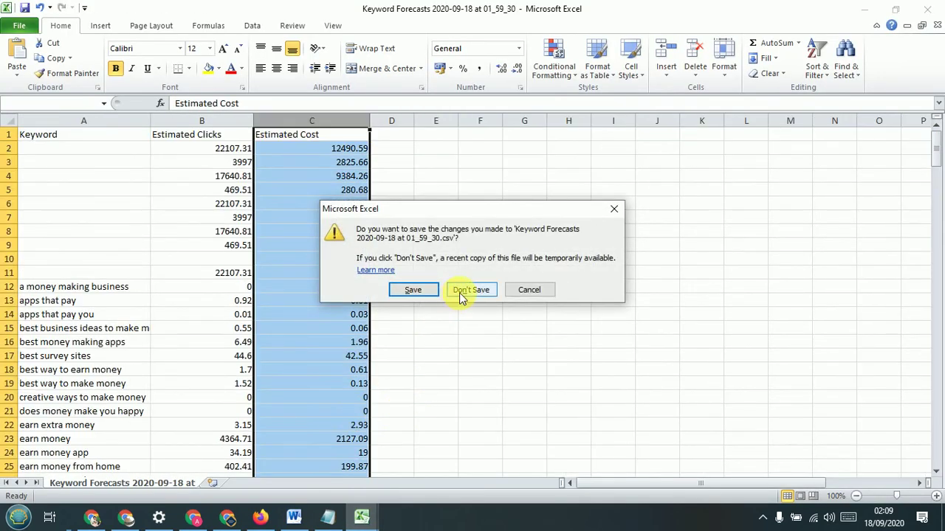
left_click(460, 291)
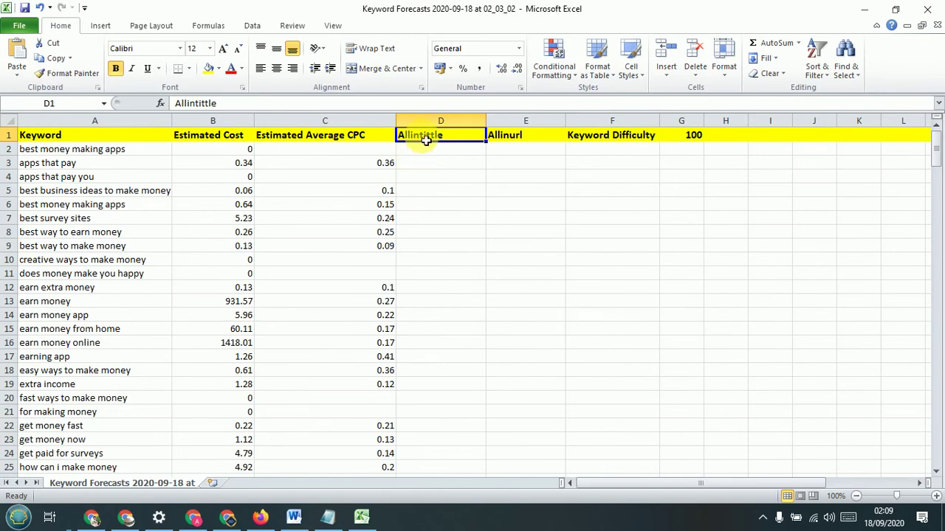
key("ctrl+c")
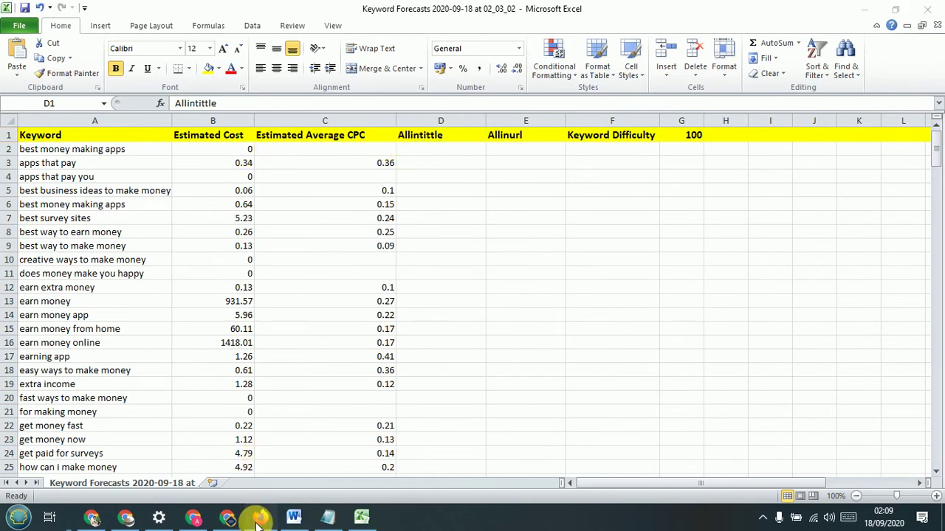
left_click(258, 518)
key("ctrl+v")
left_click(258, 518)
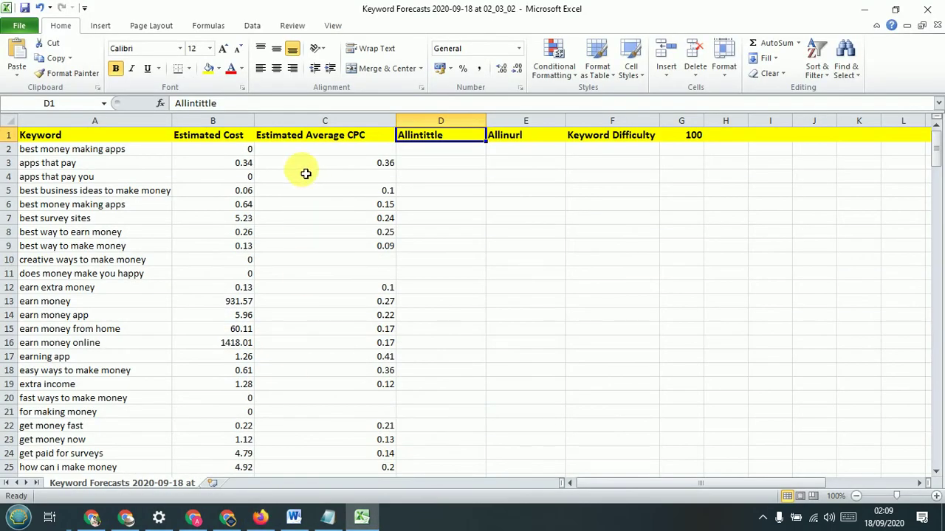
Copy the keyword from cell A2 and search Google in Firefox for "Allintittle:best money making apps".
left_click(102, 147)
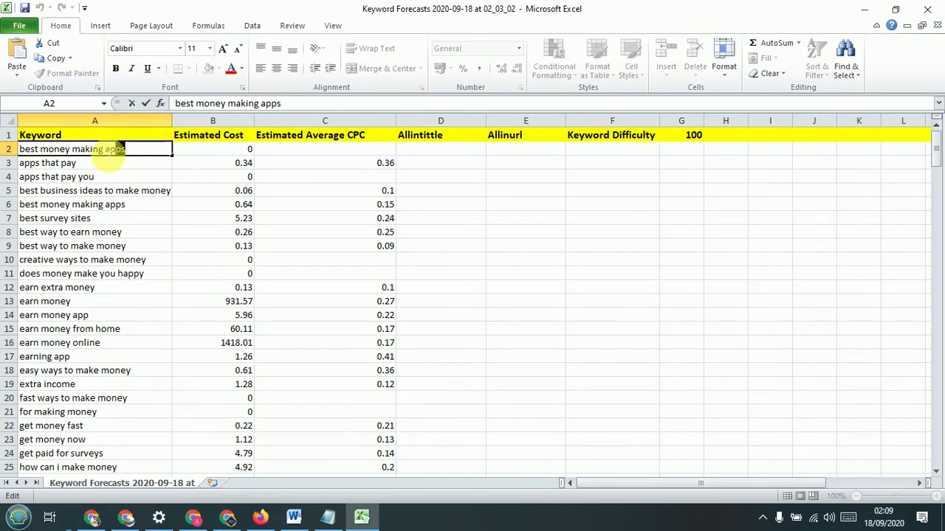
left_click_drag(125, 148, 21, 148)
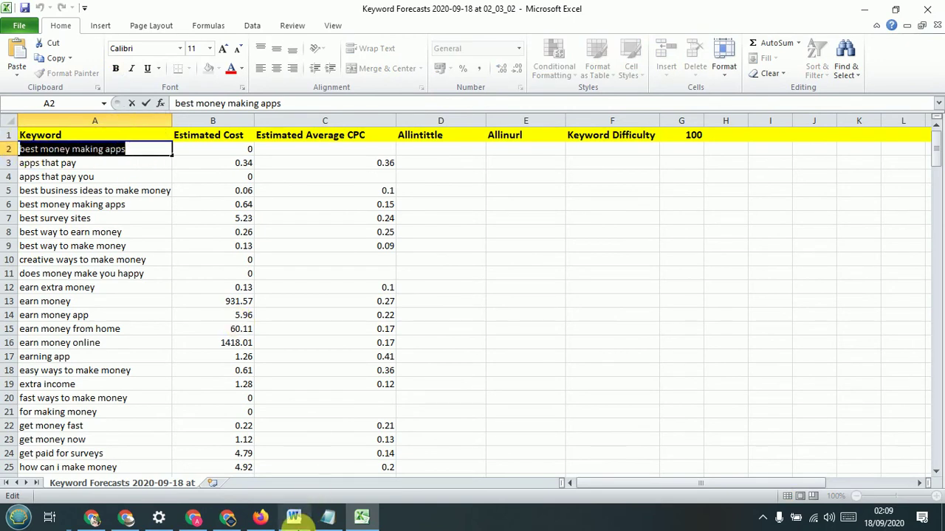
left_click(259, 518)
type(":")
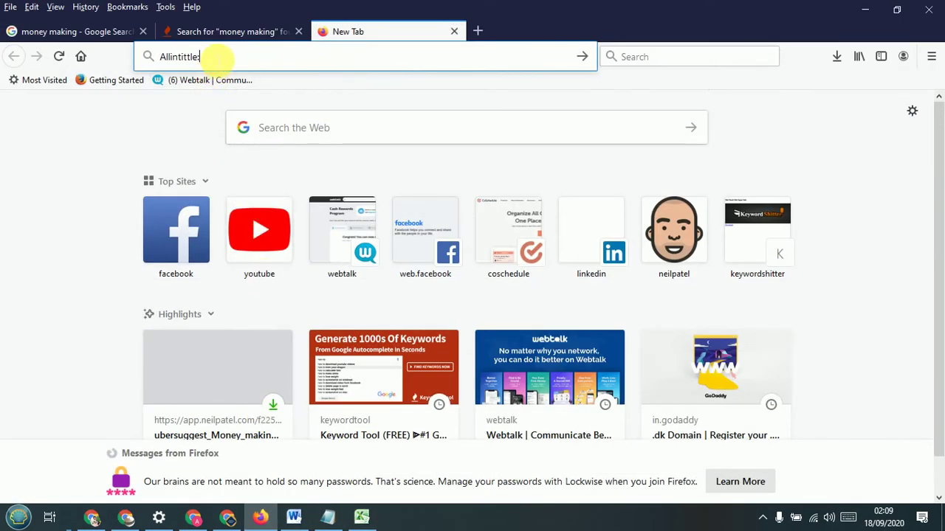
left_click(214, 57)
key("ctrl+v")
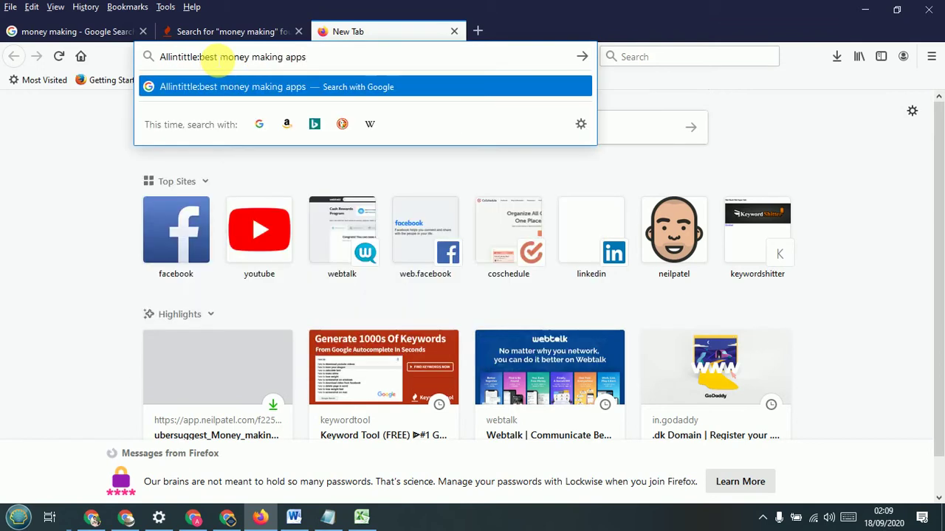
key("Return")
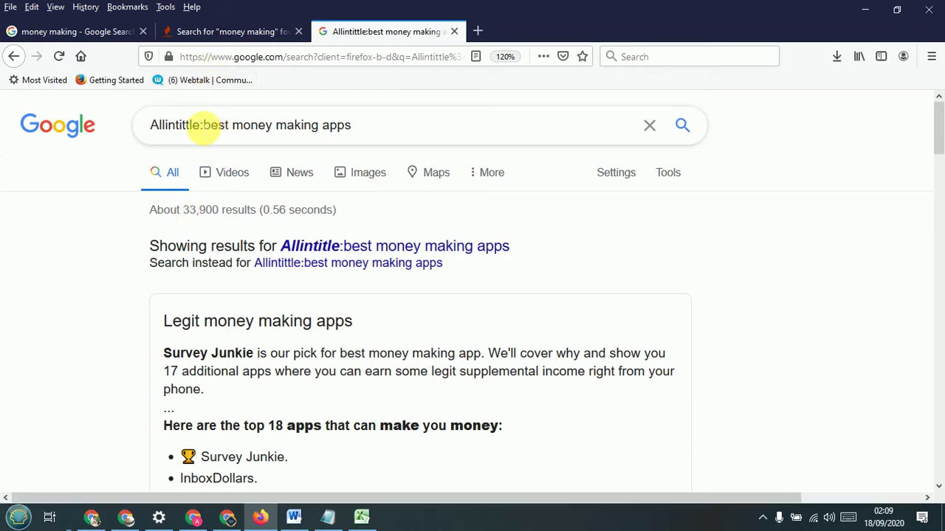
Repeat the Google search with a space after the "Allintittle:" prefix, and again without the space.
left_click(210, 126)
key("Return")
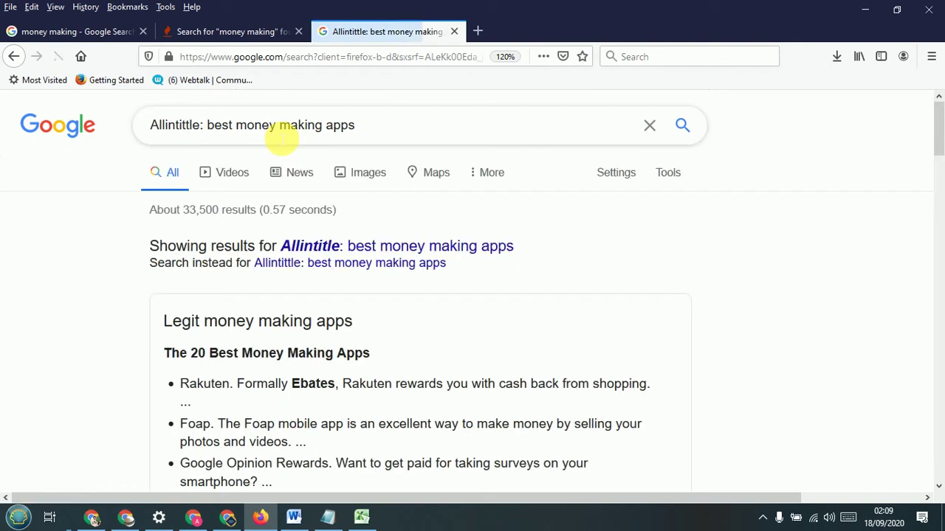
left_click(210, 125)
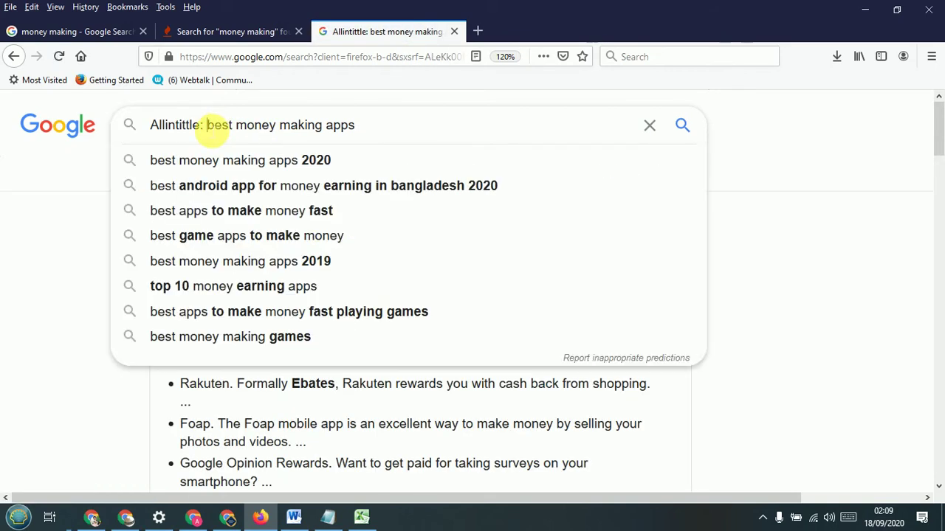
key("BackSpace")
key("Return")
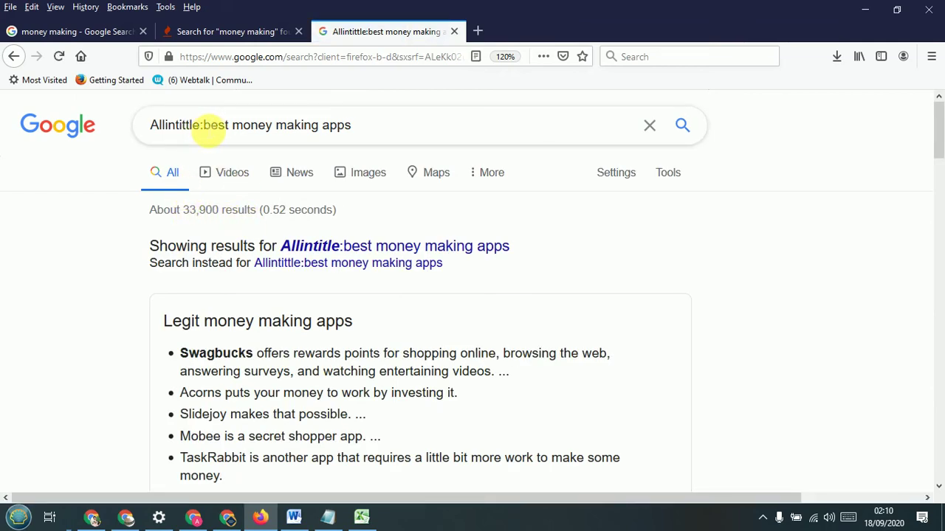
Remove the "Allintittle:" prefix and search Google for just "best money making apps".
left_click(204, 125)
left_click_drag(203, 126, 156, 126)
key("BackSpace")
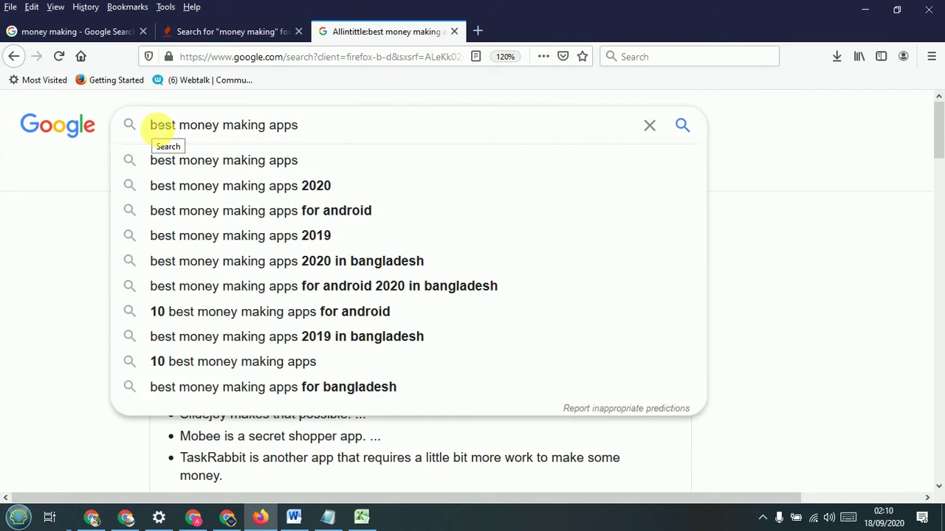
key("Return")
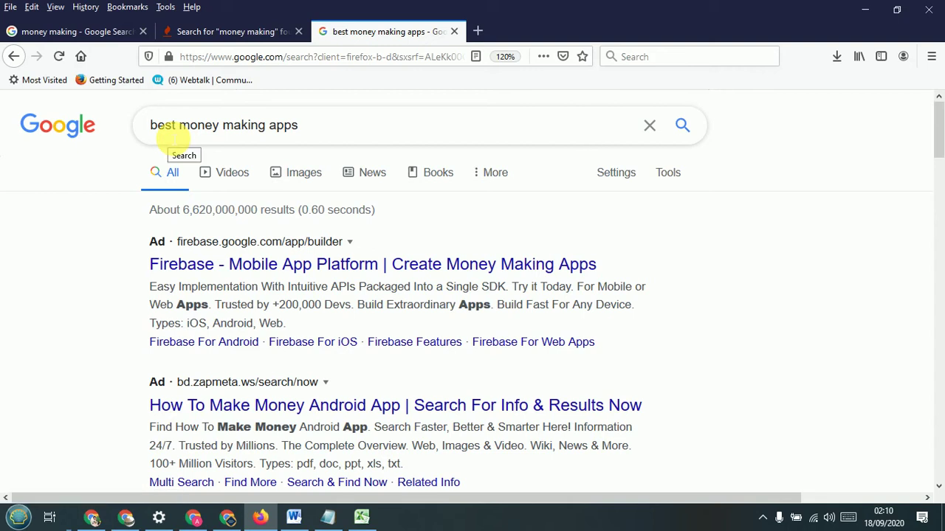
Put the prefix back, search Google for "Allintittle:best money making apps" and examine the page titles in the results.
left_click(151, 126)
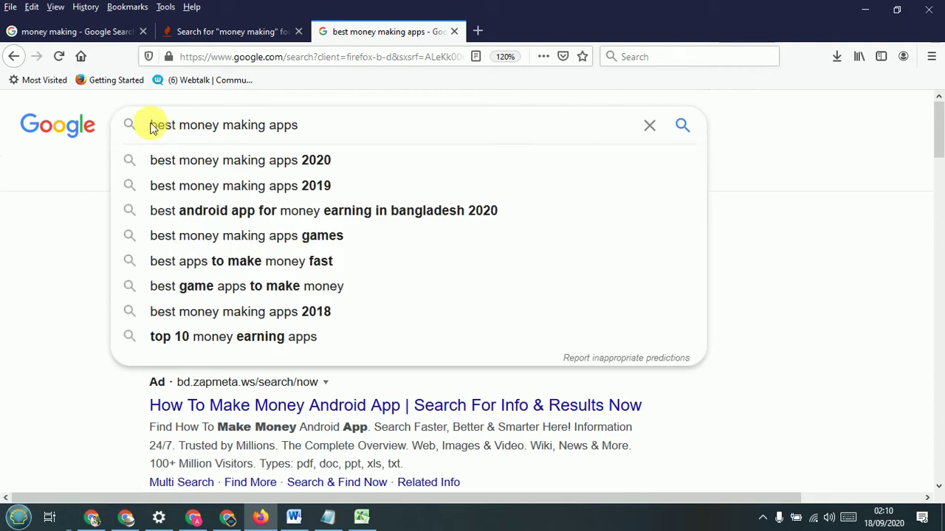
key("Return")
type("A")
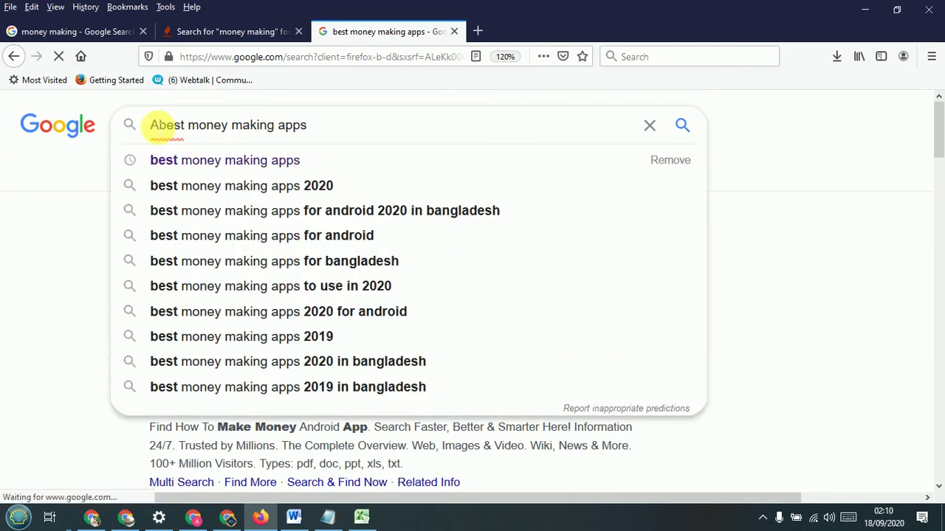
type("ll")
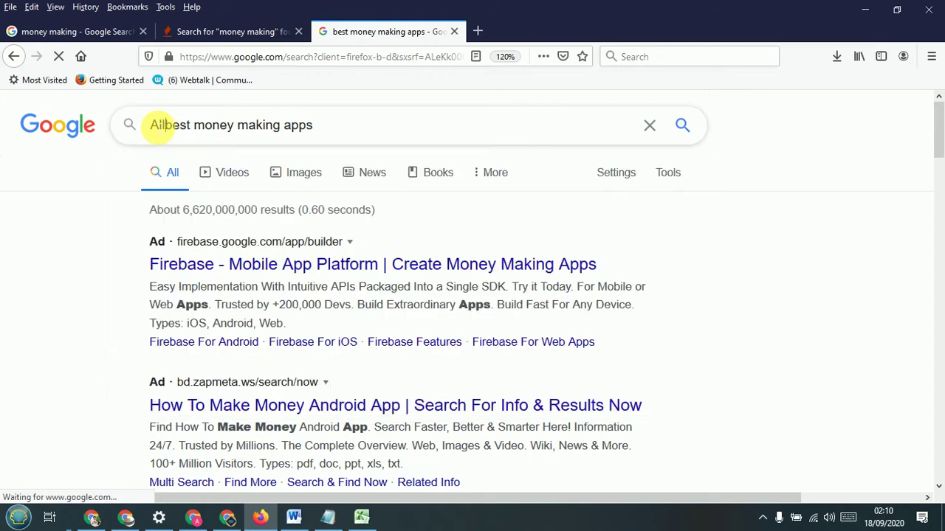
type("intittl")
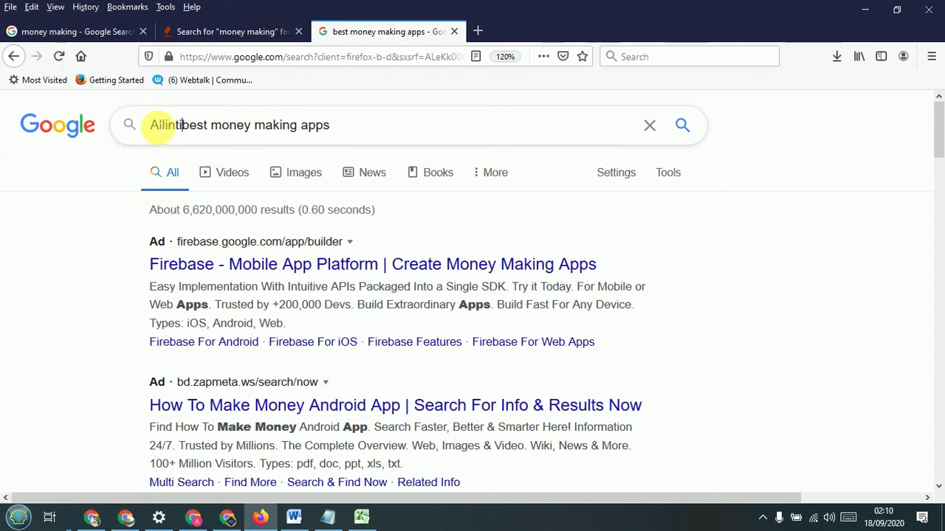
type("e")
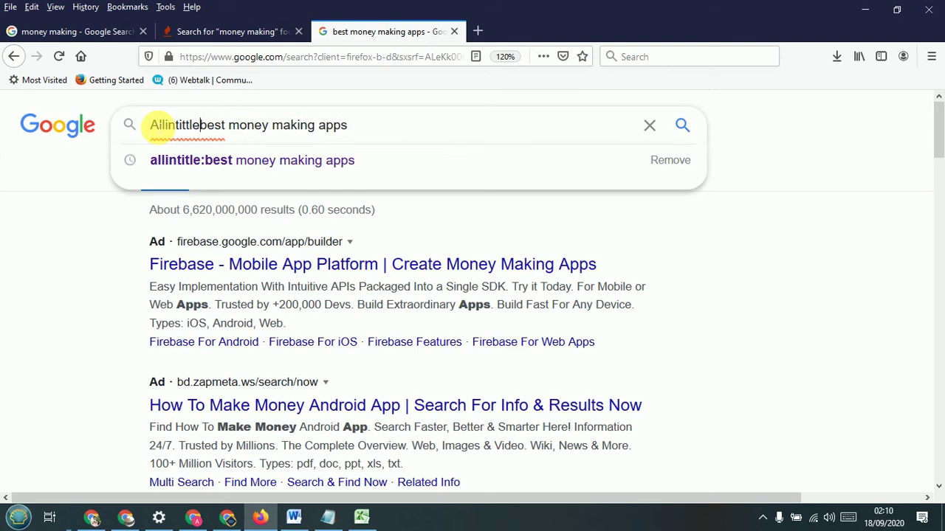
type(":")
left_click(682, 126)
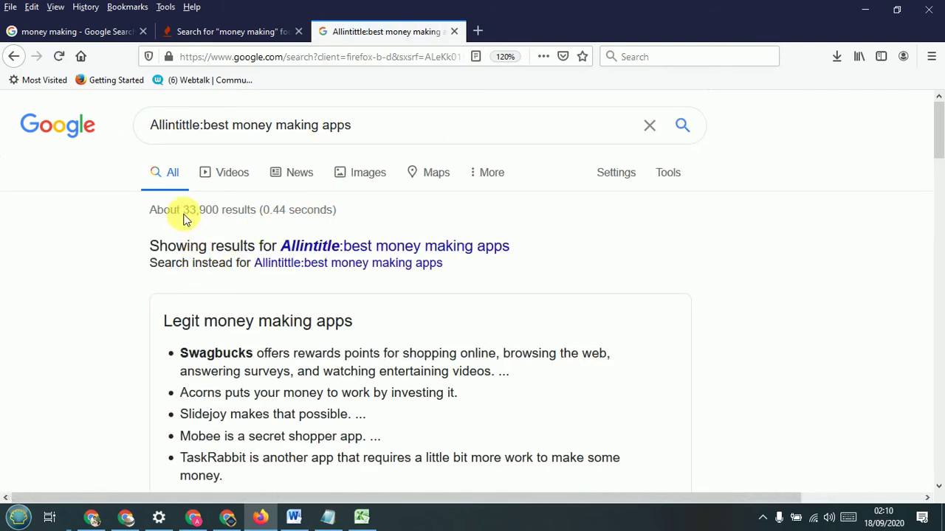
scroll(227, 231, "down", 3)
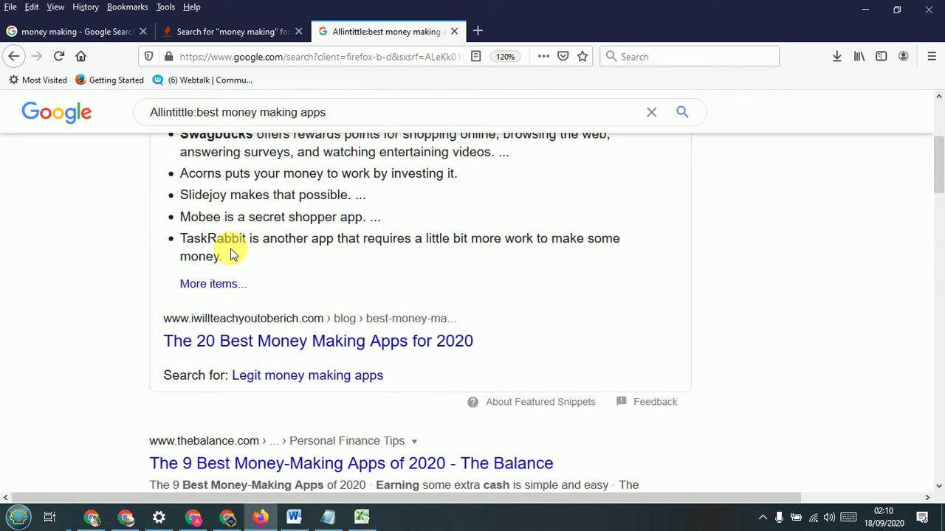
scroll(231, 254, "down", 2)
left_click(419, 330)
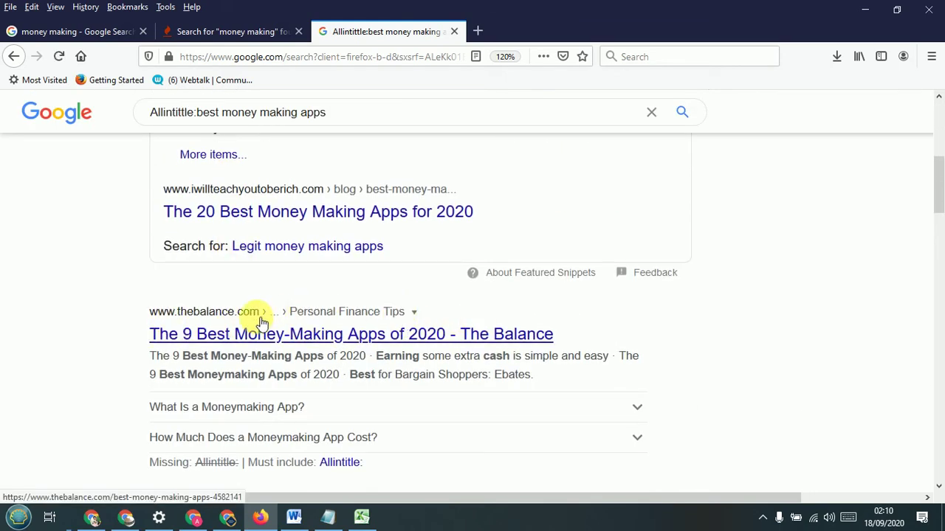
Copy the result count of the Allintittle search and enter 33,900 in cell D2 of the Excel keyword sheet.
scroll(261, 323, "down", 10)
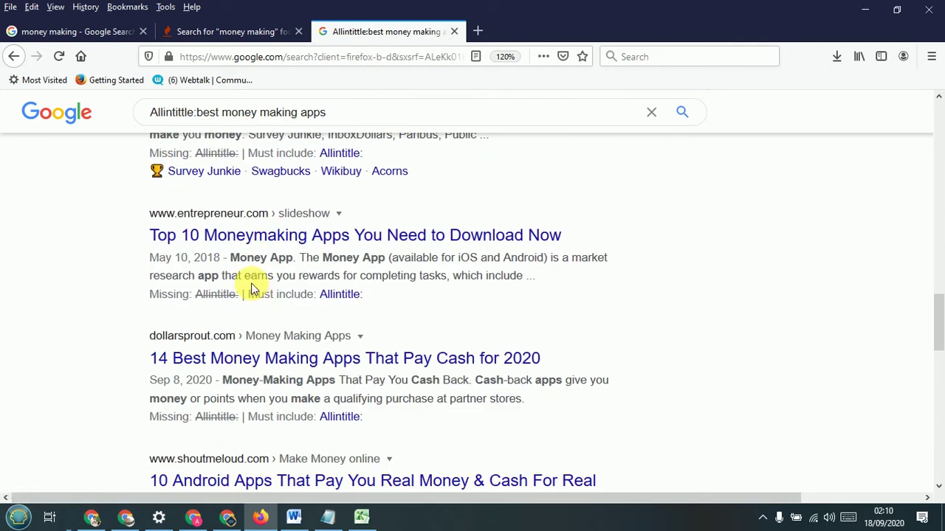
scroll(251, 288, "down", 3)
scroll(253, 283, "up", 15)
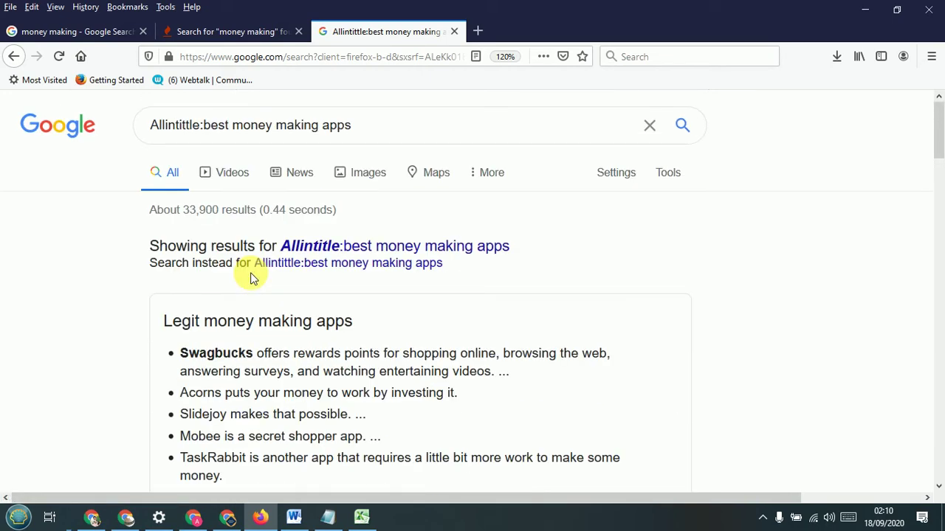
left_click_drag(219, 211, 184, 210)
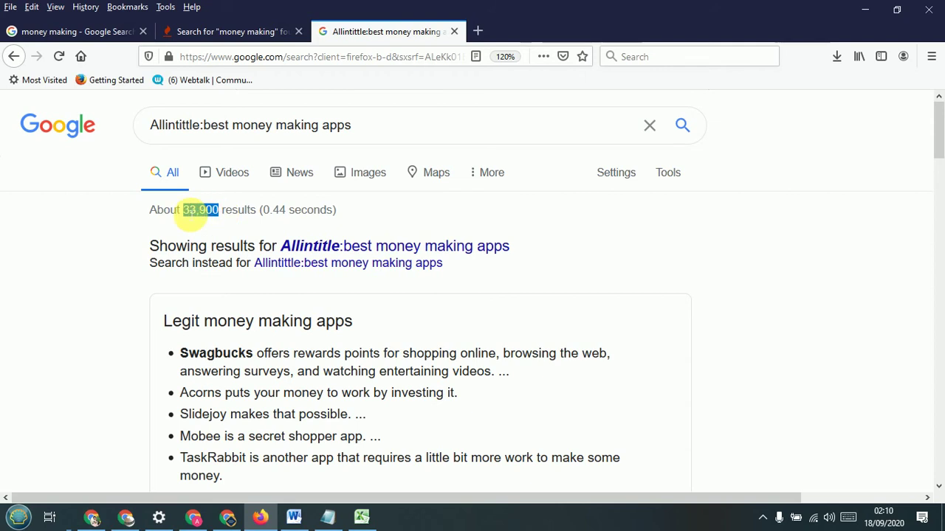
left_click(214, 31)
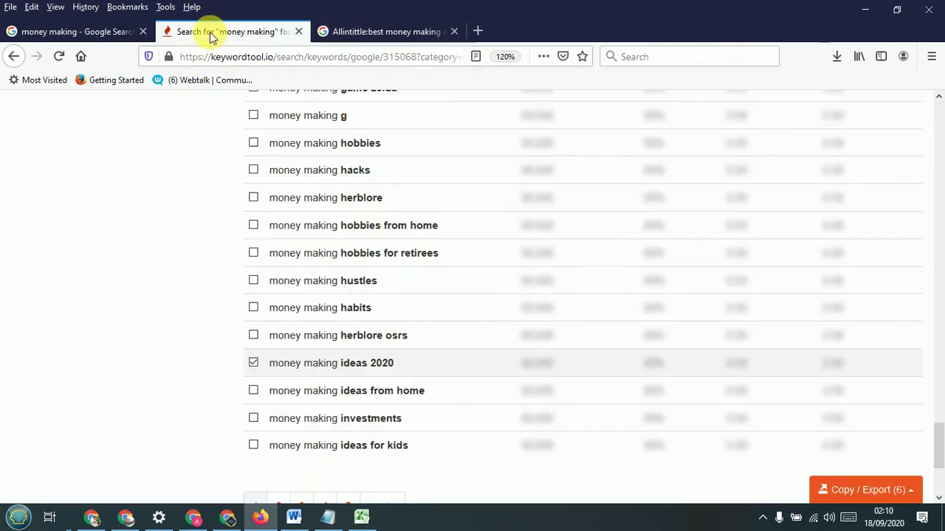
left_click(361, 520)
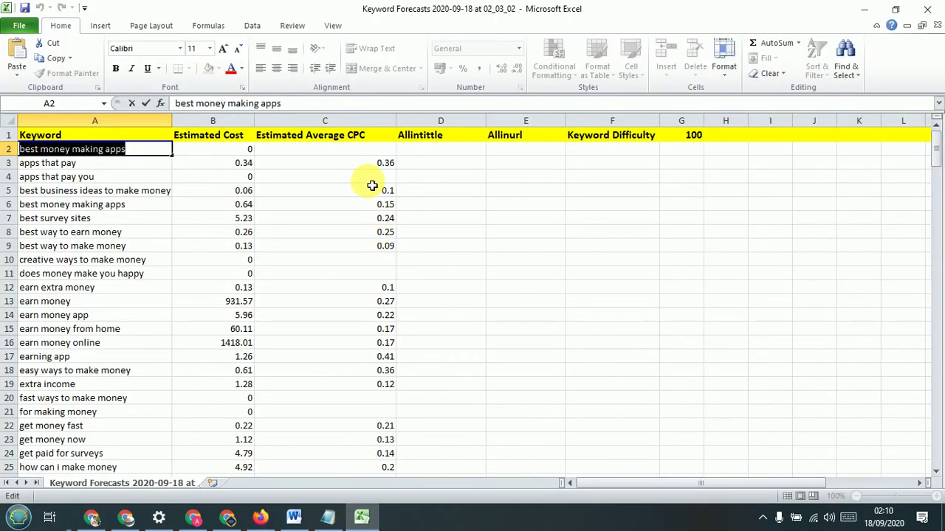
left_click(418, 166)
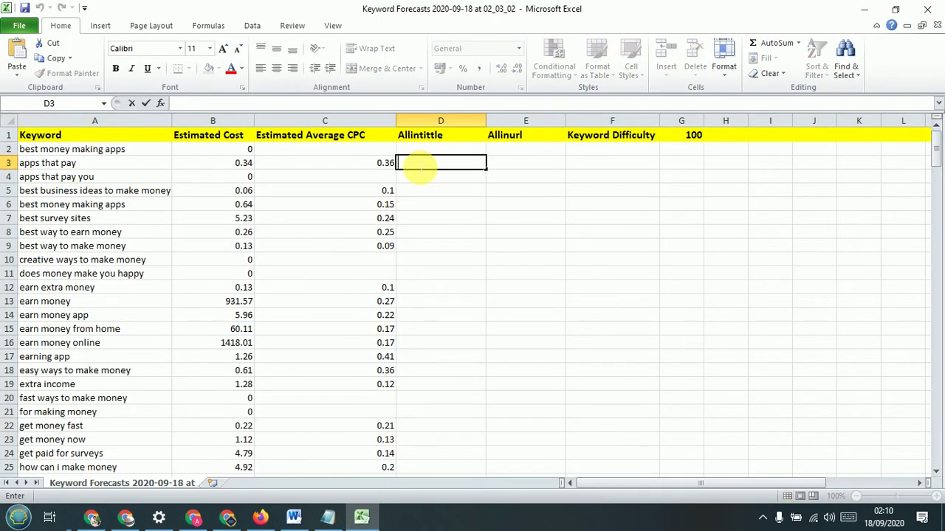
double_click(425, 151)
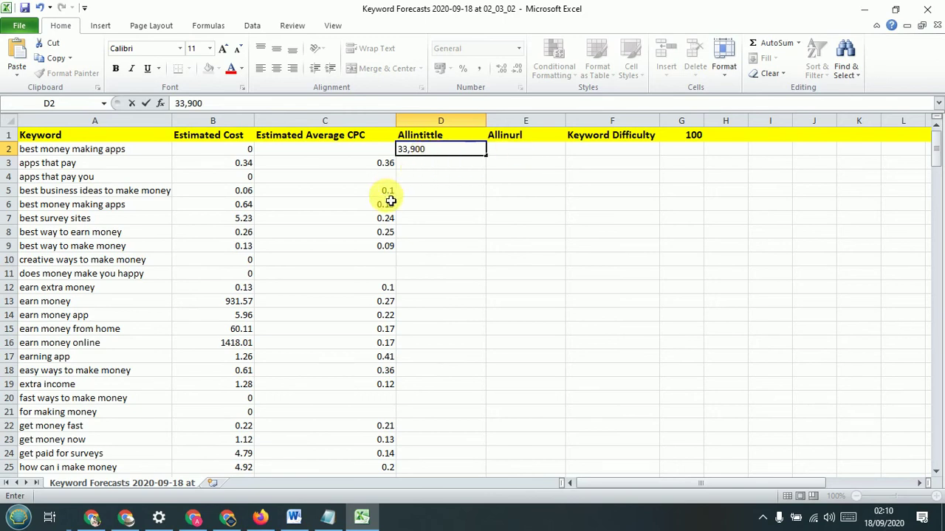
Switch back to the Google search in Firefox and search for "Allinurl:best money making apps".
left_click(259, 519)
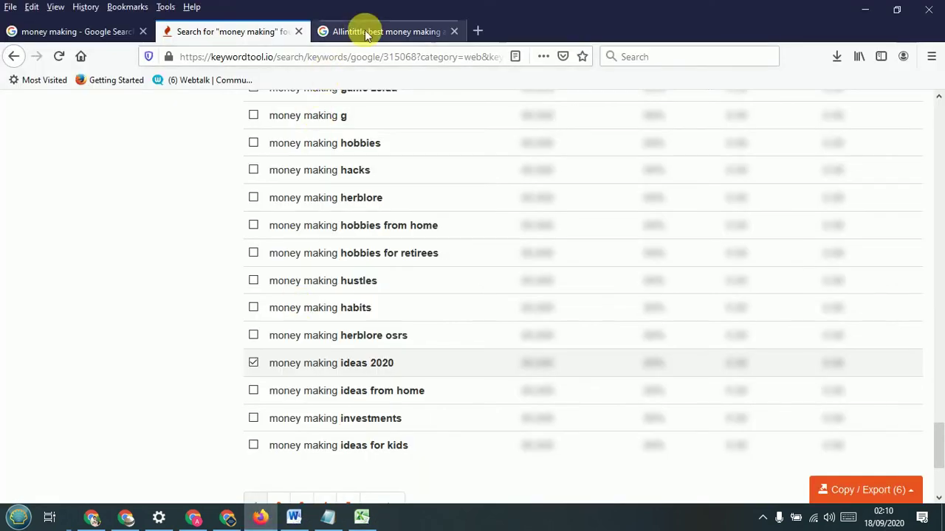
left_click(369, 31)
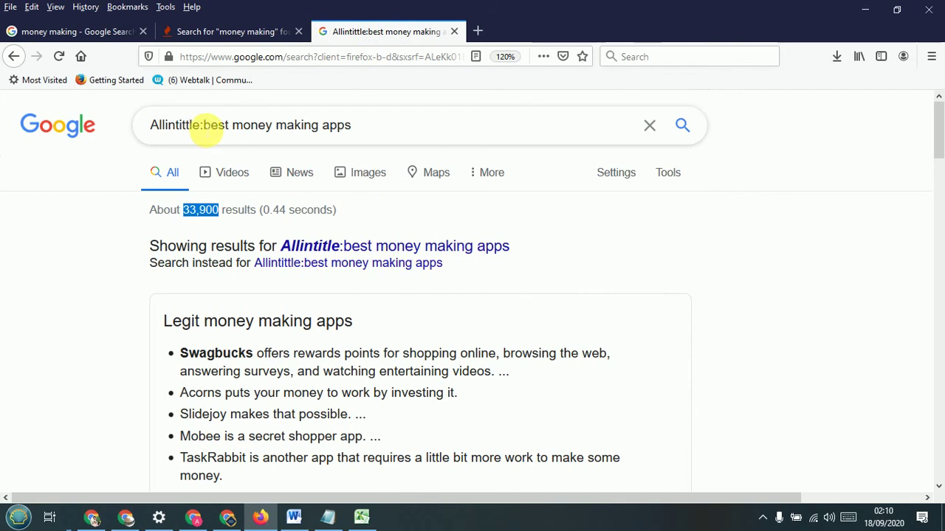
left_click_drag(201, 127, 181, 138)
type("url")
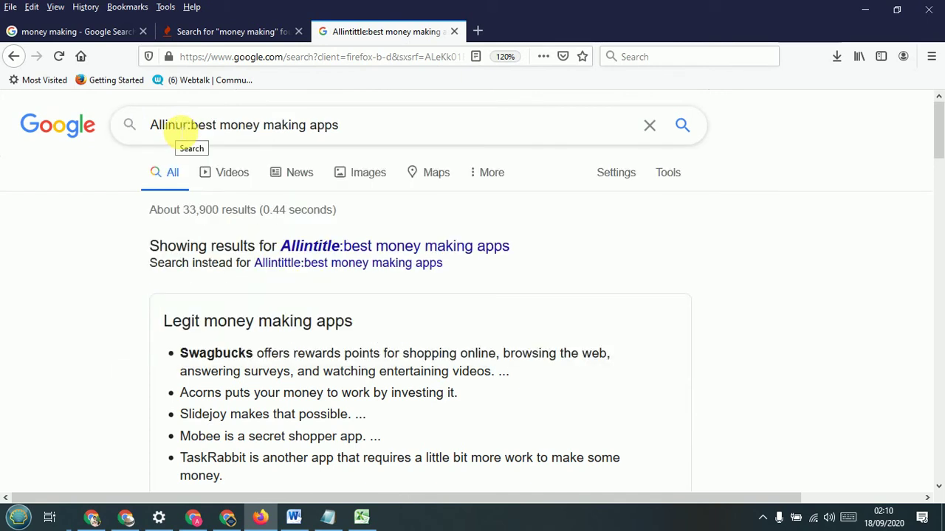
key("Return")
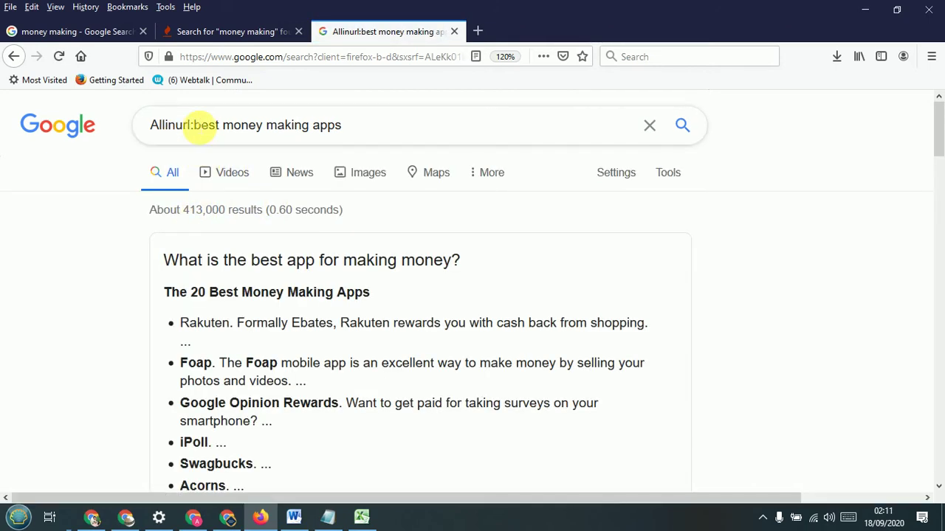
Examine the page addresses and titles in the Allinurl search results.
left_click(195, 124)
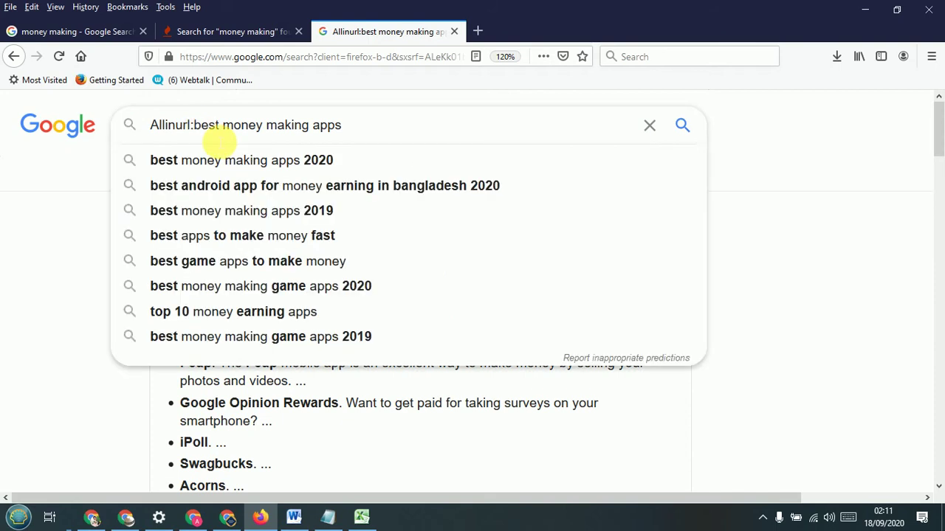
left_click(38, 203)
scroll(251, 266, "down", 10)
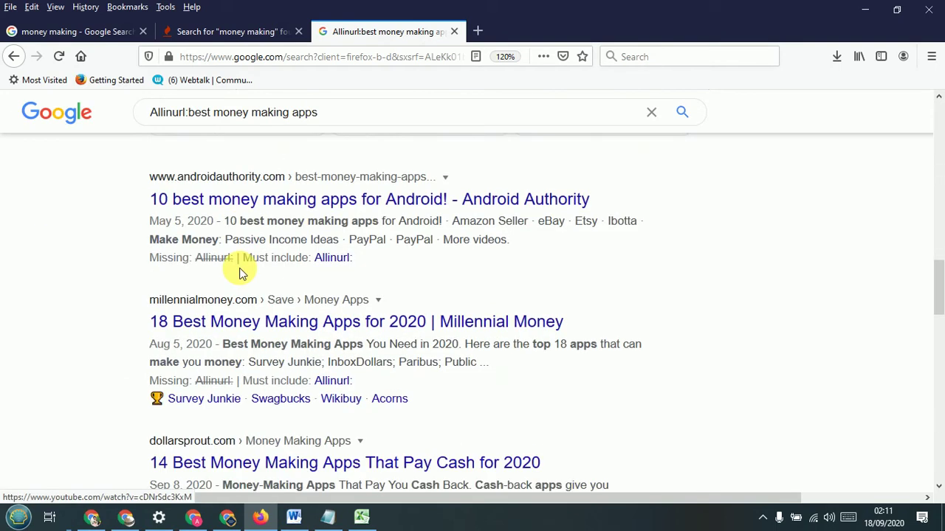
scroll(219, 324, "down", 6)
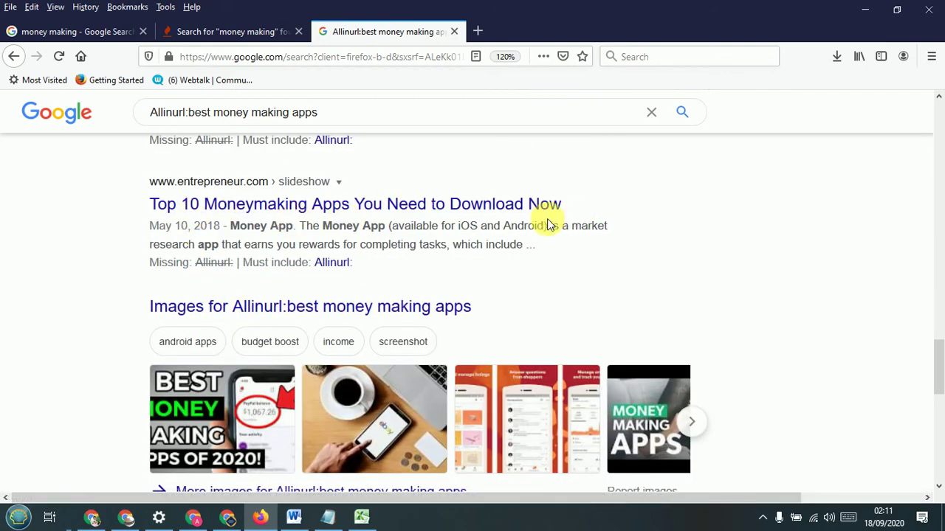
scroll(285, 270, "down", 7)
scroll(196, 194, "up", 13)
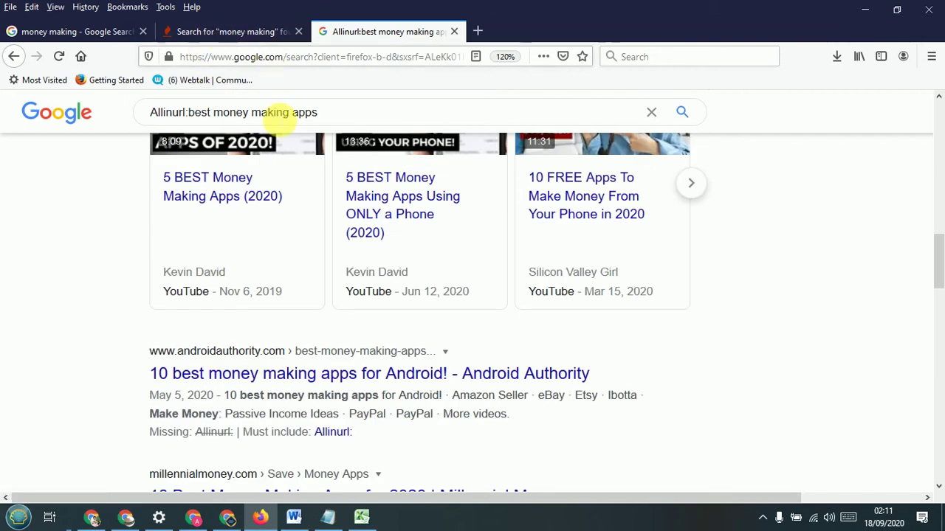
scroll(259, 344, "up", 10)
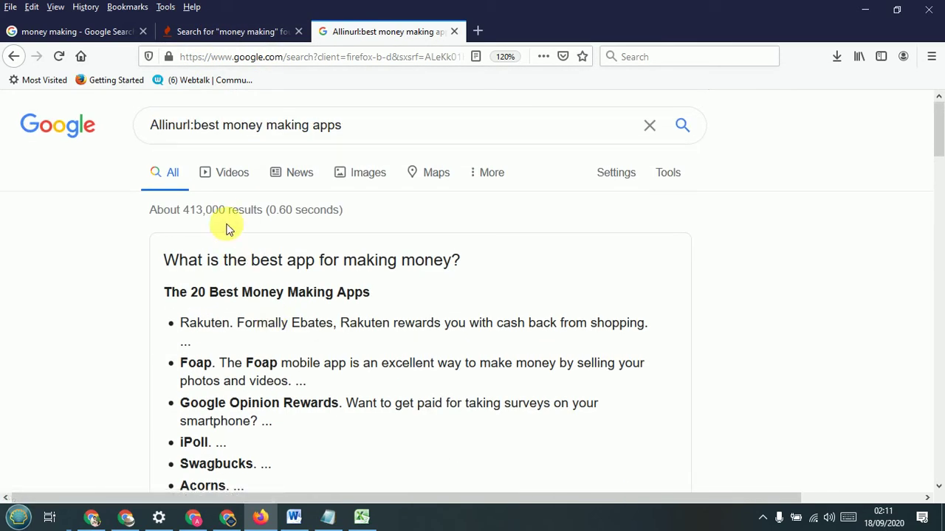
Copy the result count of the Allinurl search and enter 413,000 in cell E2 of the Excel keyword sheet.
left_click_drag(225, 210, 184, 211)
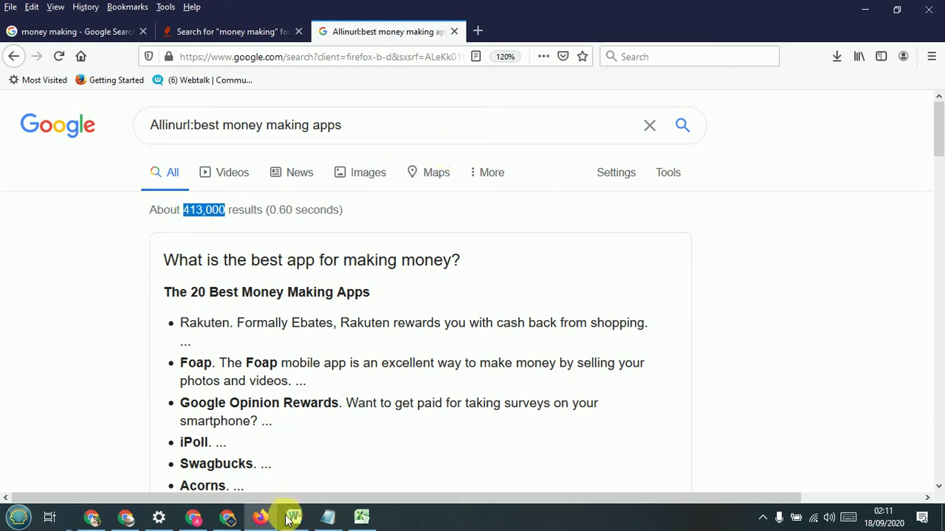
left_click(358, 515)
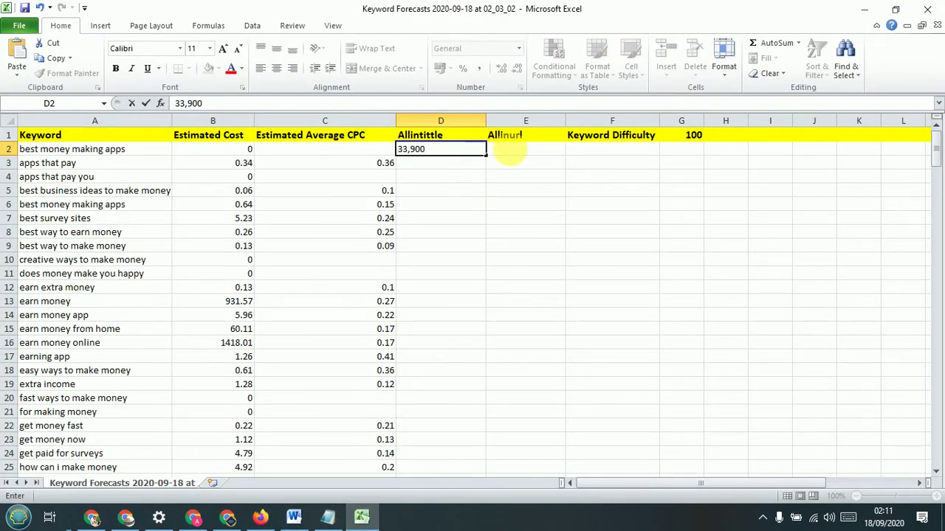
left_click(523, 151)
double_click(524, 152)
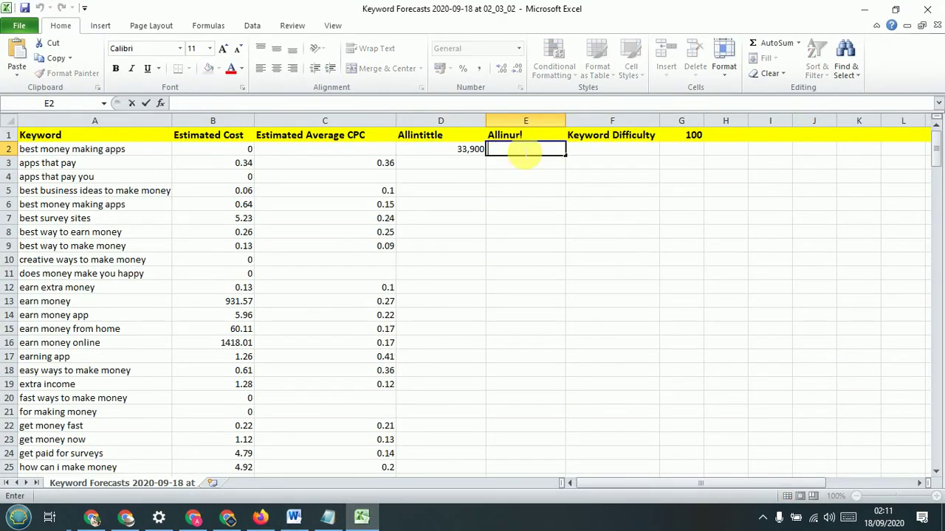
left_click(612, 149)
left_click(293, 517)
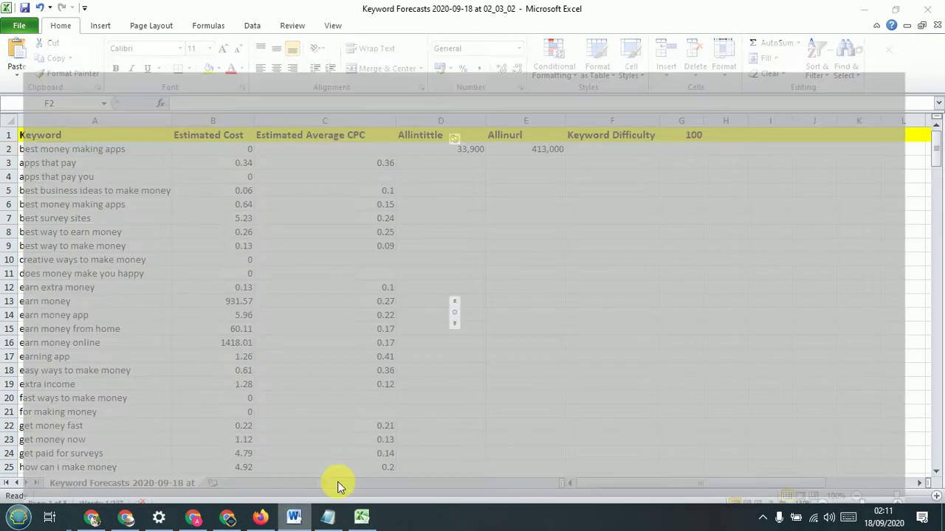
scroll(392, 311, "down", 20)
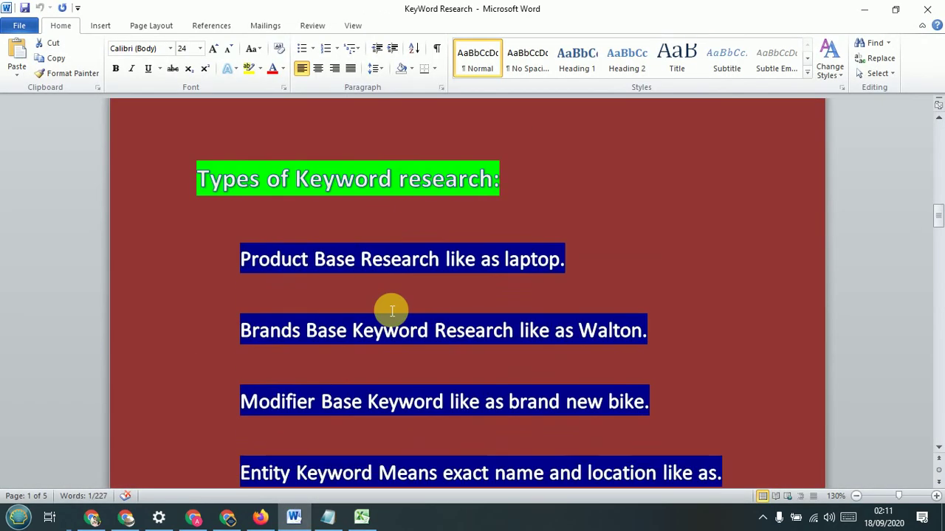
scroll(392, 310, "down", 20)
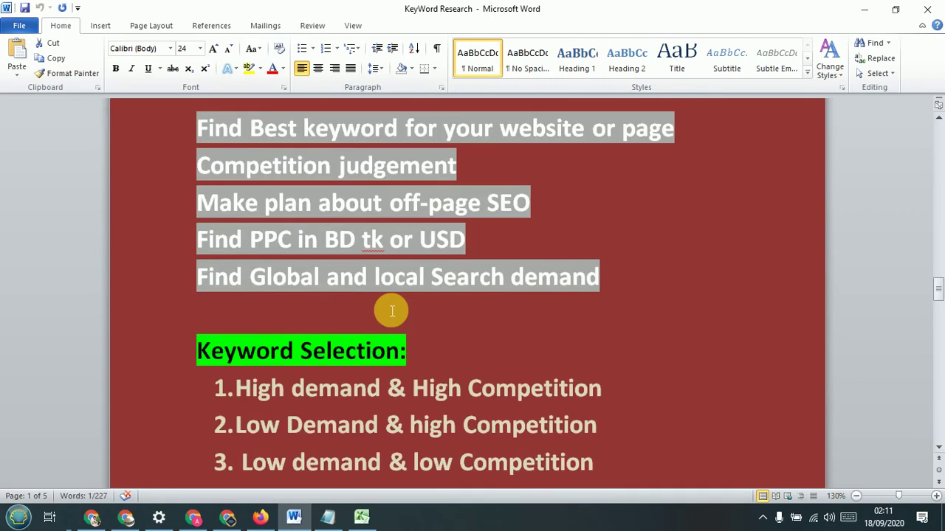
scroll(392, 311, "down", 3)
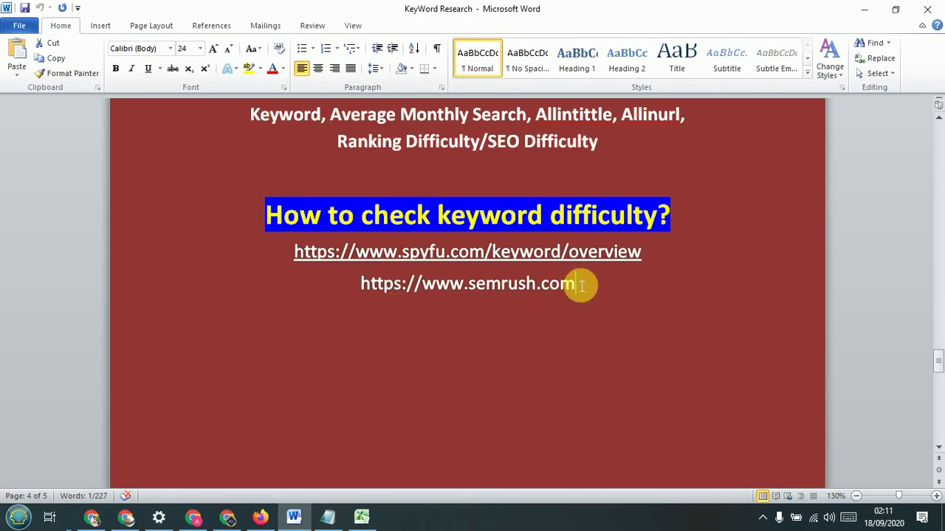
left_click_drag(575, 284, 391, 289)
key("ctrl+c")
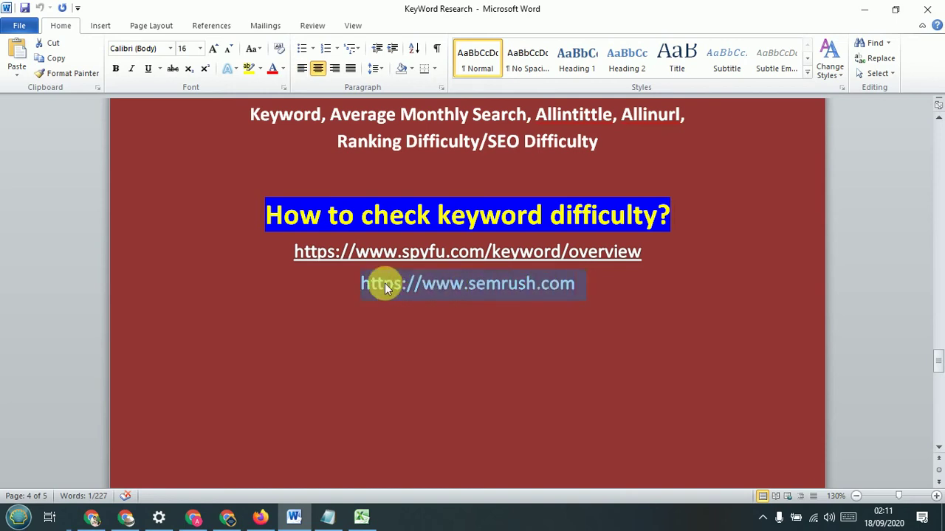
left_click(260, 517)
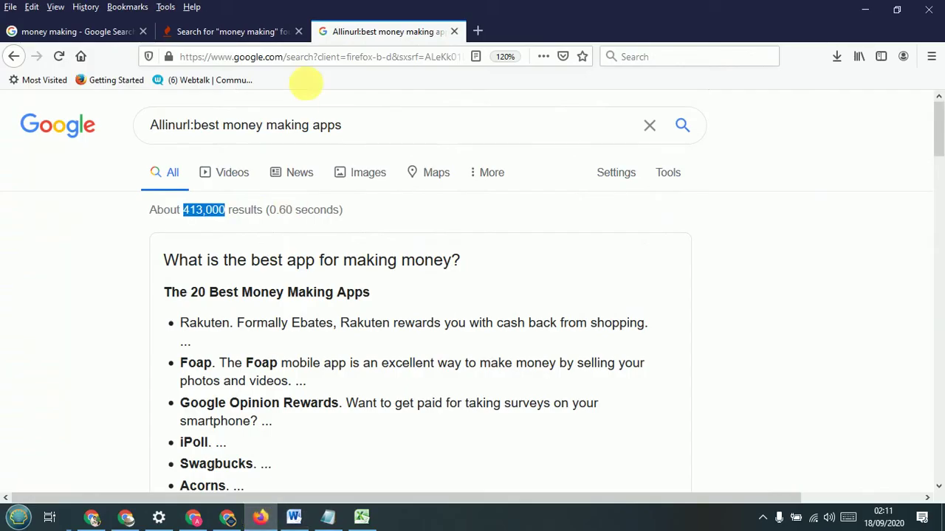
left_click(477, 31)
left_click(392, 67)
key("ctrl+v")
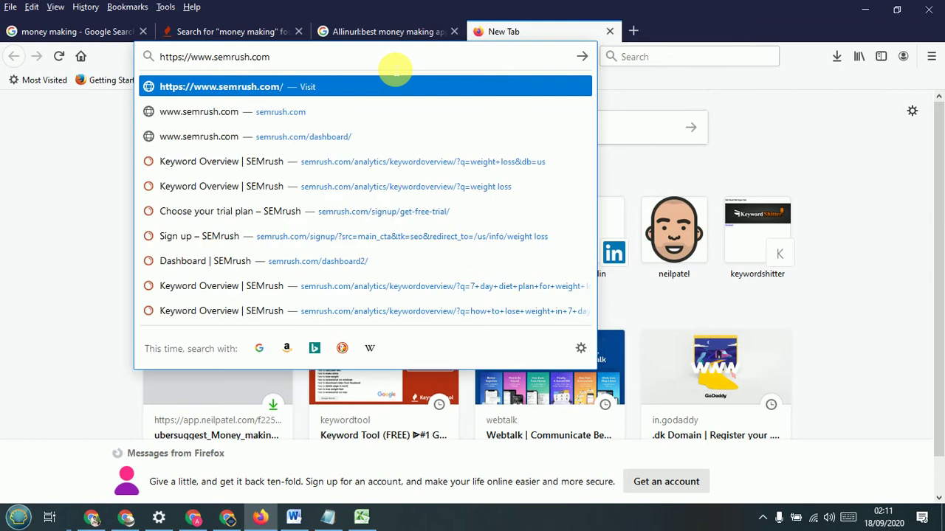
key("Return")
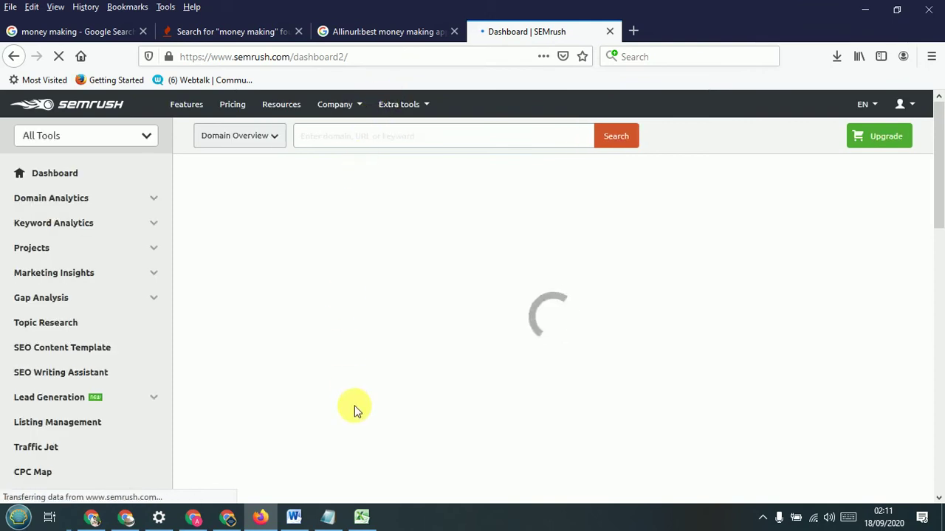
Copy the keyword "best money making apps" from cell A2 in Excel and search for it in SEMrush.
mouse_move(361, 513)
left_click(353, 491)
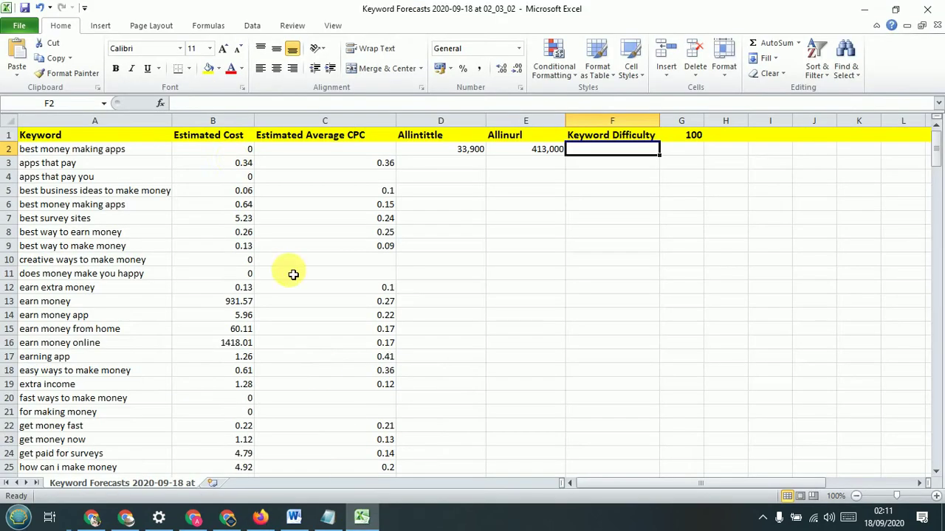
double_click(137, 152)
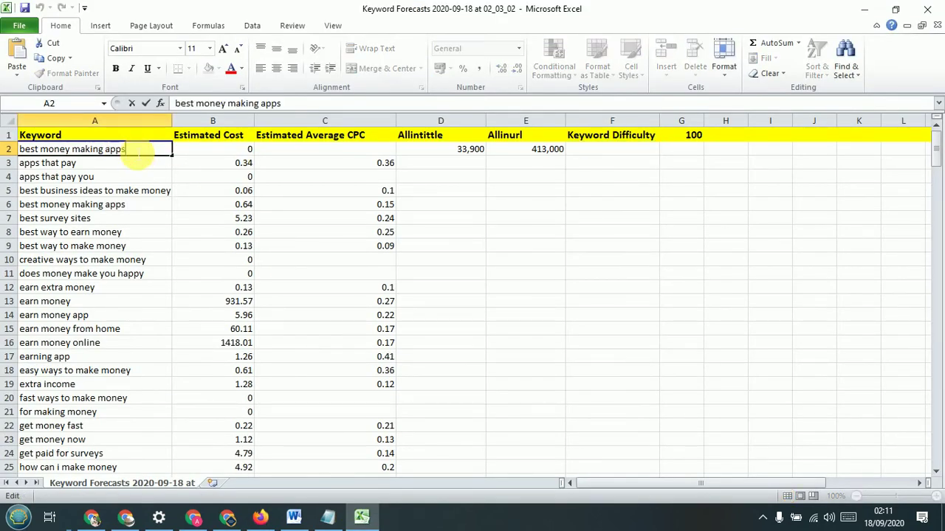
left_click_drag(126, 149, 20, 150)
key("ctrl+c")
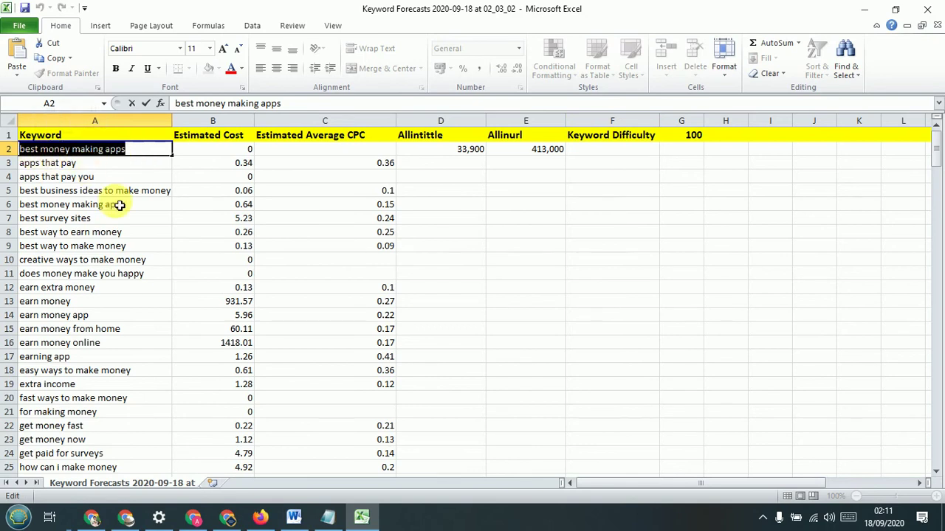
left_click(262, 515)
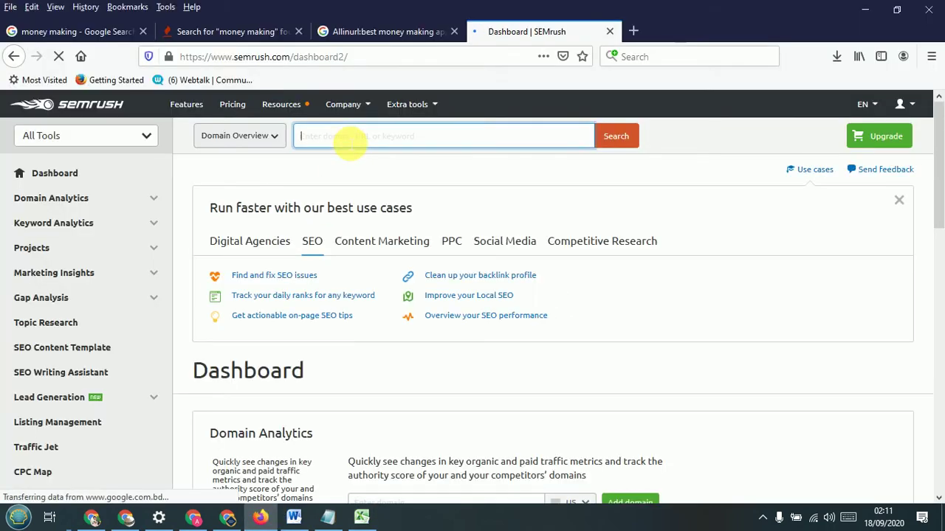
left_click(345, 138)
key("ctrl+v")
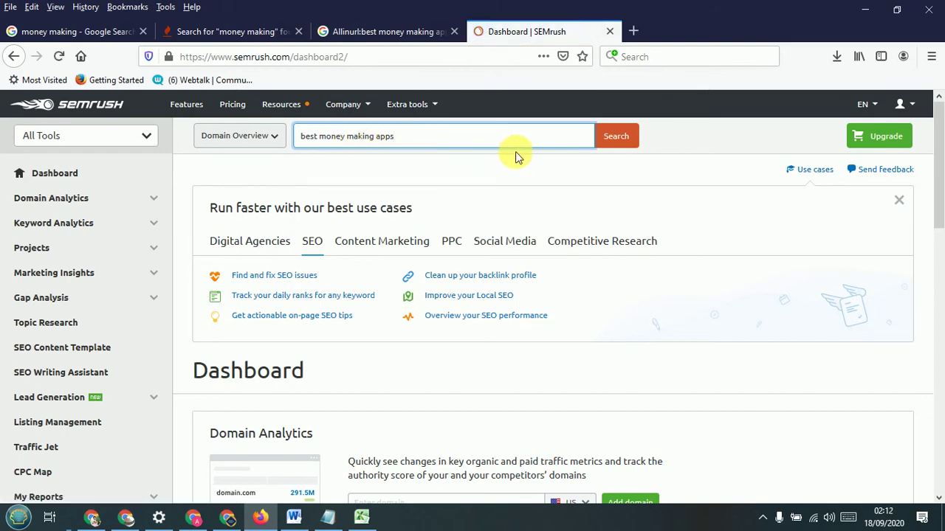
left_click(634, 139)
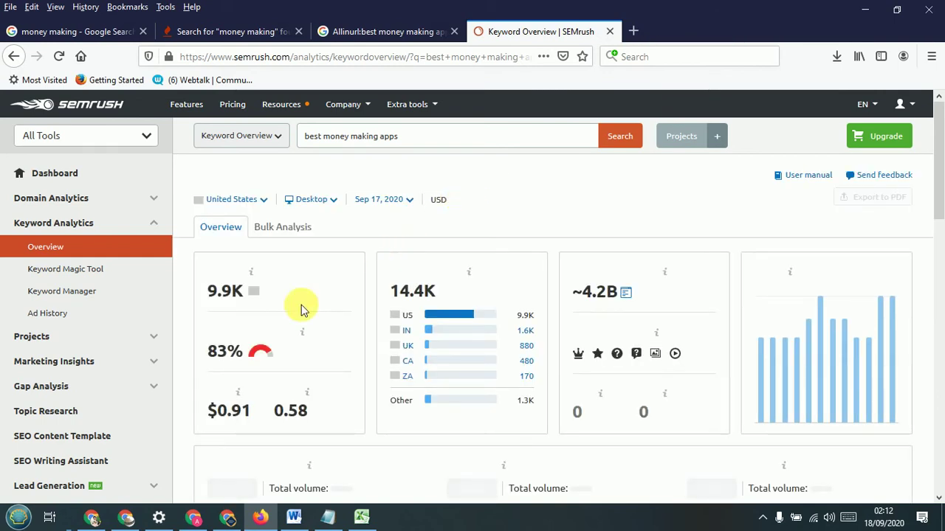
Copy the Keyword Difficulty number 83 from the SEMrush overview of "best money making apps".
scroll(277, 318, "down", 3)
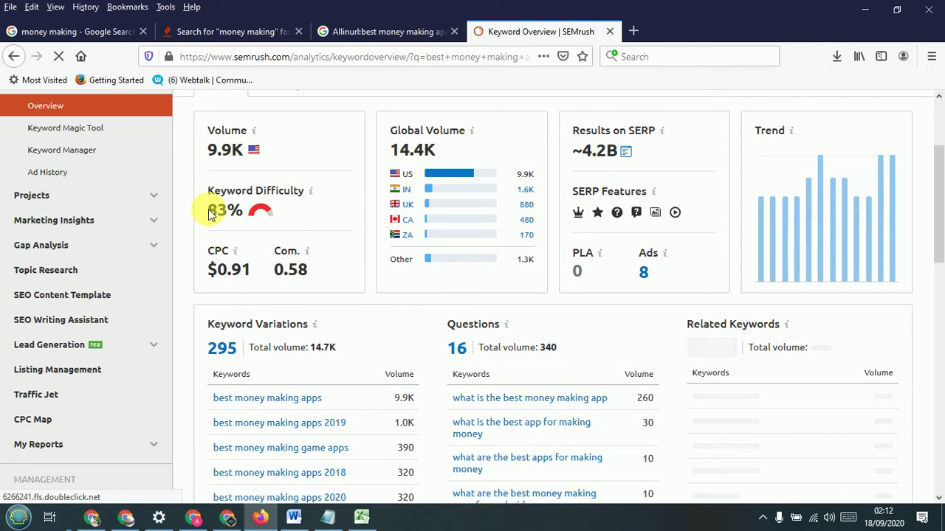
left_click_drag(208, 211, 233, 213)
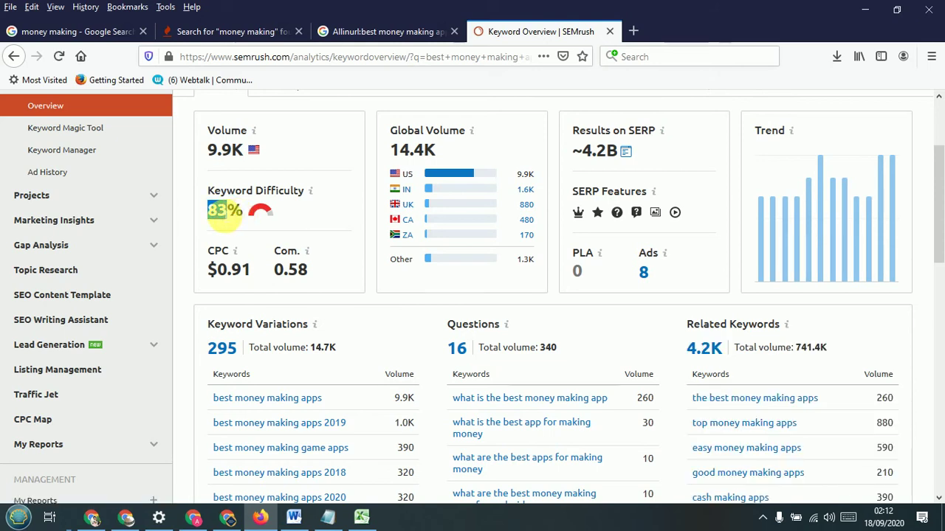
right_click(225, 213)
left_click(234, 220)
Examine the keyword variations, questions, related keywords and SERP analysis in the keyword overview.
scroll(351, 214, "down", 3)
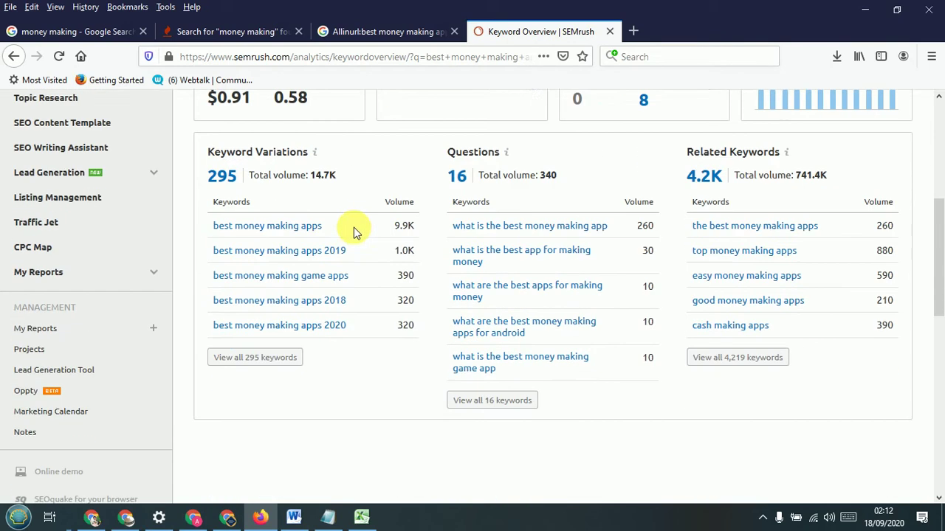
scroll(447, 198, "up", 5)
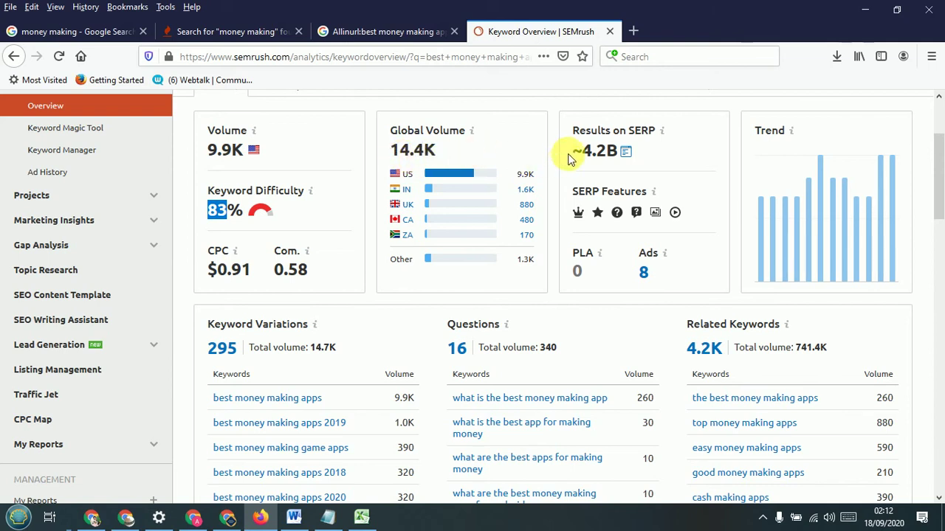
scroll(619, 214, "down", 3)
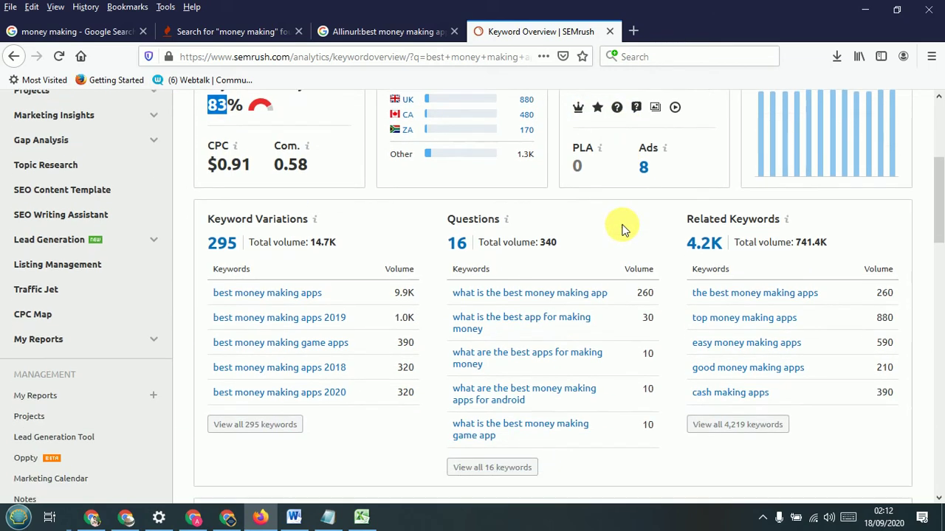
scroll(459, 215, "down", 2)
scroll(458, 213, "up", 3)
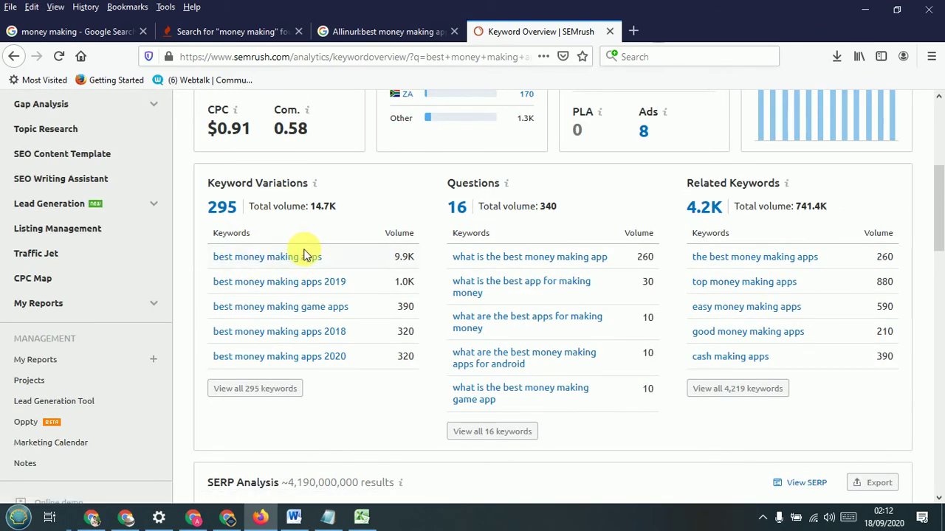
scroll(306, 255, "down", 2)
scroll(305, 254, "down", 2)
scroll(296, 251, "up", 8)
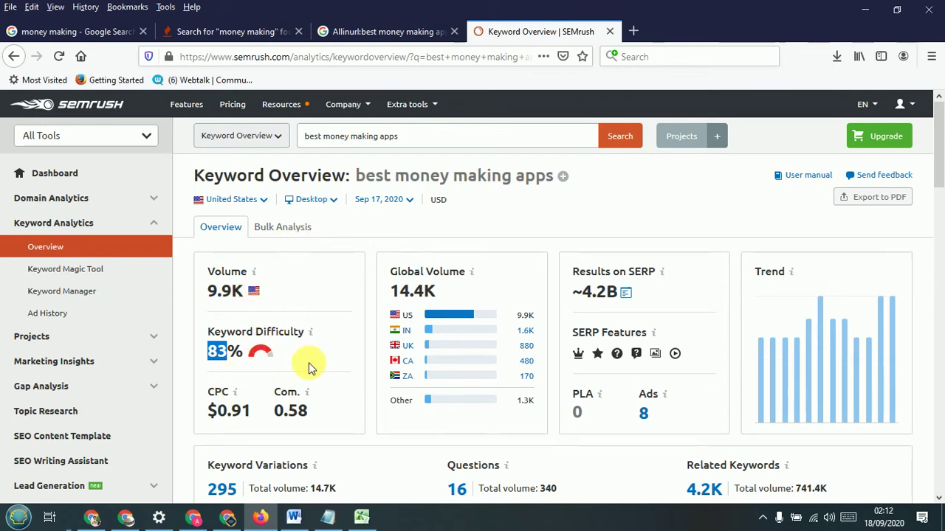
Switch to the Excel keyword sheet and enter 83 as the Keyword Difficulty in cell F2.
left_click(361, 517)
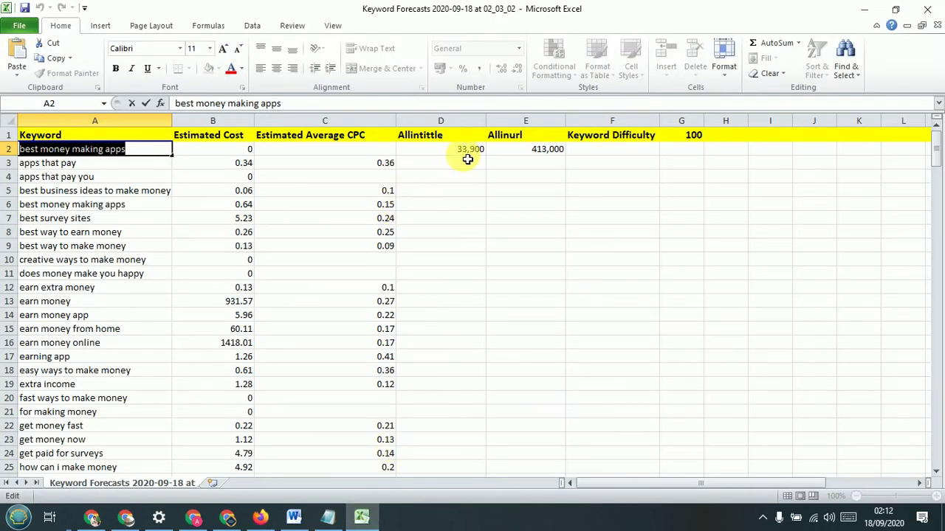
left_click(613, 151)
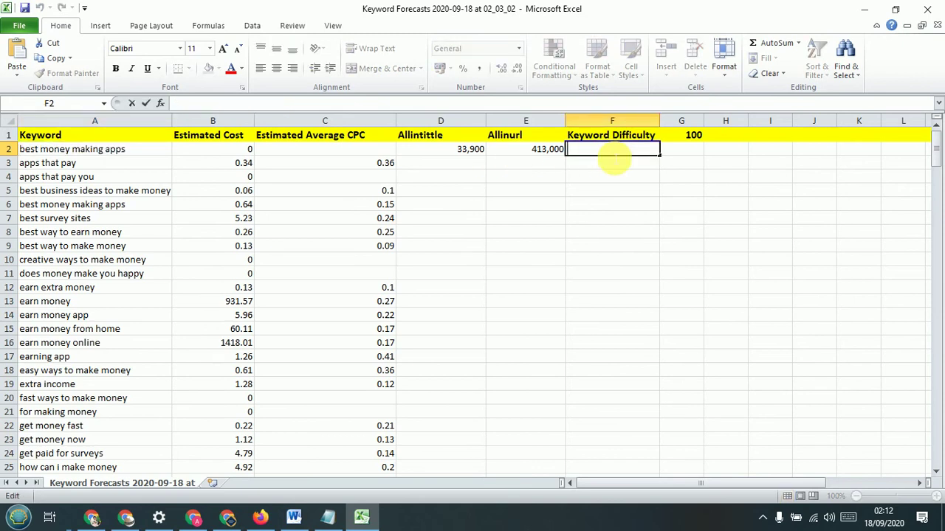
left_click(696, 148)
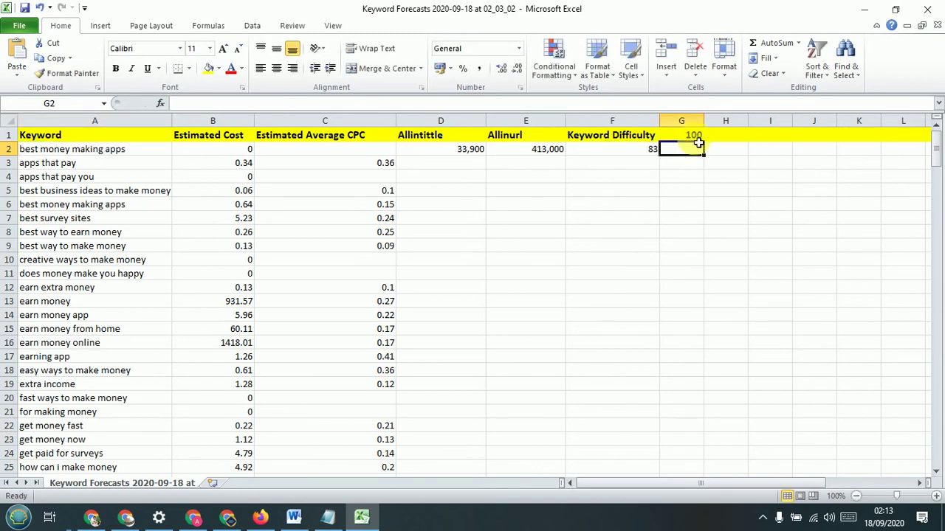
Fill the value 100 from cell G1 down column G alongside the keyword rows.
left_click(695, 137)
left_click_drag(707, 149, 704, 479)
left_click(629, 155)
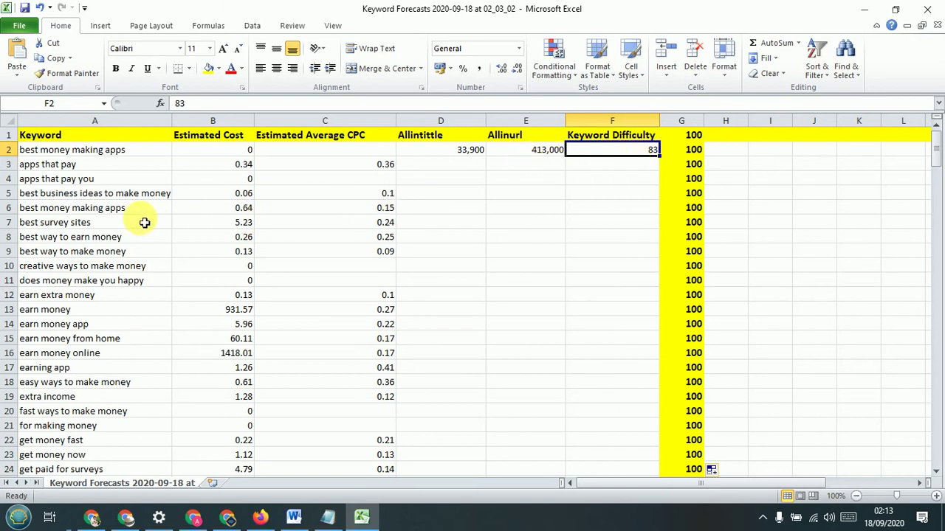
Cut the keyword "earn money online" out of cell A16.
left_click(61, 212)
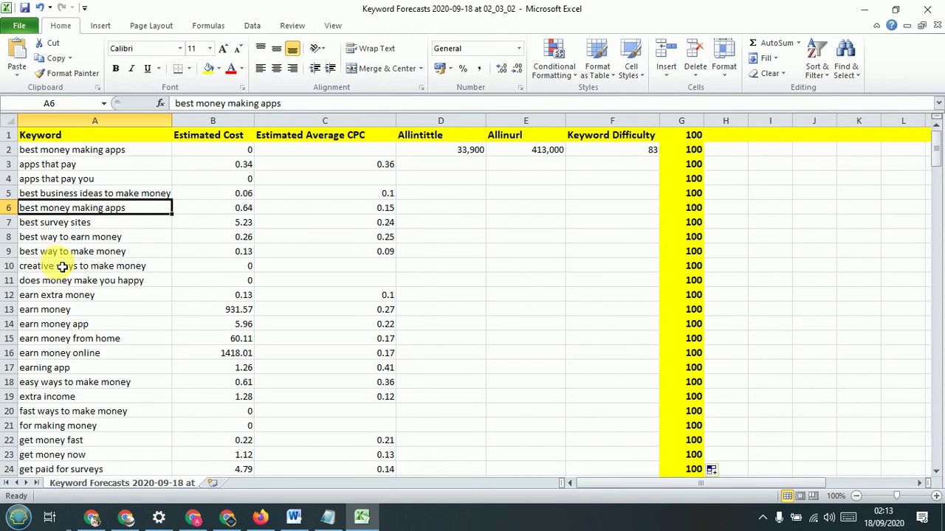
left_click(71, 353)
double_click(71, 353)
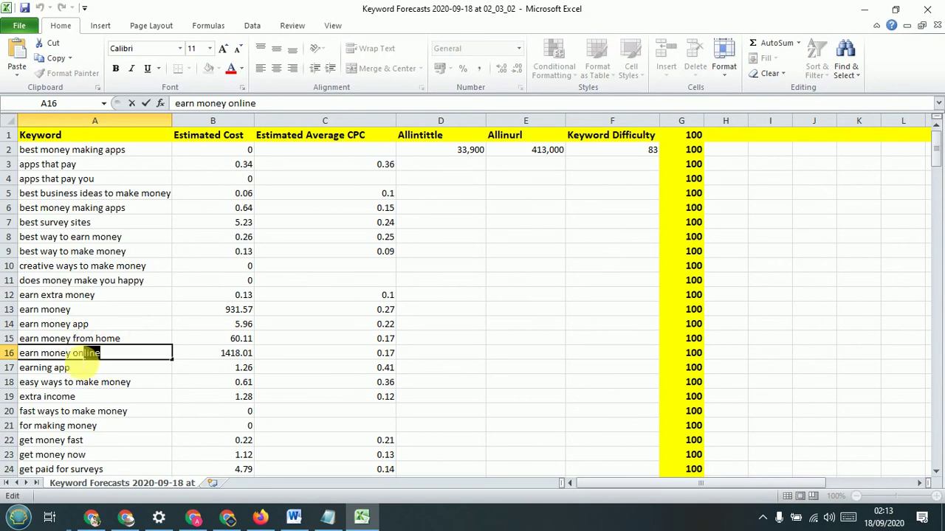
left_click_drag(95, 354, 23, 353)
right_click(34, 355)
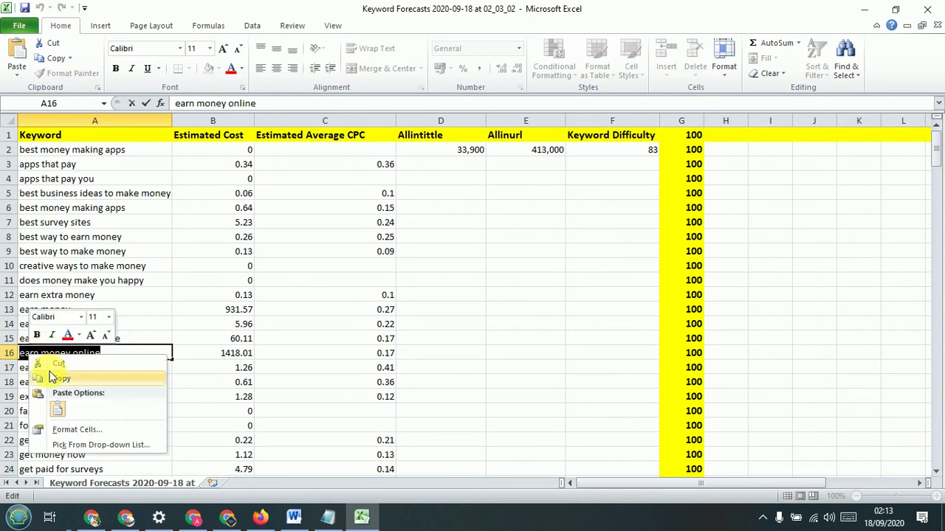
left_click(32, 363)
Replace the keyword "apps that pay" in cell A3 with the cut text "earn money online".
left_click(107, 169)
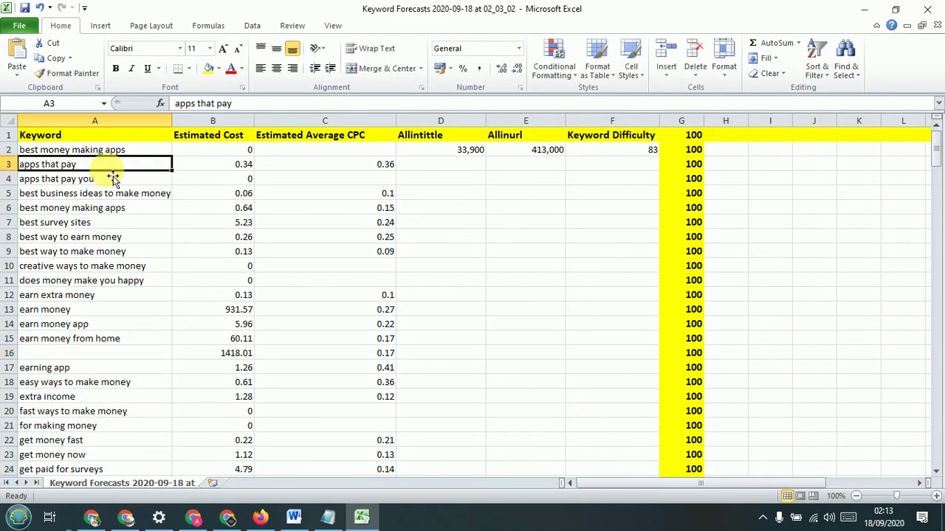
double_click(107, 169)
left_click(105, 169)
double_click(104, 169)
double_click(101, 169)
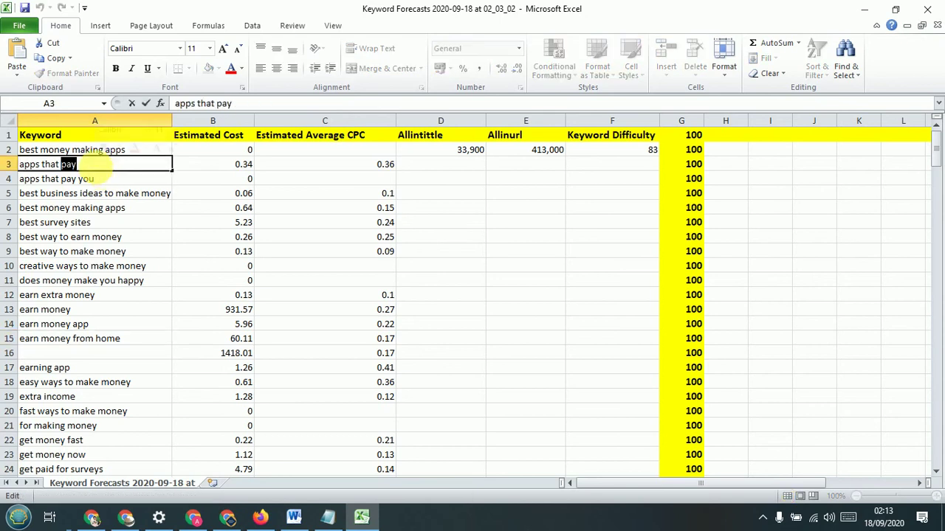
left_click_drag(100, 169, 24, 170)
key("ctrl+v")
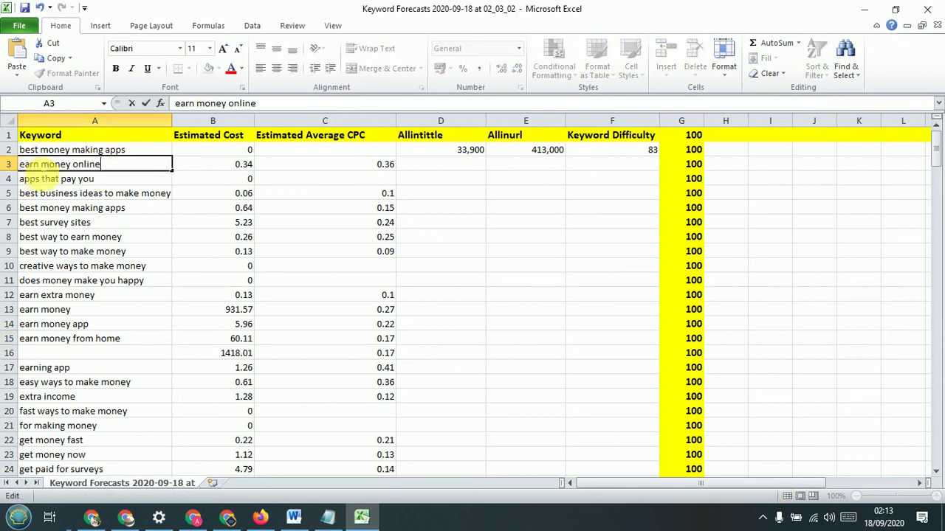
left_click(109, 169)
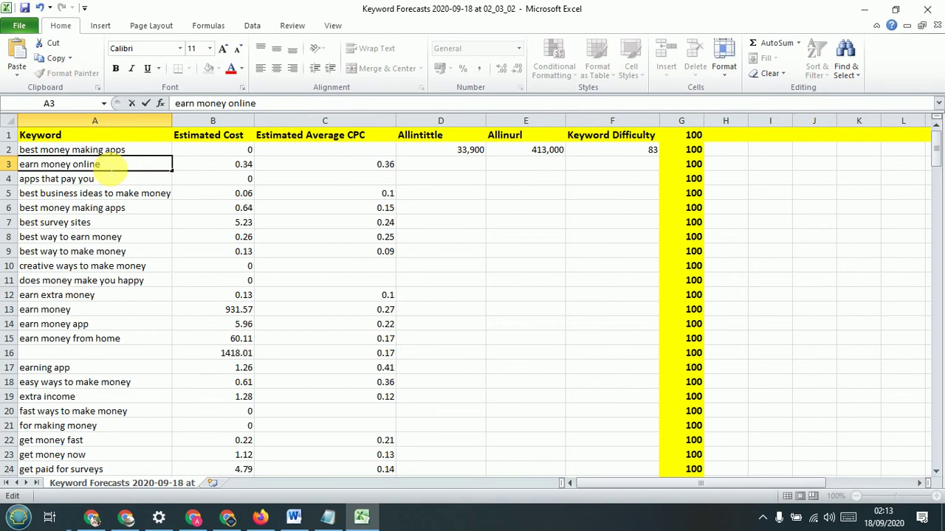
Copy the keyword from cell A3 and search Google in Firefox for "Allinurl:earn money online".
left_click_drag(108, 169, 27, 167)
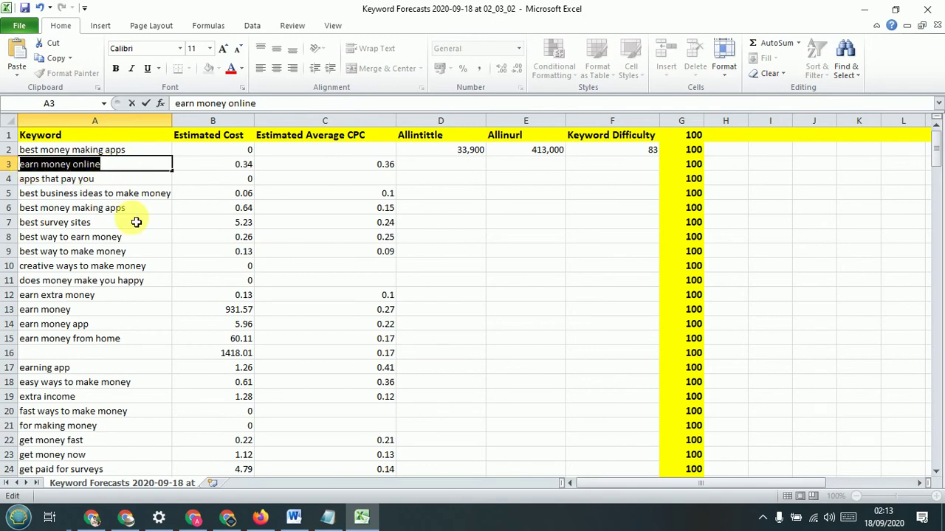
left_click(257, 522)
left_click(365, 34)
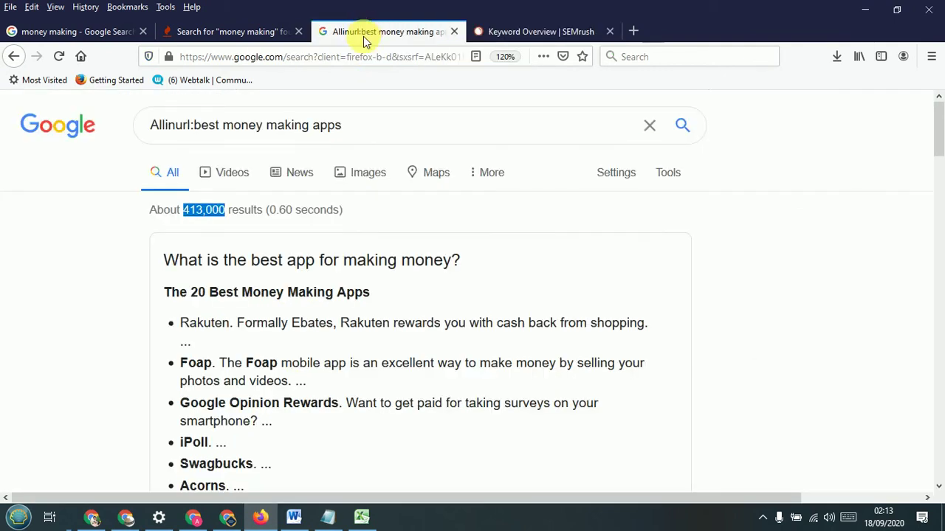
left_click_drag(369, 127, 196, 127)
key("ctrl+v")
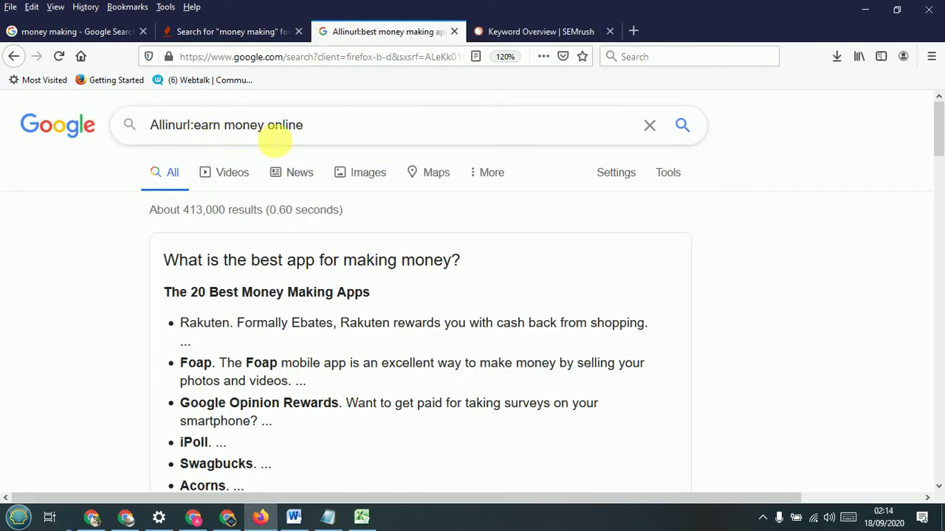
key("Return")
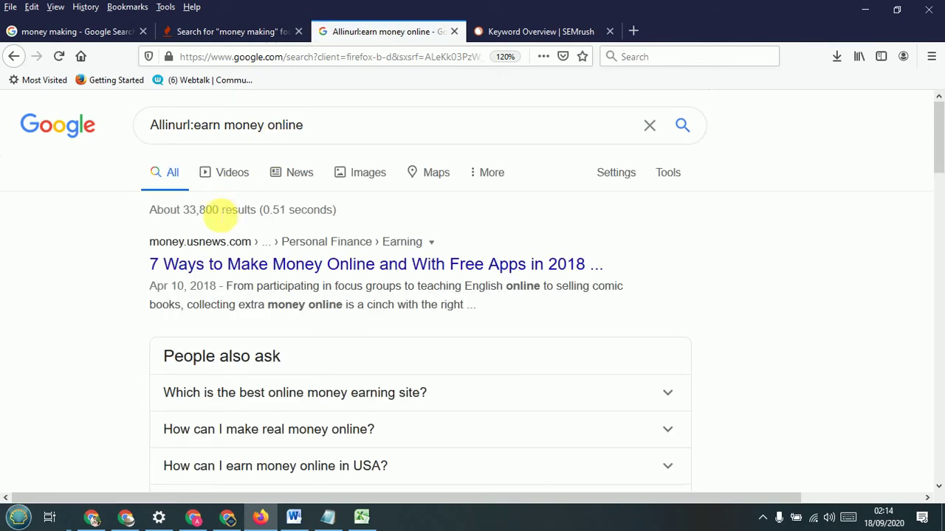
Copy the result count 33,800 and rerun the Google search as "AllinUrl:earn money online".
left_click_drag(219, 212, 185, 212)
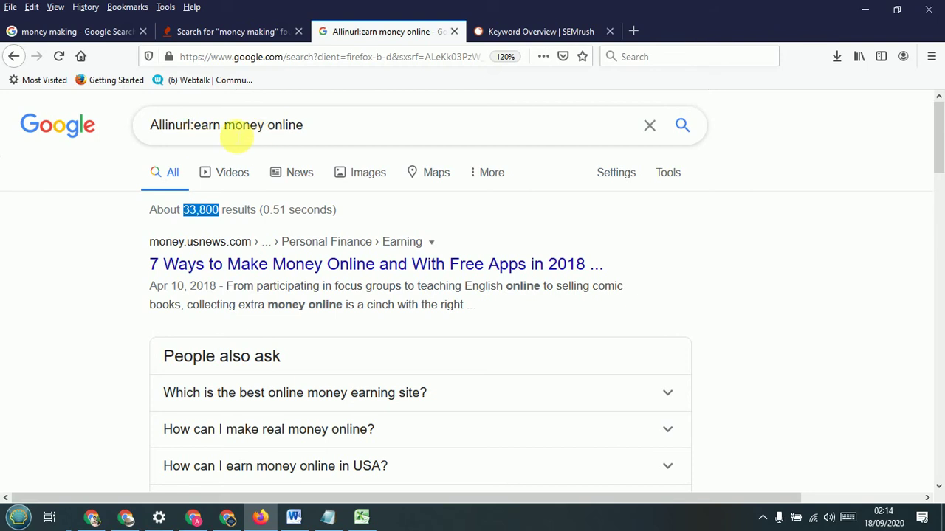
left_click_drag(190, 126, 175, 125)
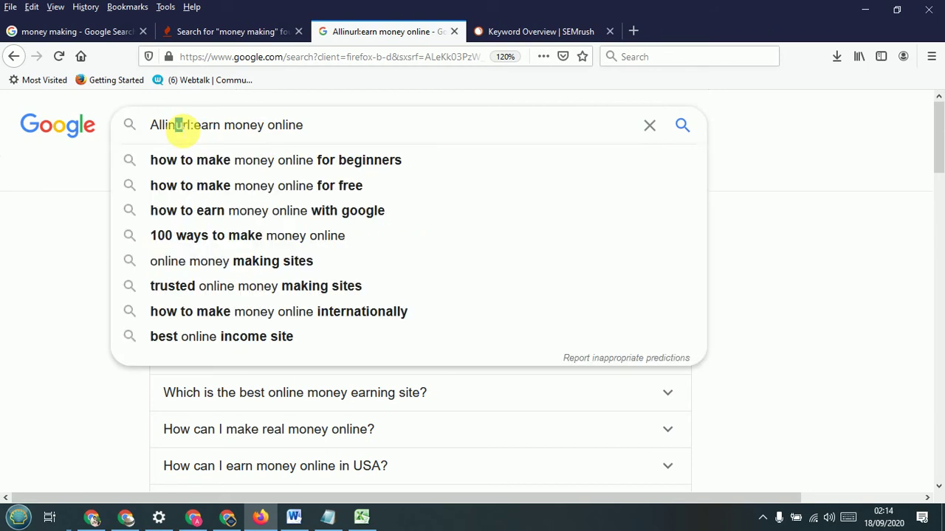
type("Ur")
key("Return")
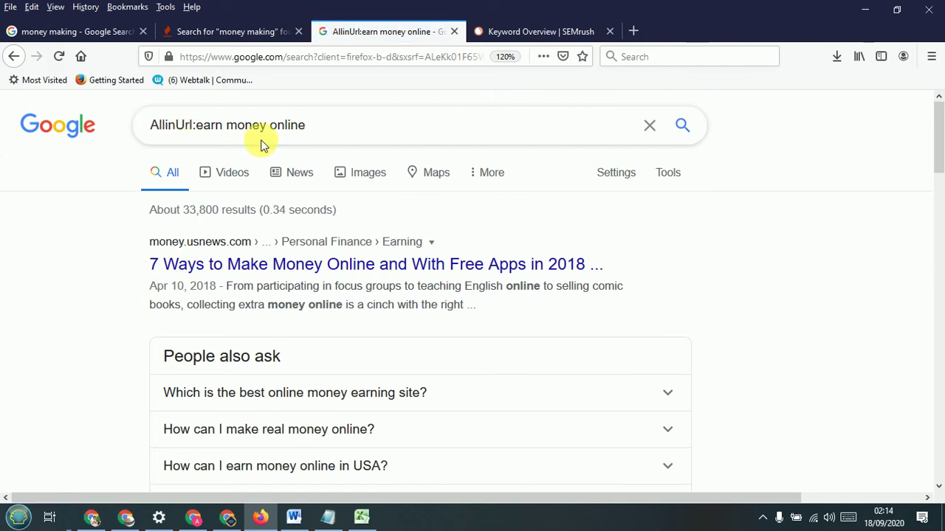
Return to the Excel keyword sheet and enter 33,800 as the Allinurl count in cell E3.
left_click(563, 32)
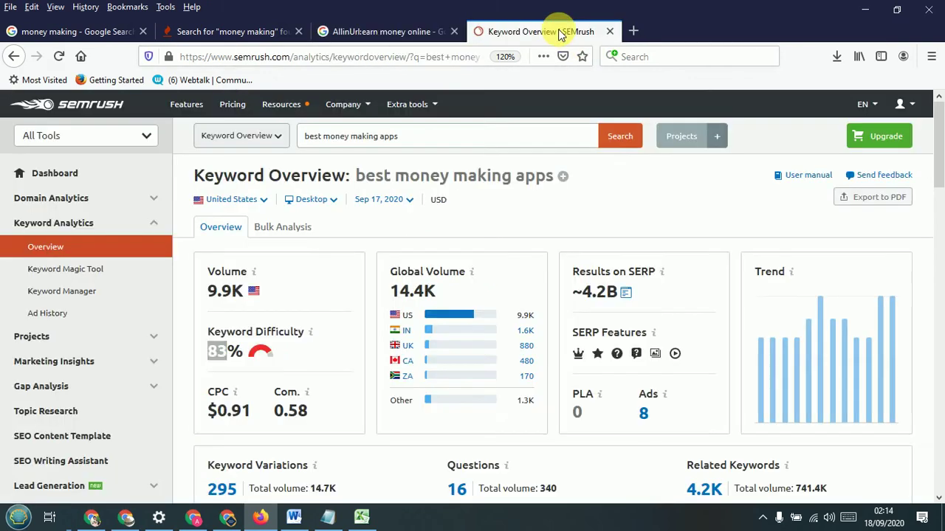
left_click(361, 518)
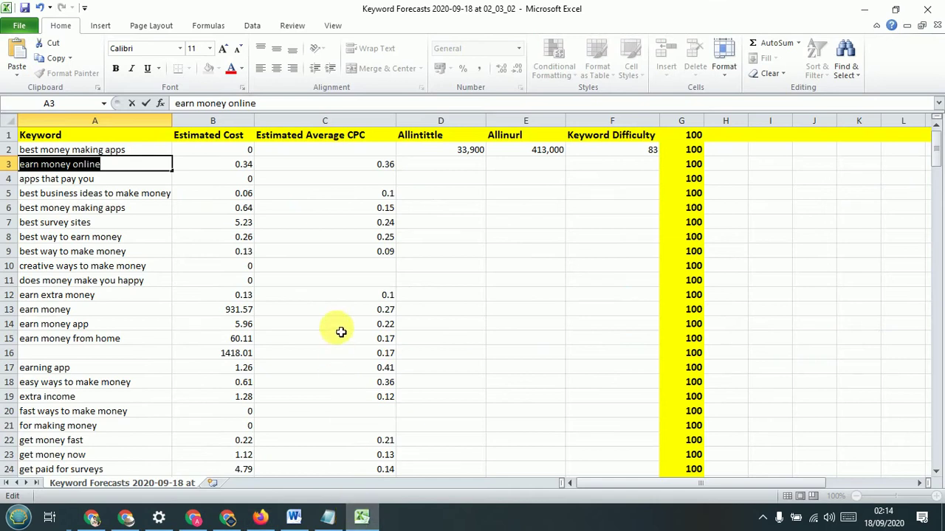
left_click(517, 170)
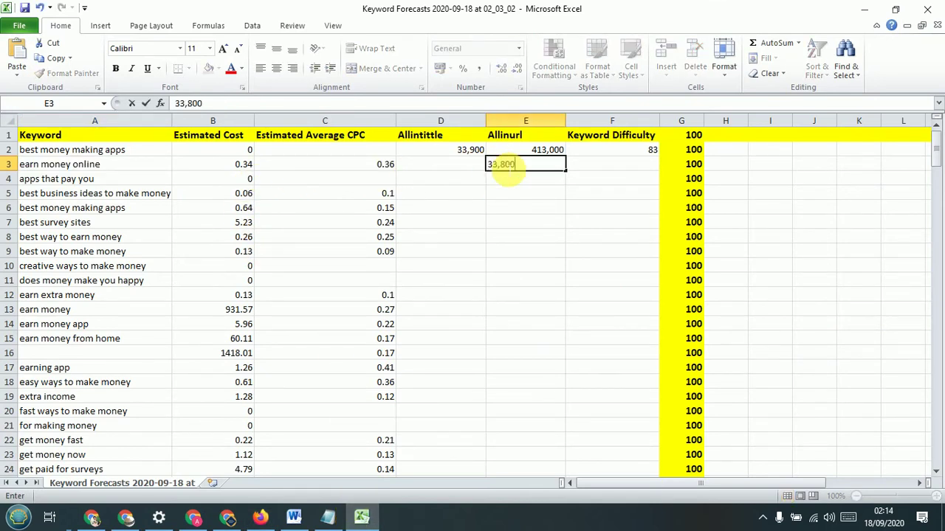
left_click(445, 164)
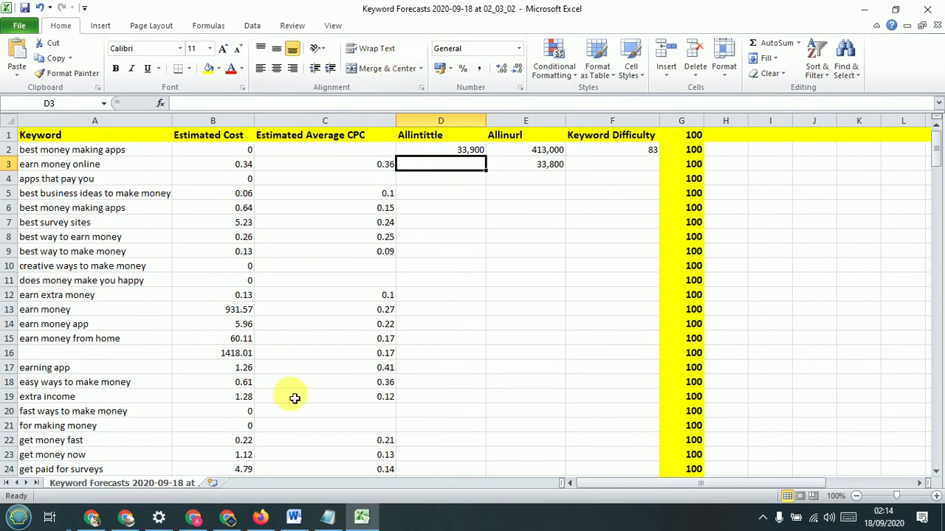
Switch to the Google results in Firefox and change the search to "Allintittle:earn money online".
left_click(259, 517)
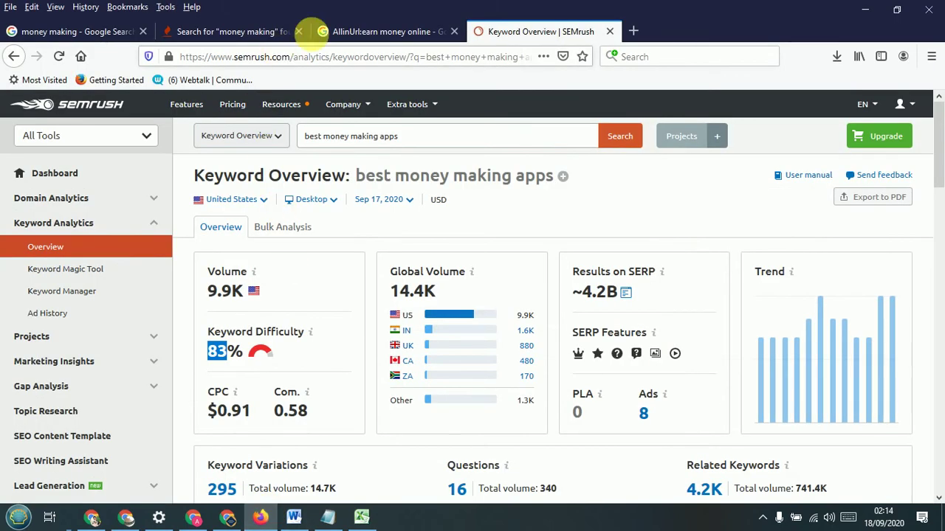
left_click(354, 31)
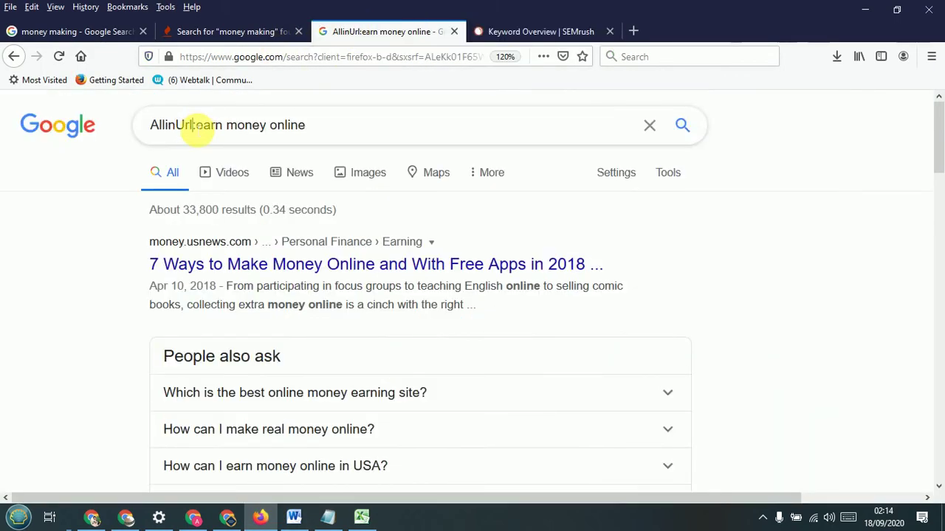
type("tittle")
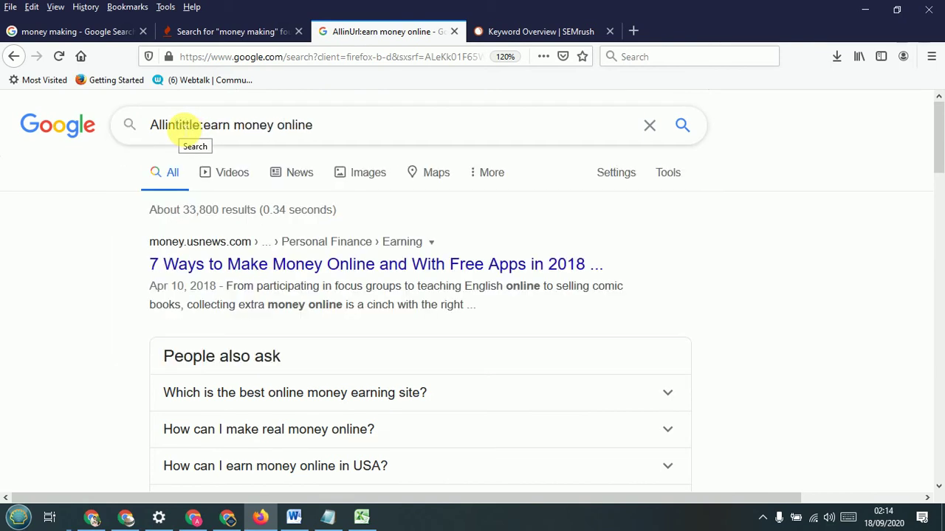
left_click(683, 126)
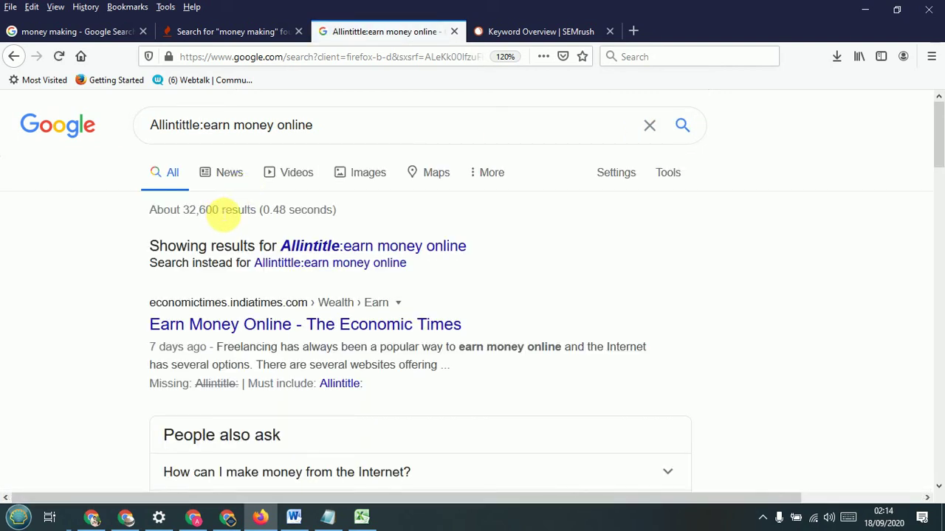
Copy the Google result count 32,600 and enter it as the Allintittle count in cell D3 of the Excel sheet.
double_click(198, 211)
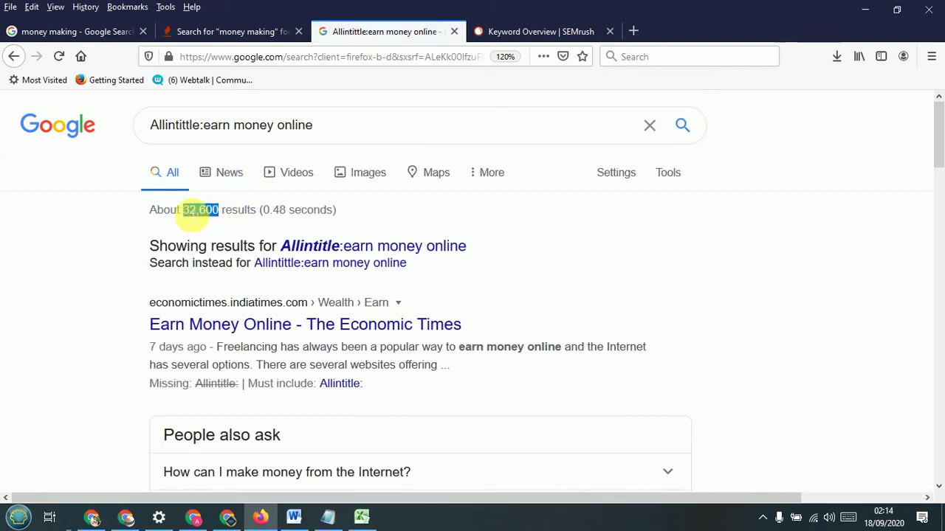
left_click(362, 518)
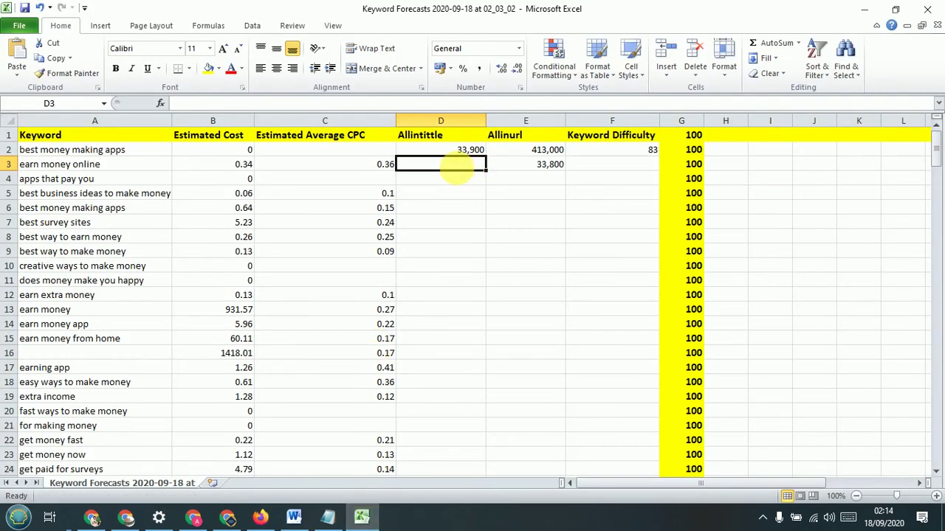
double_click(460, 169)
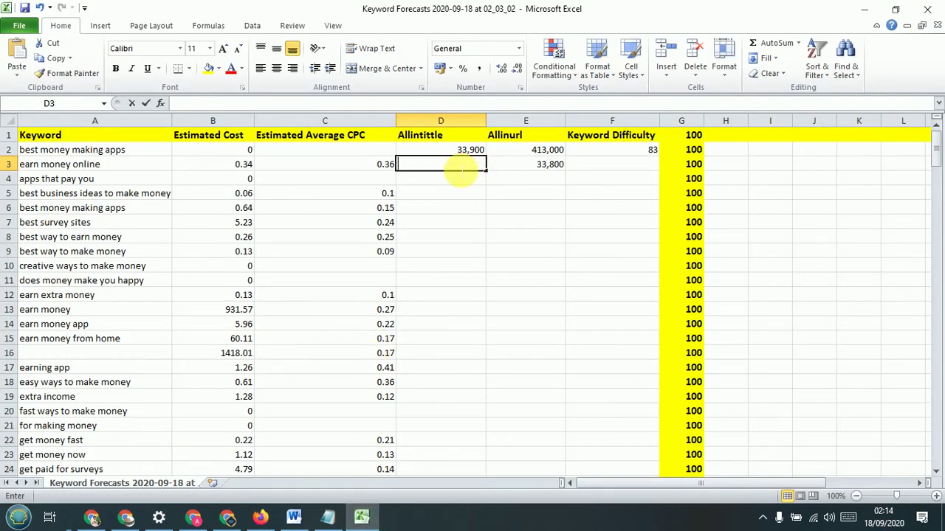
left_click(513, 170)
left_click(593, 169)
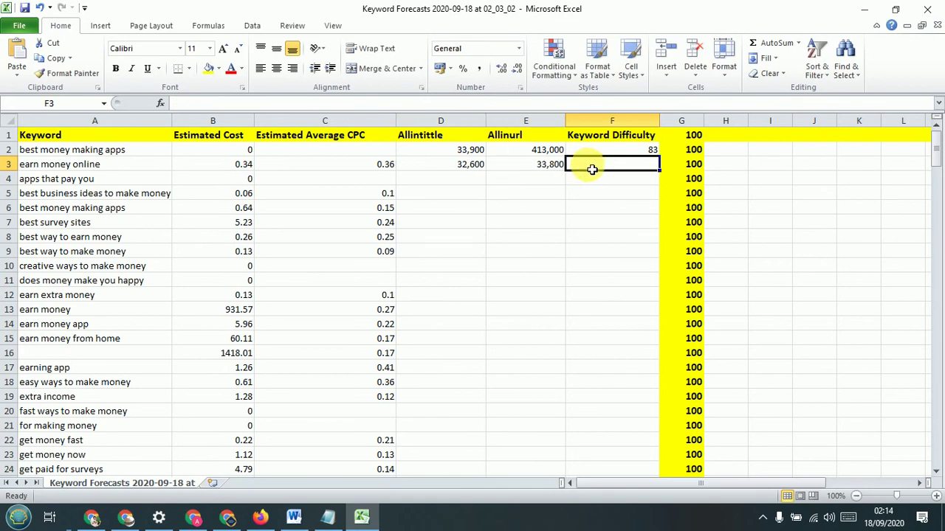
left_click(295, 514)
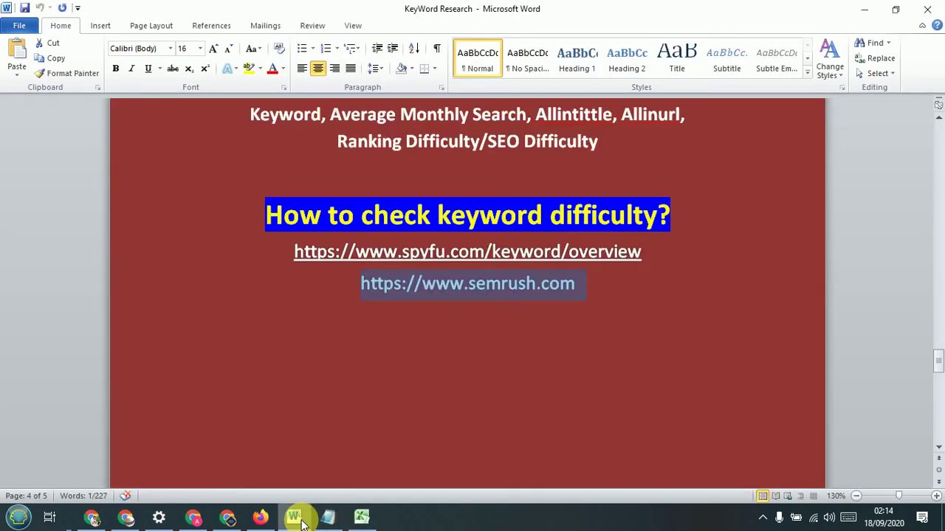
left_click(666, 253)
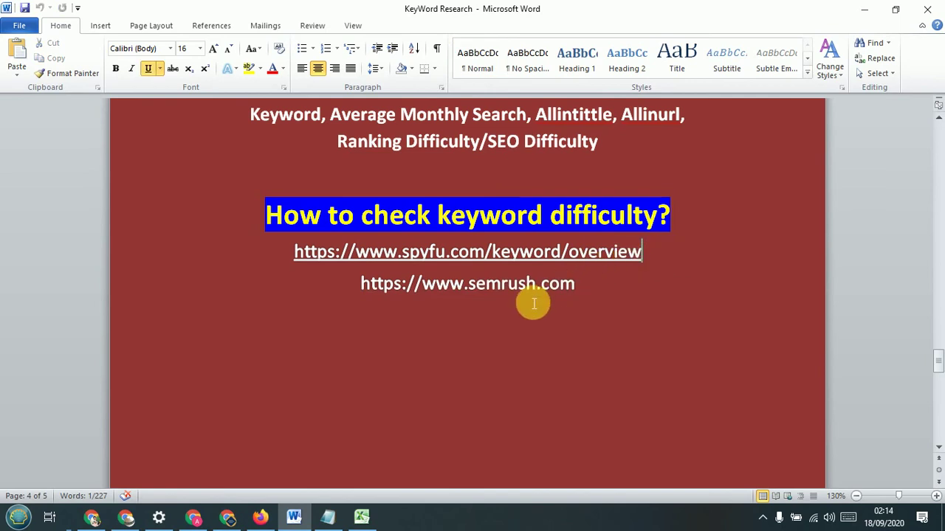
left_click_drag(658, 255, 299, 256)
key("ctrl+c")
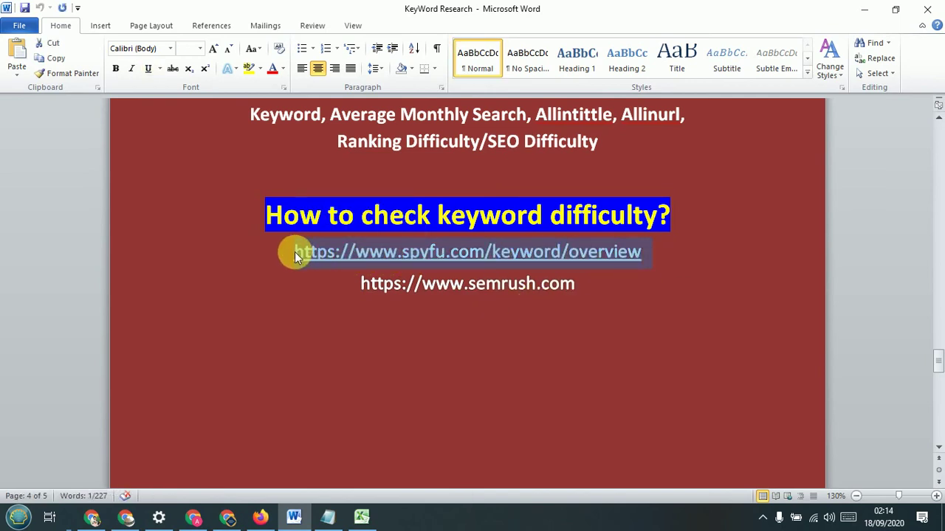
left_click(294, 517)
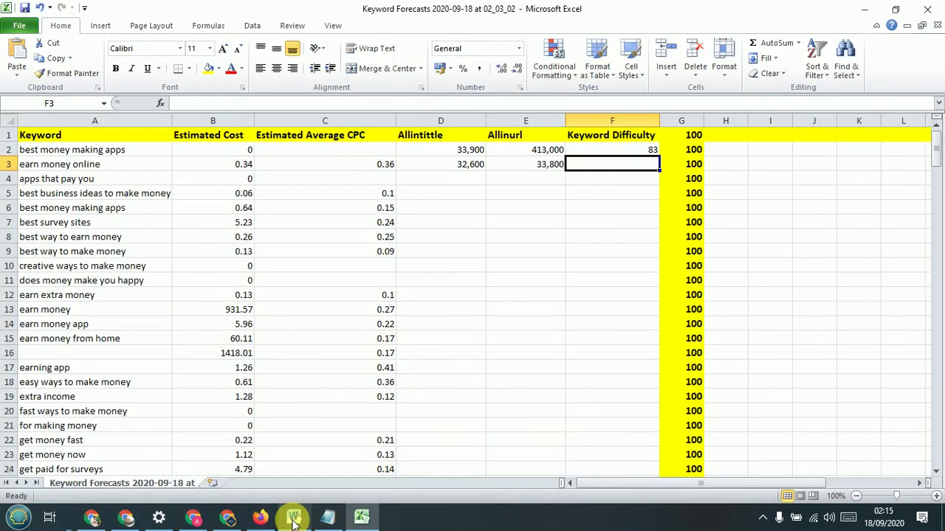
Switch to Firefox and load the copied SpyFu keyword overview address in a new tab.
left_click(260, 516)
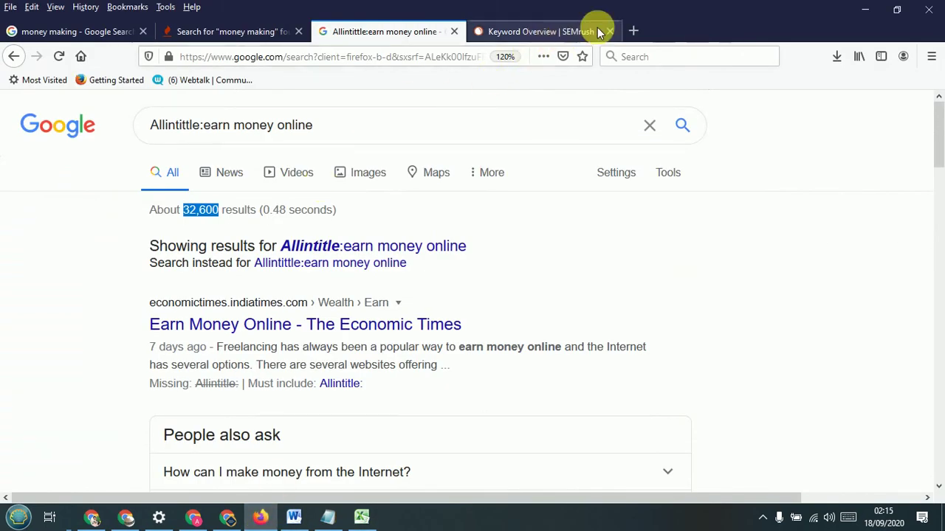
left_click(628, 29)
left_click(552, 30)
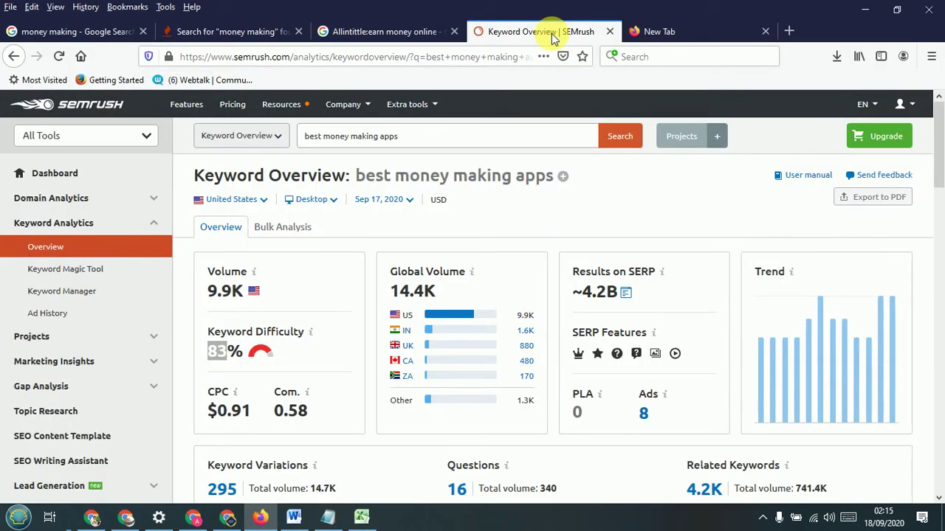
left_click(696, 36)
left_click(459, 59)
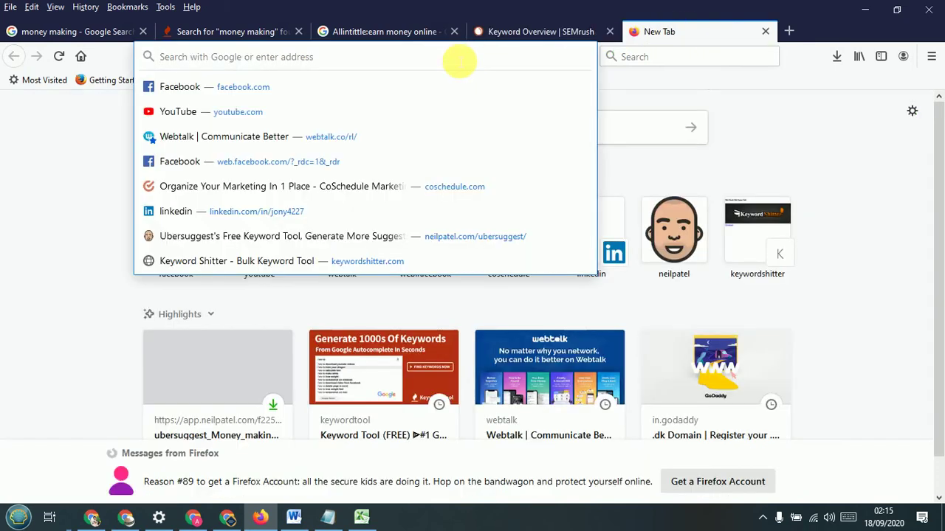
key("ctrl+v")
key("Return")
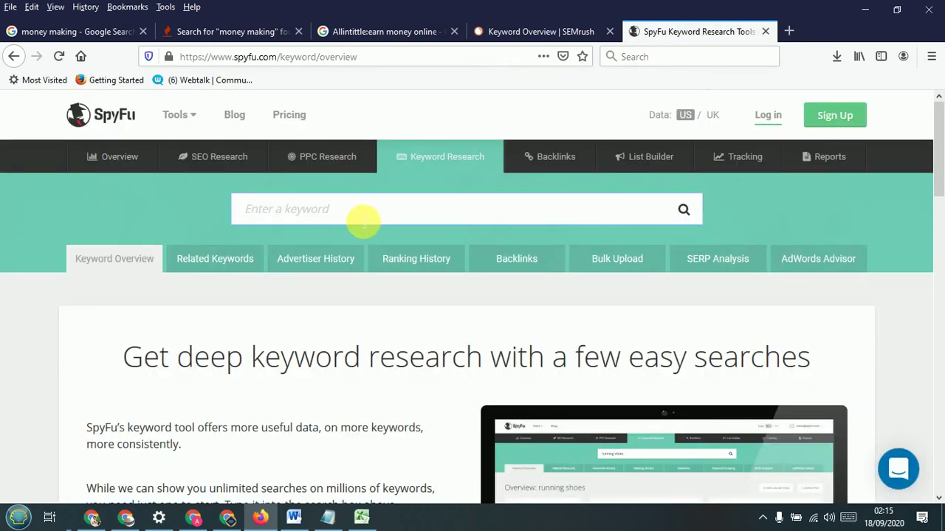
mouse_move(361, 521)
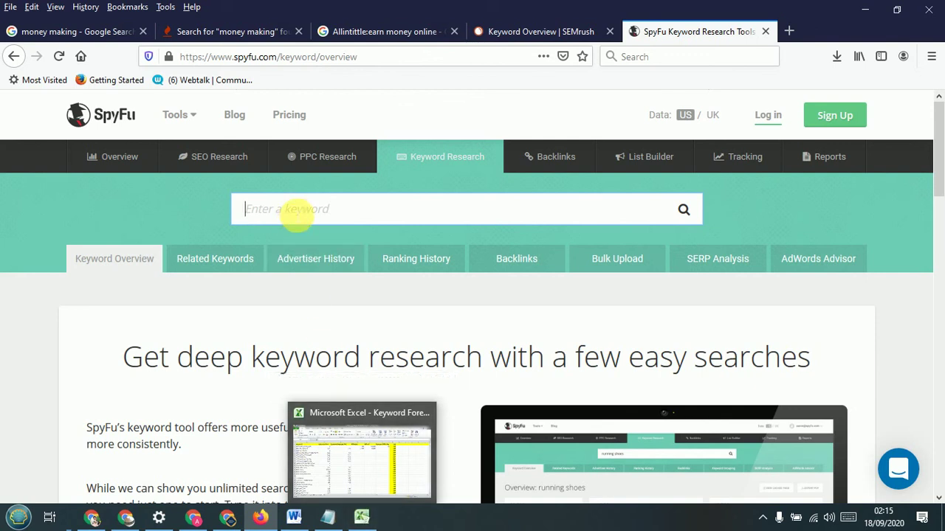
key("ctrl+v")
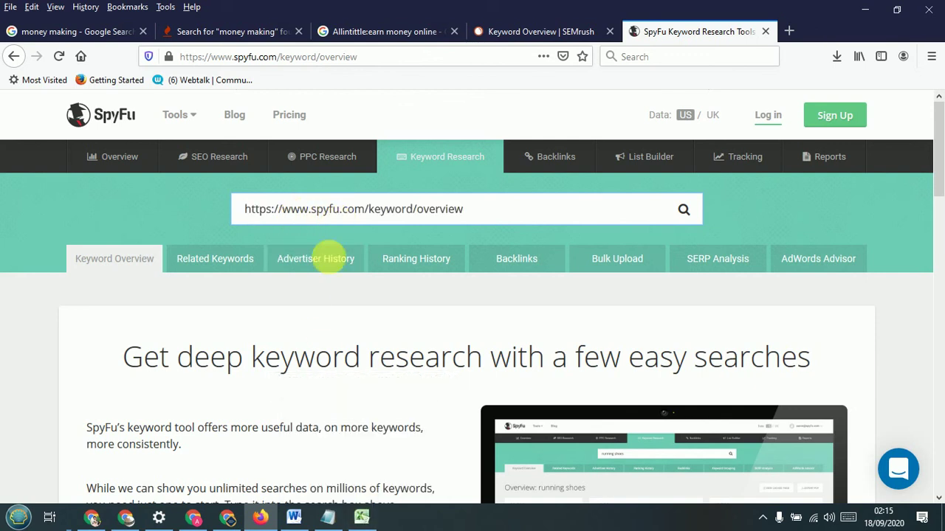
left_click(294, 517)
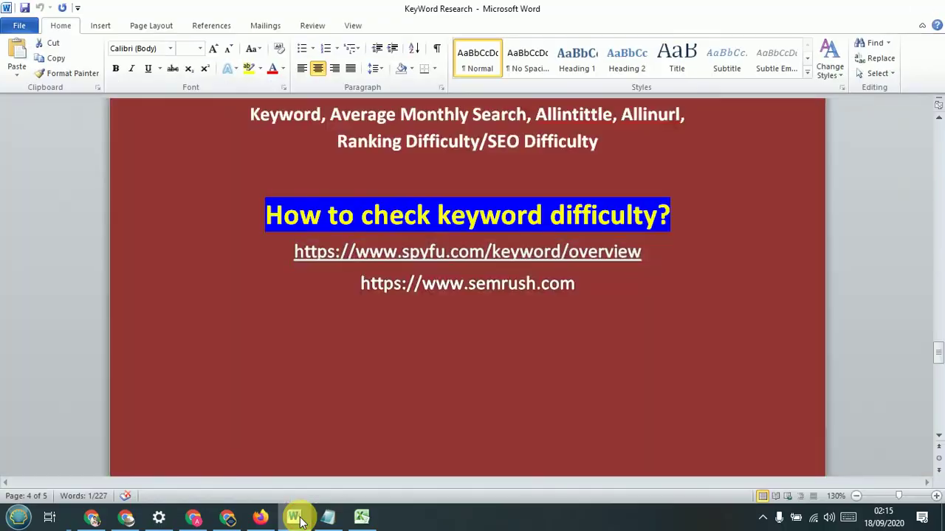
left_click(294, 517)
Copy the keyword from cell A3 in Excel and search SpyFu in Firefox for "earn money online".
left_click(361, 518)
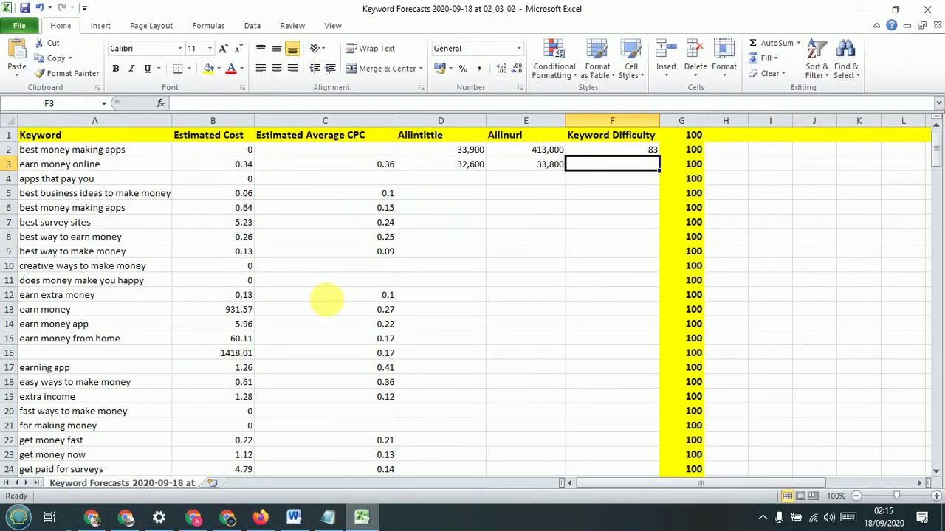
left_click(93, 170)
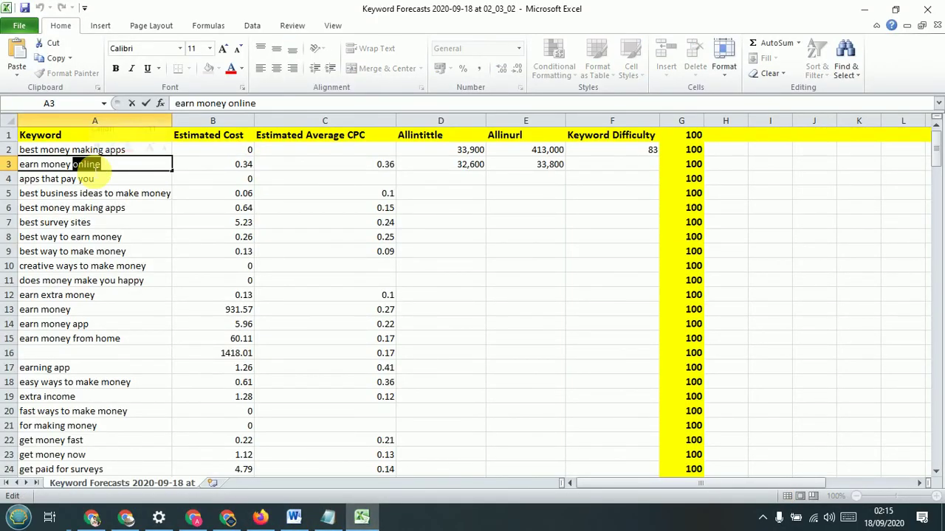
double_click(122, 169)
left_click_drag(122, 170, 28, 169)
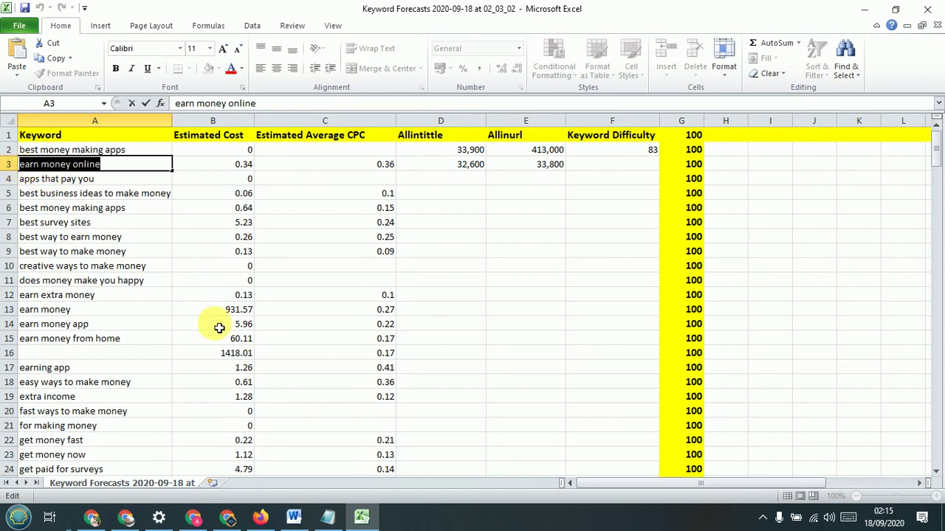
left_click(260, 518)
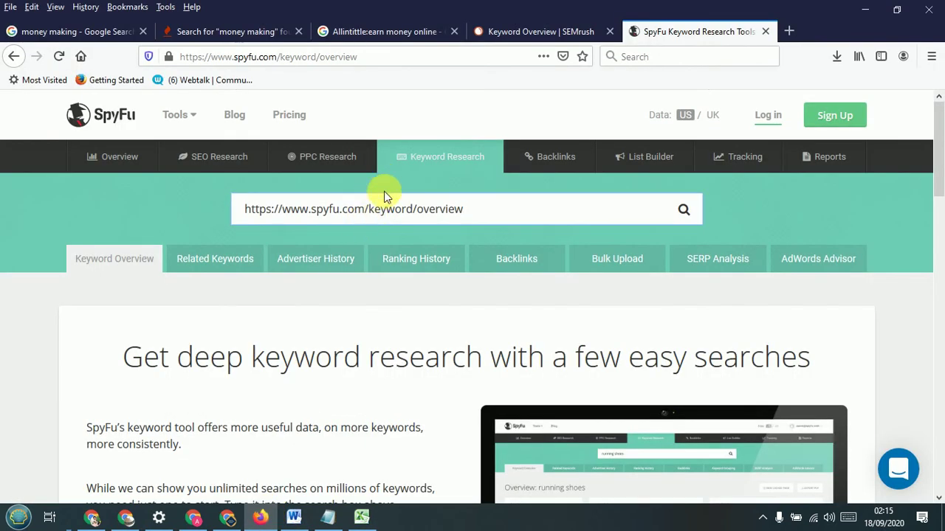
triple_click(390, 211)
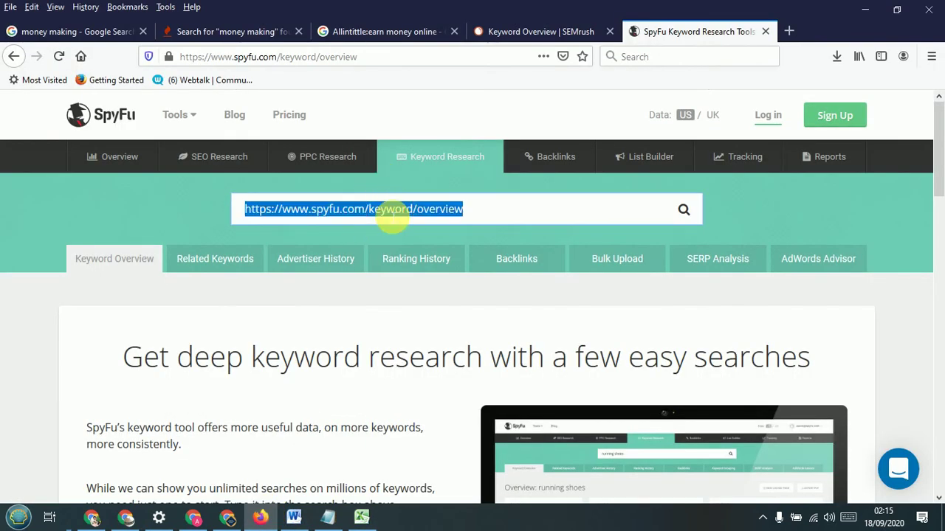
type("earn money online")
left_click(684, 211)
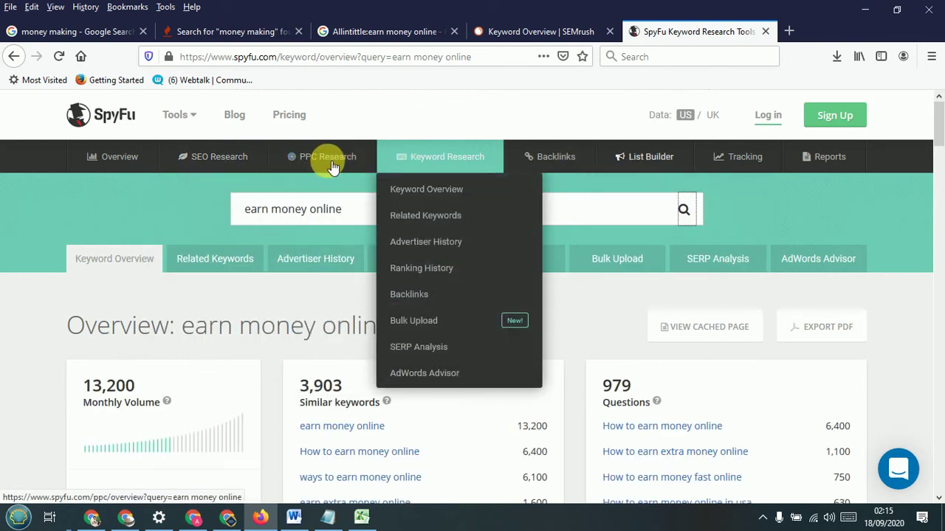
Examine the SpyFu overview of "earn money online" for its monthly volume, estimated clicks and difficulty.
mouse_move(331, 166)
mouse_move(224, 165)
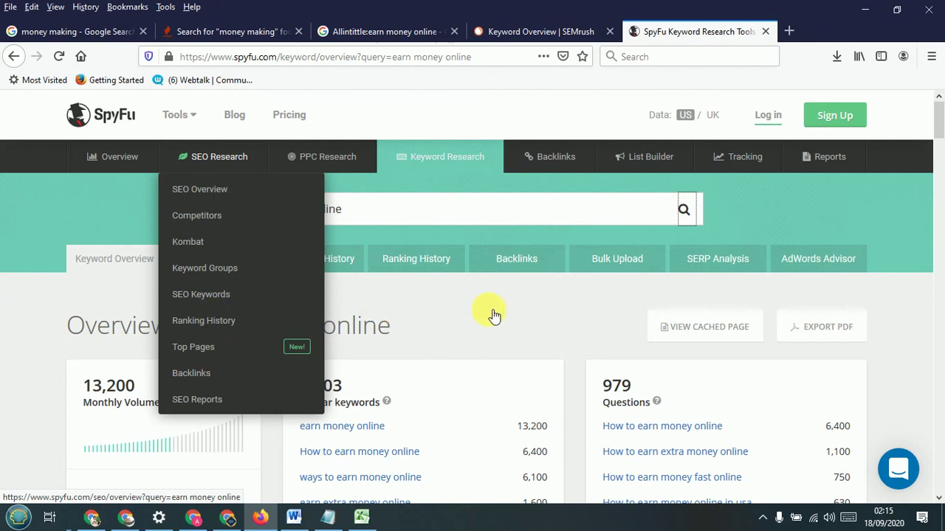
left_click(454, 211)
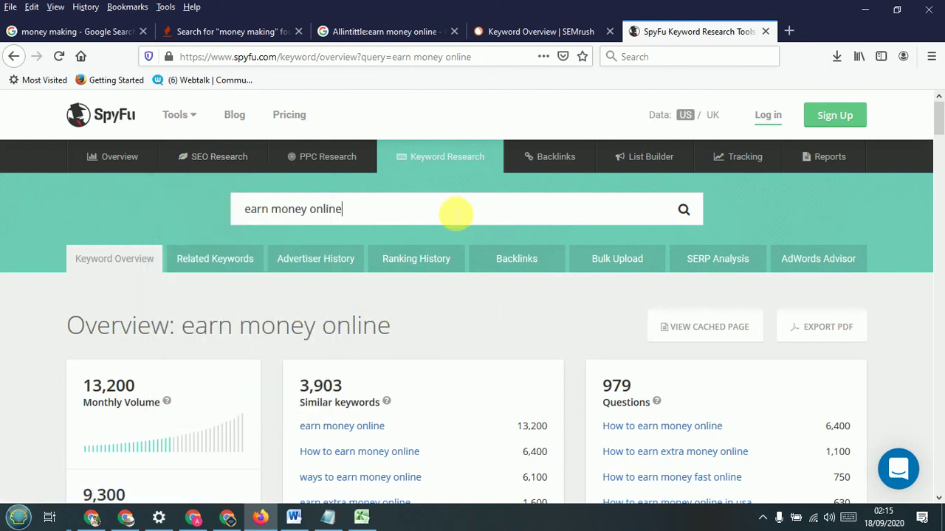
scroll(332, 265, "down", 3)
scroll(138, 327, "down", 3)
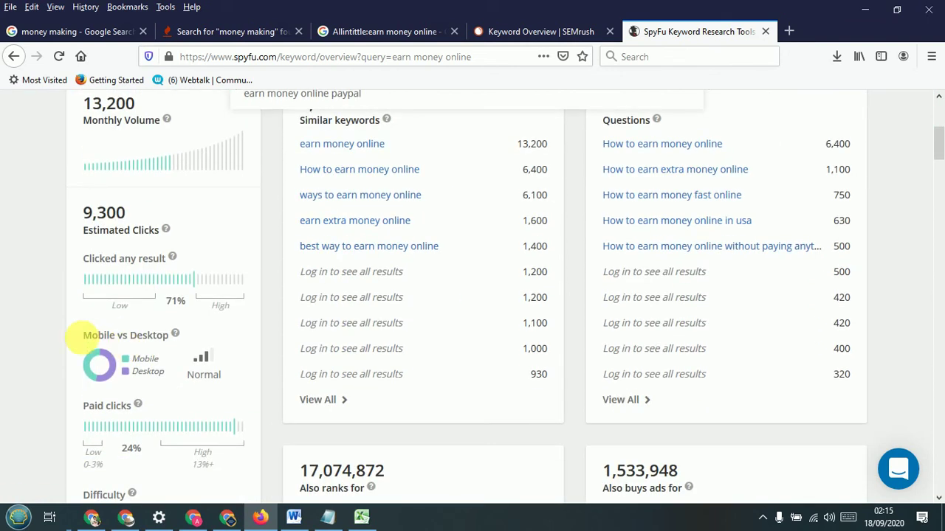
scroll(112, 189, "up", 2)
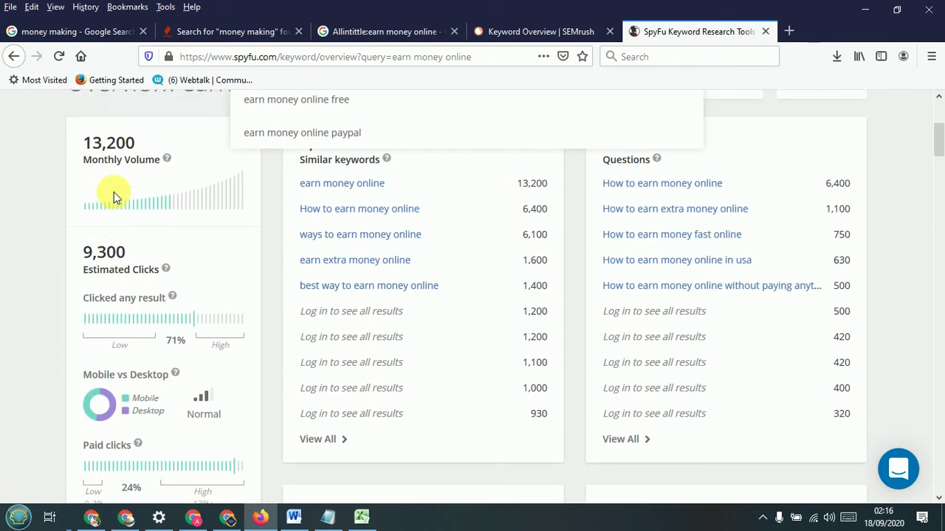
left_click_drag(85, 176, 136, 174)
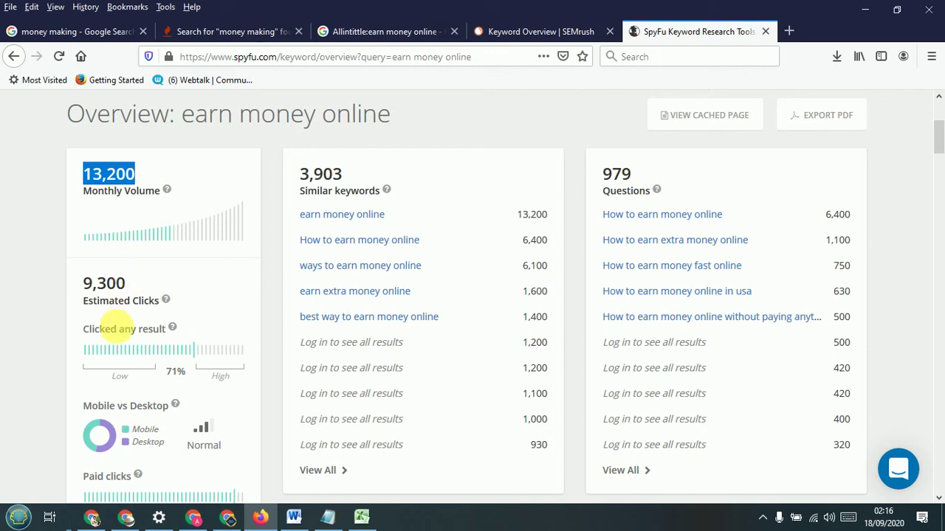
scroll(143, 303, "down", 2)
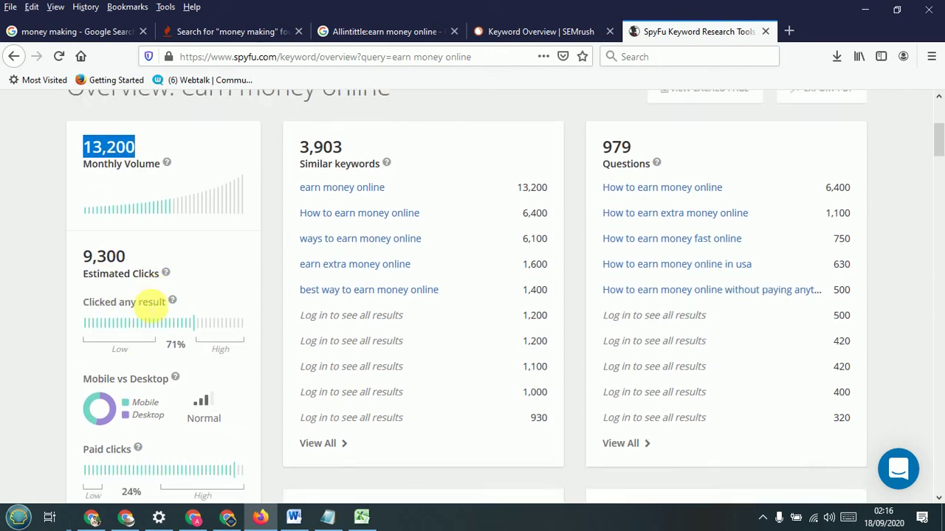
scroll(117, 240, "down", 6)
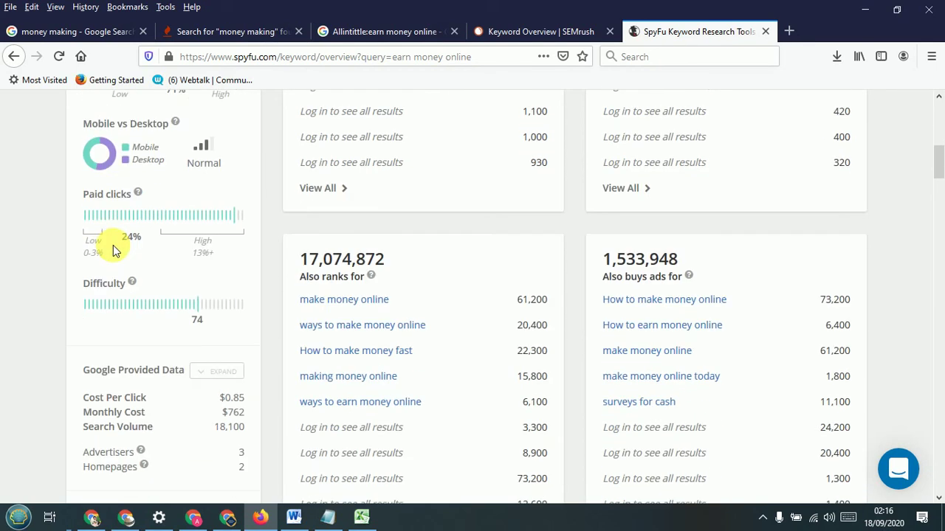
Take the SpyFu difficulty score and enter 74 as the Keyword Difficulty in cell F3 of the Excel sheet.
scroll(194, 284, "down", 4)
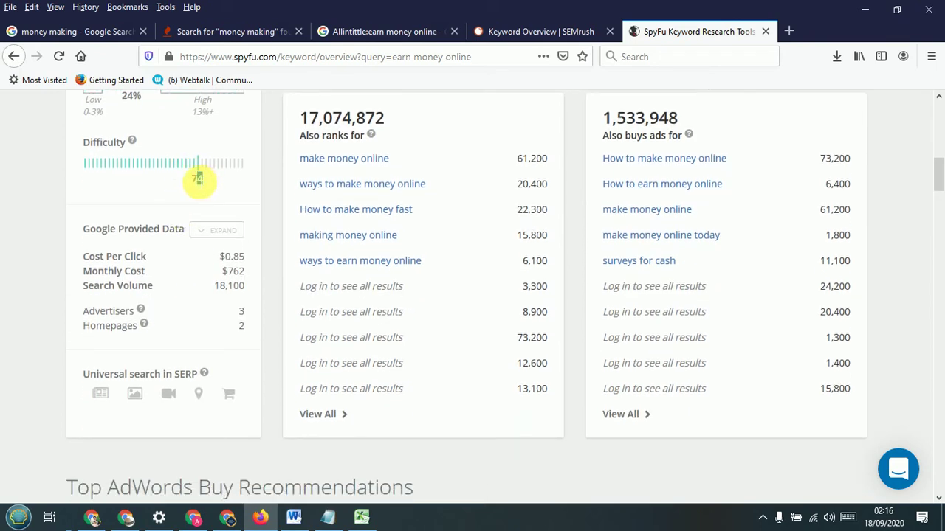
left_click(361, 517)
double_click(597, 169)
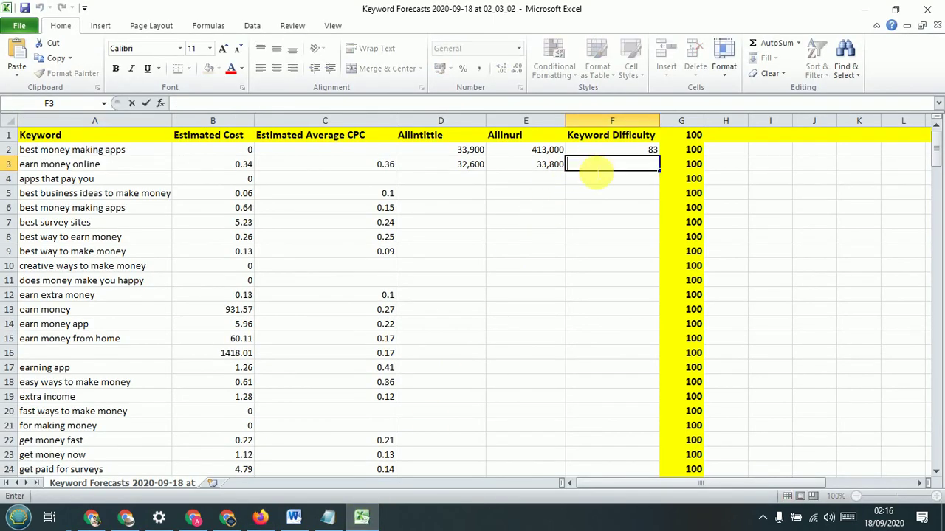
type("74")
left_click(749, 168)
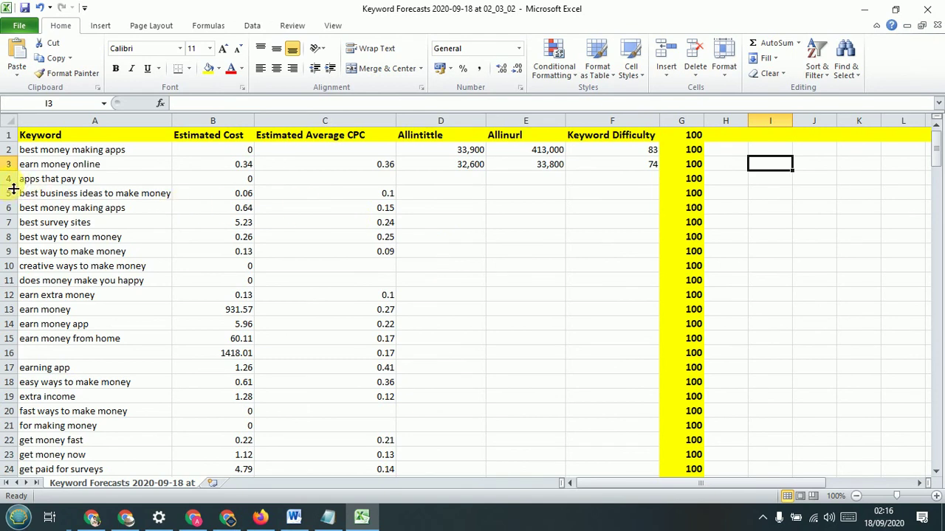
left_click_drag(11, 180, 45, 439)
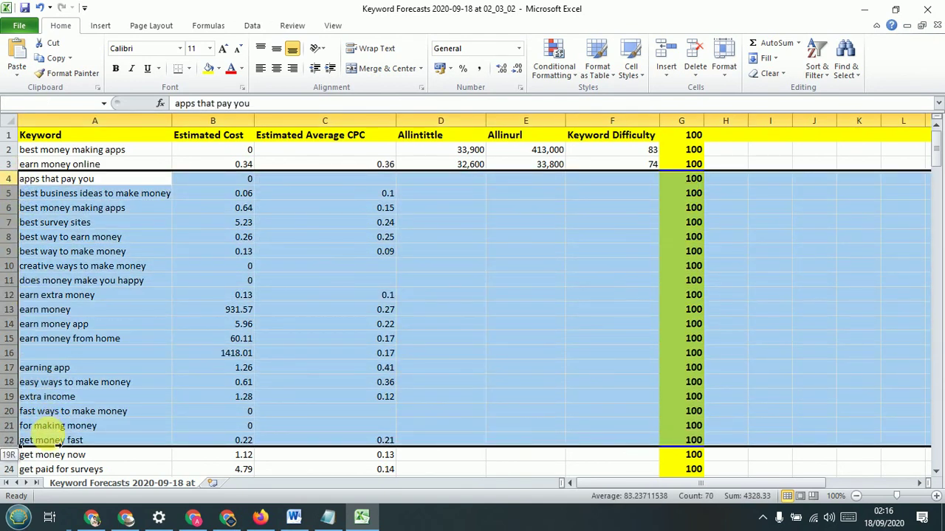
key("Return")
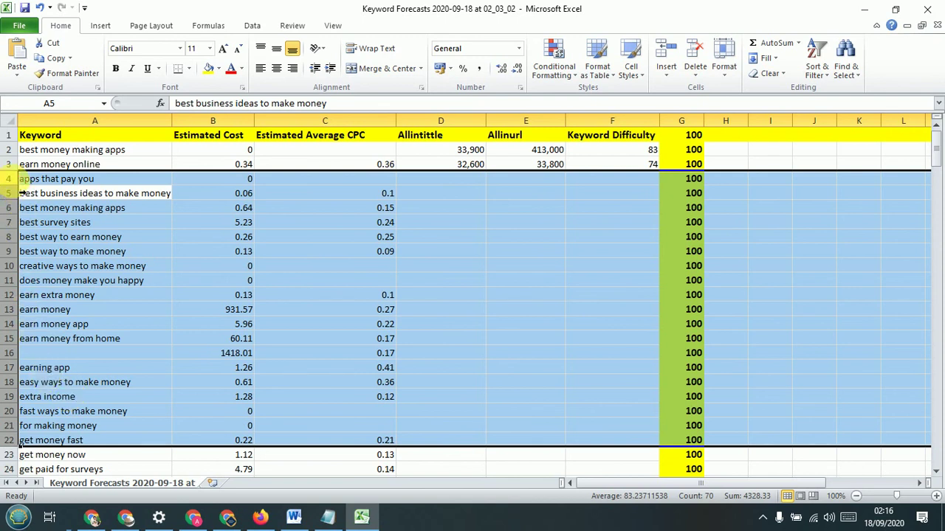
left_click_drag(25, 179, 26, 353)
left_click(25, 222)
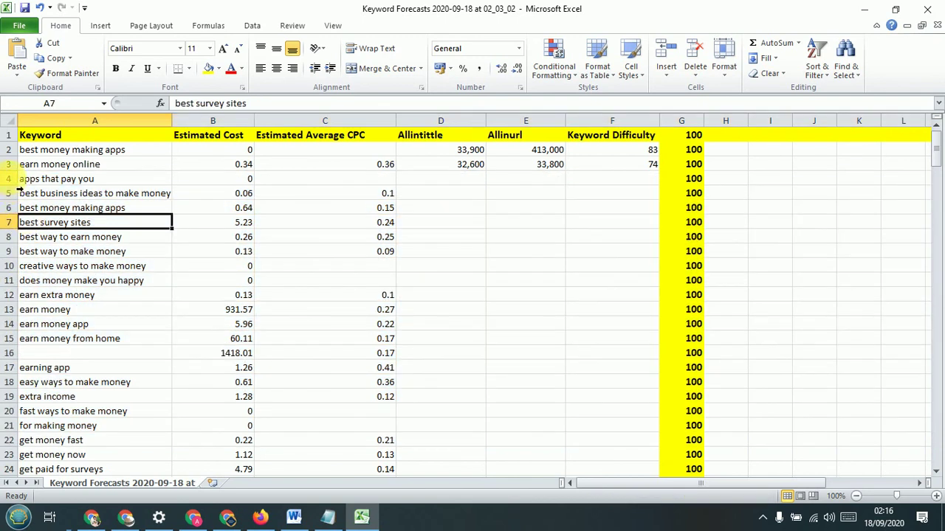
Increase the height of row 3 so that it spans most of the visible sheet.
left_click_drag(16, 156, 22, 401)
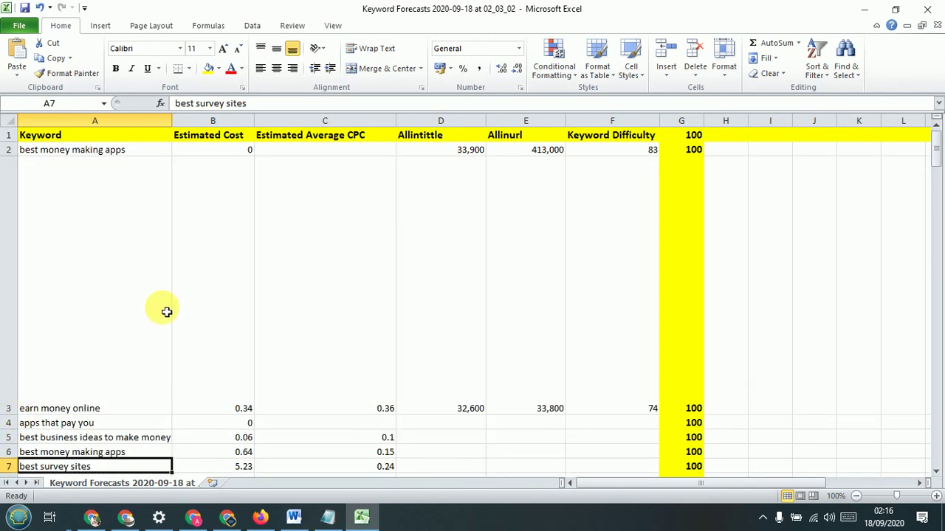
Return row 3 of the keyword sheet to its standard height, undoing the repeated enlargement.
double_click(24, 401)
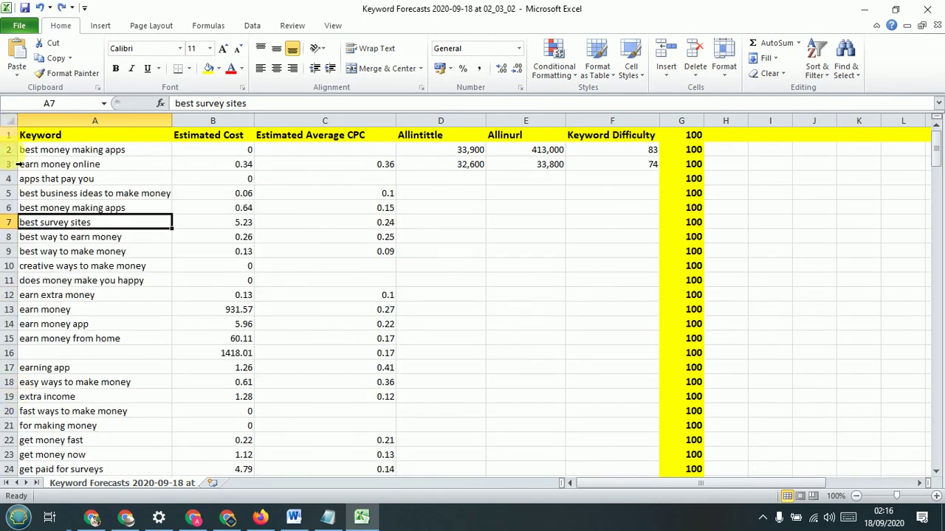
left_click_drag(16, 157, 10, 375)
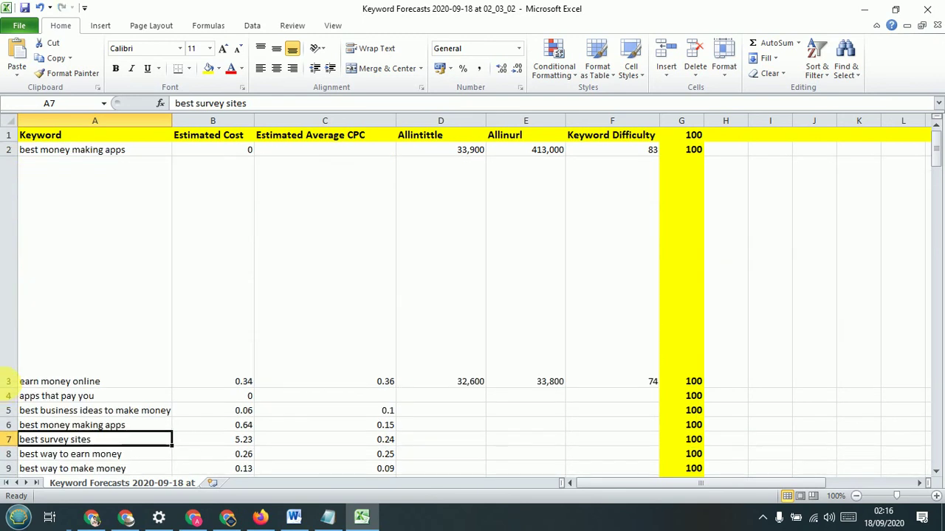
double_click(25, 373)
Increase the height of row 4, "apps that pay you", so that it spans most of the visible sheet.
left_click(15, 178)
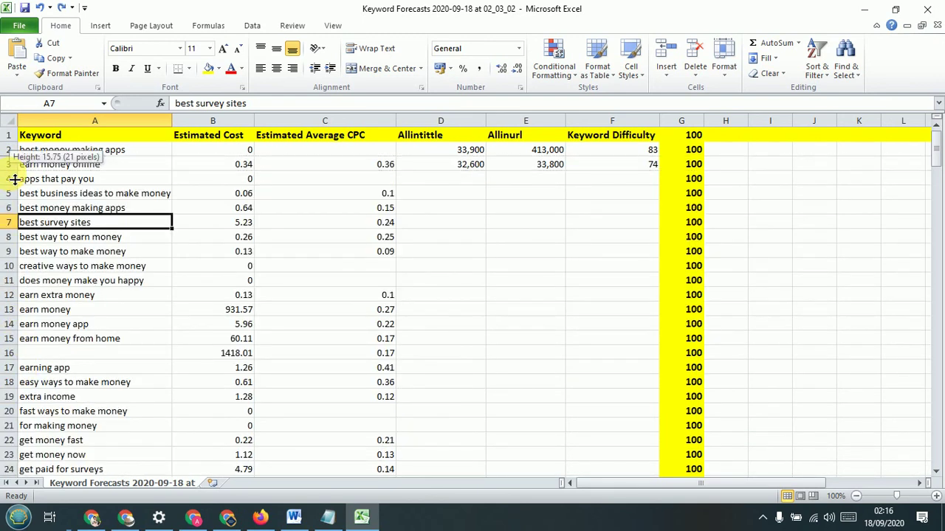
left_click_drag(12, 171, 8, 389)
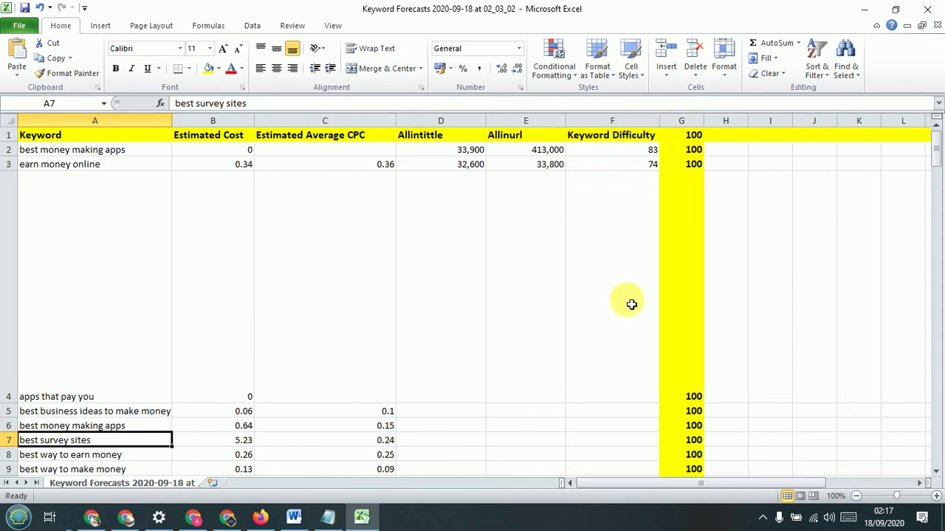
Look through the keyword list for remaining keywords with empty Allintittle, Allinurl and Keyword Difficulty cells.
scroll(630, 303, "down", 1)
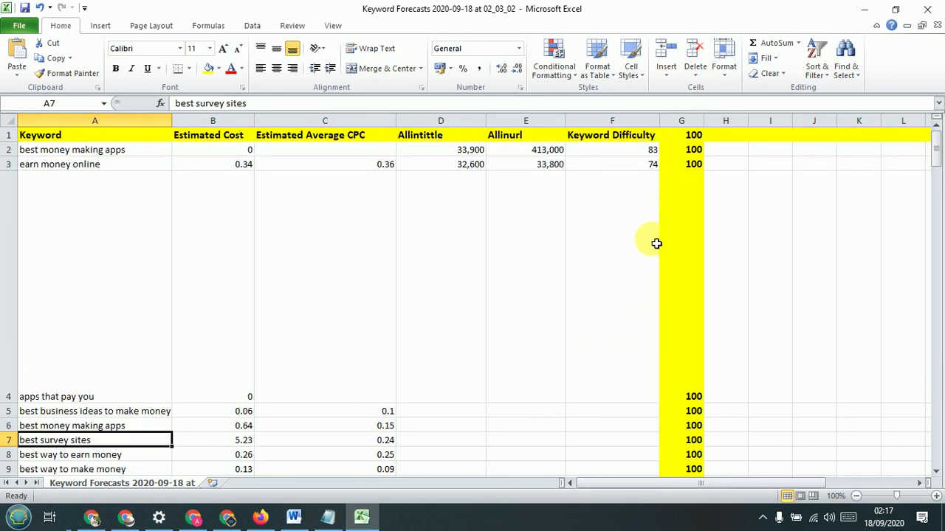
scroll(105, 346, "down", 4)
scroll(106, 346, "down", 12)
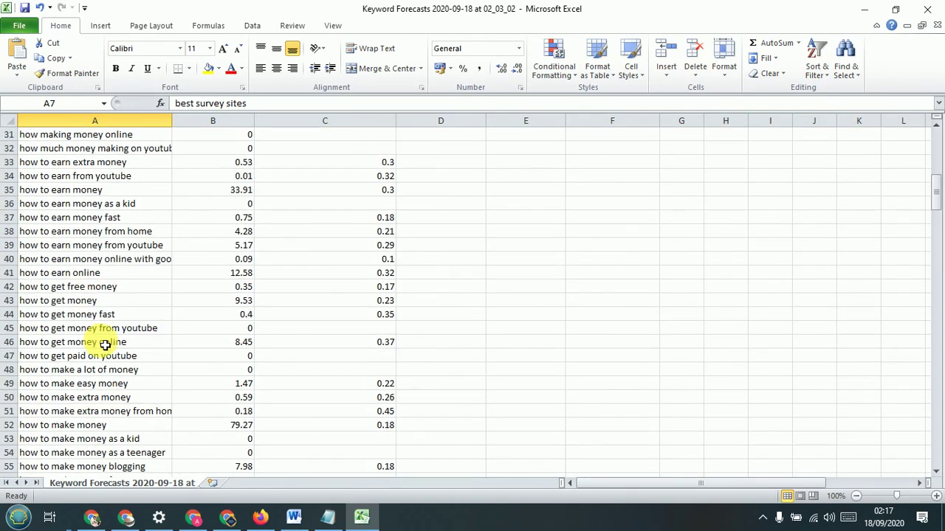
scroll(91, 362, "down", 3)
scroll(91, 361, "up", 18)
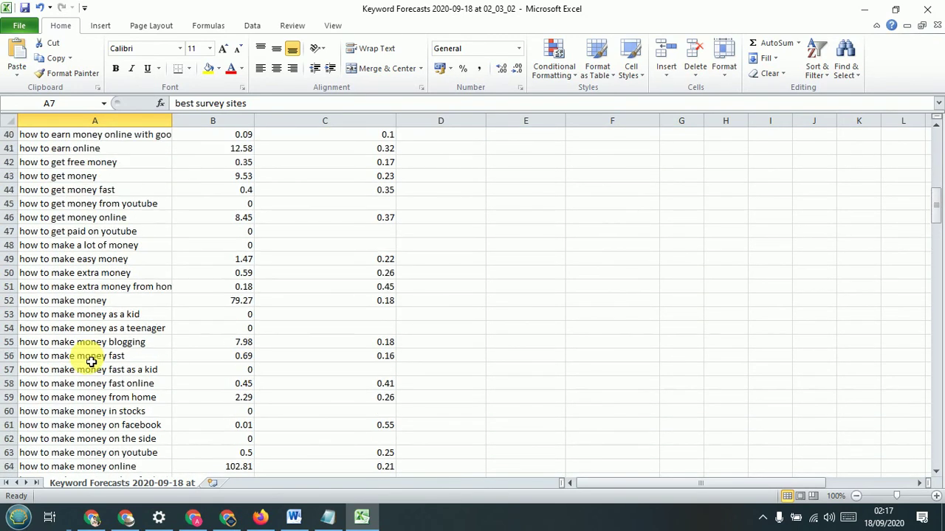
scroll(91, 362, "up", 1)
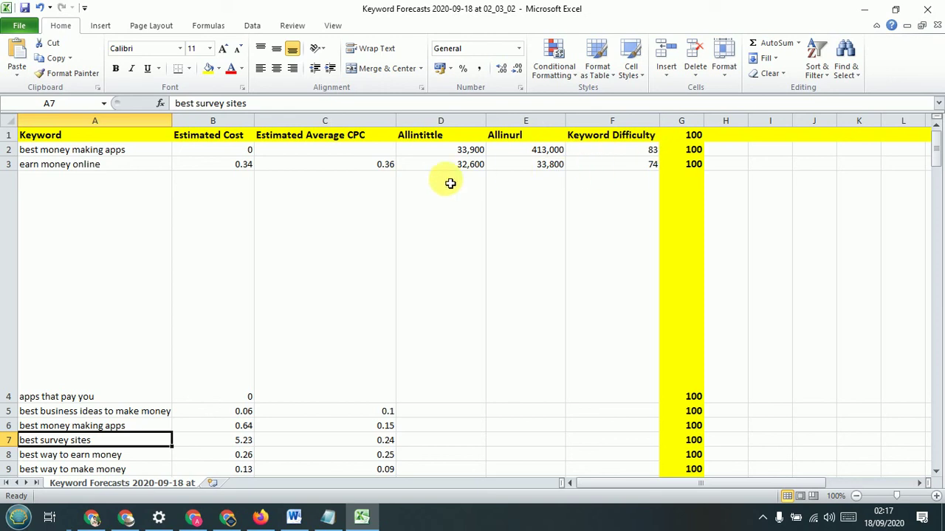
scroll(276, 270, "down", 3)
scroll(276, 270, "up", 3)
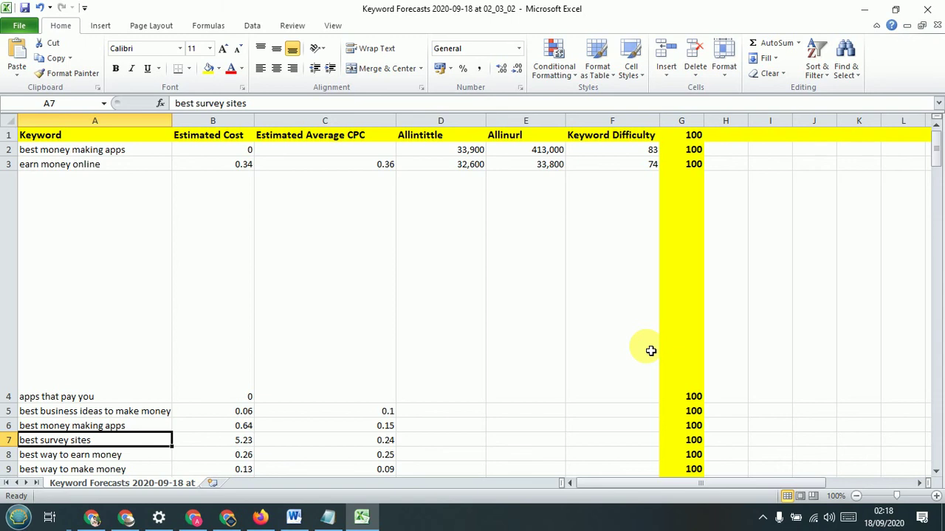
Switch to the KeyWord Research document in Word and review its sections from keyword difficulty back to Keyword Research Findings.
key("alt")
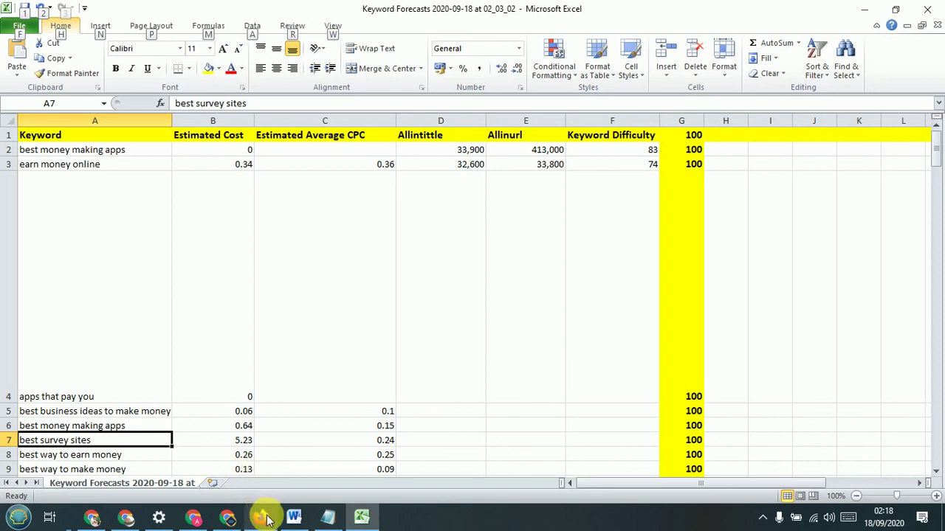
left_click(294, 516)
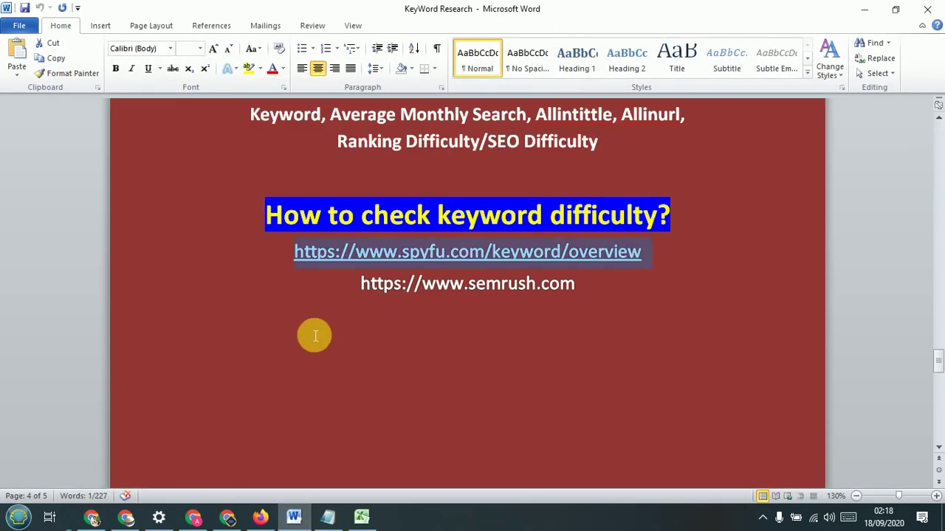
scroll(358, 317, "up", 5)
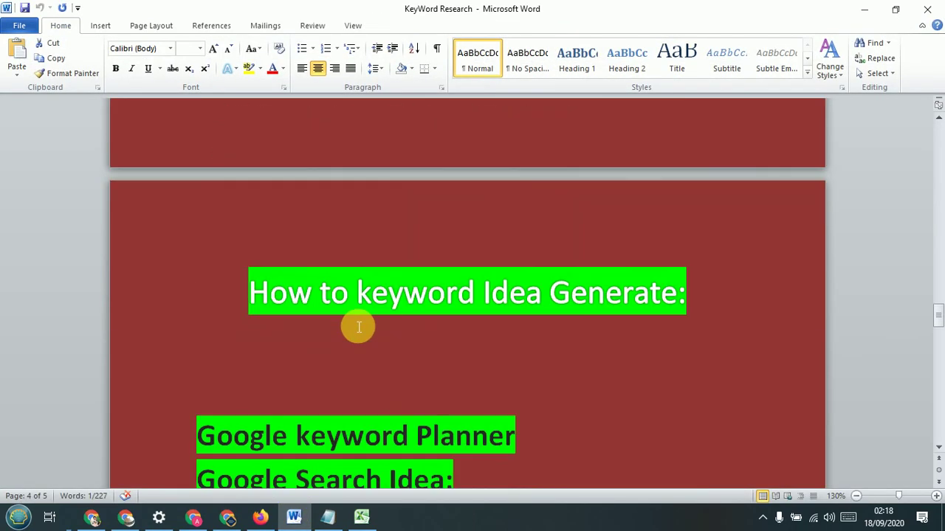
scroll(359, 320, "down", 2)
scroll(357, 327, "up", 10)
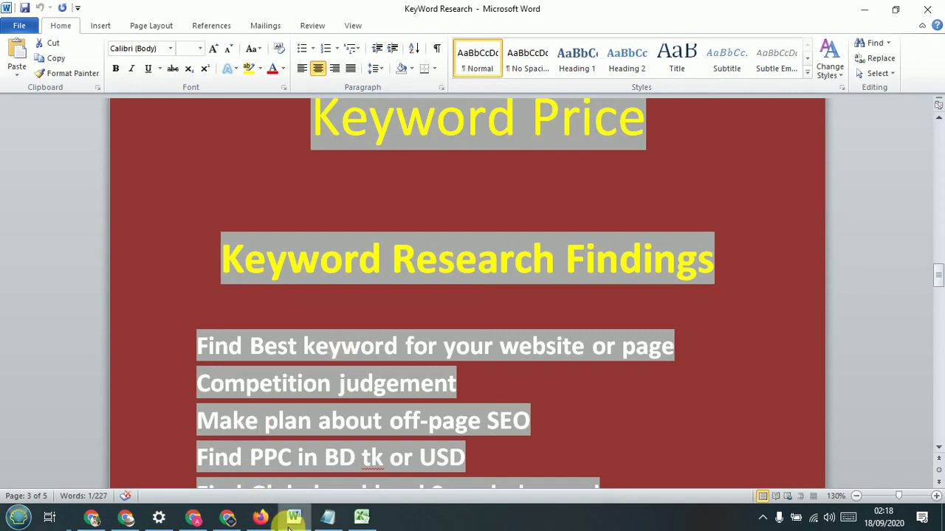
mouse_move(277, 522)
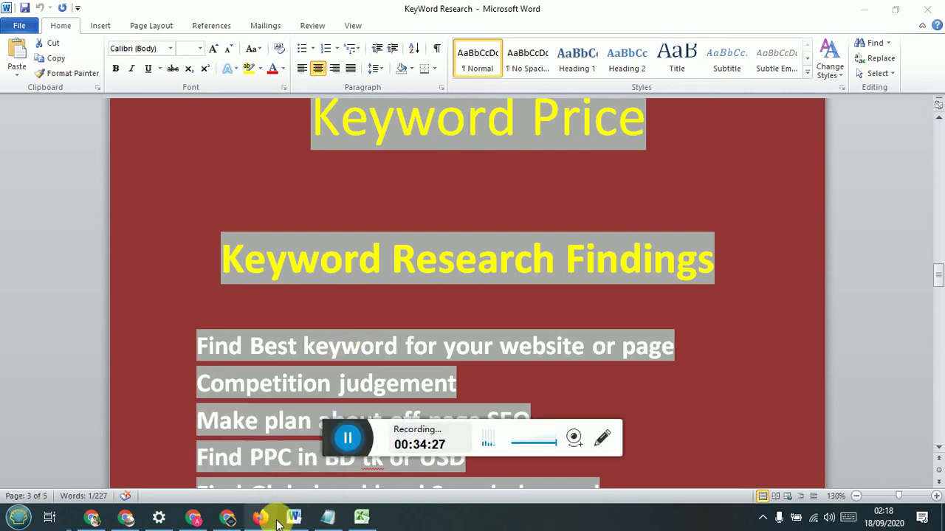